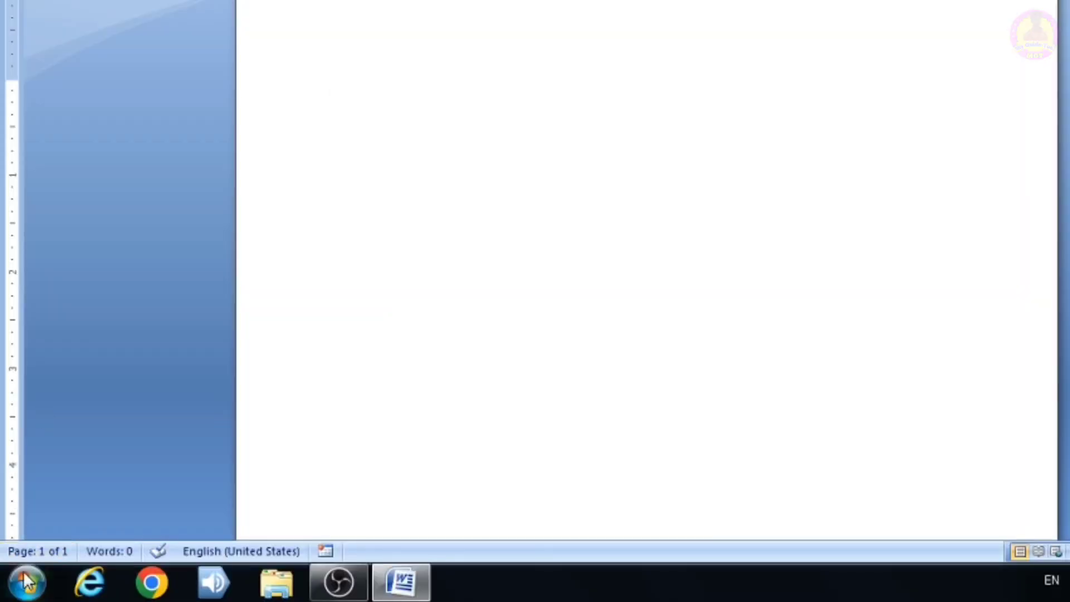
- Launch Microsoft Office Word 2007 from the Microsoft Office folder in the Start menu's All Programs list
click(26, 583)
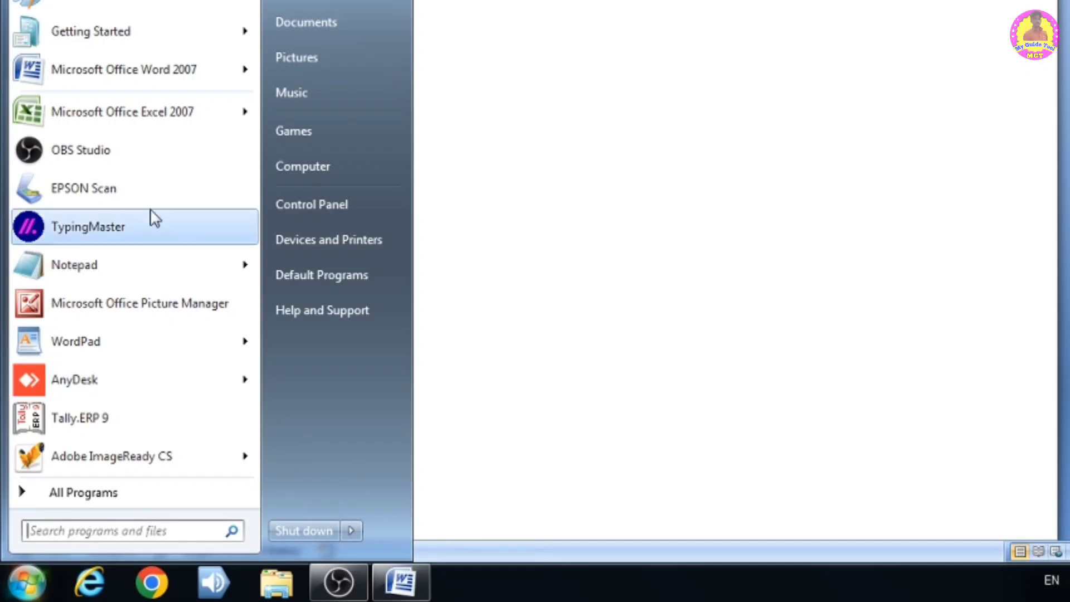
mouse_move(150, 77)
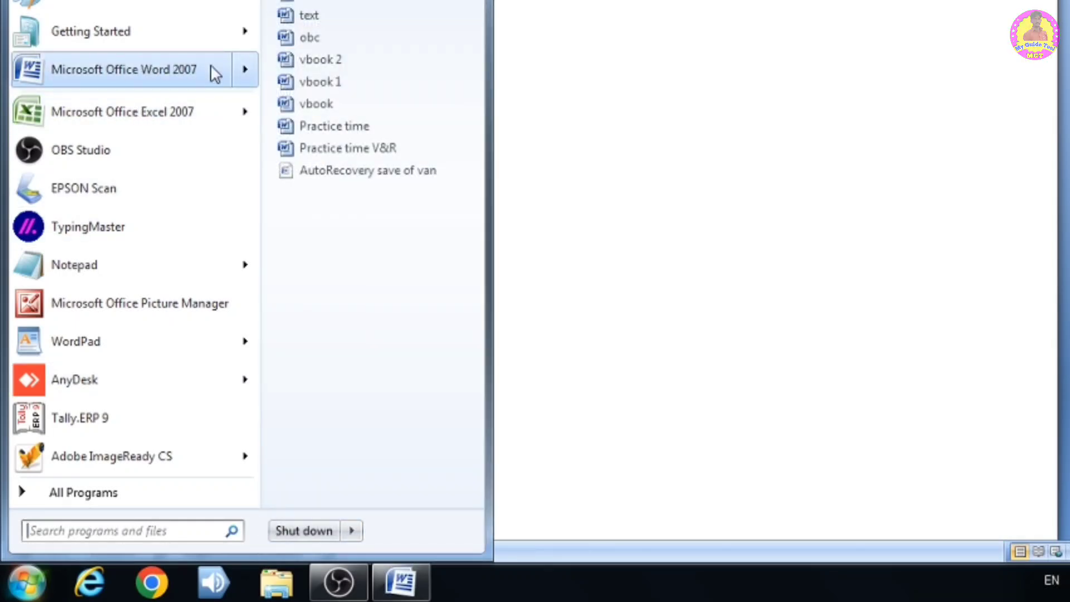
click(111, 494)
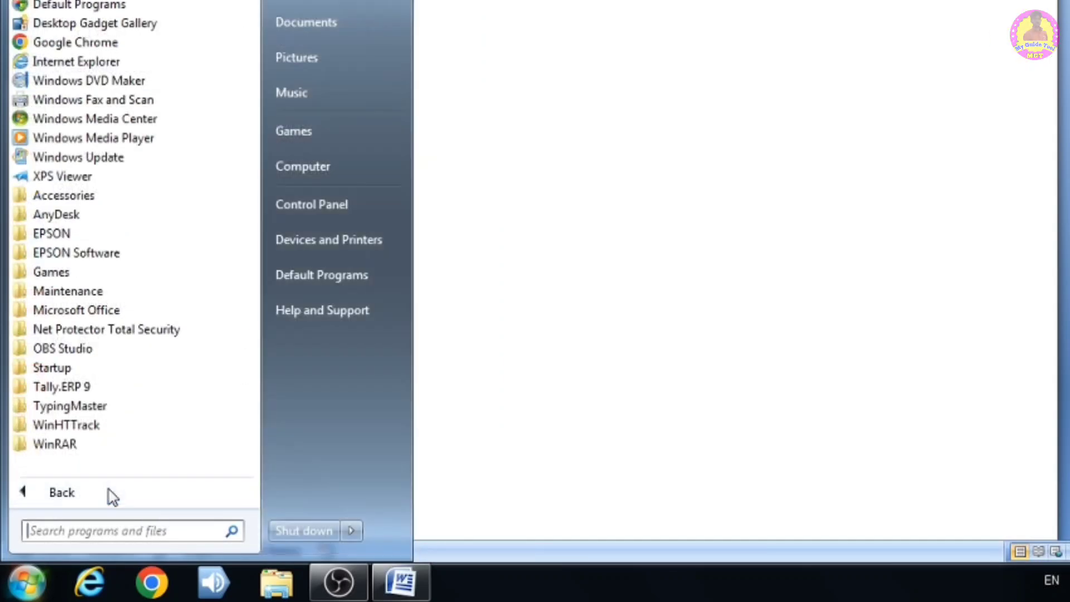
click(143, 316)
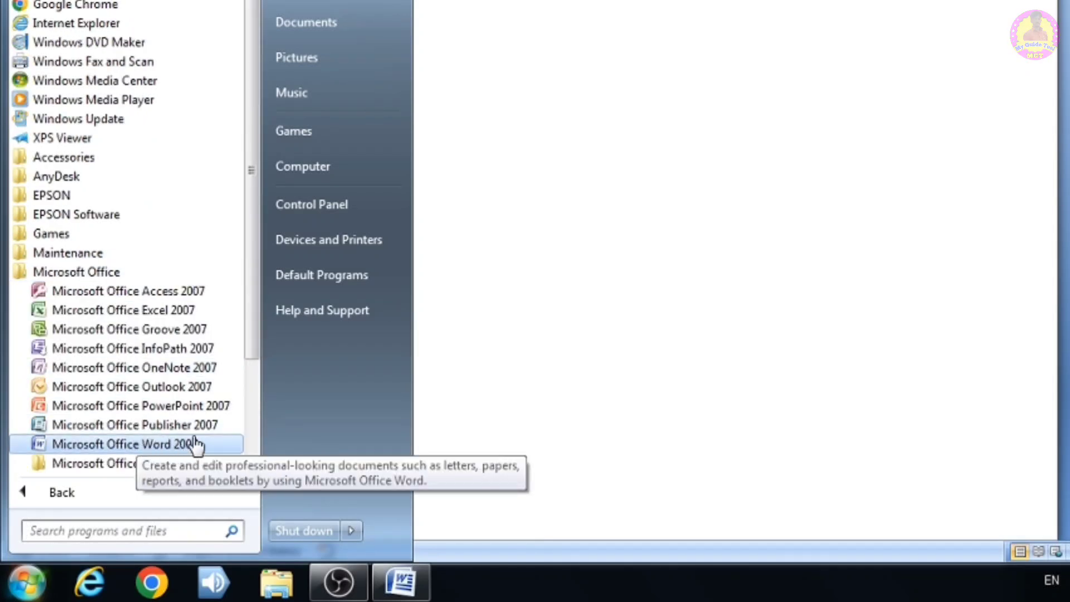
click(557, 323)
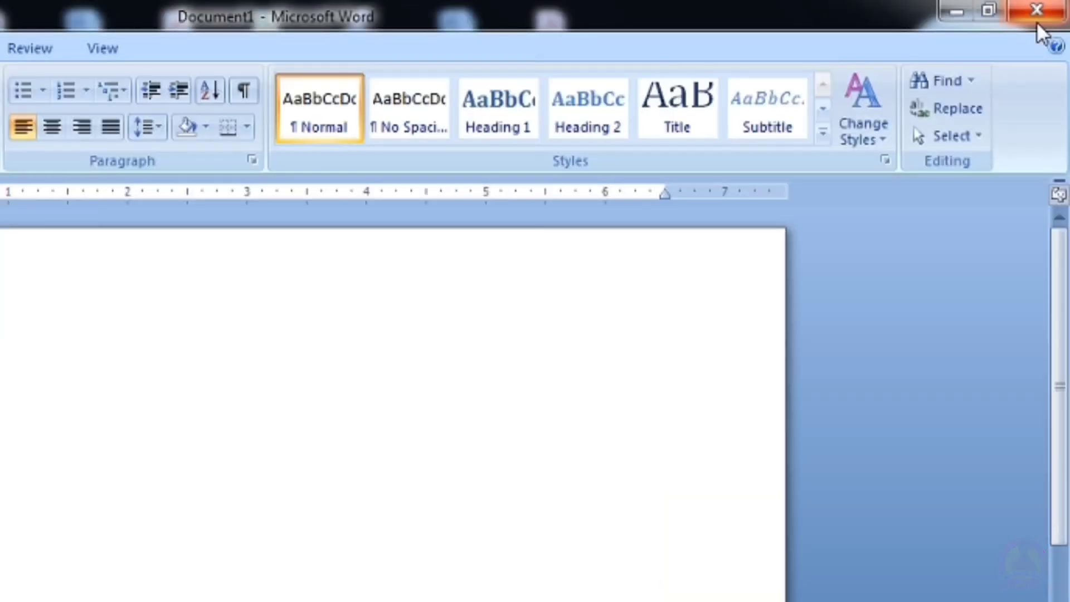
- Close the Word window, declining to save changes to Document1
click(1044, 17)
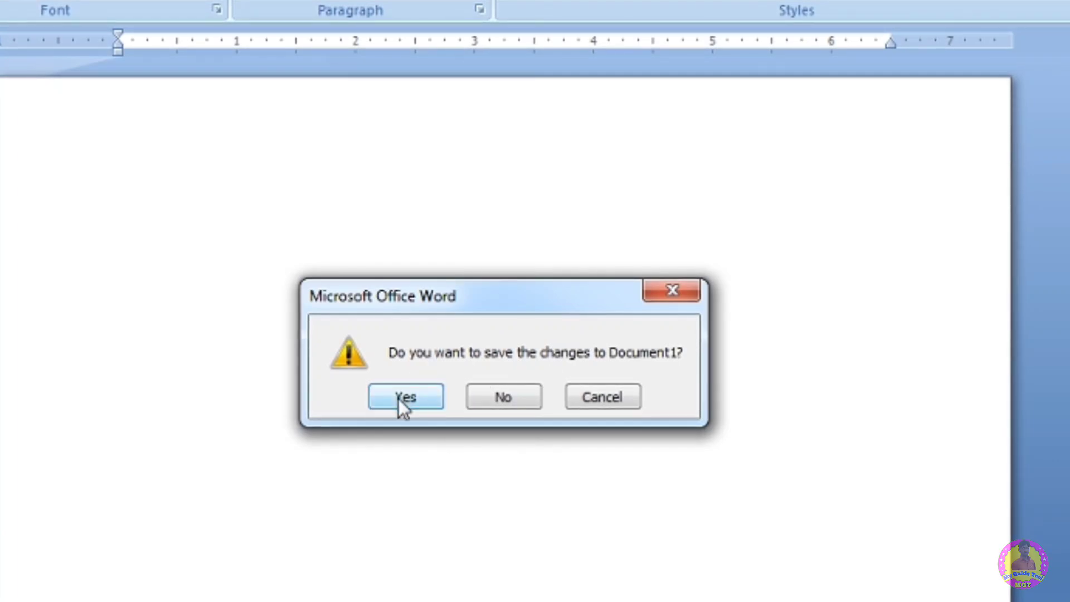
click(509, 400)
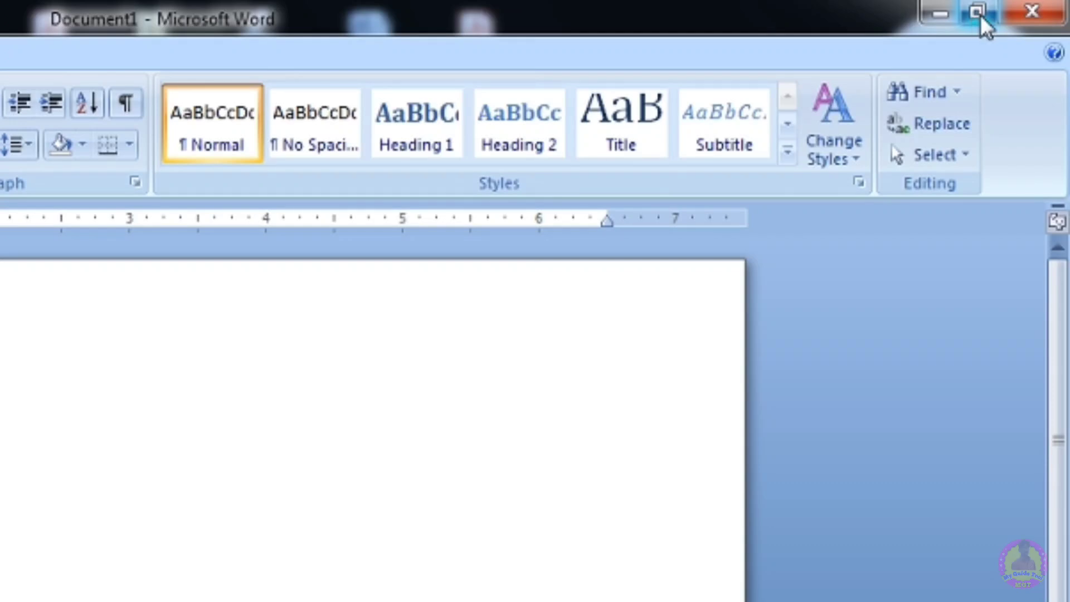
- Restore down and maximize the Word window, twice in a row
click(978, 12)
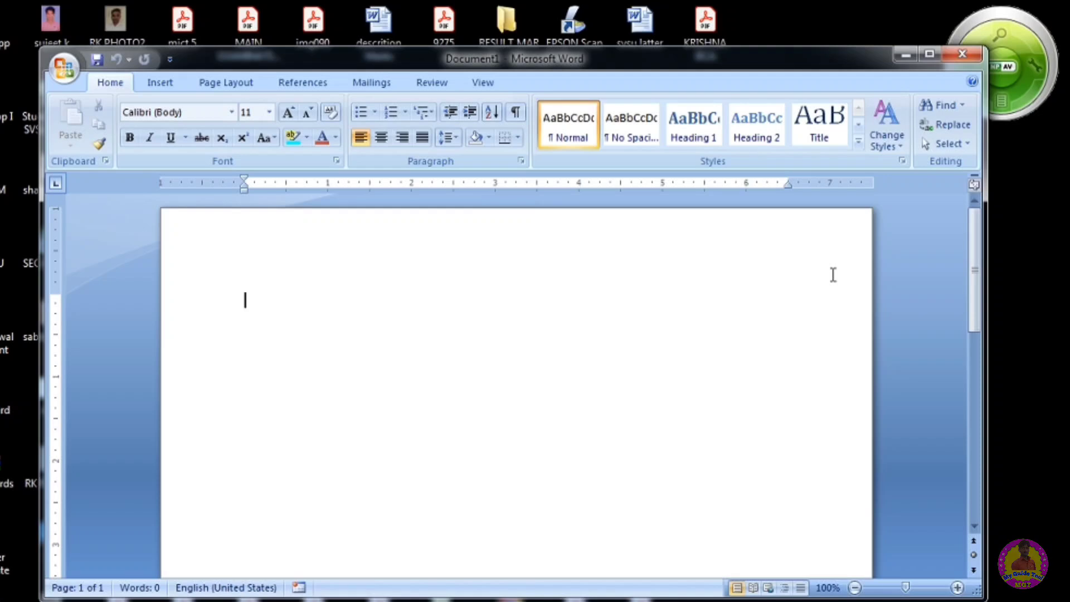
click(931, 56)
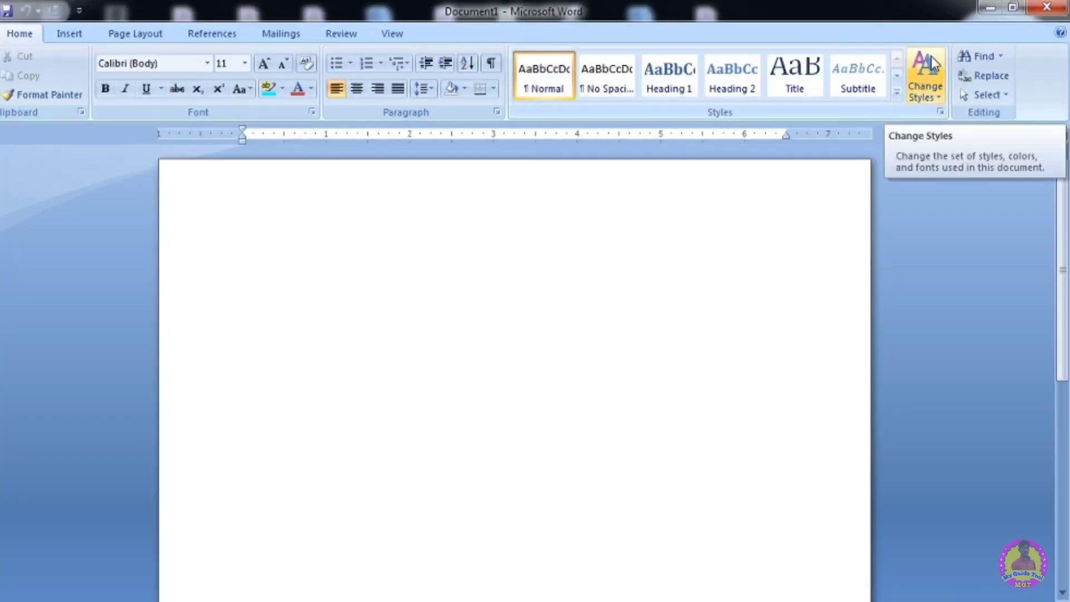
click(1013, 10)
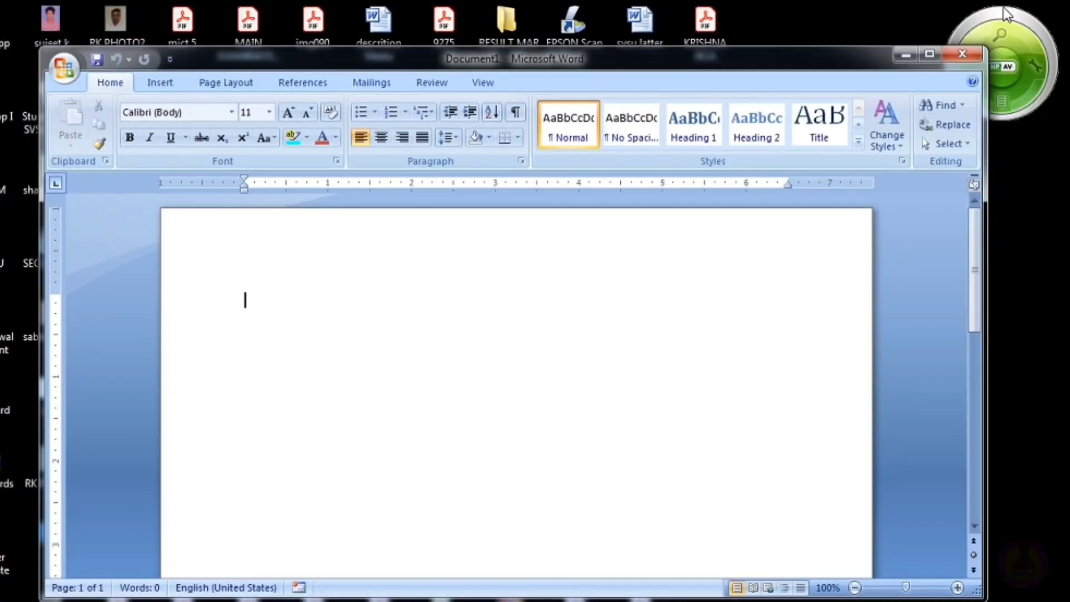
click(929, 55)
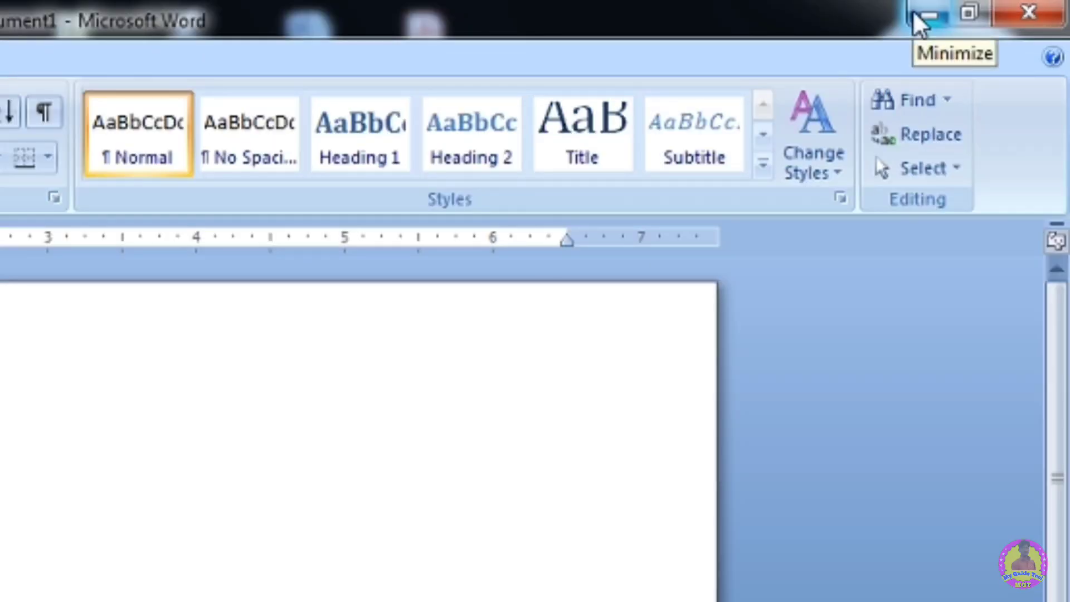
- Minimize the Word window and bring it back from the taskbar
click(914, 14)
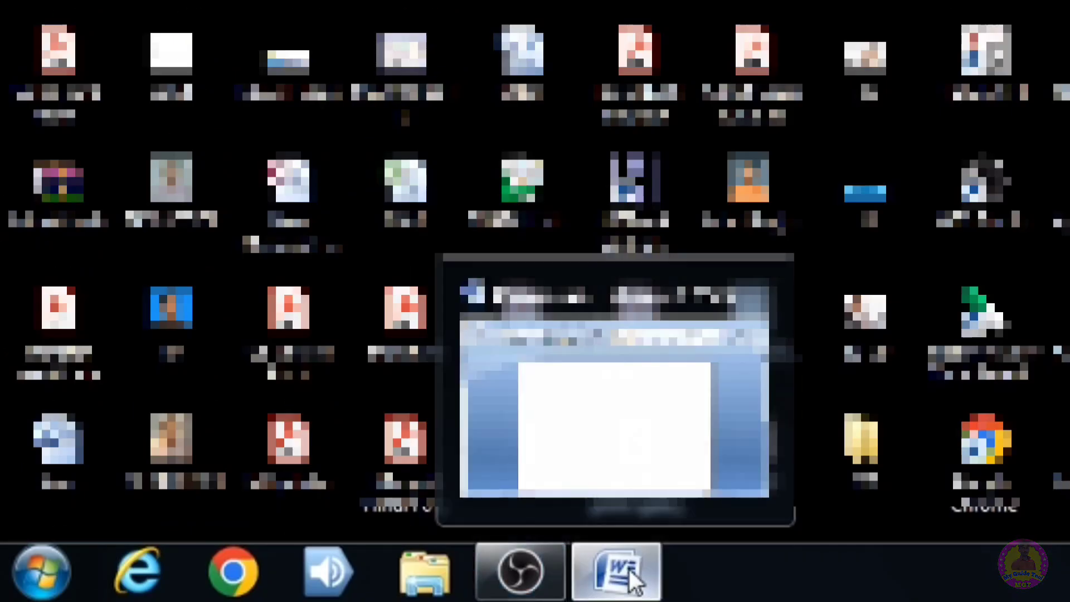
click(628, 570)
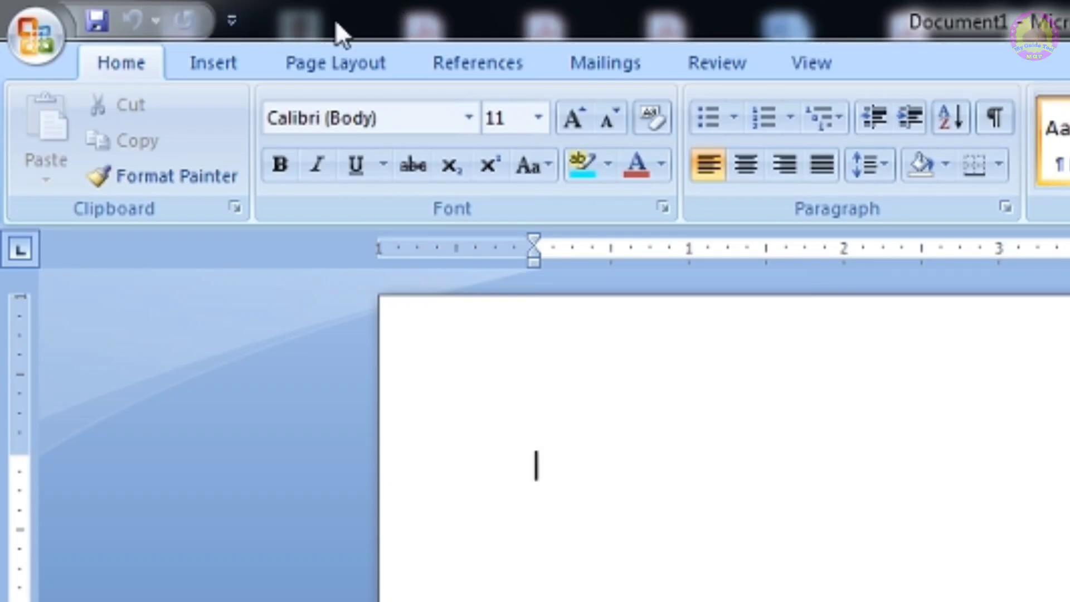
- Add the 5-Point Star command from All Commands to the Quick Access Toolbar through More Commands
click(230, 20)
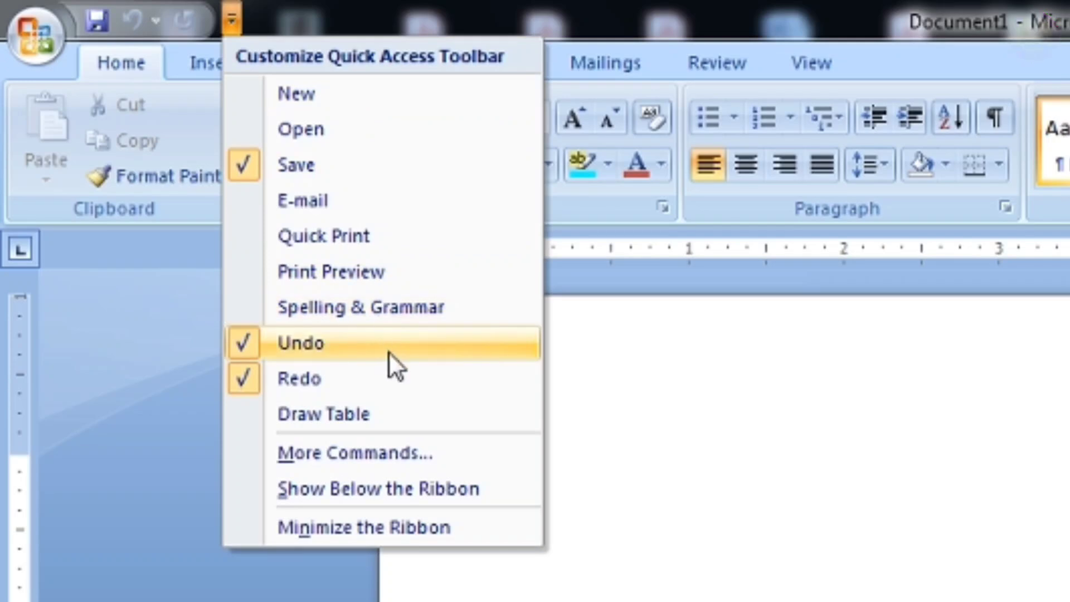
click(367, 450)
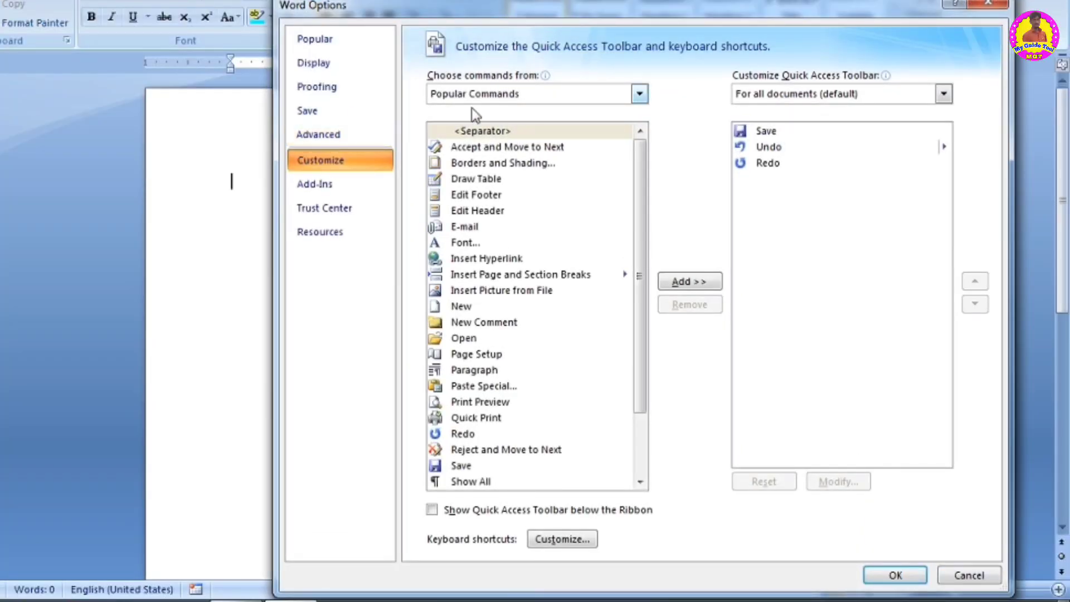
click(516, 95)
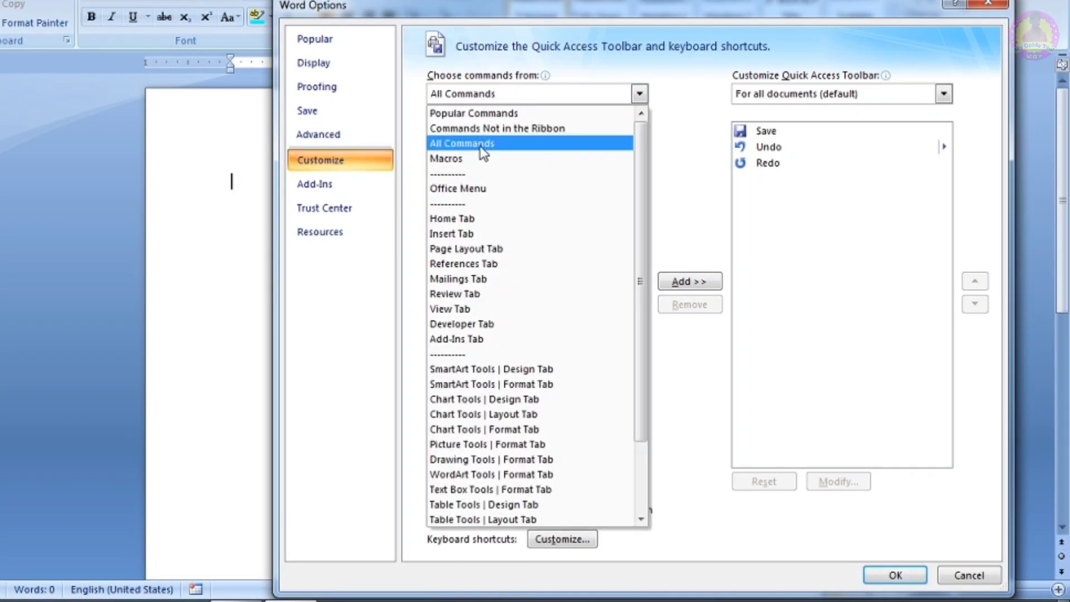
click(480, 145)
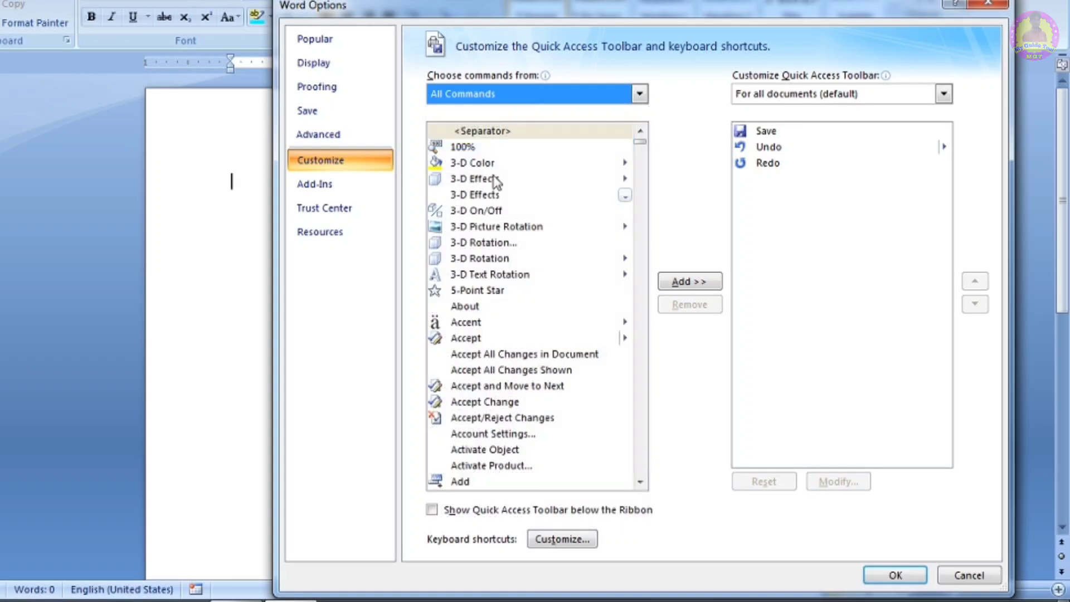
mouse_move(642, 146)
mouse_down()
mouse_move(644, 237)
mouse_move(641, 131)
mouse_up()
click(639, 93)
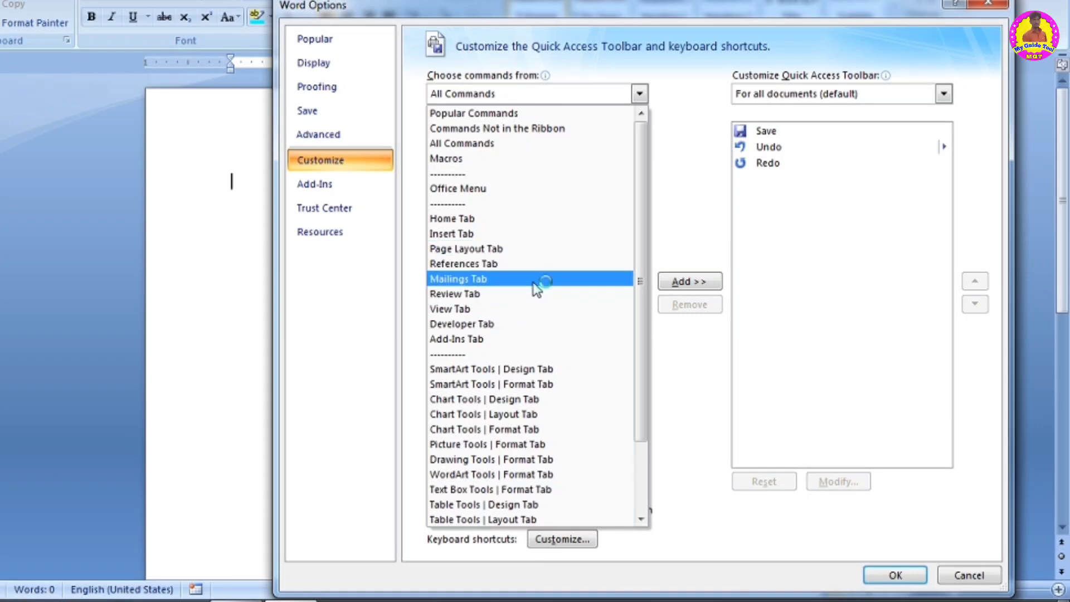
click(487, 144)
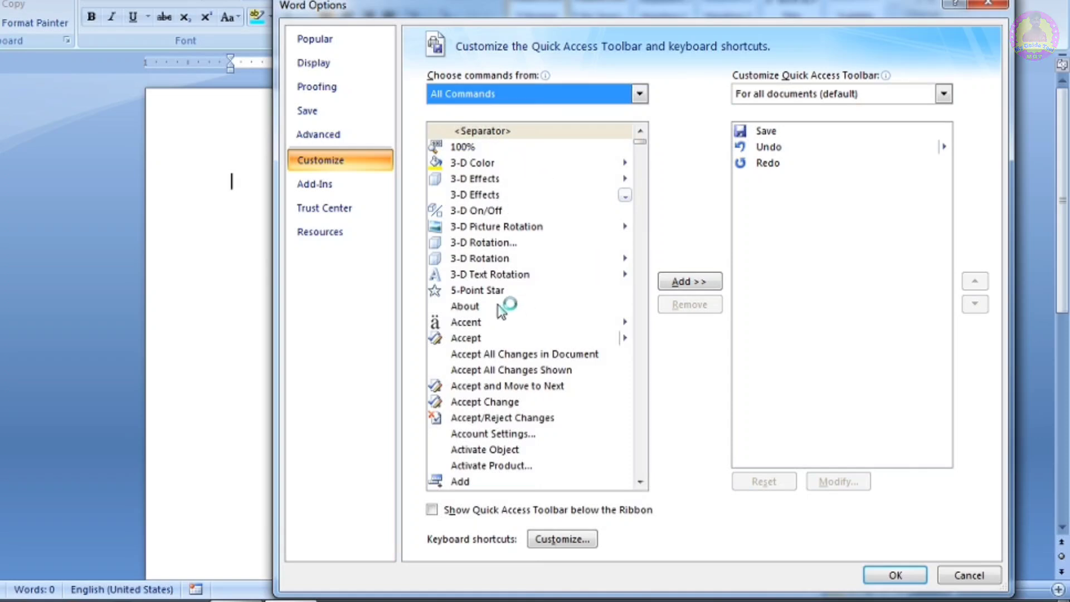
click(473, 289)
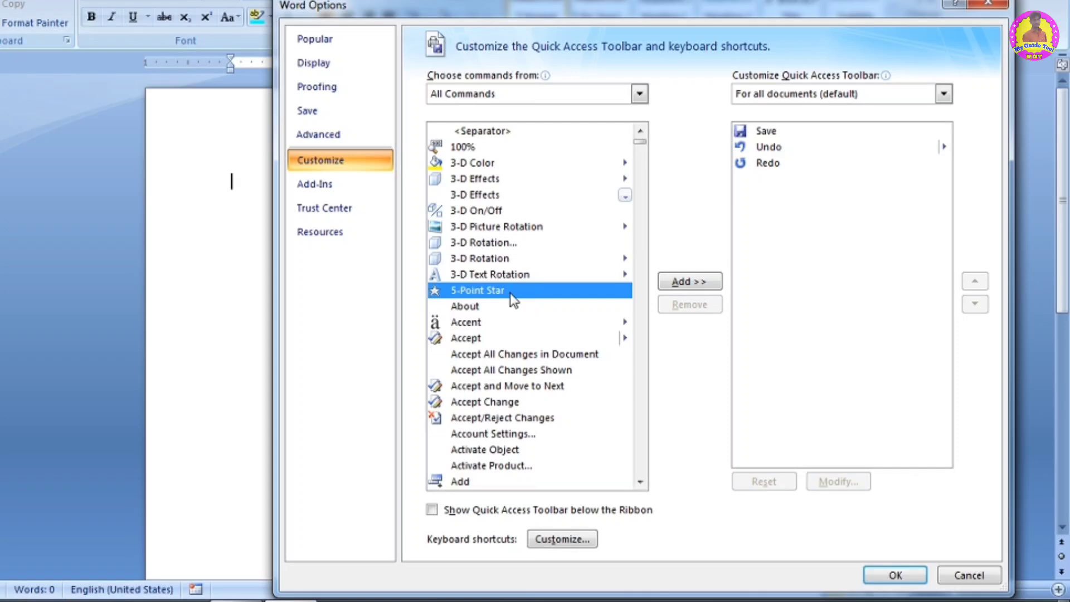
click(691, 283)
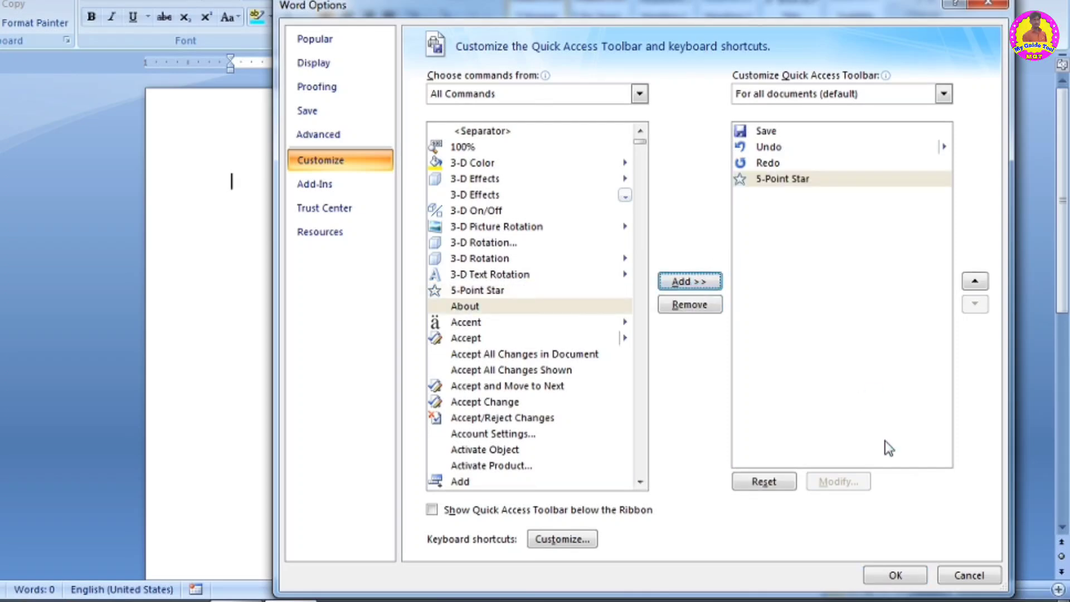
click(895, 576)
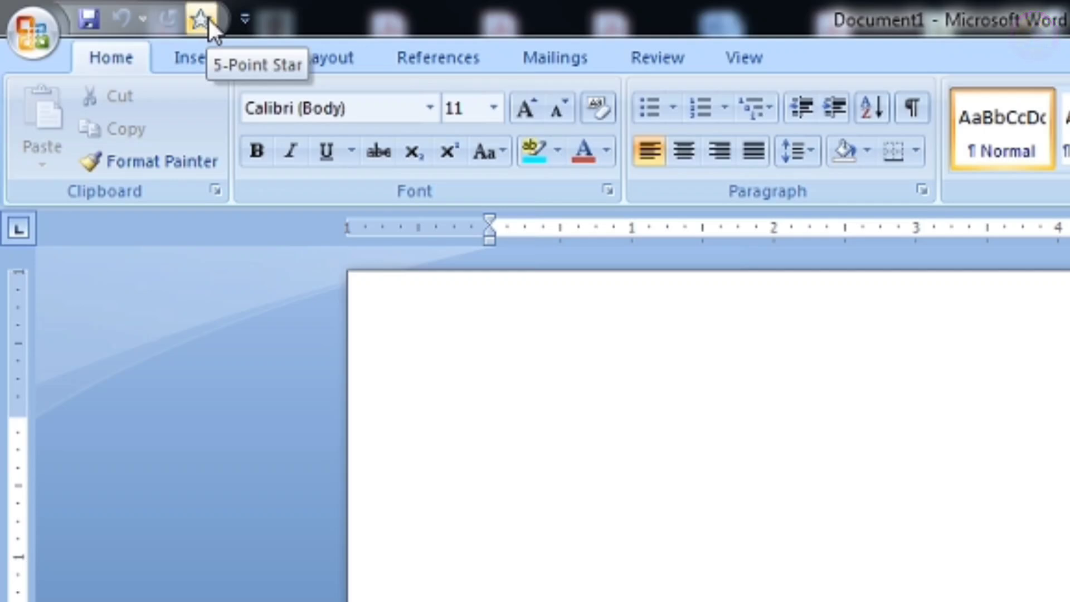
- Draw a 5-Point Star about 1.7 by 2.3 inches on the page with the new command, then delete it
click(208, 19)
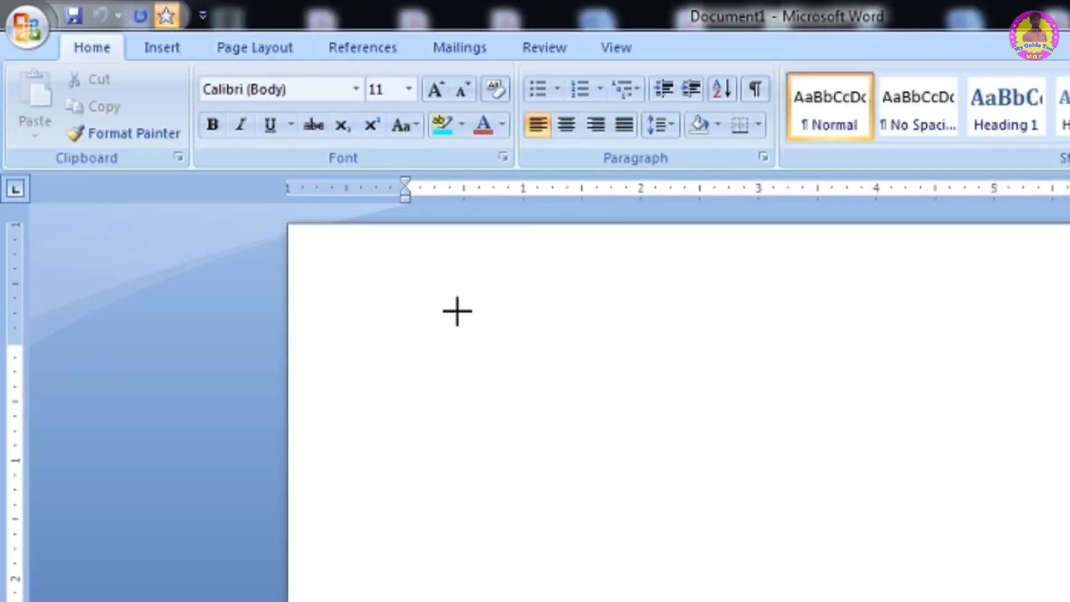
drag(457, 311, 655, 584)
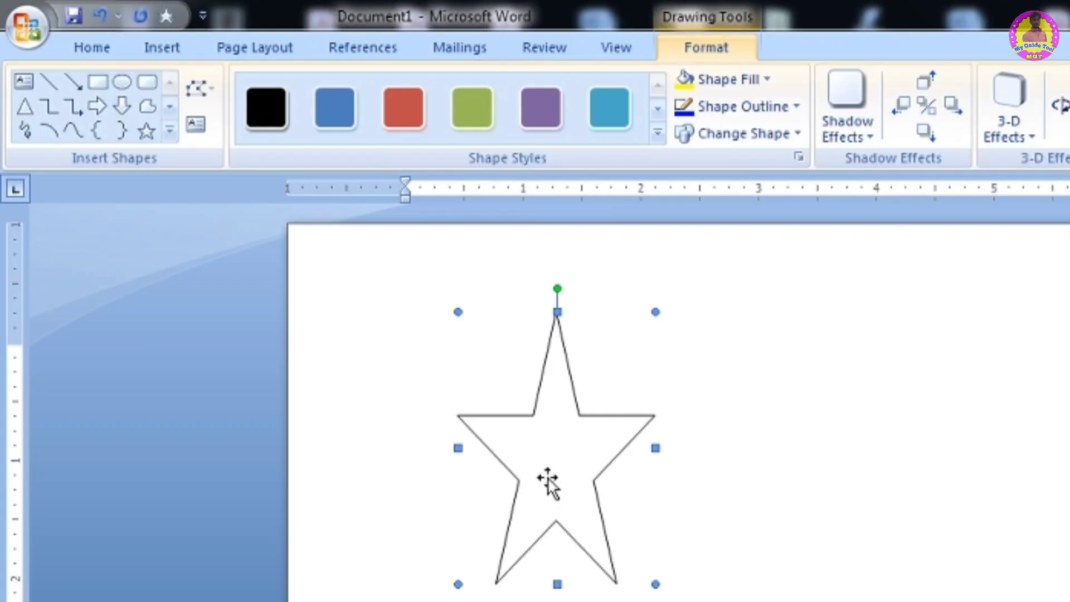
key(Escape)
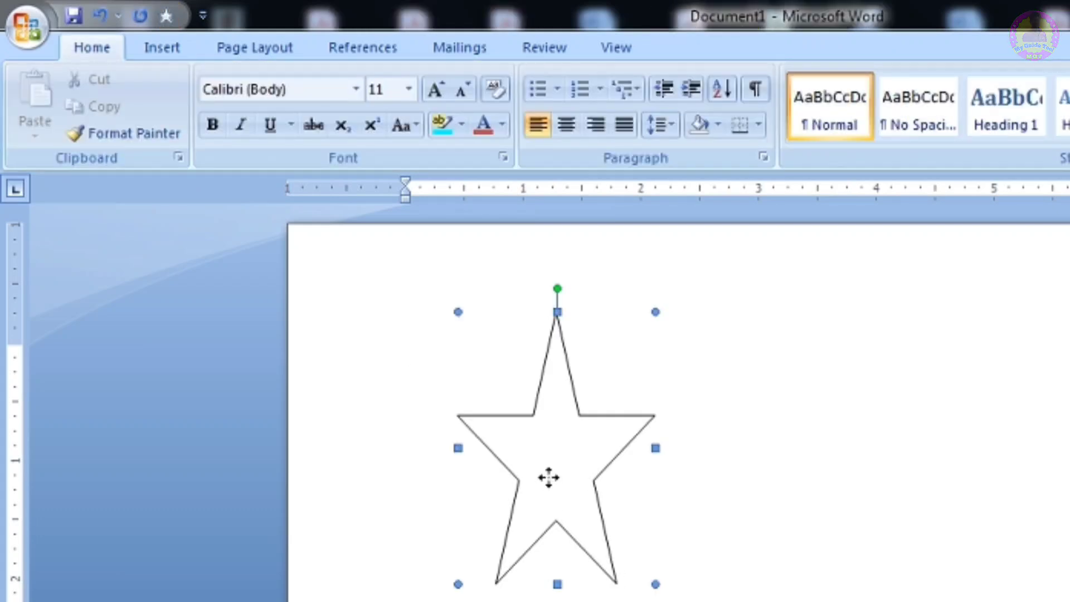
key(Delete)
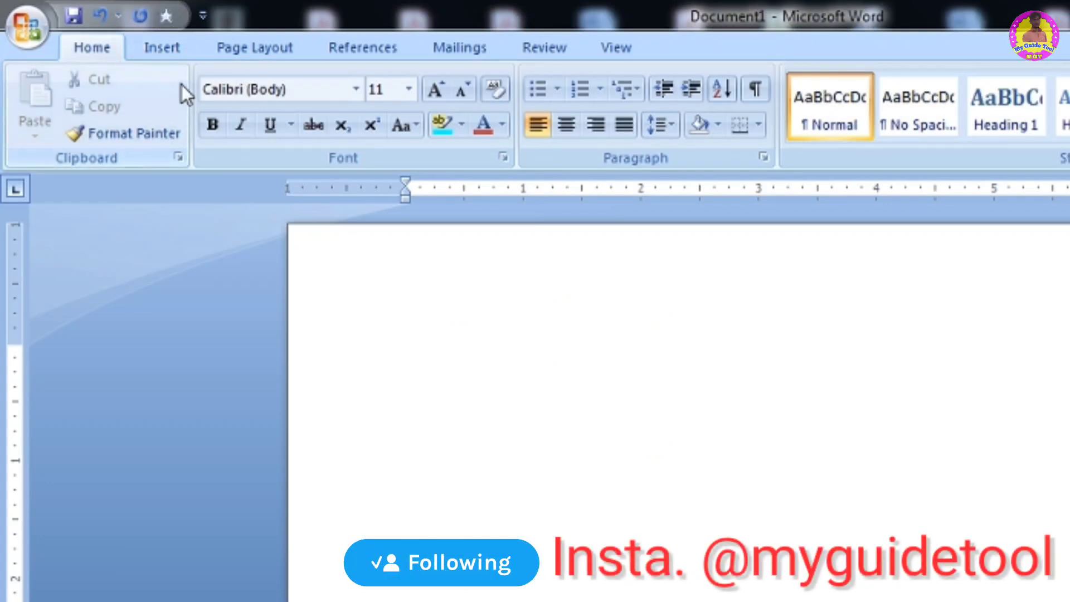
- Remove the 5-Point Star command from the Quick Access Toolbar
right_click(169, 18)
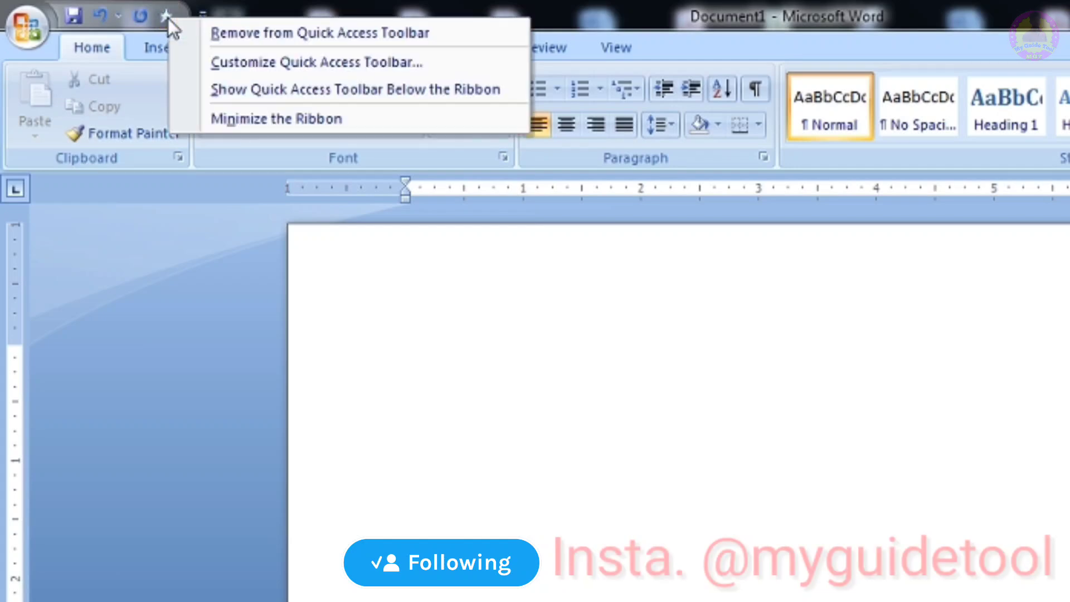
click(274, 31)
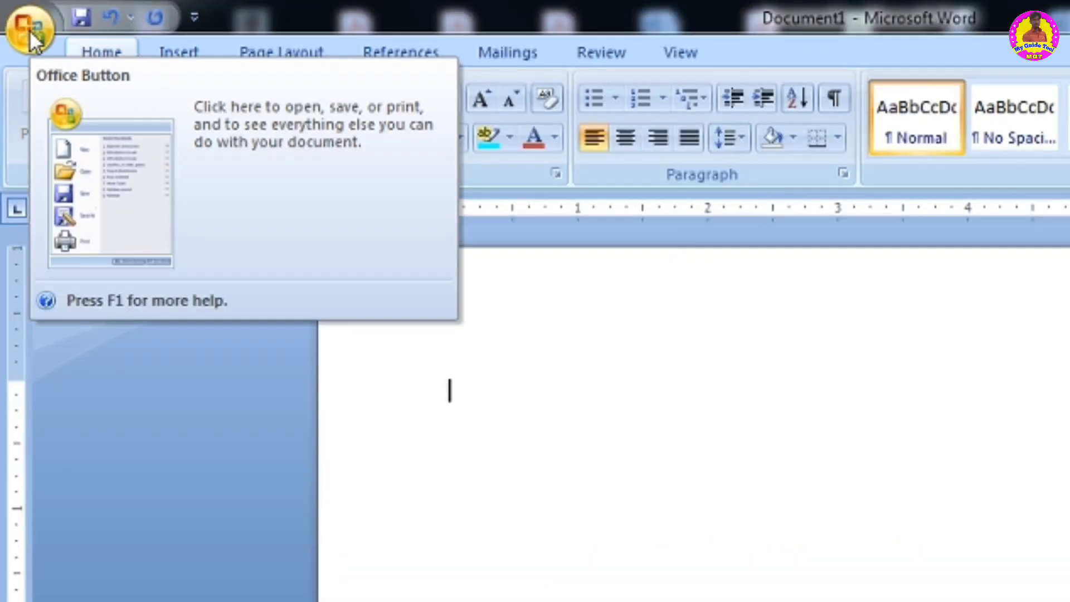
- Open the Office Button menu to view its commands, then dismiss it
click(29, 28)
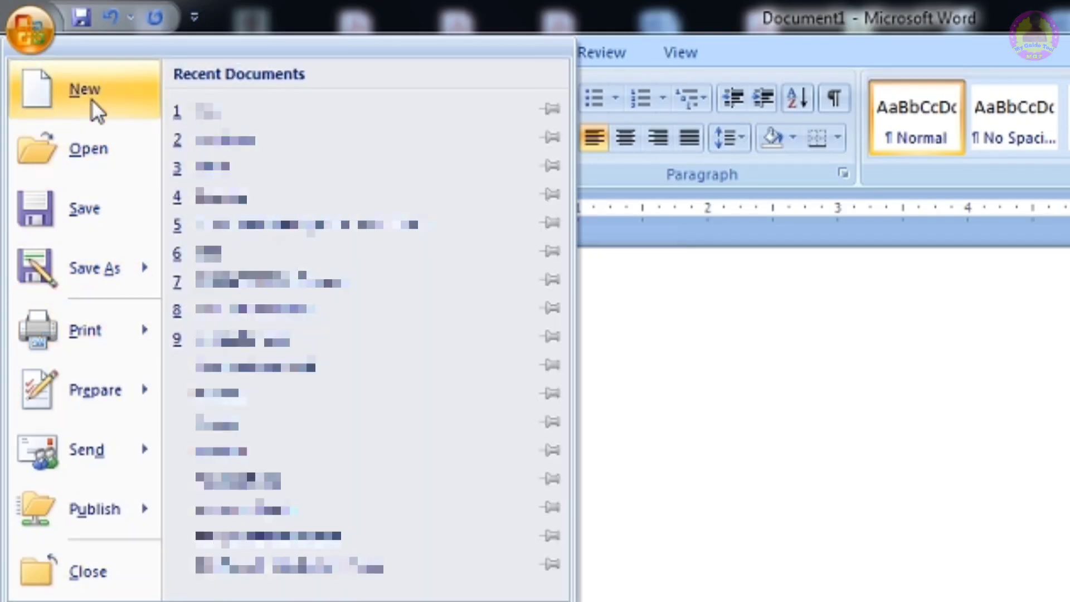
click(692, 341)
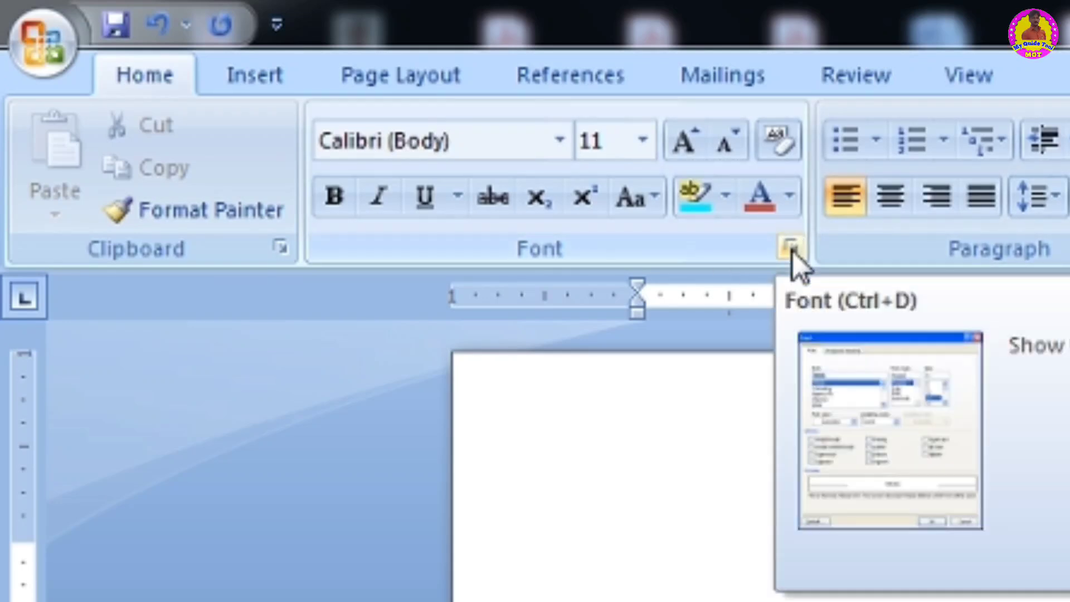
- Open the Font dialog, browse the Latin text font list, and cancel the dialog
click(790, 249)
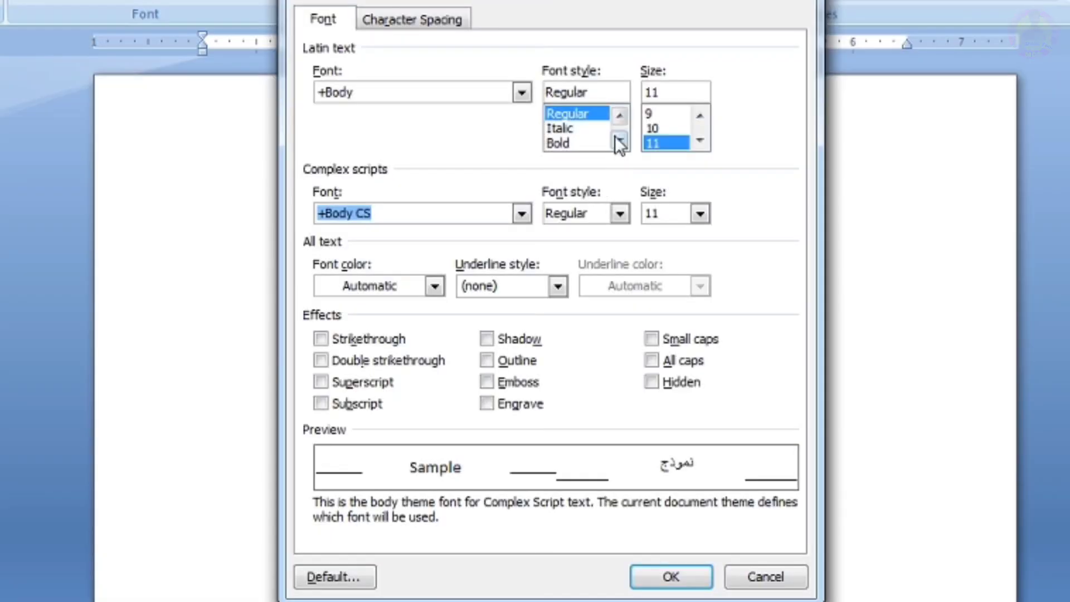
click(521, 91)
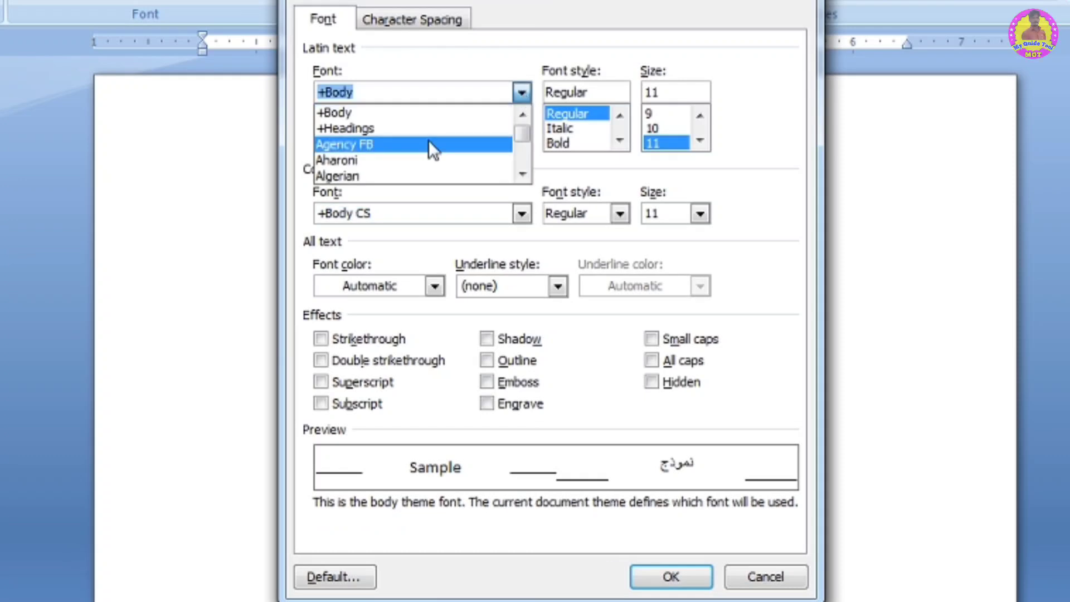
click(522, 66)
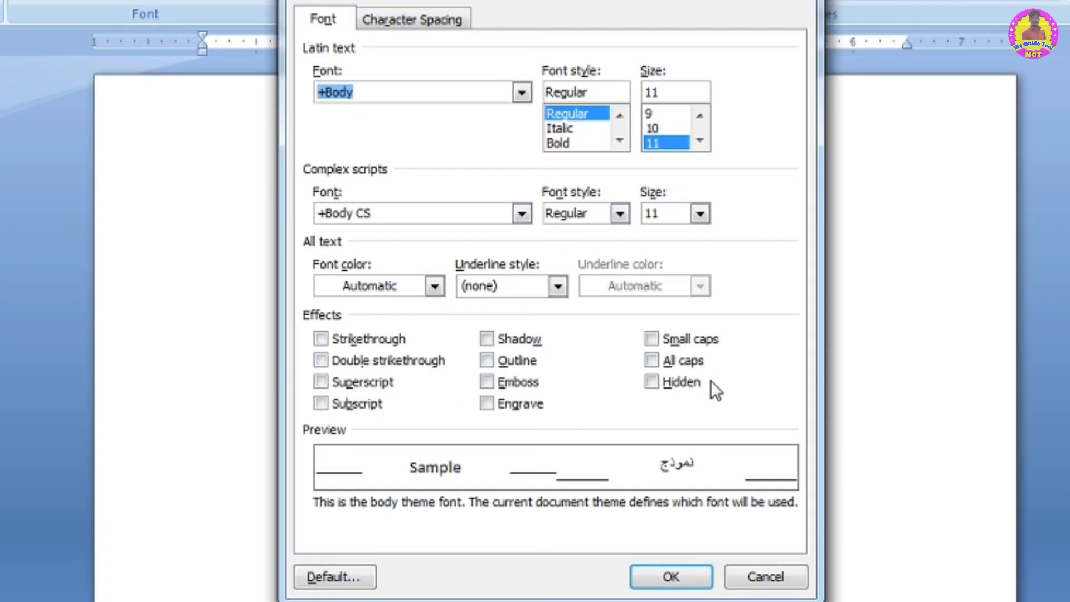
click(764, 577)
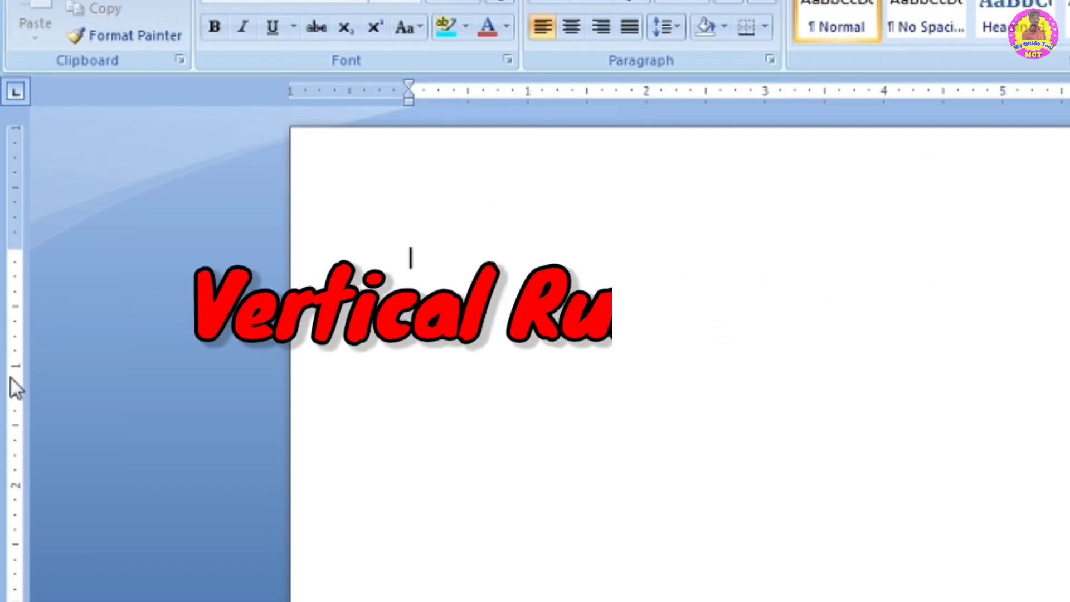
- Hold the top margin boundary on the vertical ruler to show the margin guide line
drag(17, 245, 17, 246)
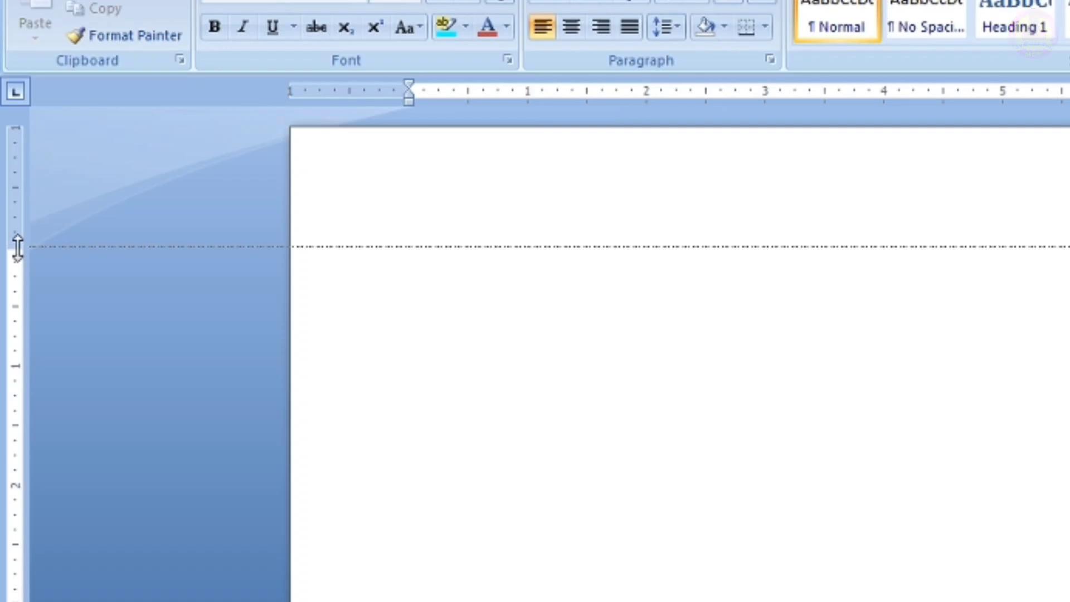
- Hide the rulers with the View Ruler toggle and show them again
drag(17, 246, 17, 244)
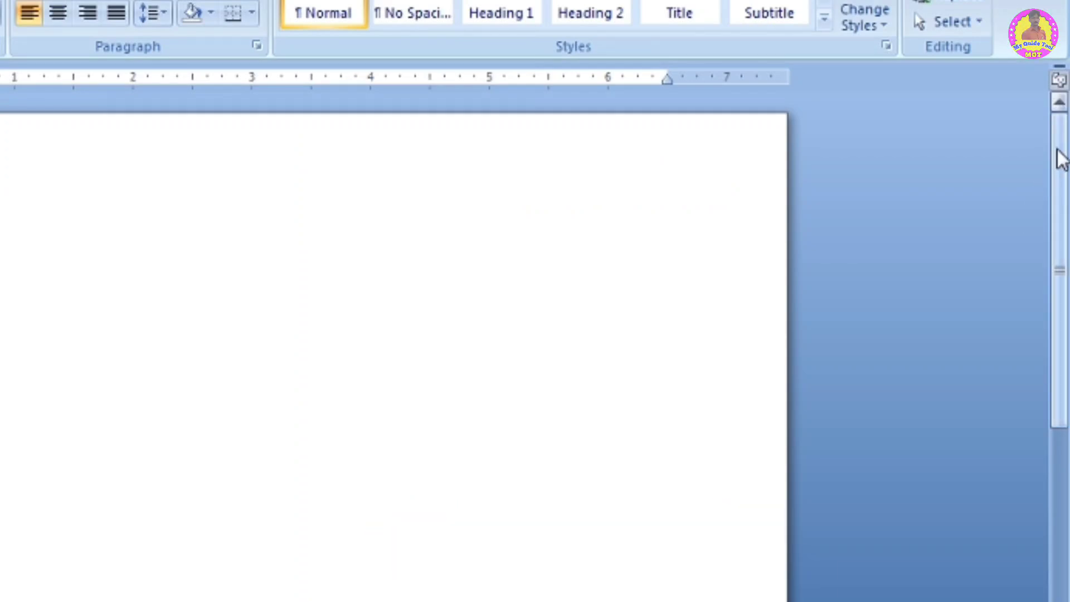
drag(1061, 215, 1042, 151)
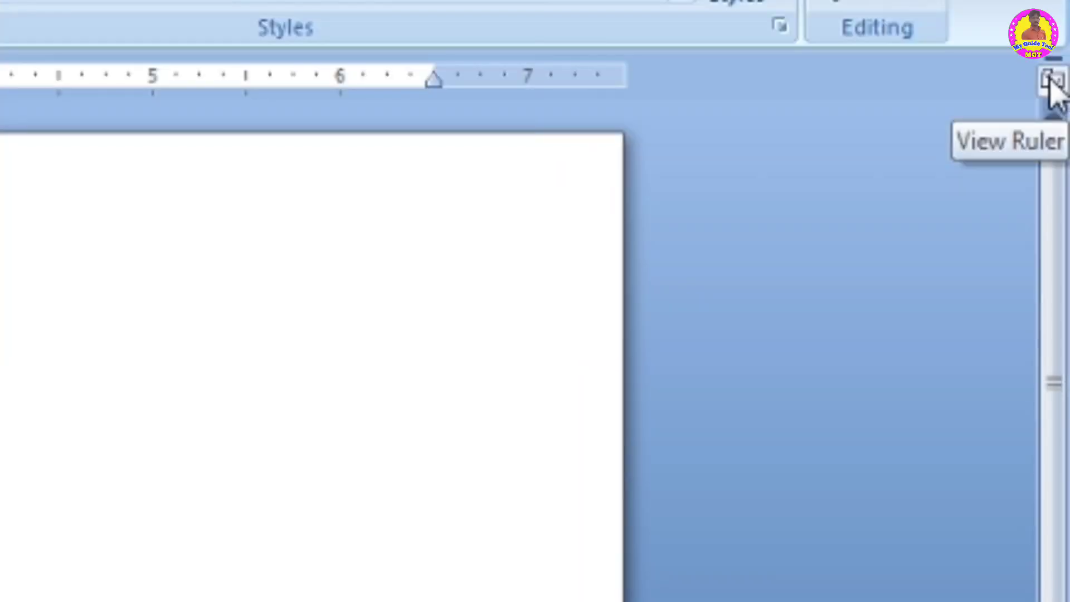
click(1051, 83)
click(1051, 82)
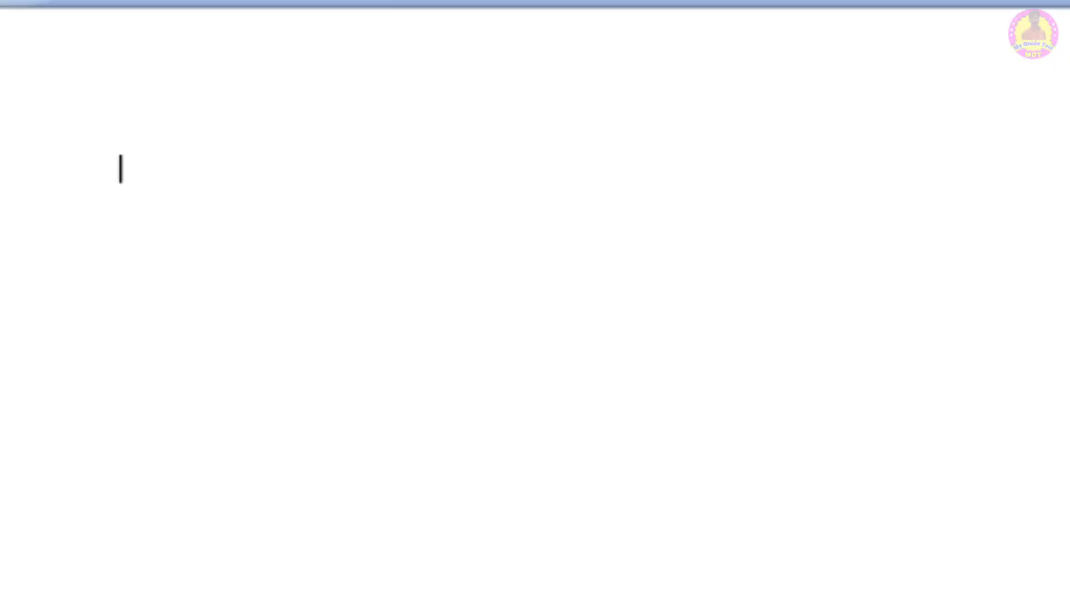
- Switch to Full Screen Reading view and close it to return to the normal page view
click(763, 54)
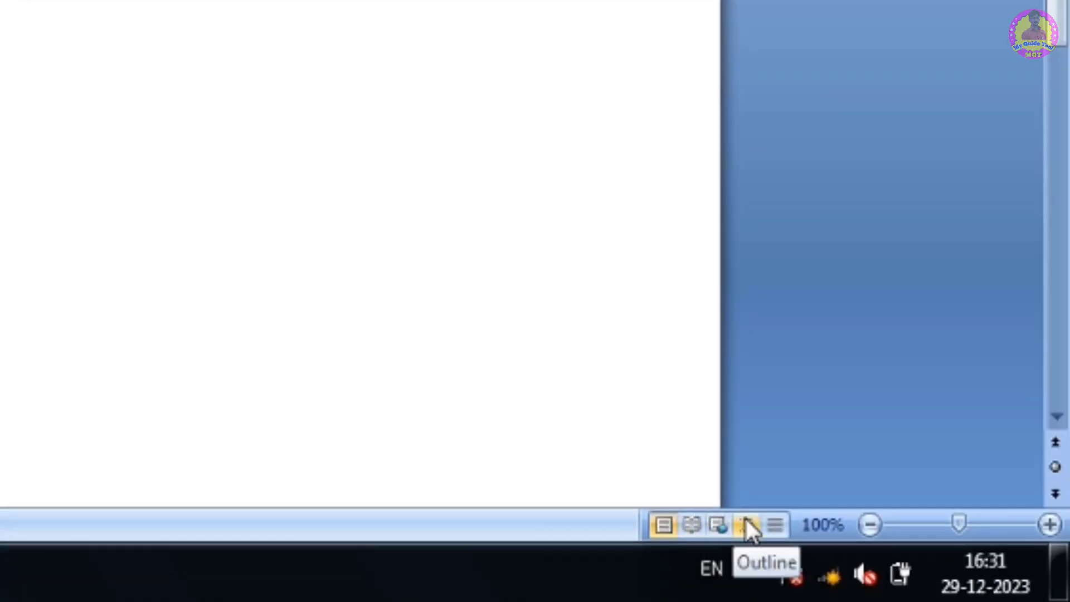
click(691, 523)
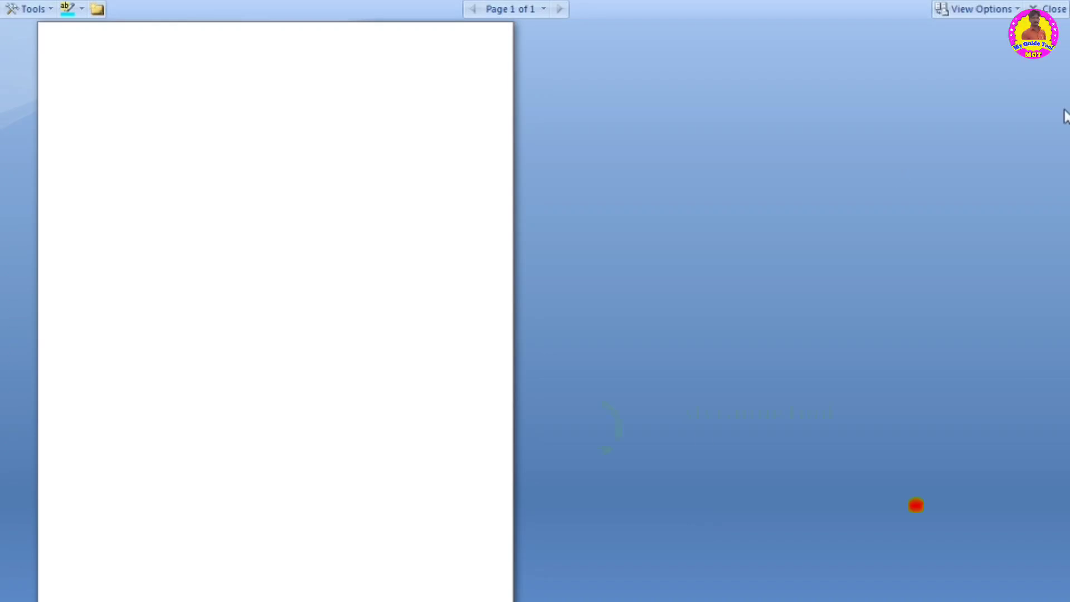
click(1053, 10)
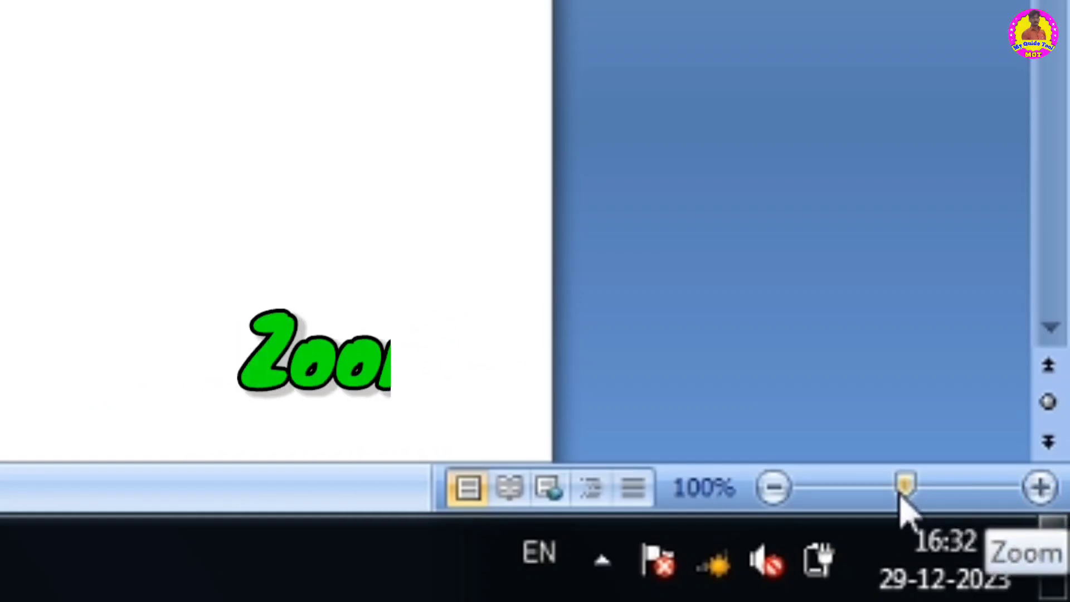
- Zoom the page in and out with the zoom buttons, then readjust the zoom with the slider
click(1040, 487)
click(1040, 487)
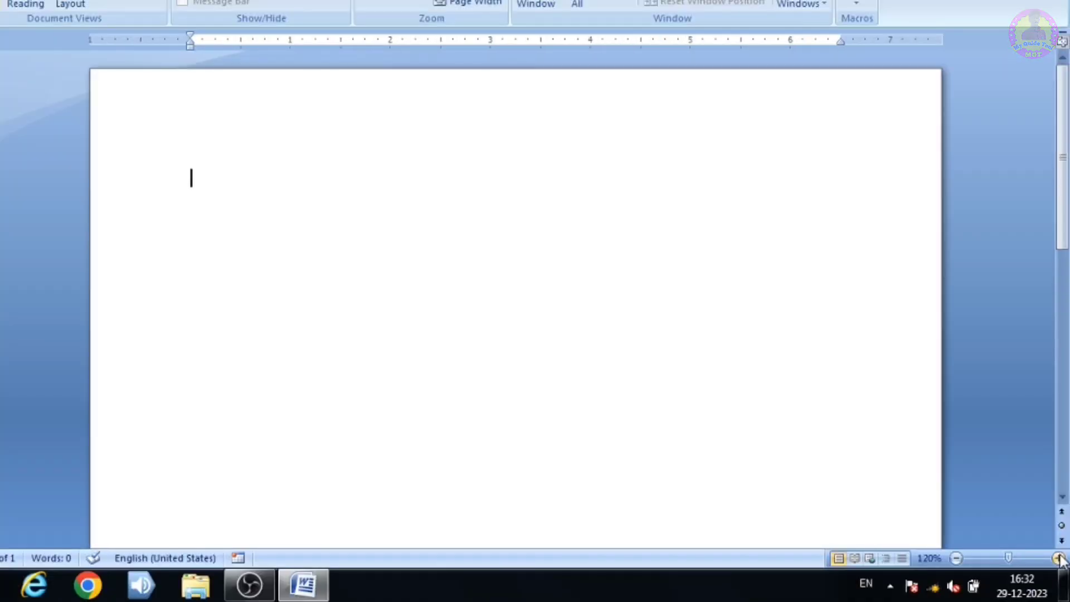
click(1059, 558)
click(1059, 558)
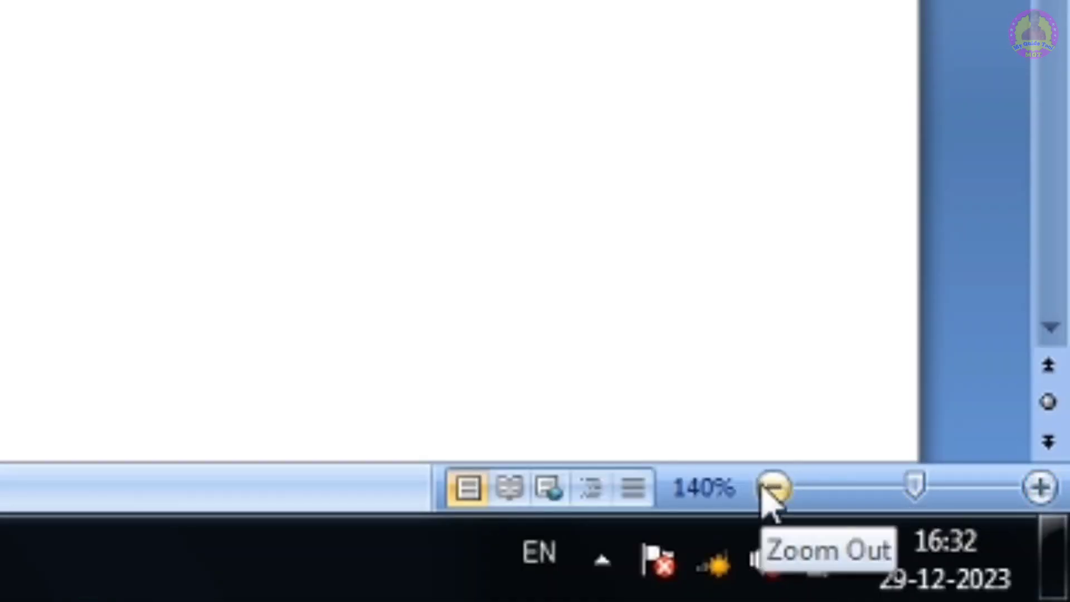
click(772, 489)
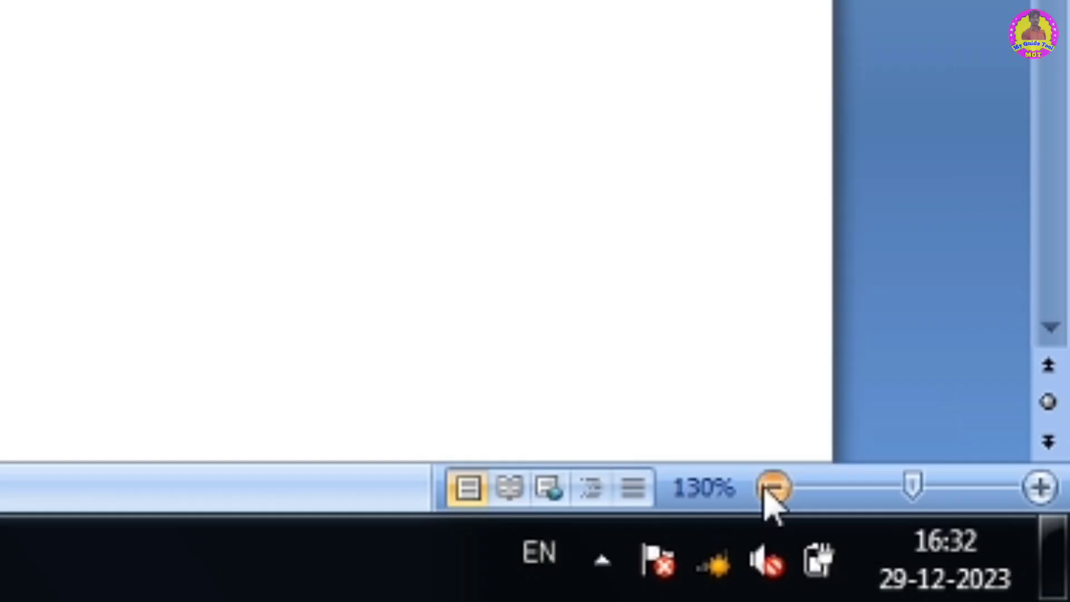
click(772, 489)
click(772, 488)
click(772, 488)
click(772, 488)
click(772, 488)
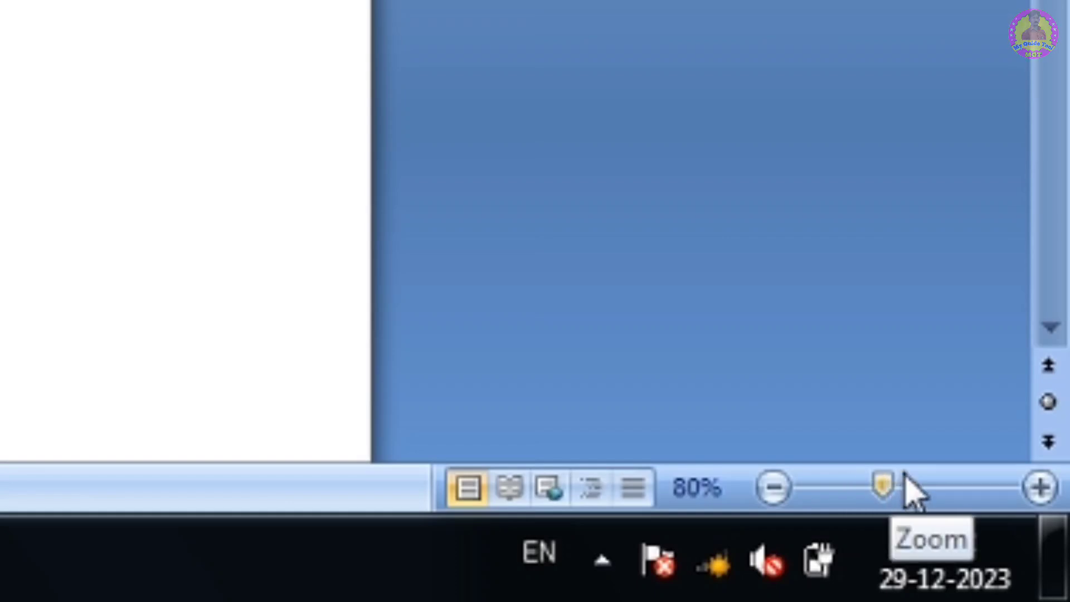
mouse_move(880, 488)
mouse_down()
mouse_move(911, 479)
mouse_move(897, 481)
mouse_up()
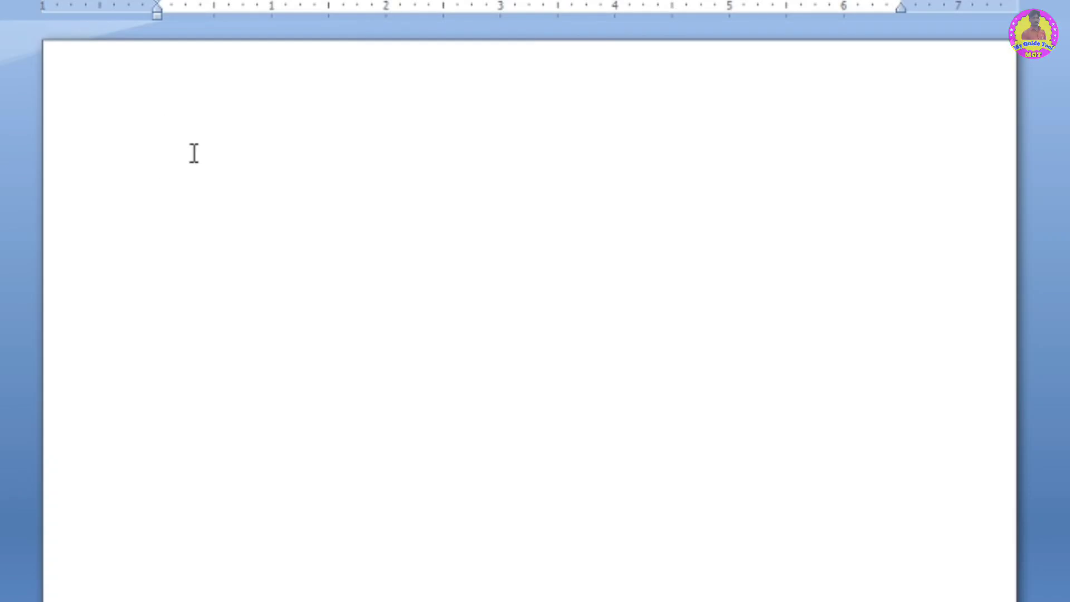
- Generate sample paragraphs by entering the formula =rand(4,2) in the document
text(=rand(2)
key(BackSpace)
text(4)
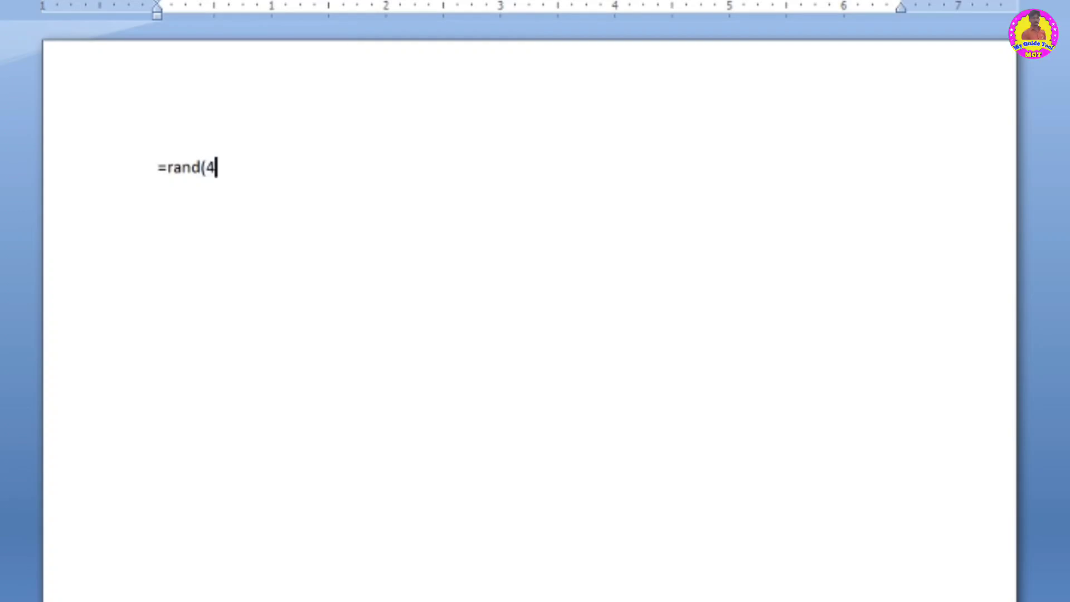
text(,2)
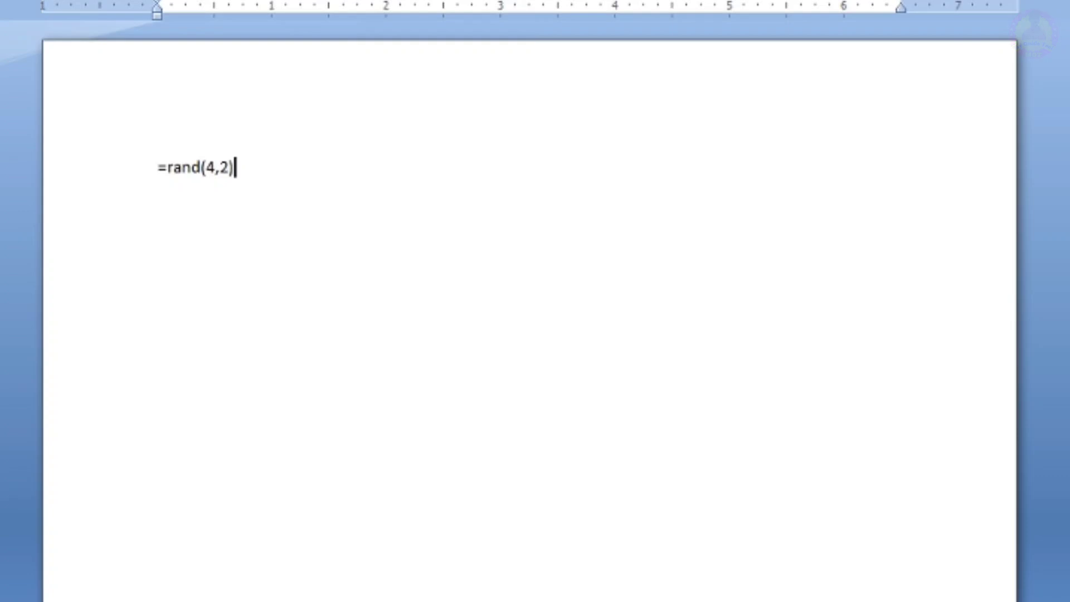
text())
key(Return)
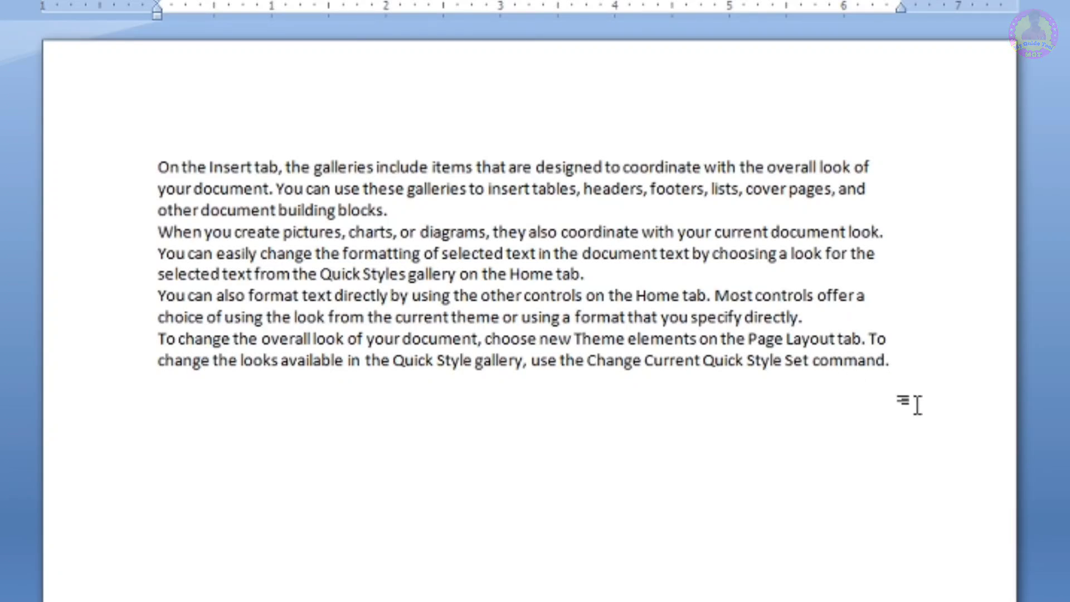
- Undo the sample text, remove the formula's arguments, and regenerate the default sample paragraphs with =rand
key(ctrl+z)
key(BackSpace)
key(BackSpace)
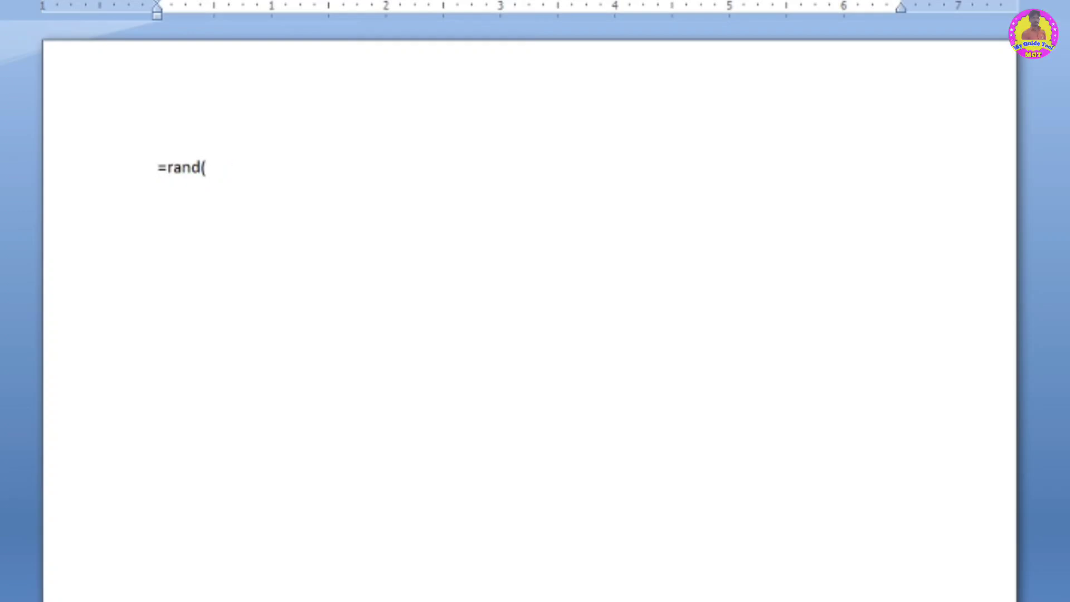
key(Return)
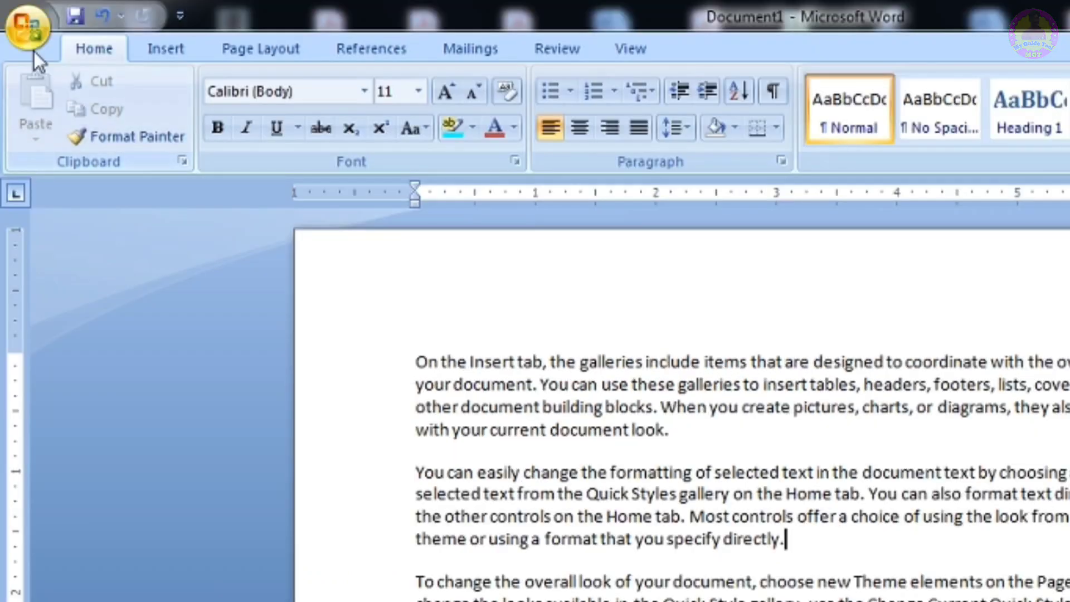
- Create a new blank document with the Office Button's New command
click(30, 38)
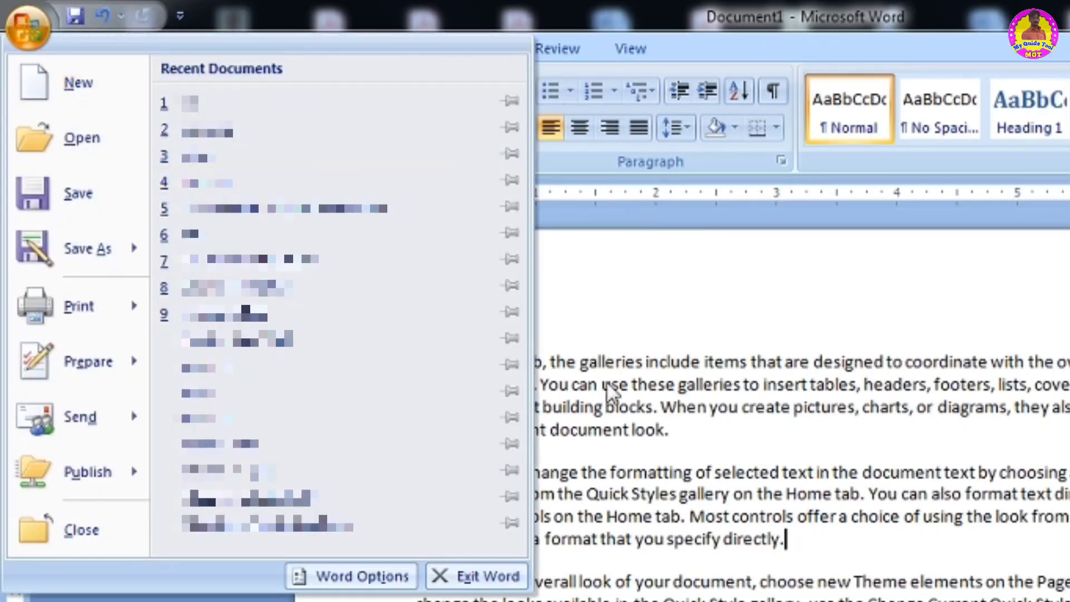
click(850, 465)
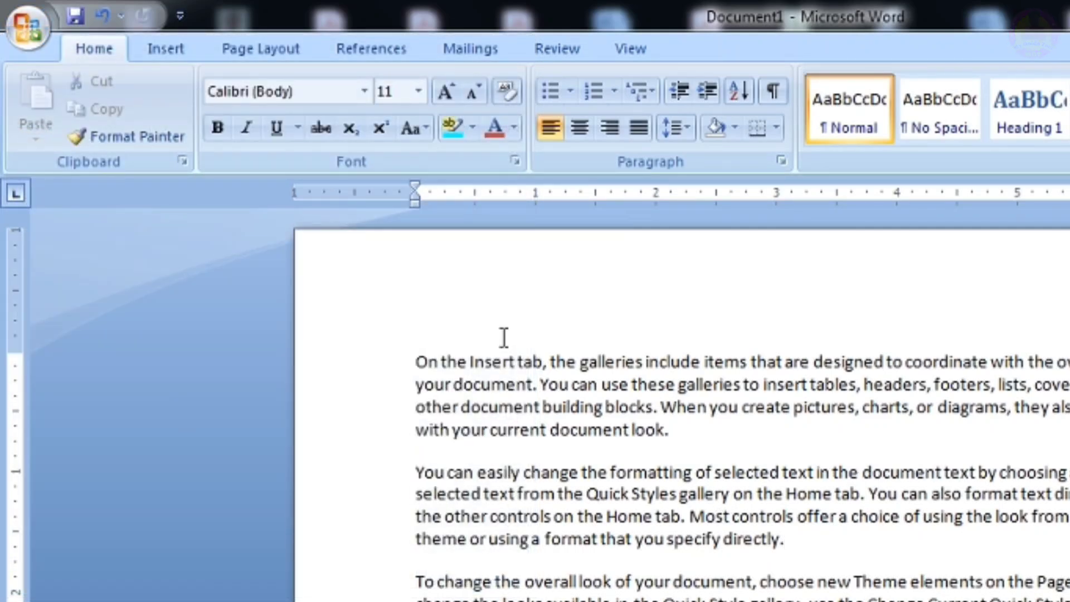
click(22, 27)
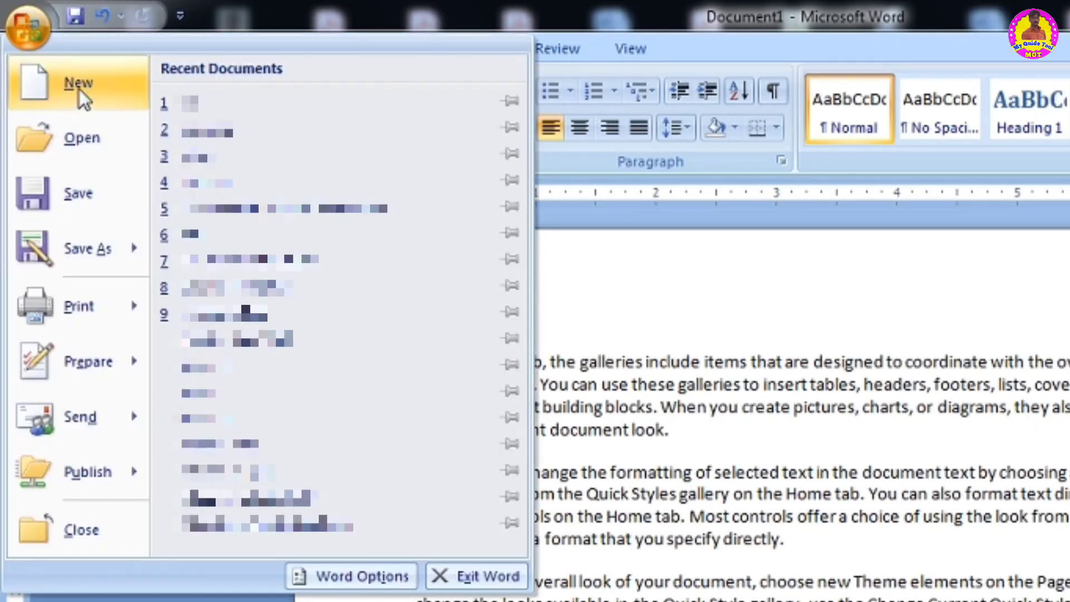
click(79, 90)
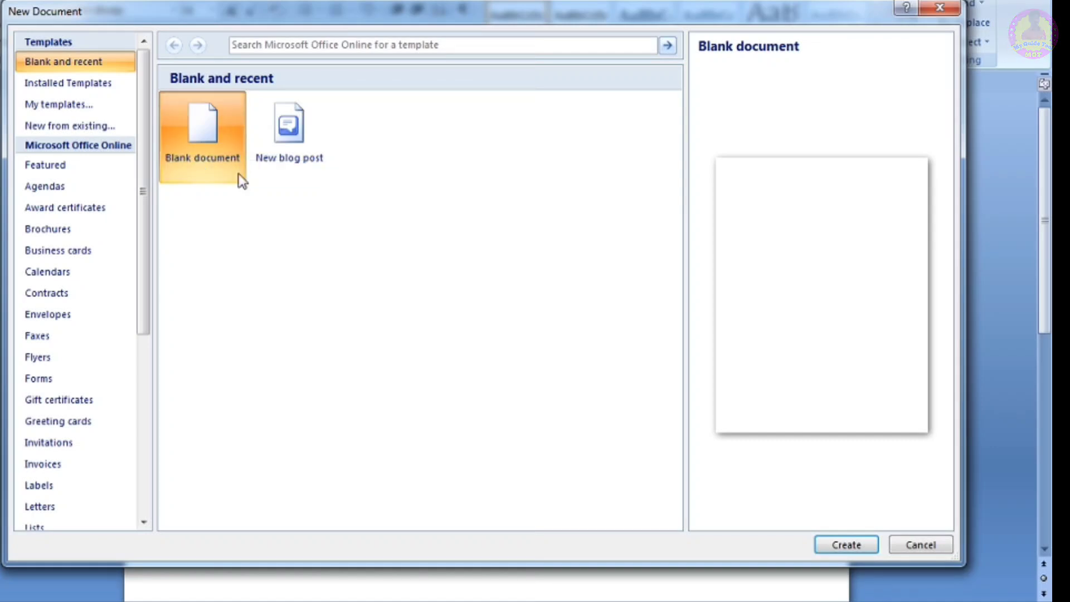
click(841, 545)
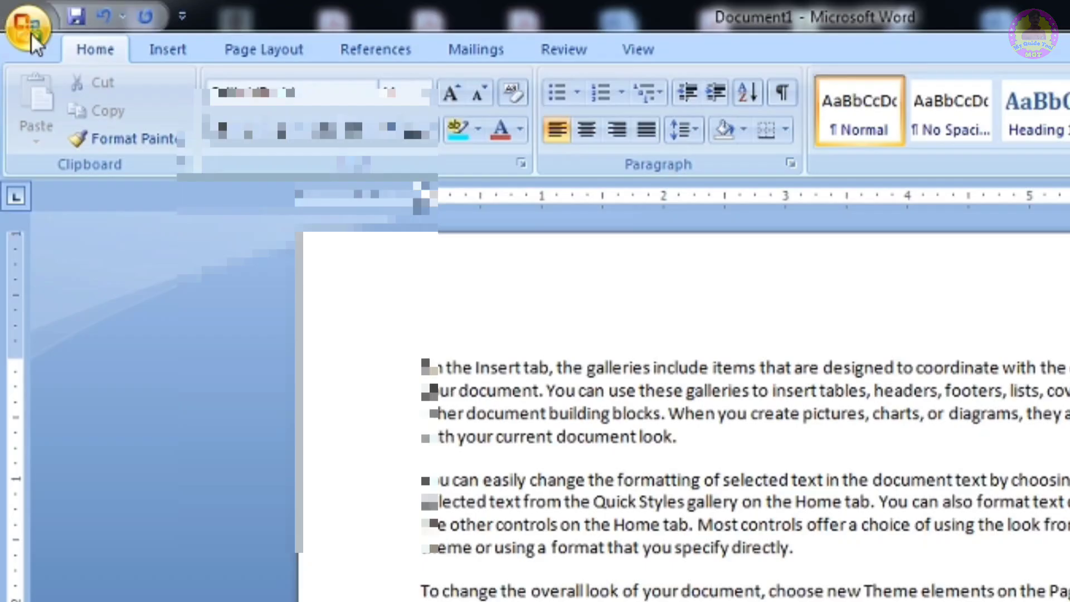
- Bring up the Open dialog from the Office Button and close it without opening a file
click(32, 32)
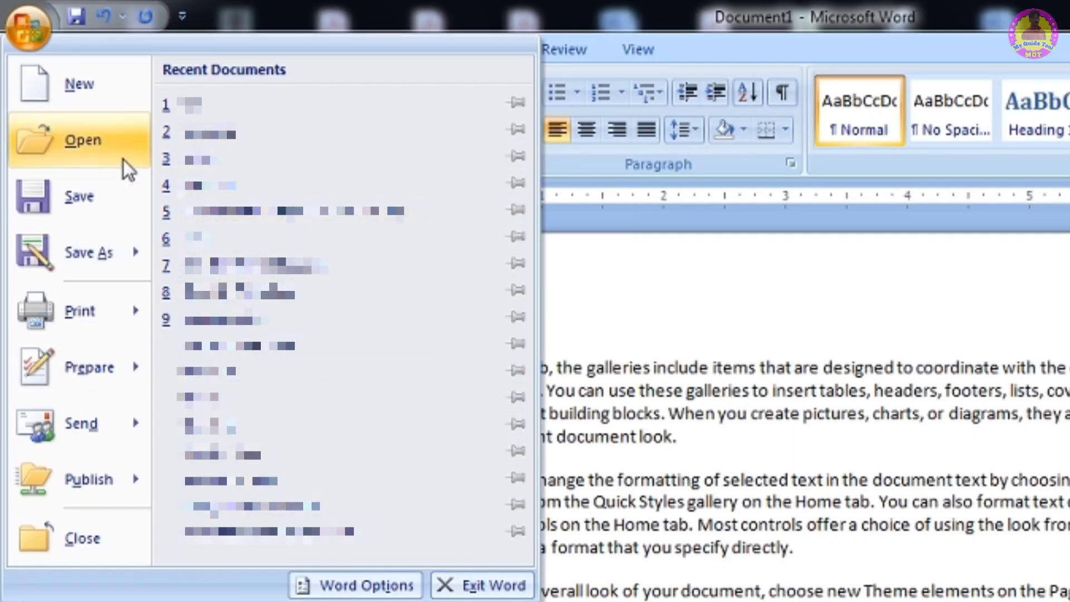
click(91, 141)
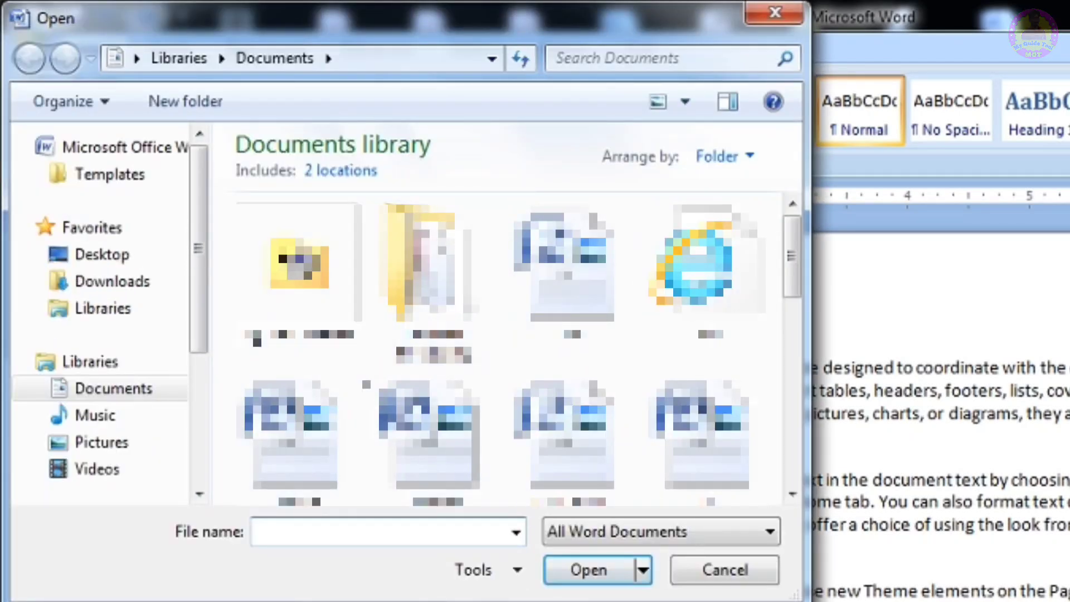
click(788, 14)
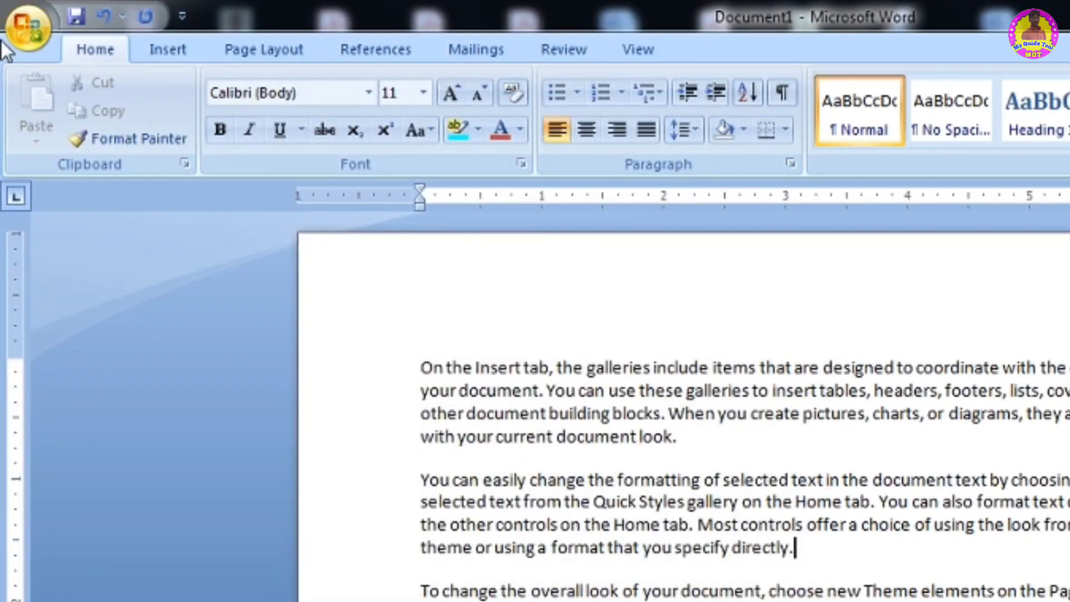
- Open the Office Button menu to point at the Save As and Save commands, then dismiss it
click(28, 27)
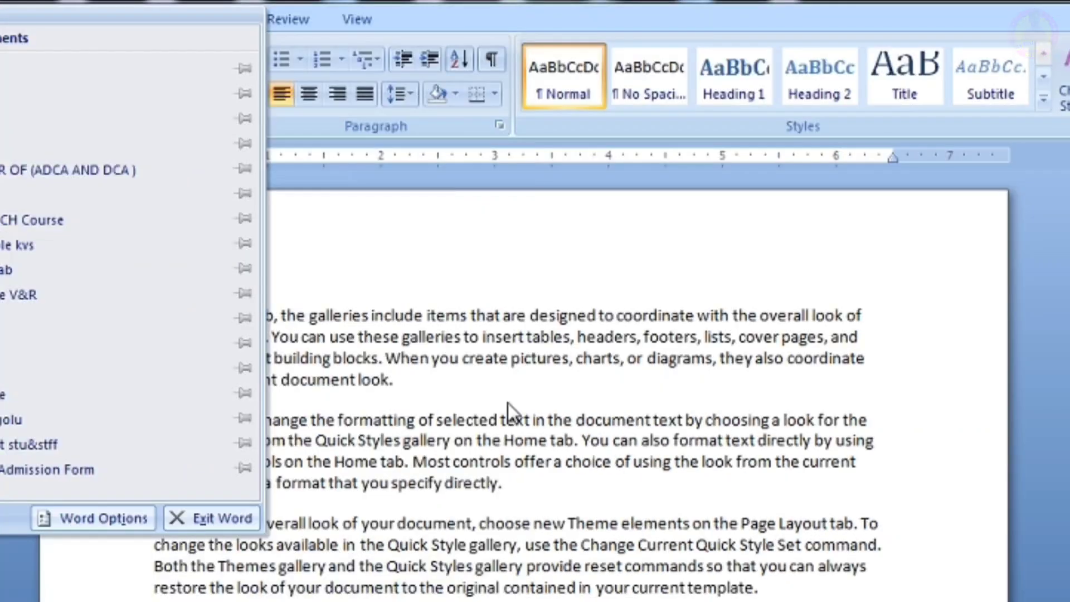
click(800, 462)
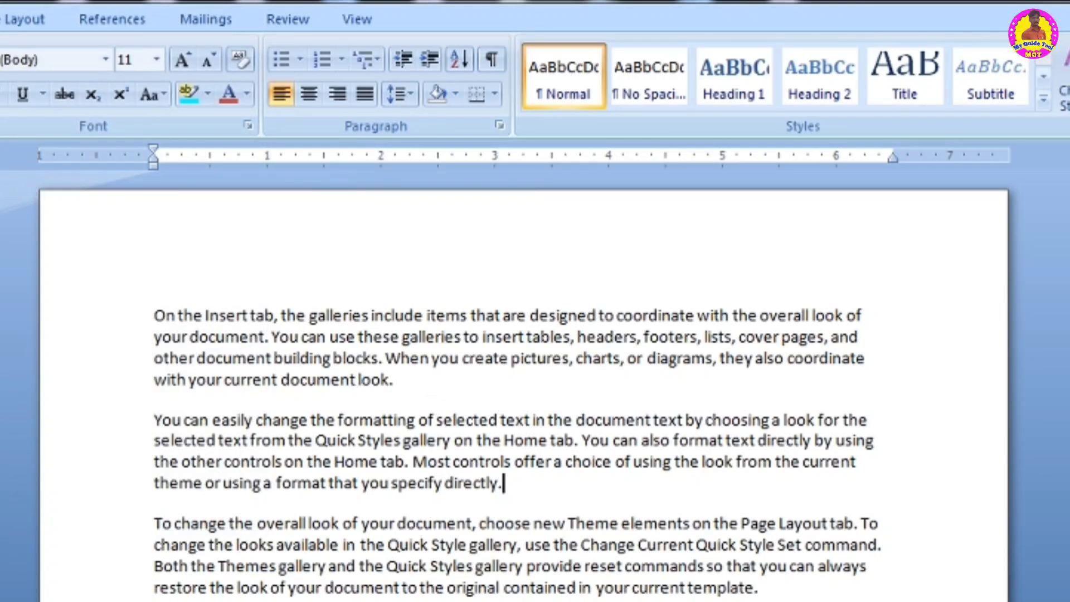
click(27, 27)
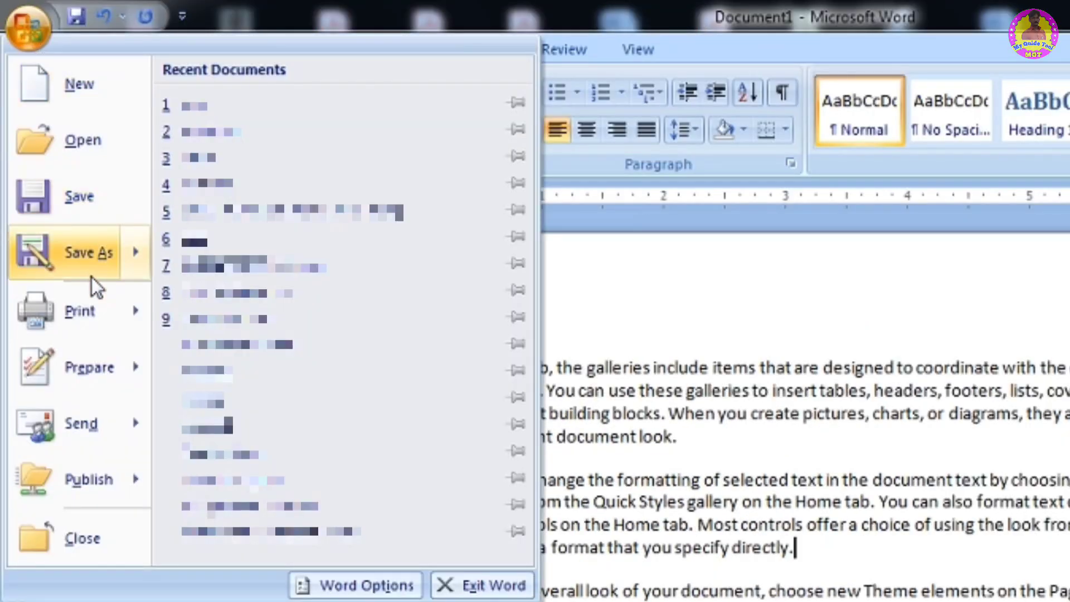
mouse_move(91, 276)
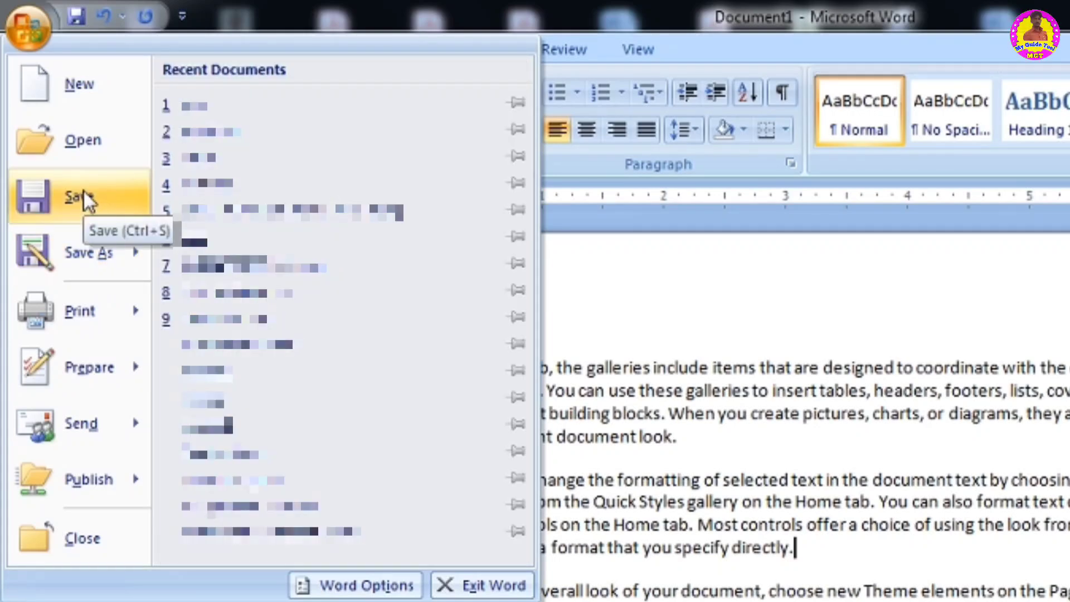
mouse_move(86, 254)
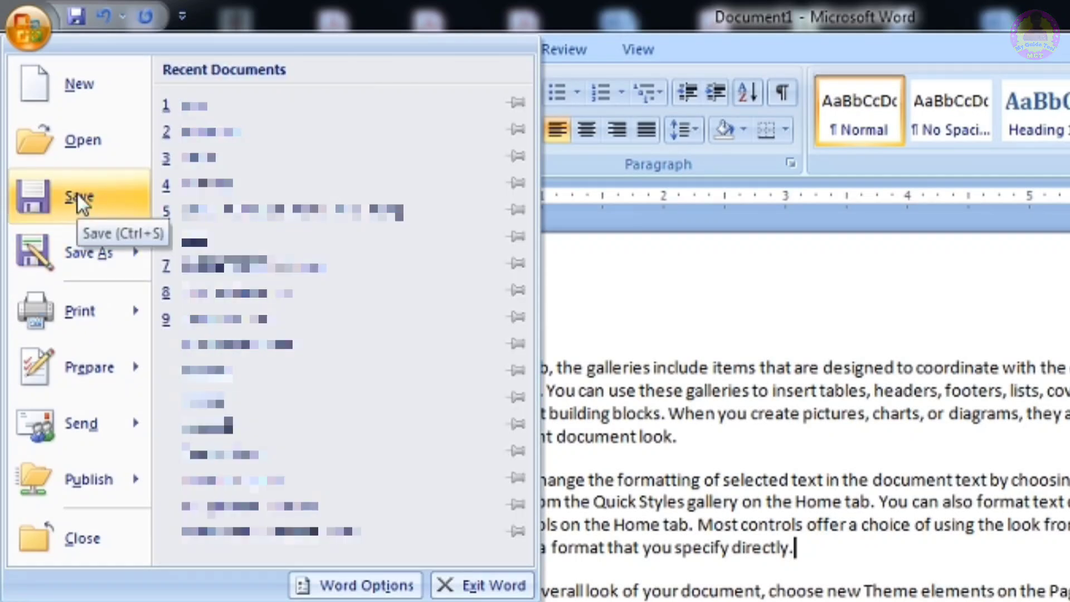
click(782, 407)
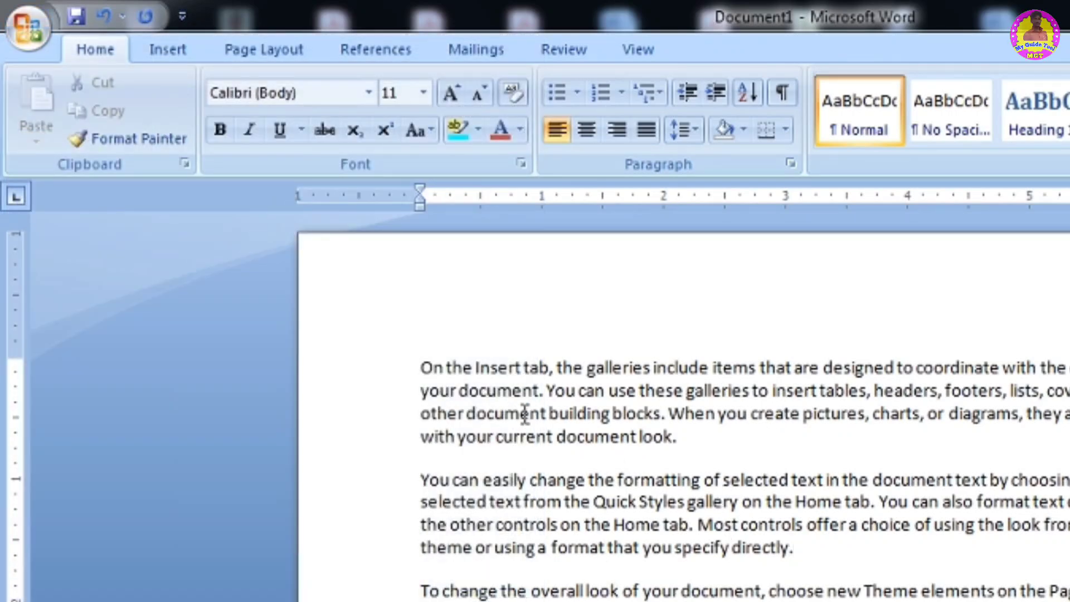
- Save the document as Myguidetool as a Word Document in the Documents library
click(23, 25)
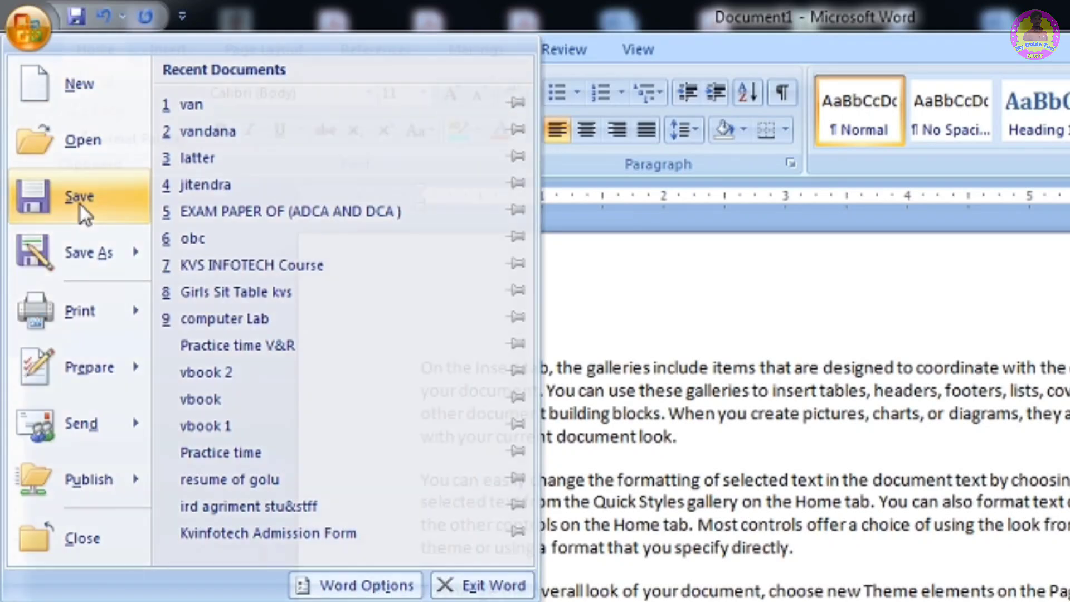
click(81, 205)
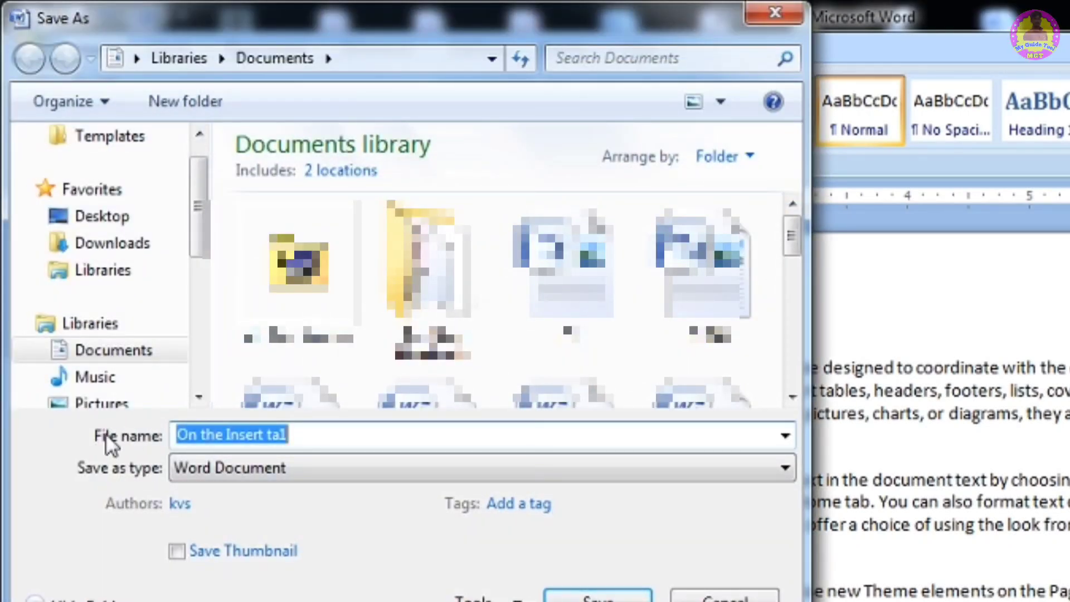
click(355, 432)
key(BackSpace)
key(BackSpace)
key(BackSpace)
key(BackSpace)
key(BackSpace)
key(BackSpace)
key(BackSpace)
key(BackSpace)
key(BackSpace)
key(BackSpace)
key(BackSpace)
key(BackSpace)
key(BackSpace)
key(BackSpace)
key(BackSpace)
key(BackSpace)
key(BackSpace)
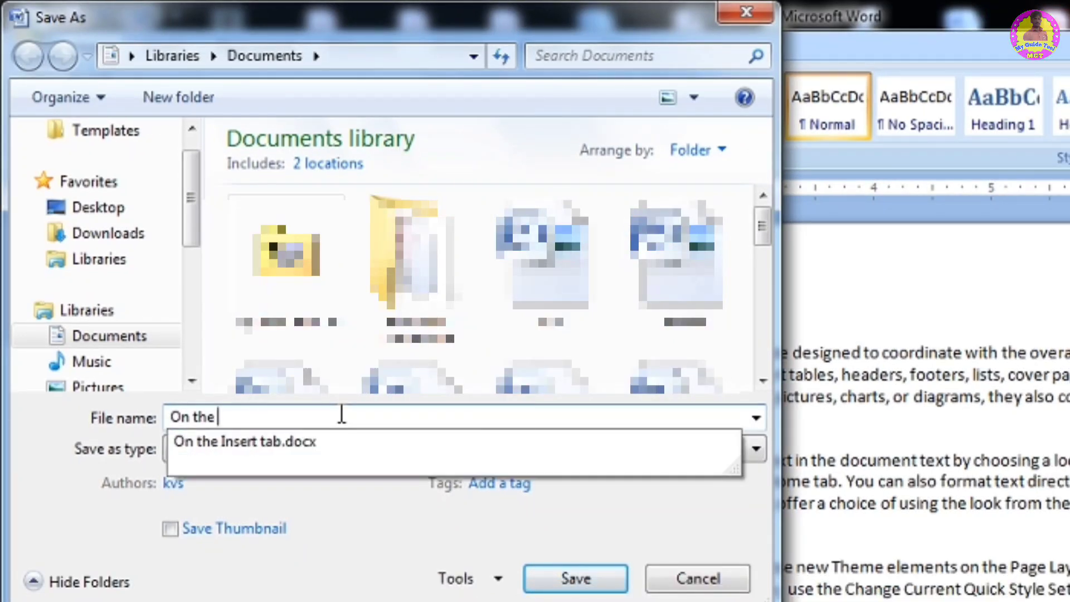
text(M)
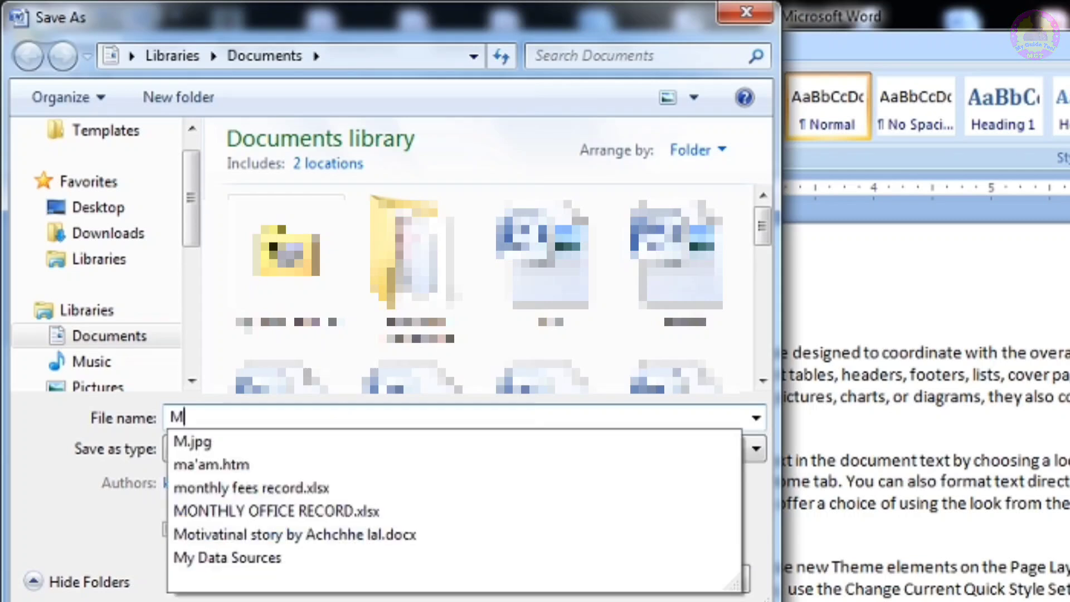
text(yguidetool)
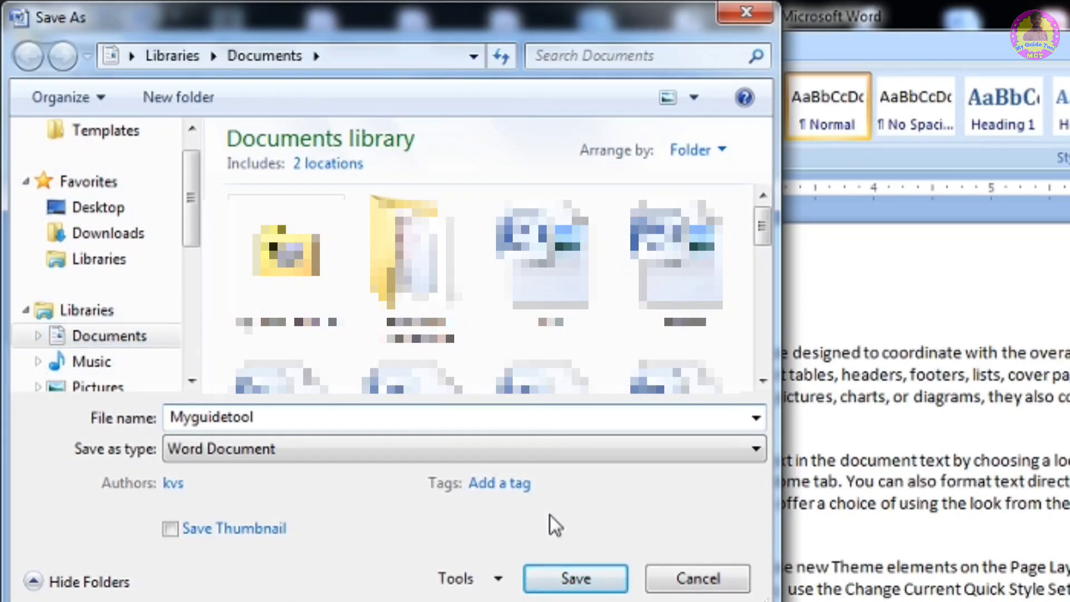
click(576, 578)
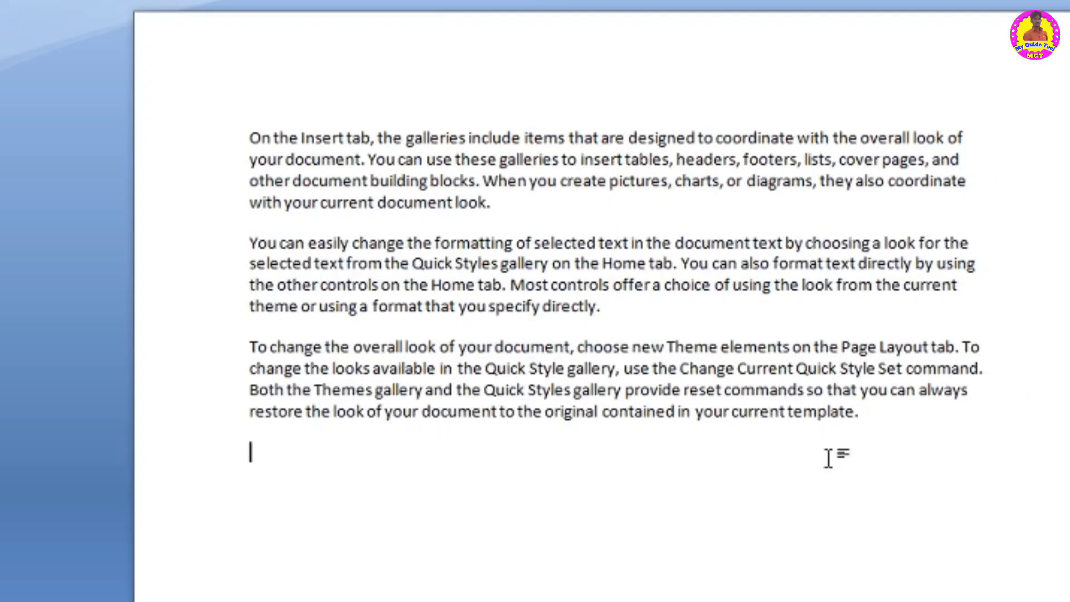
- Paste a copy of the last paragraph at the end of the document and save the changes
click(471, 437)
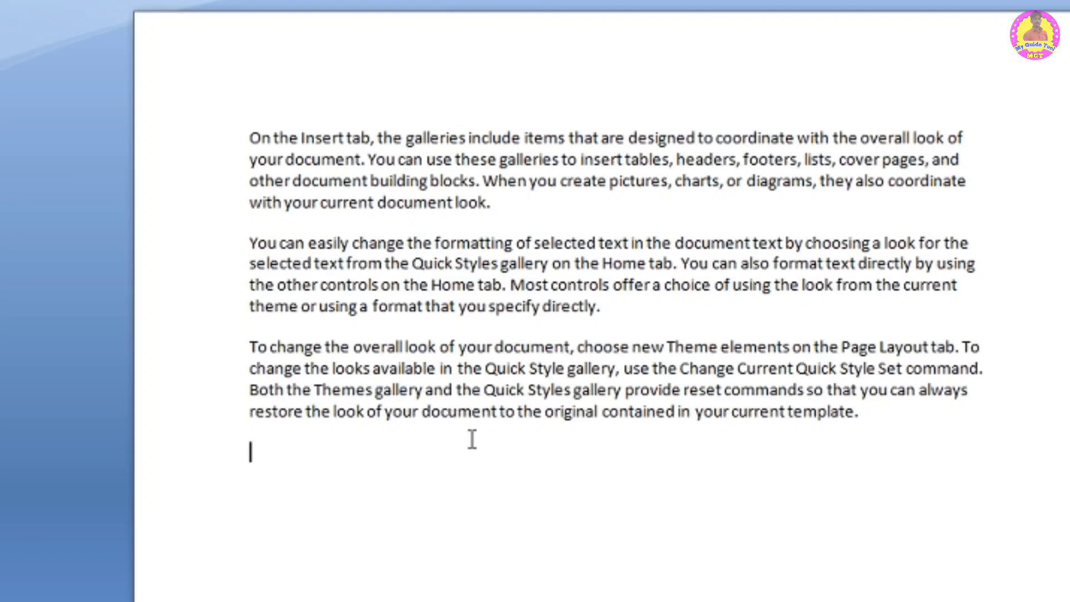
text(To change the overall look of your document, choose new Theme elements on the Page Layout tab. To change the looks available in the Quick Style gallery, use the Change Current Quick Style Set command. Both the Themes gallery and the Quick Styles gallery provide reset commands so that you can always restore the look of your document to the original contained in your current template.)
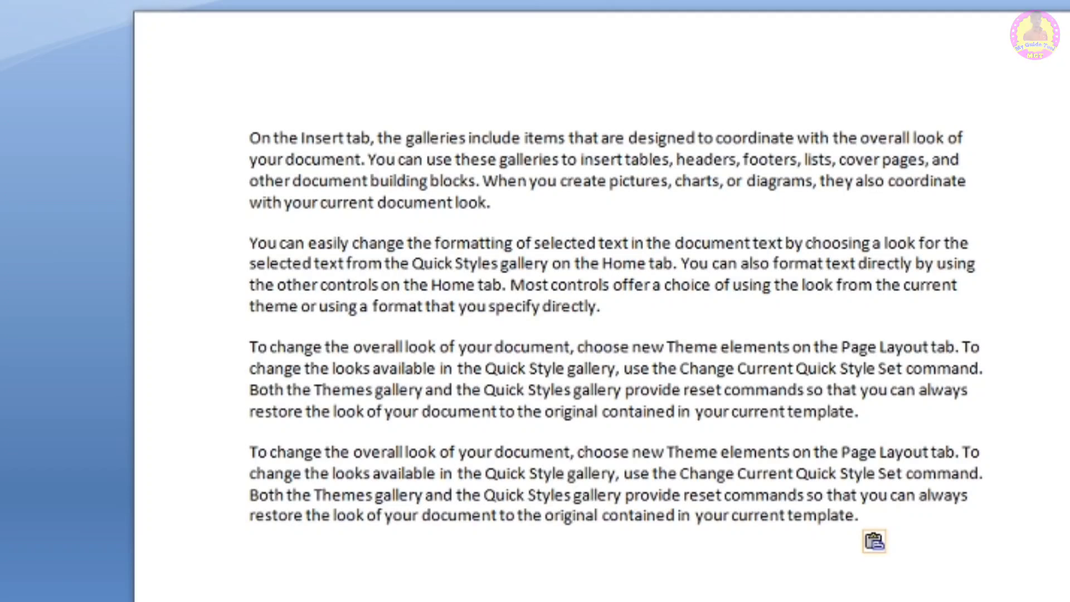
click(25, 25)
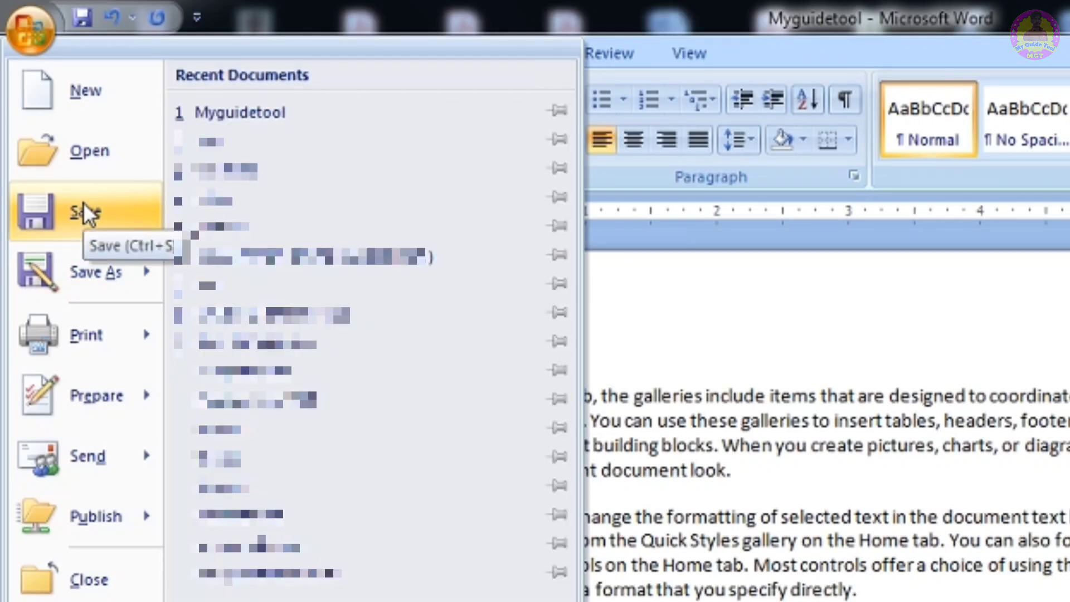
click(82, 202)
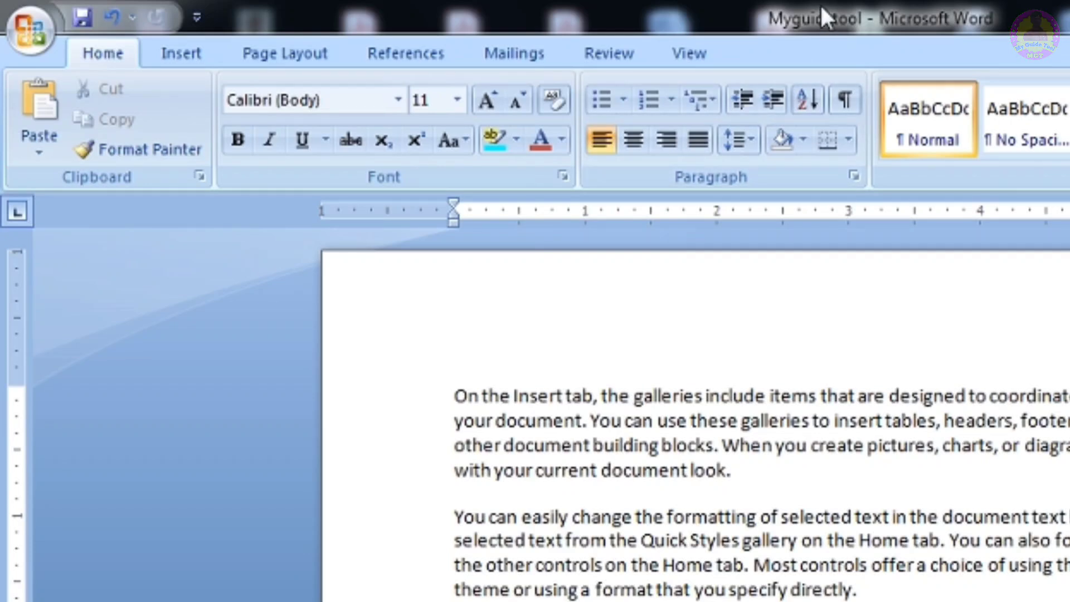
- Open the Save As dialog and review the Save as type format list without saving
click(14, 35)
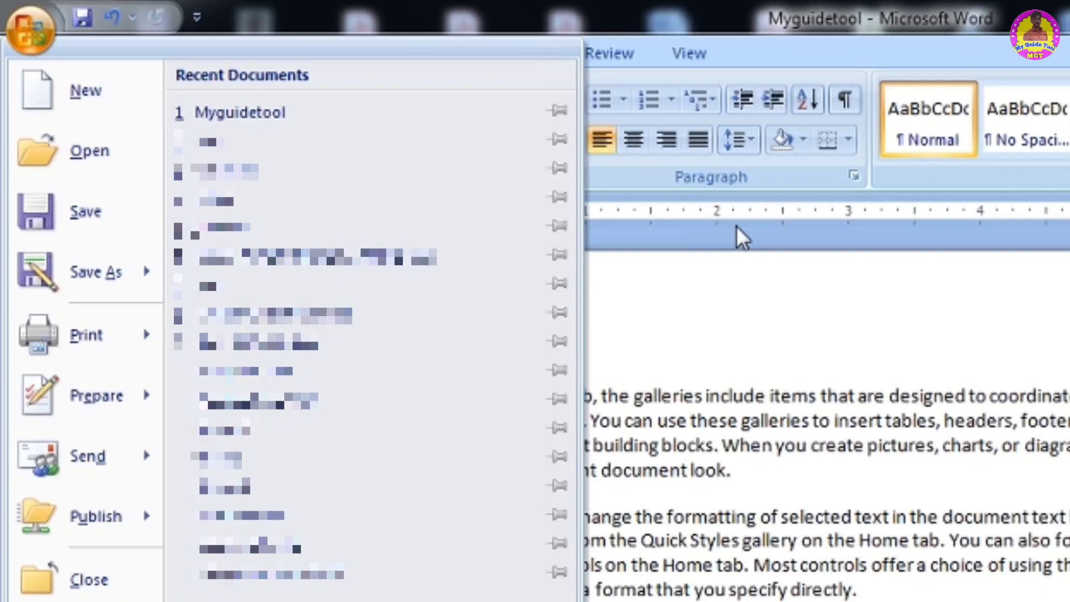
mouse_move(58, 270)
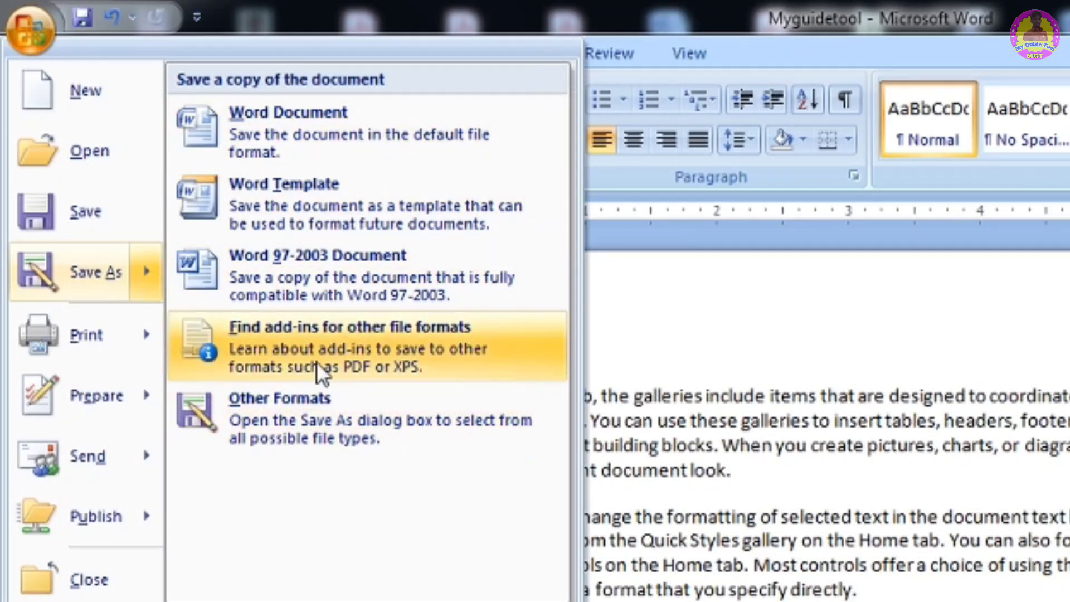
click(77, 276)
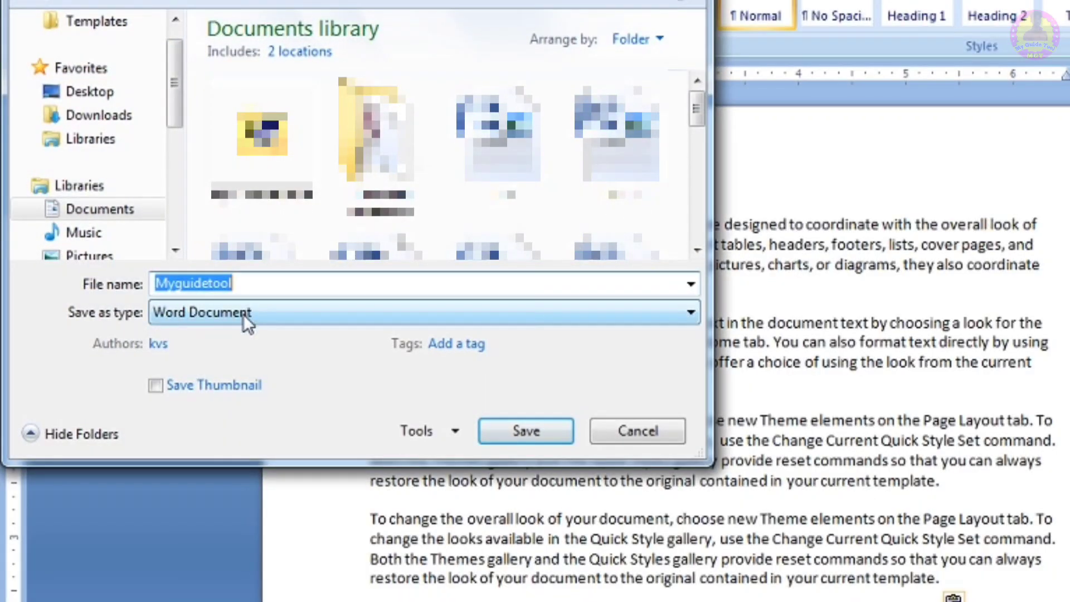
click(243, 313)
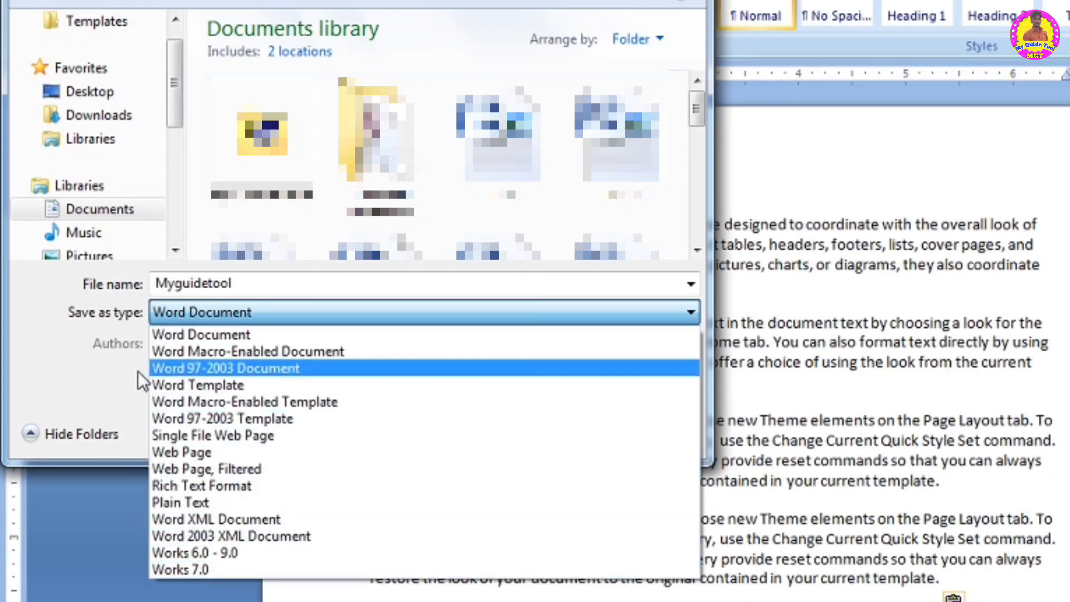
click(102, 369)
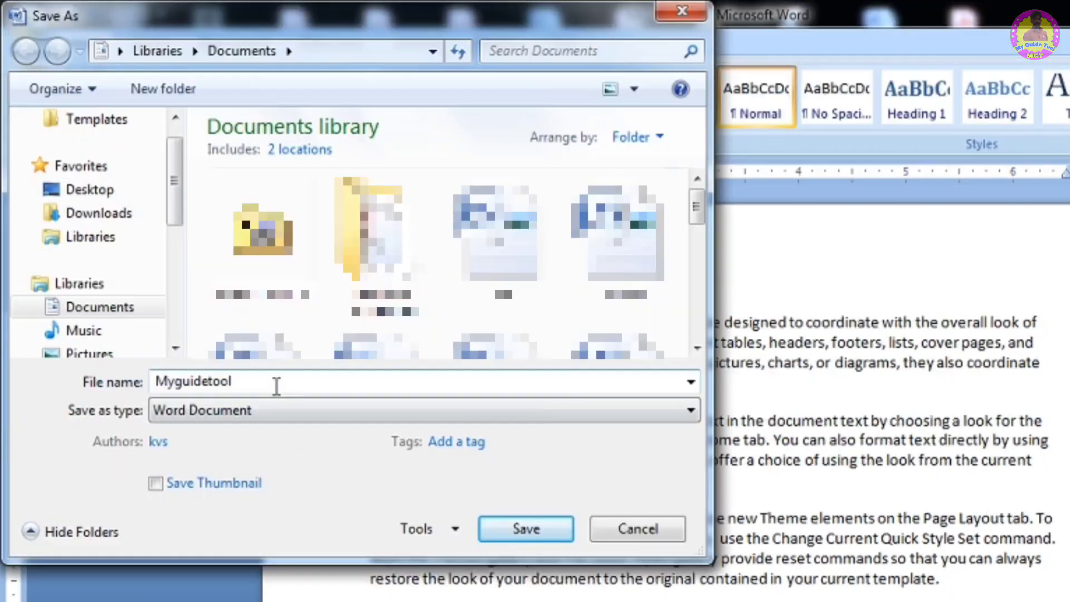
double_click(275, 284)
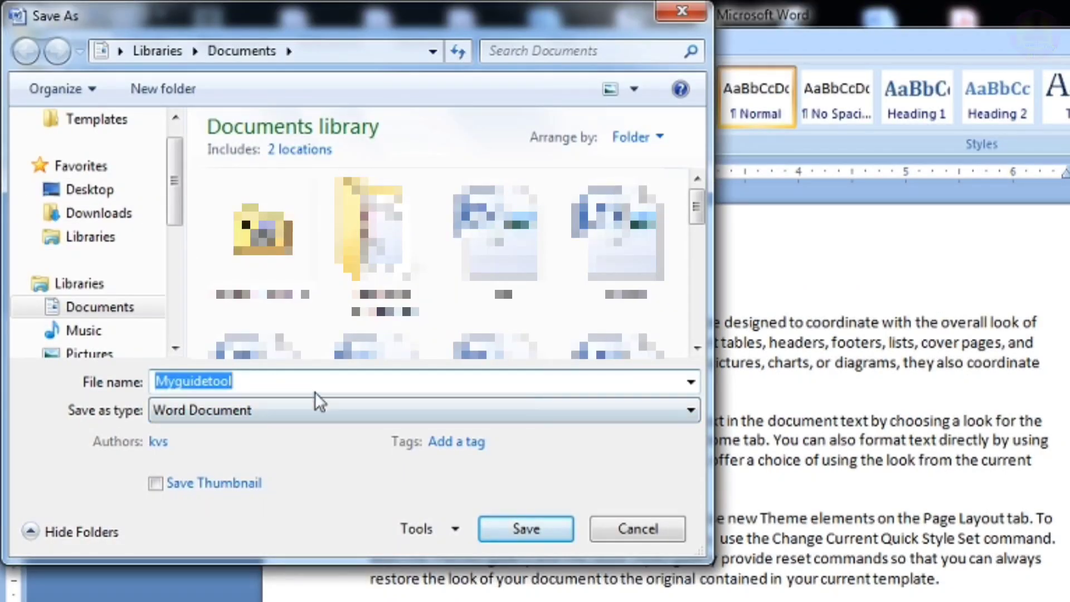
click(332, 385)
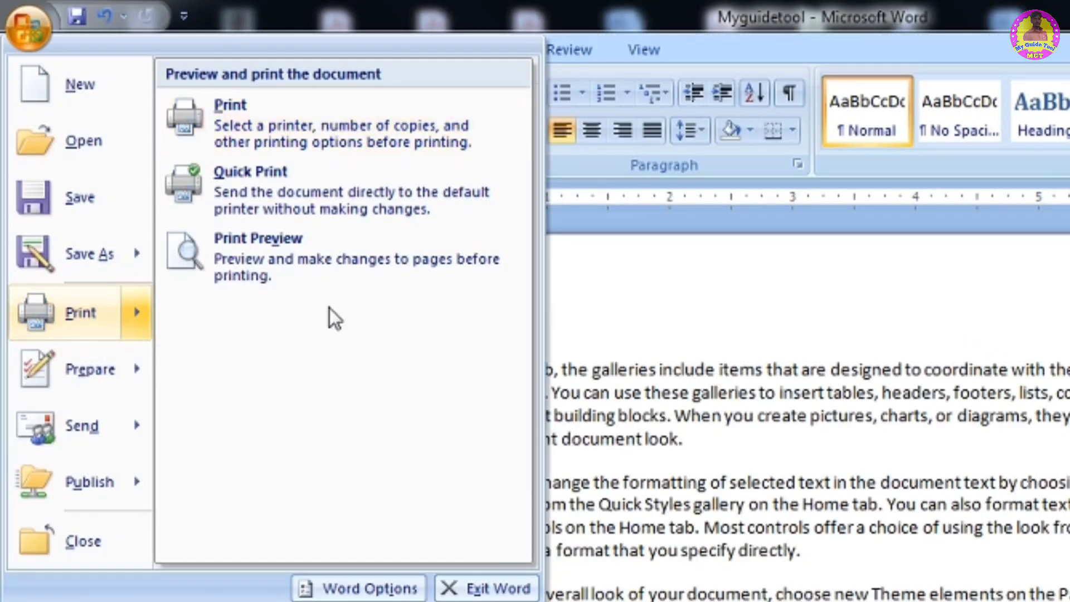
- Open the Print dialog and choose EPSON L360 Series as the printer
click(309, 108)
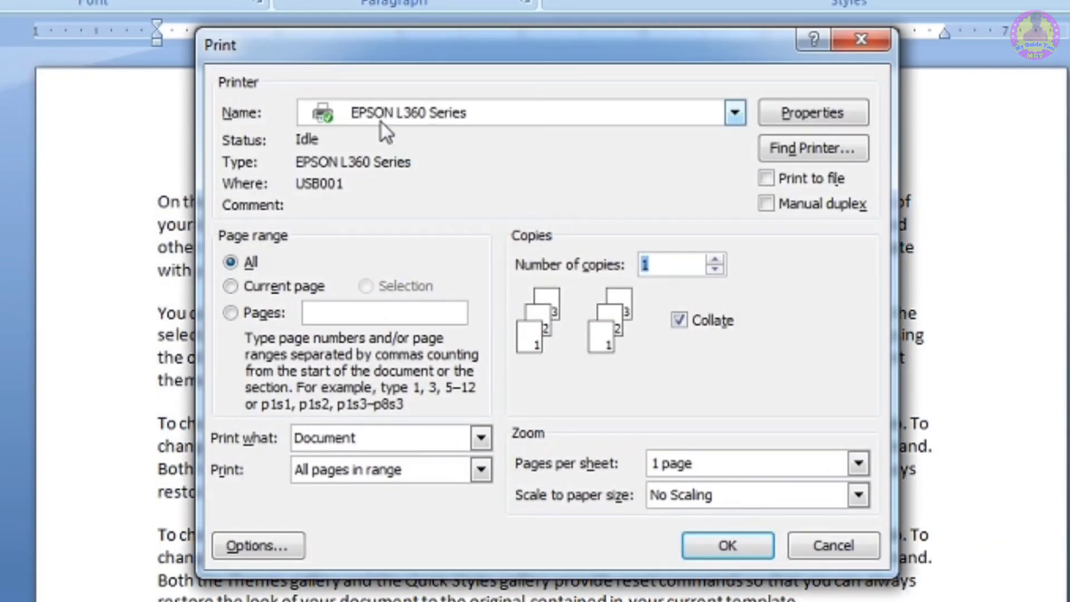
click(393, 108)
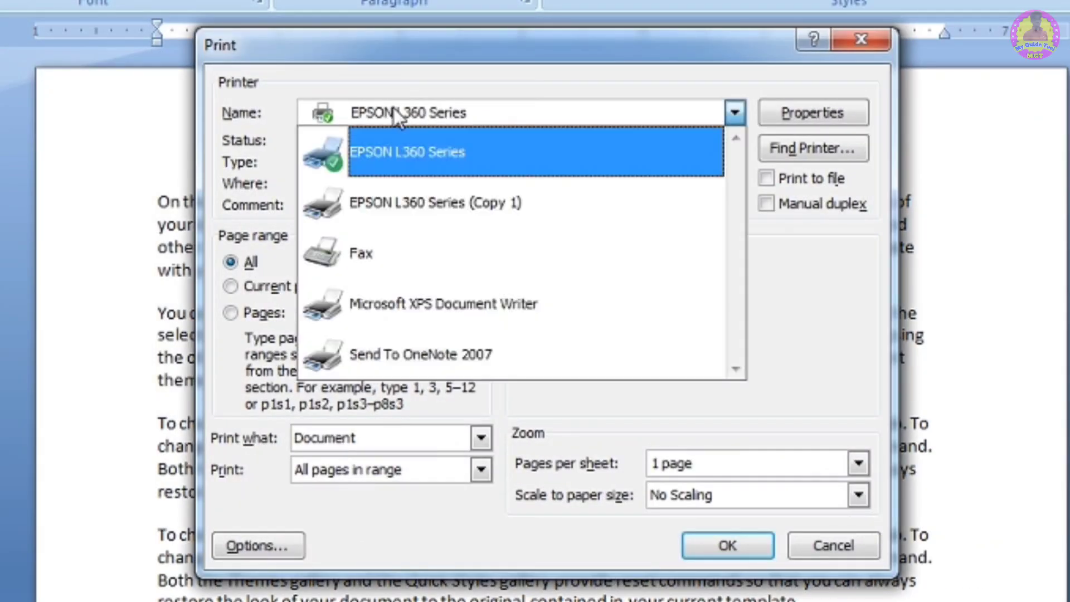
click(419, 149)
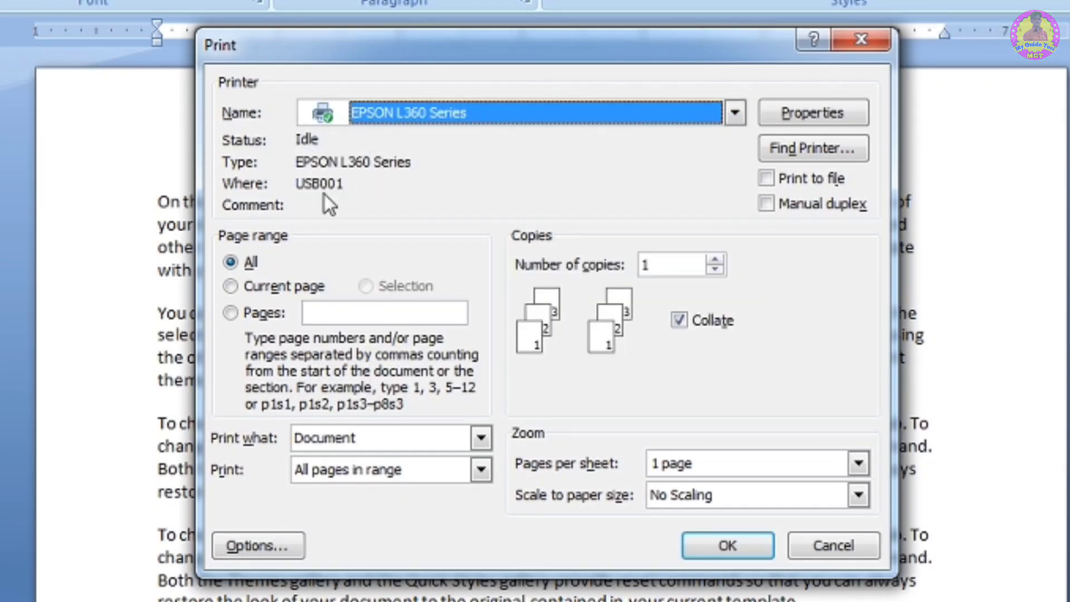
- In the printer Properties, set Document Size to A4 210 x 297 mm with Portrait orientation and Color, and confirm
click(824, 109)
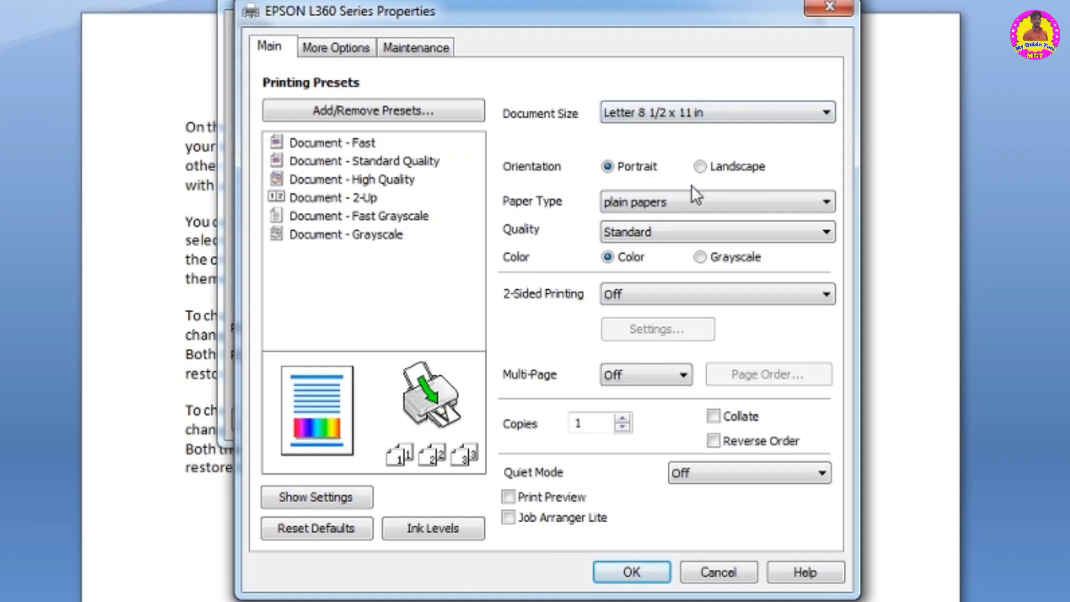
click(700, 166)
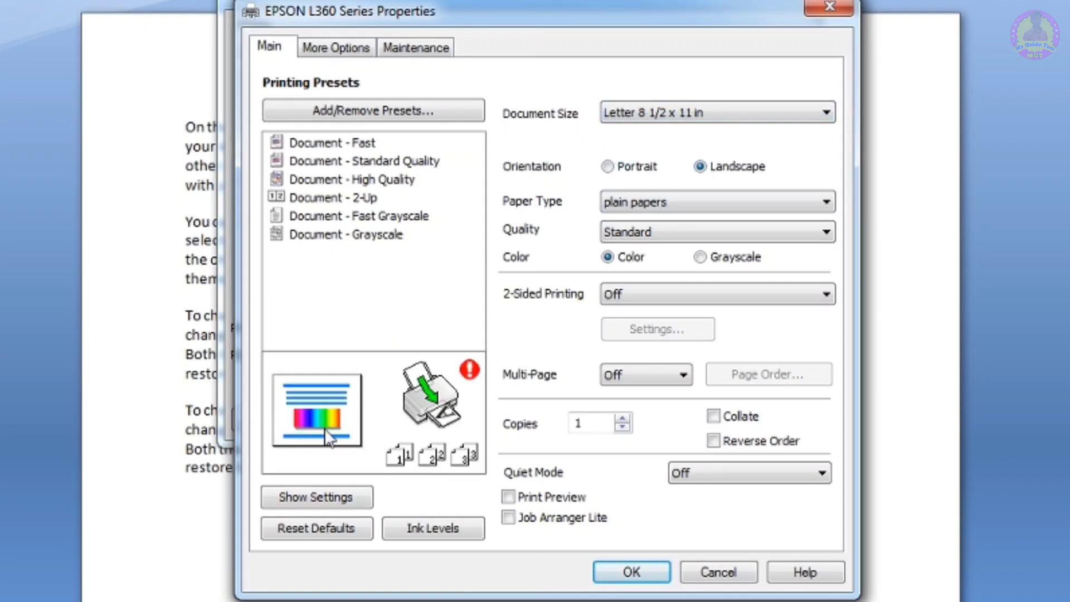
click(635, 167)
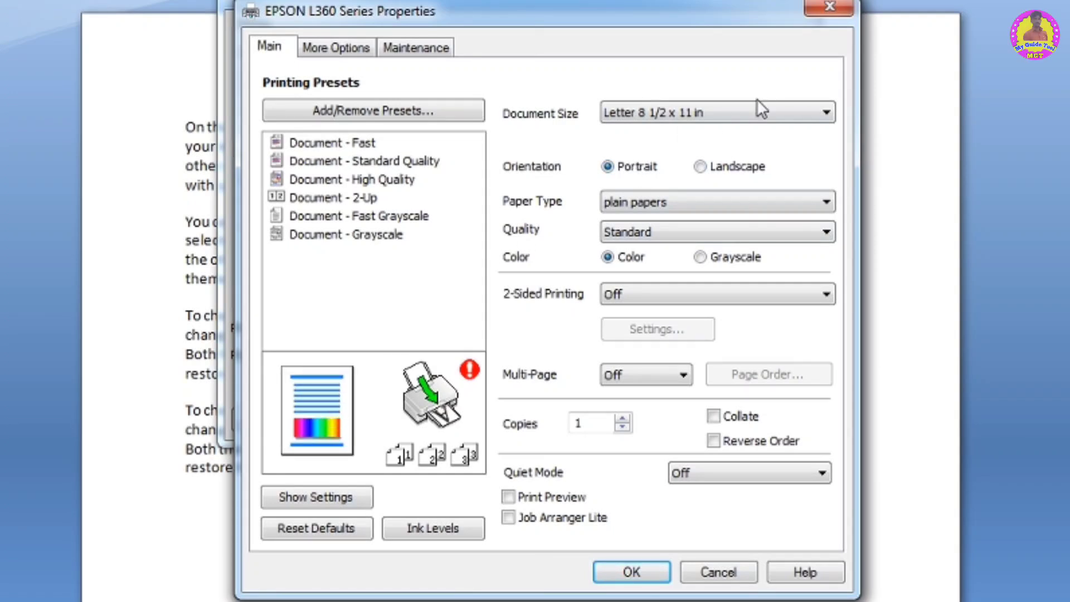
click(704, 169)
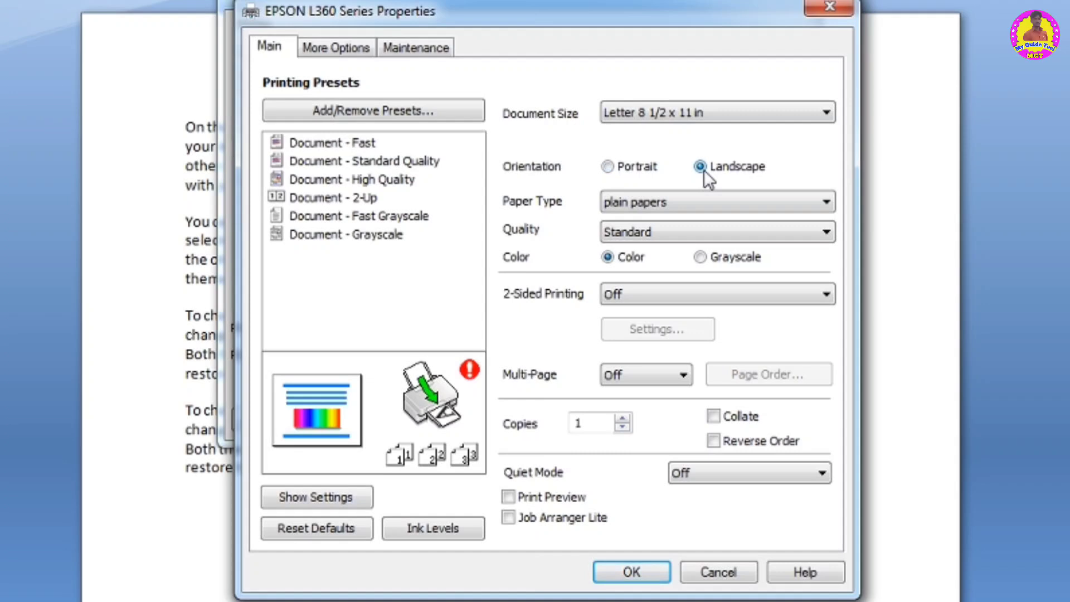
click(628, 170)
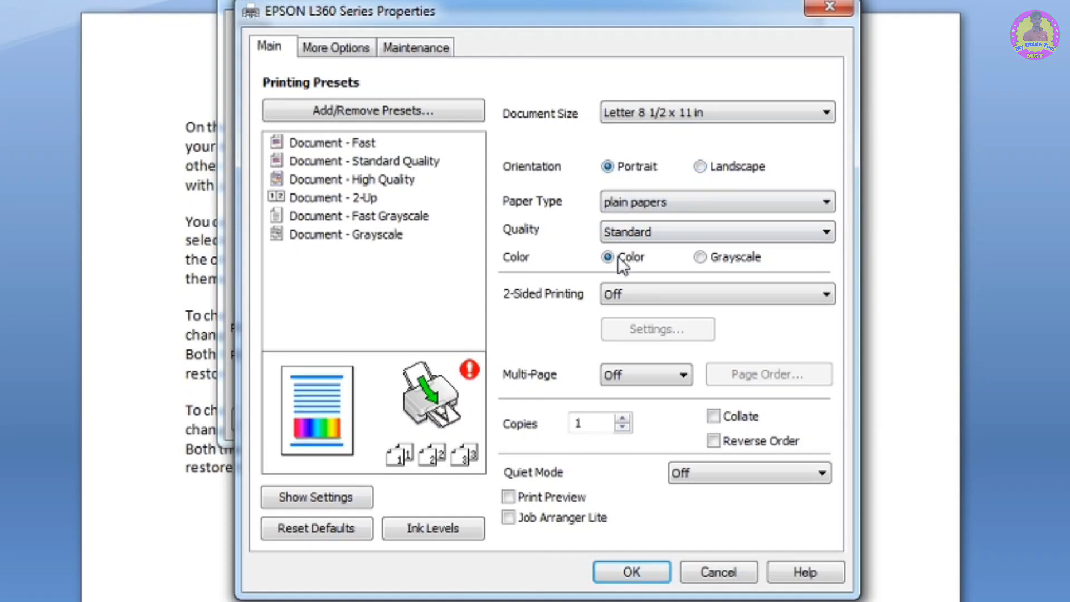
click(704, 258)
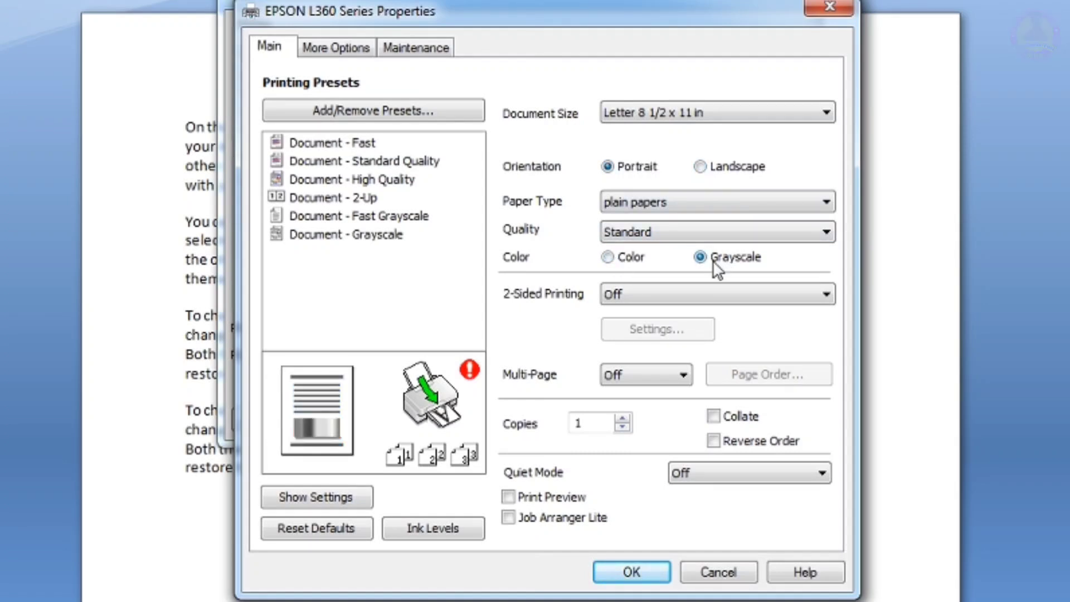
click(617, 259)
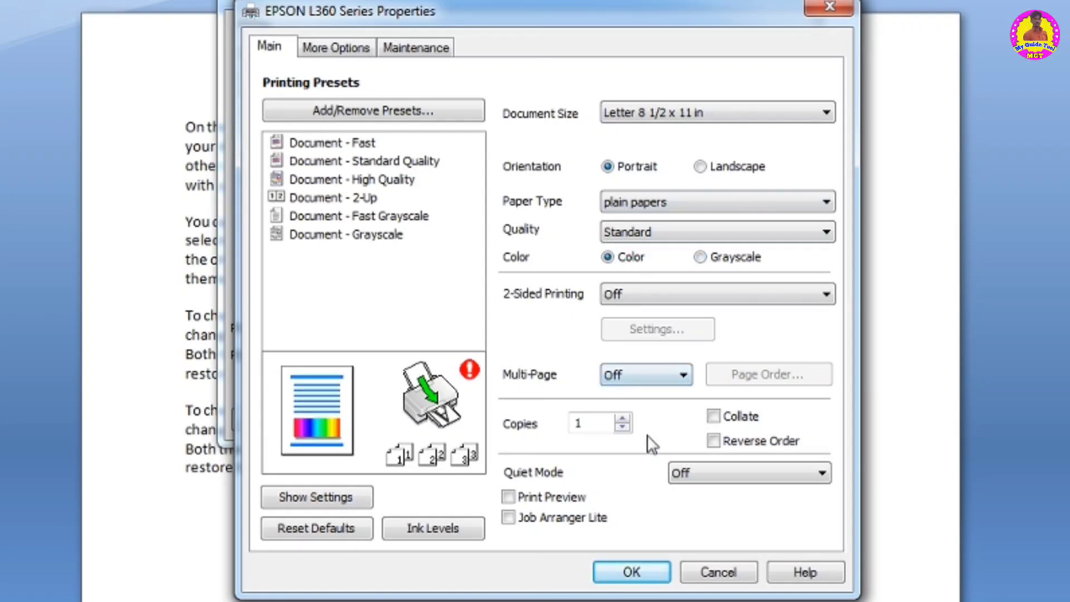
click(657, 113)
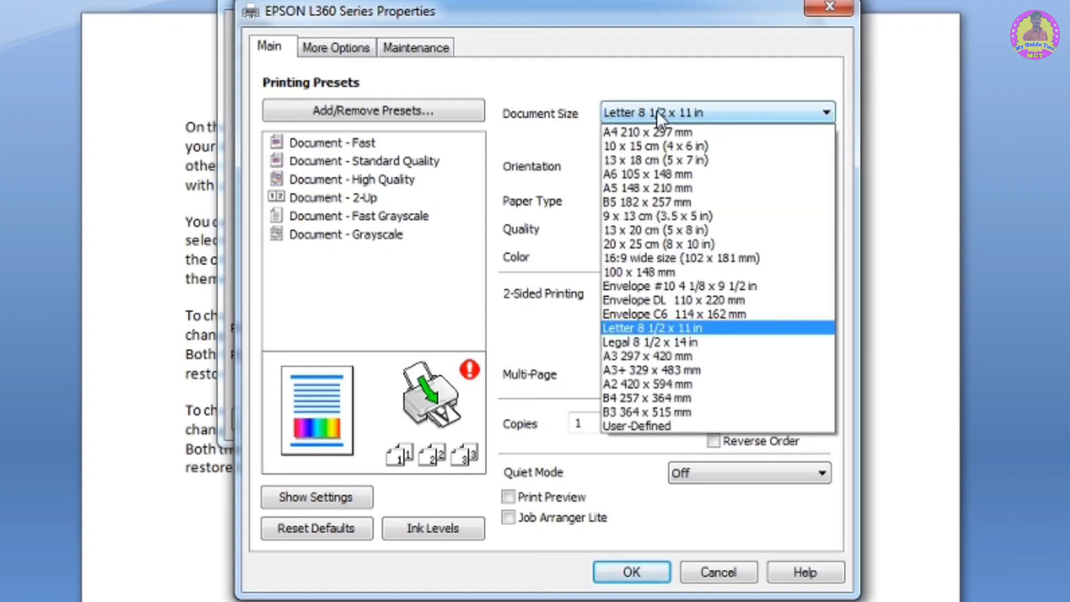
click(627, 133)
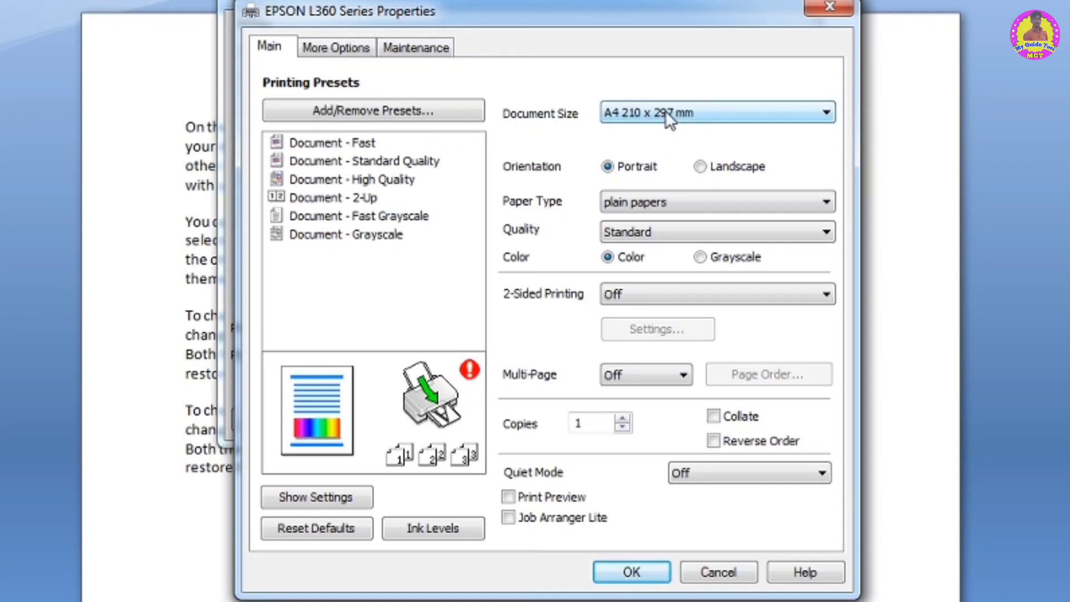
click(626, 573)
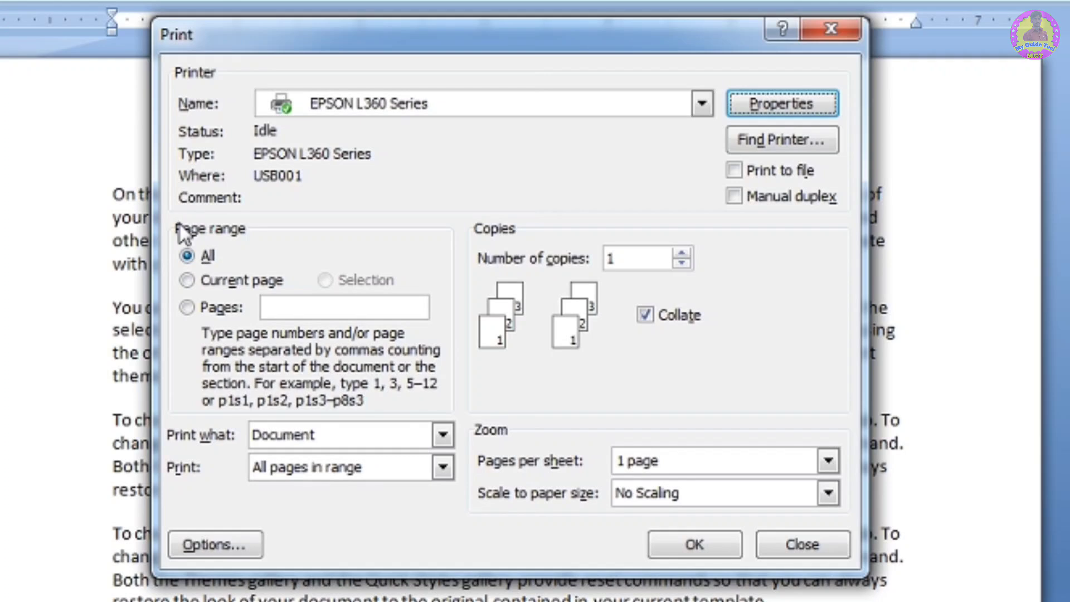
- Set the number of copies to 2 with the All page range
click(195, 256)
click(207, 282)
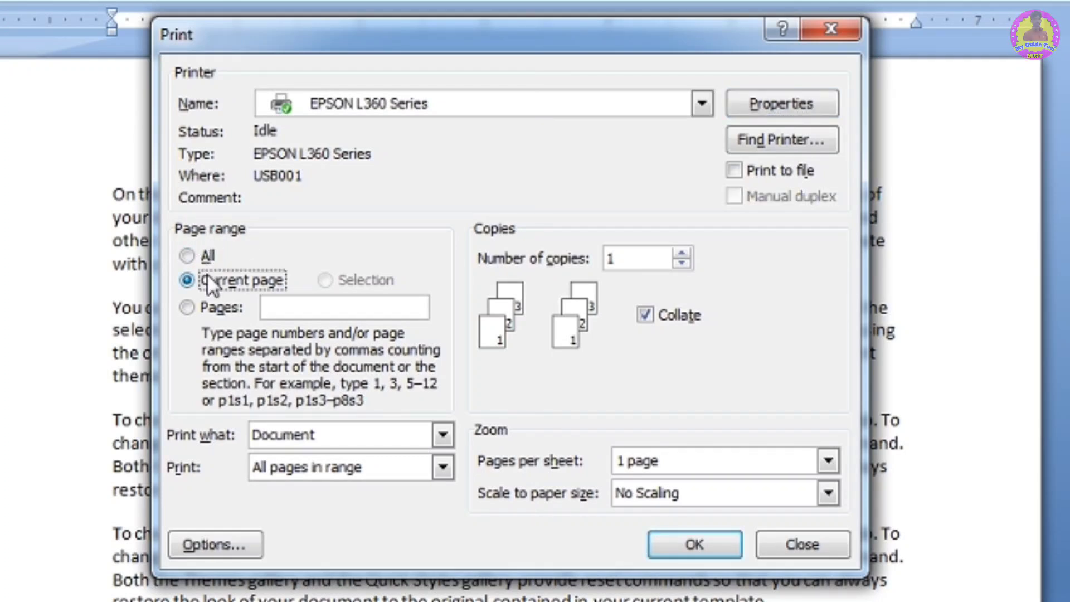
click(206, 311)
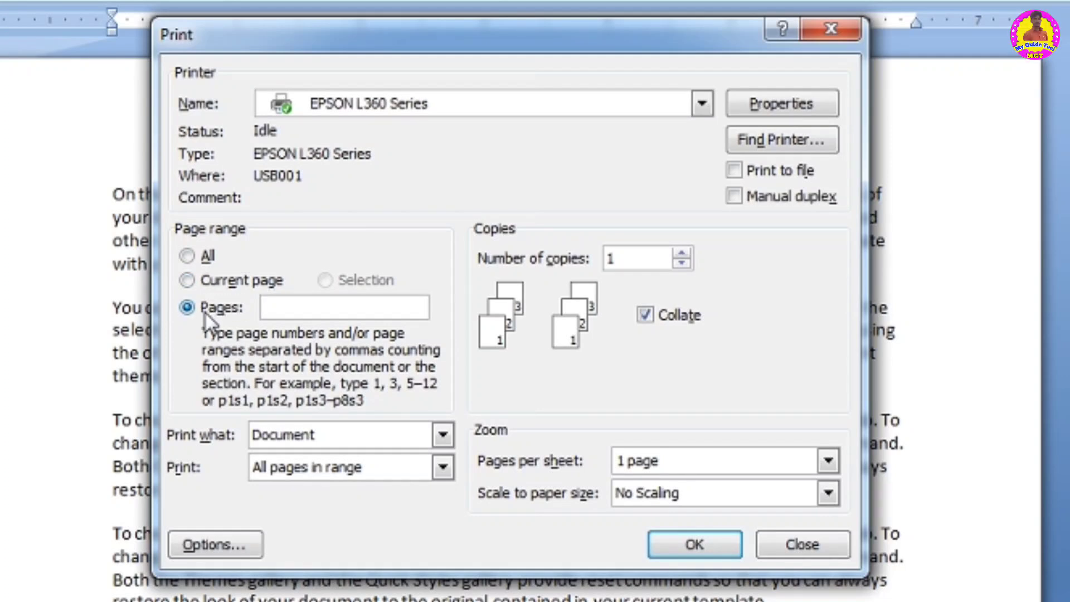
click(194, 257)
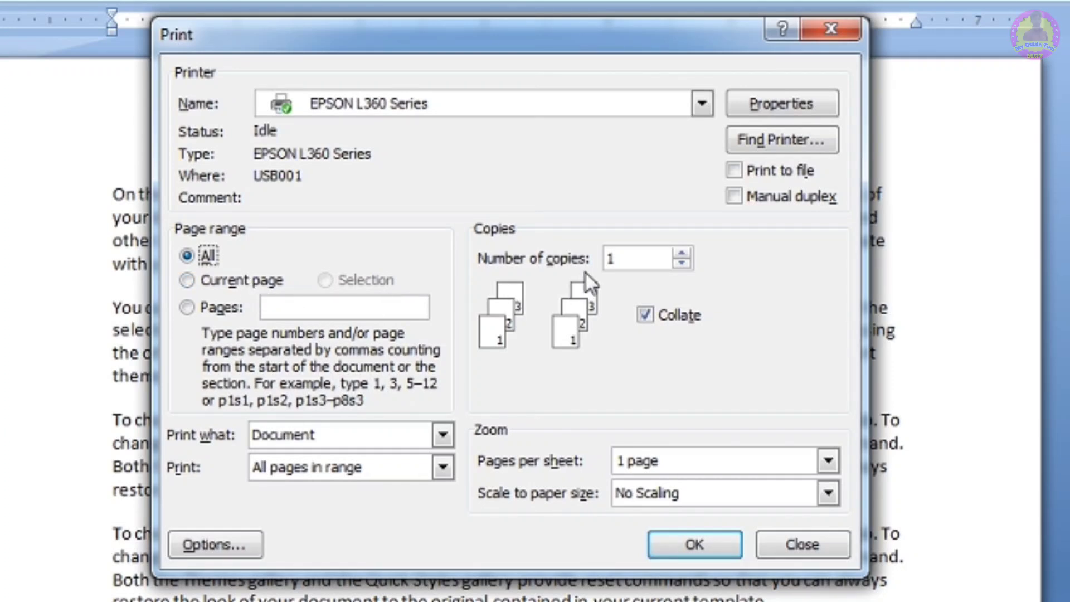
click(674, 252)
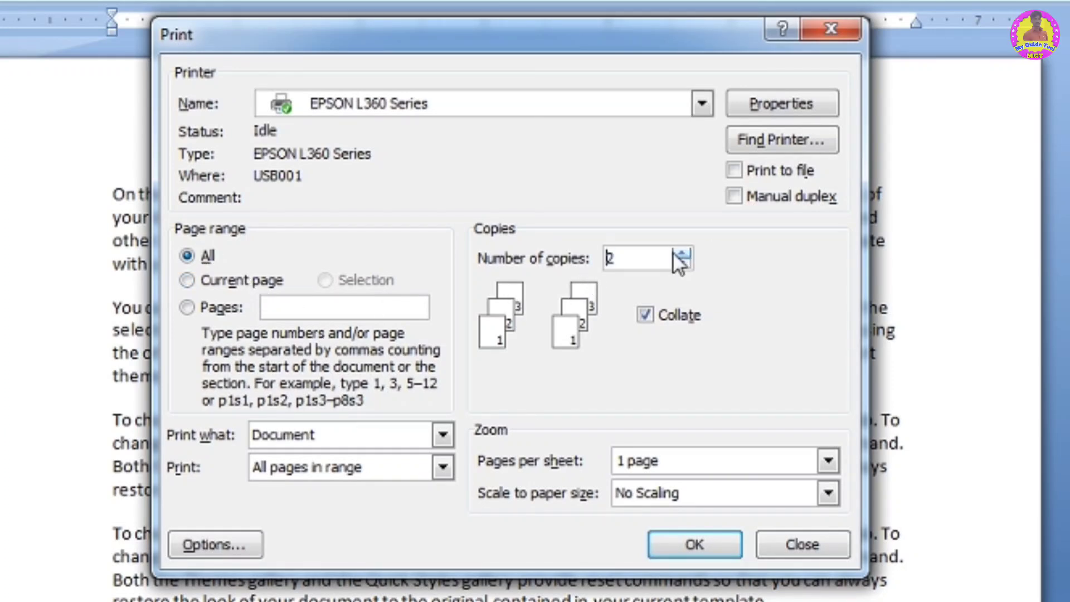
- Set the page range to print pages 100
click(229, 287)
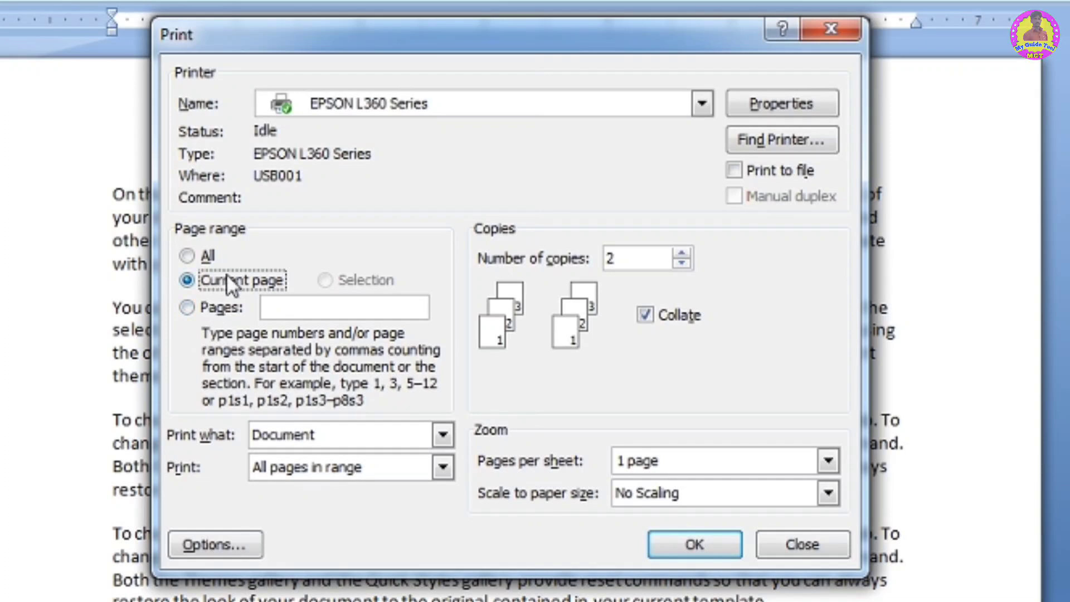
click(192, 309)
click(338, 302)
text(100)
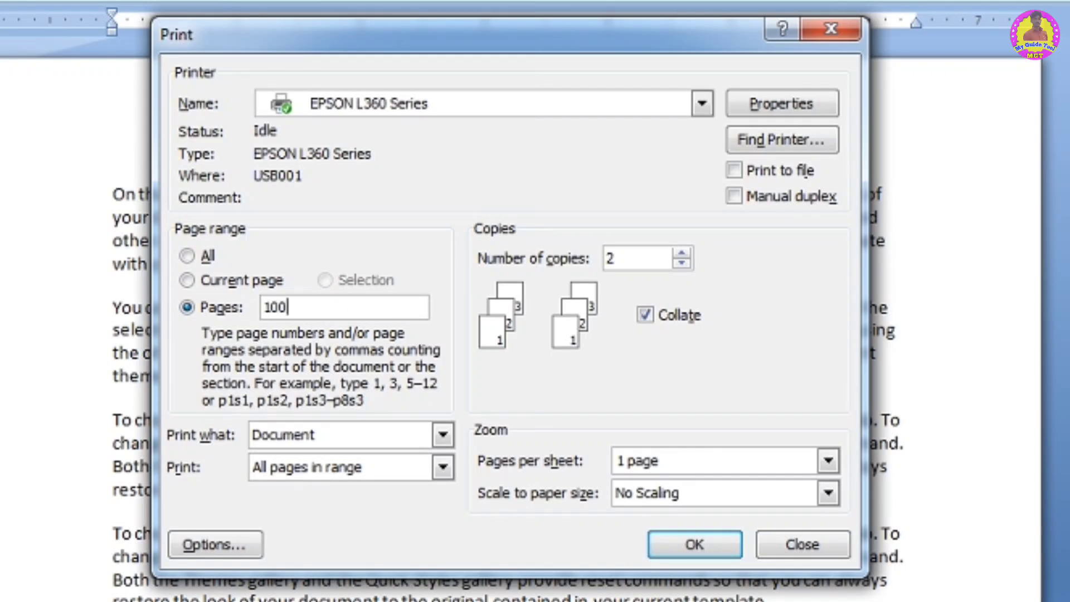
text(,5)
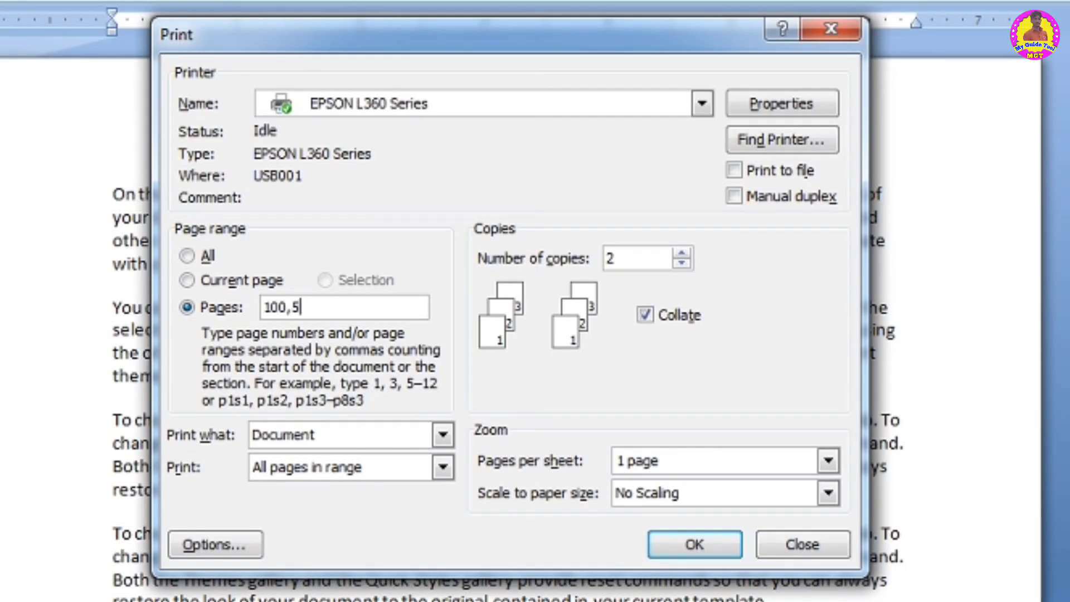
text(00,10)
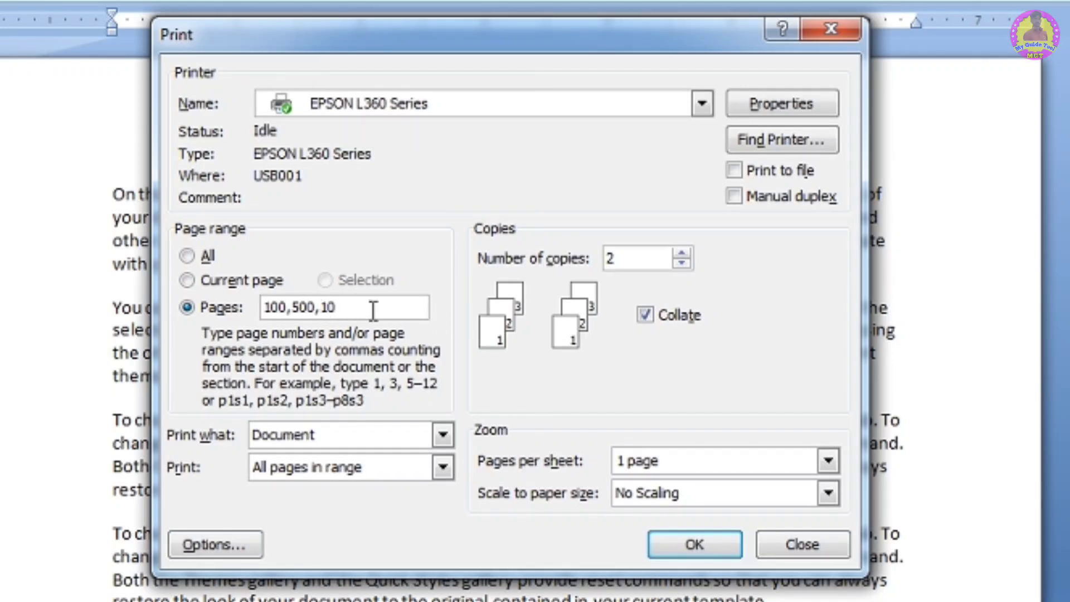
- Replace the page range with 50-200 and print the document
key(BackSpace)
key(BackSpace)
key(BackSpace)
key(BackSpace)
key(BackSpace)
key(BackSpace)
key(BackSpace)
key(BackSpace)
key(BackSpace)
key(BackSpace)
text(50-200)
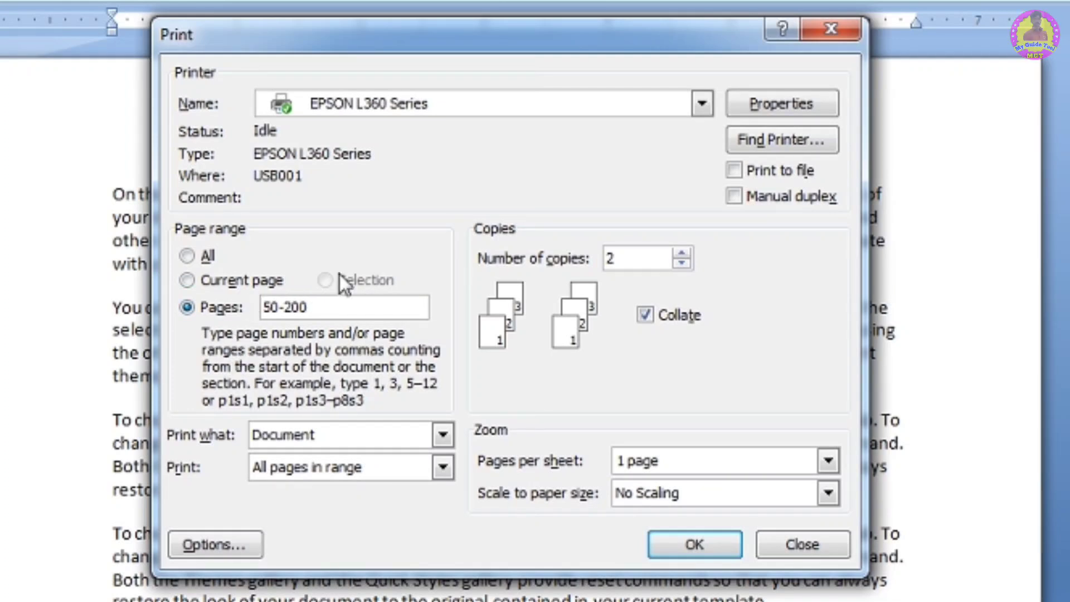
click(695, 544)
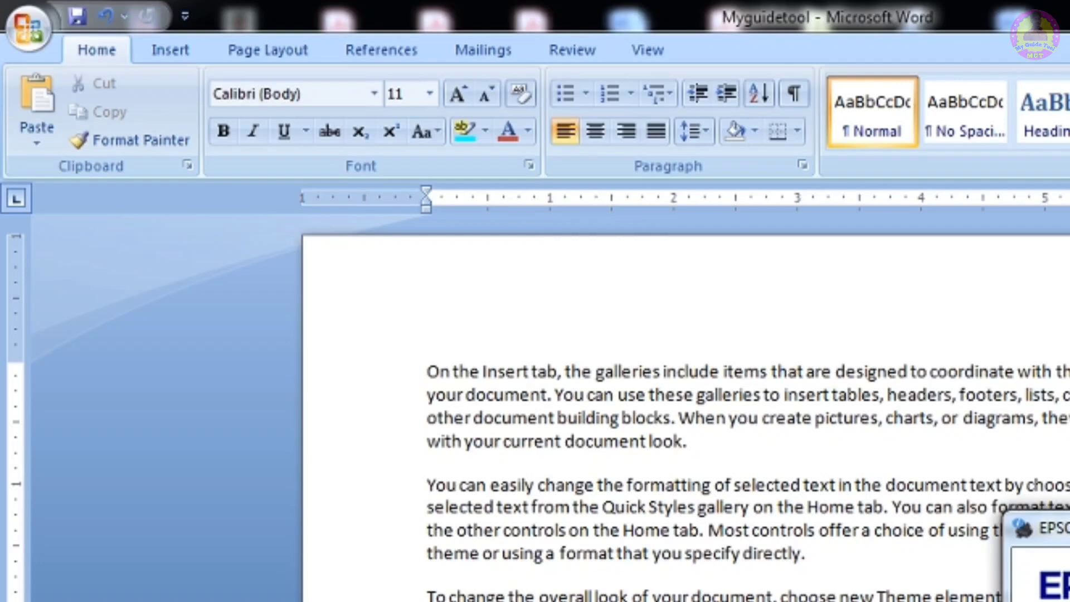
- Open Print Preview, step through the previous and next pages, and close the preview
click(28, 26)
mouse_move(84, 313)
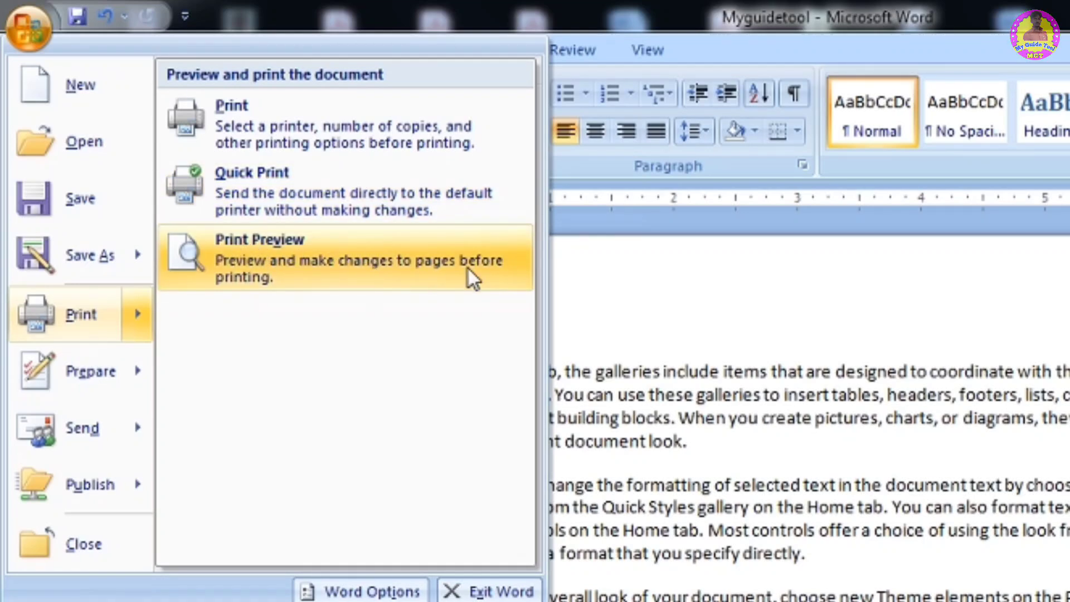
click(372, 259)
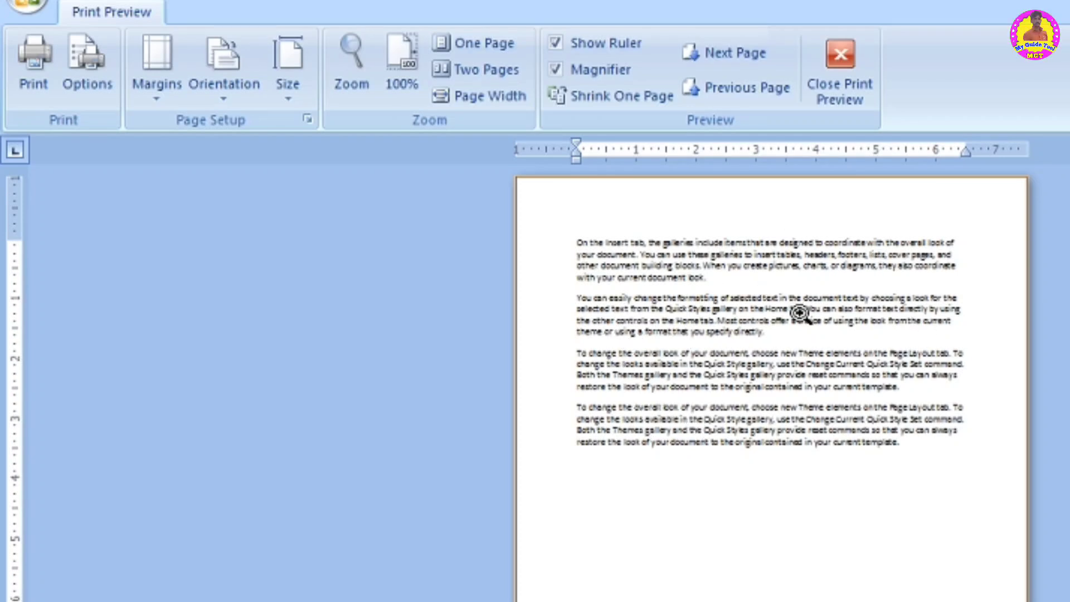
click(738, 89)
click(730, 44)
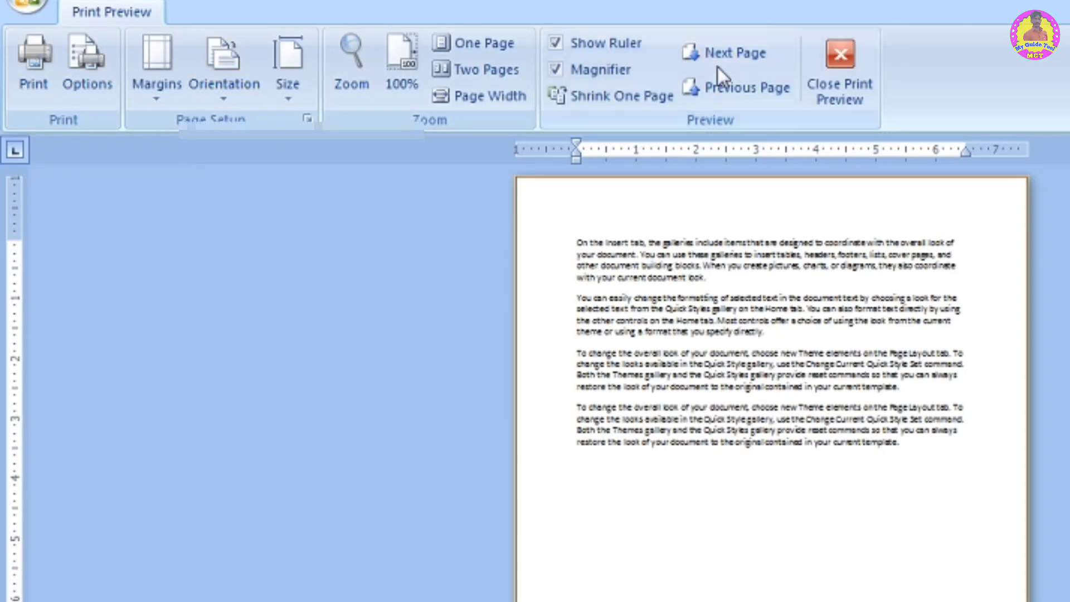
click(836, 70)
click(25, 6)
mouse_move(107, 345)
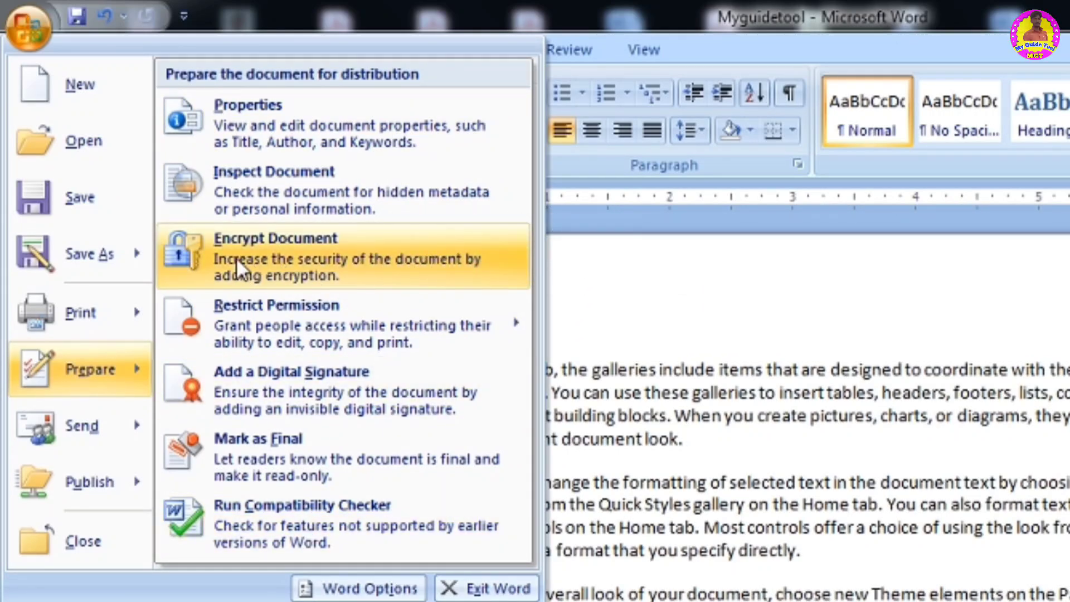
click(329, 246)
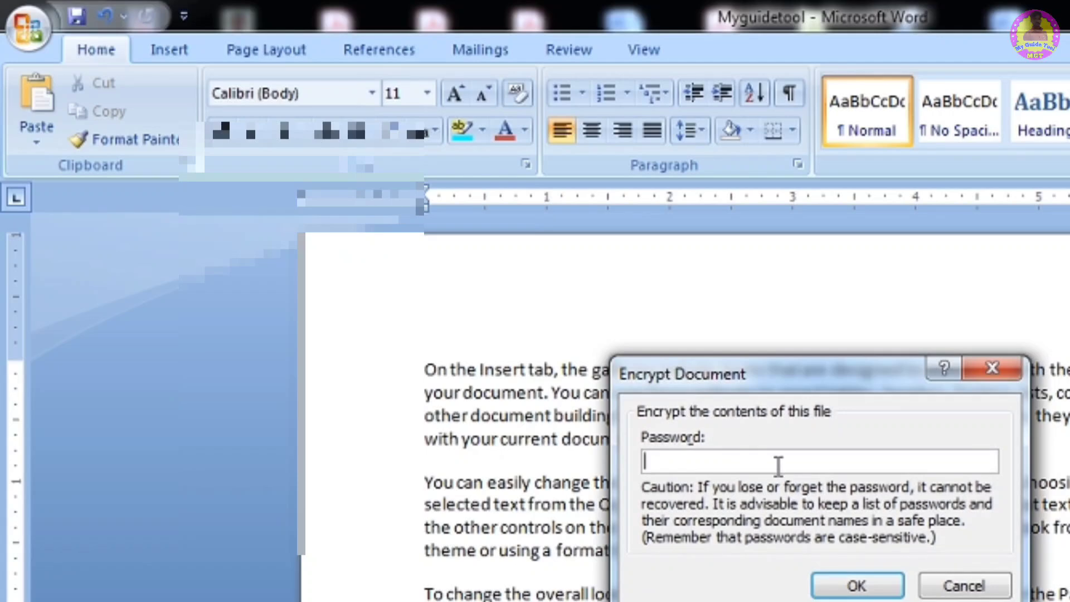
click(960, 585)
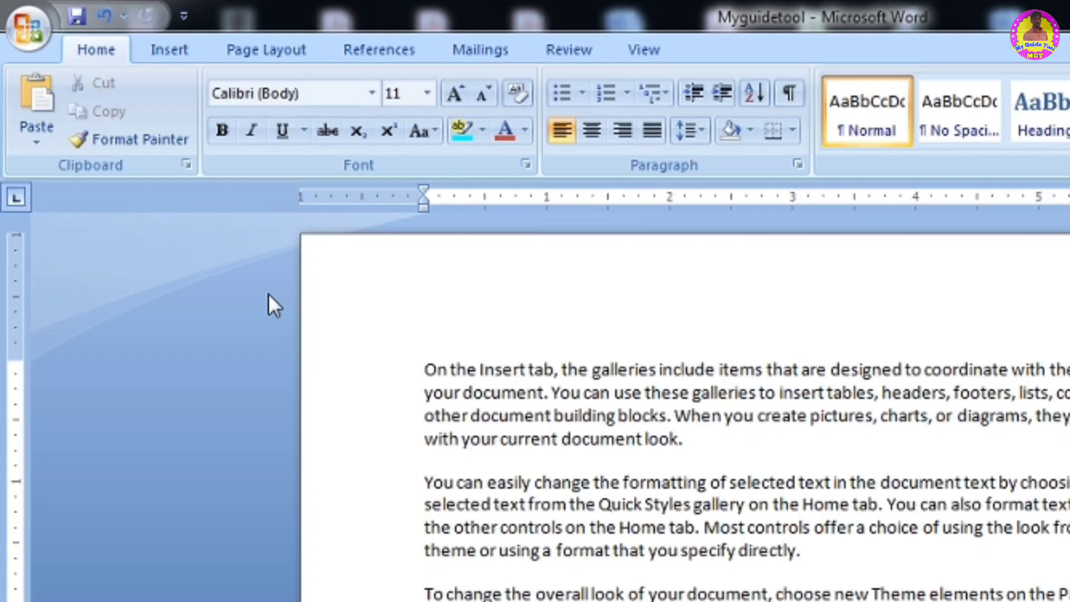
- Encrypt the document with a password, entering and confirming the password
click(28, 26)
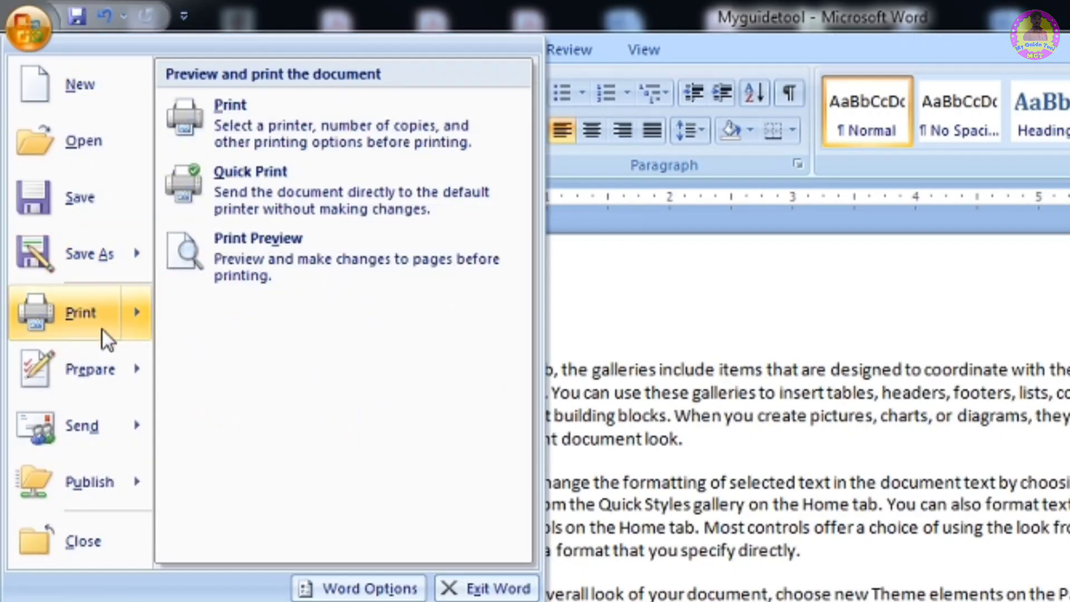
mouse_move(97, 371)
click(344, 254)
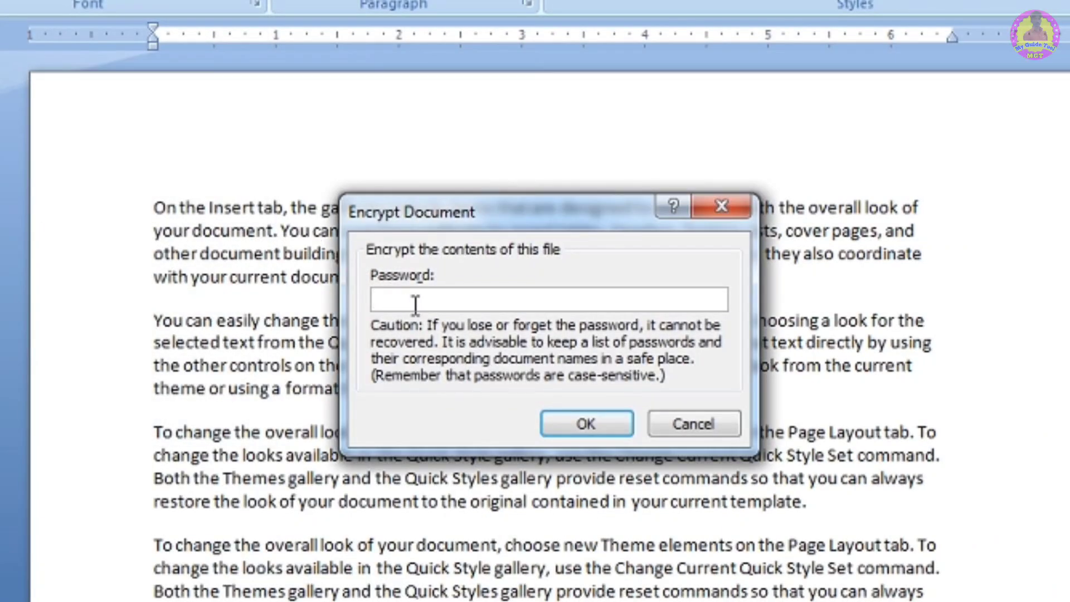
text(123)
click(585, 427)
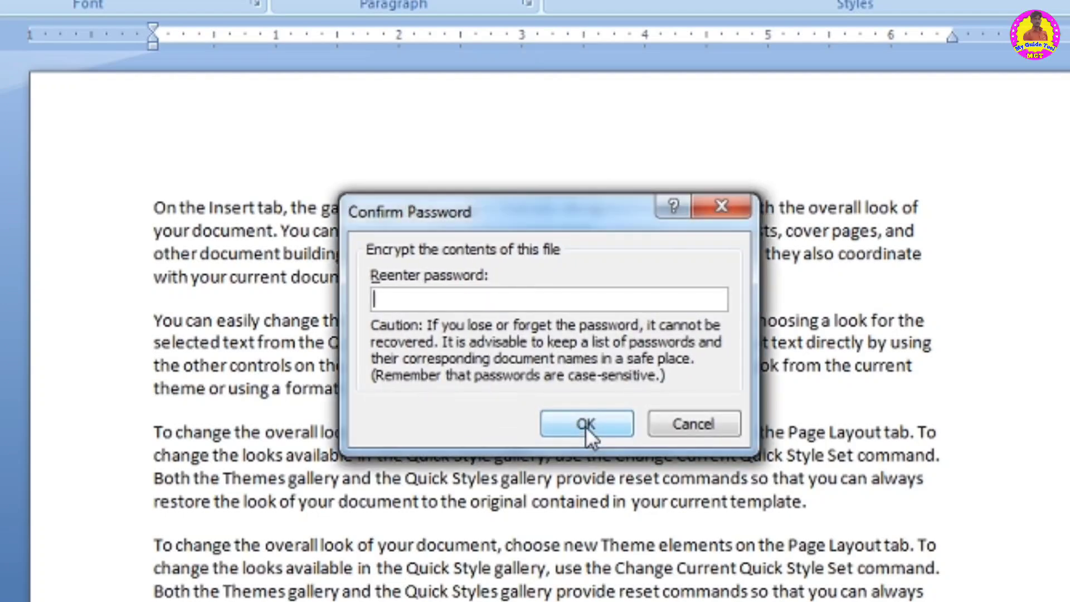
text(123)
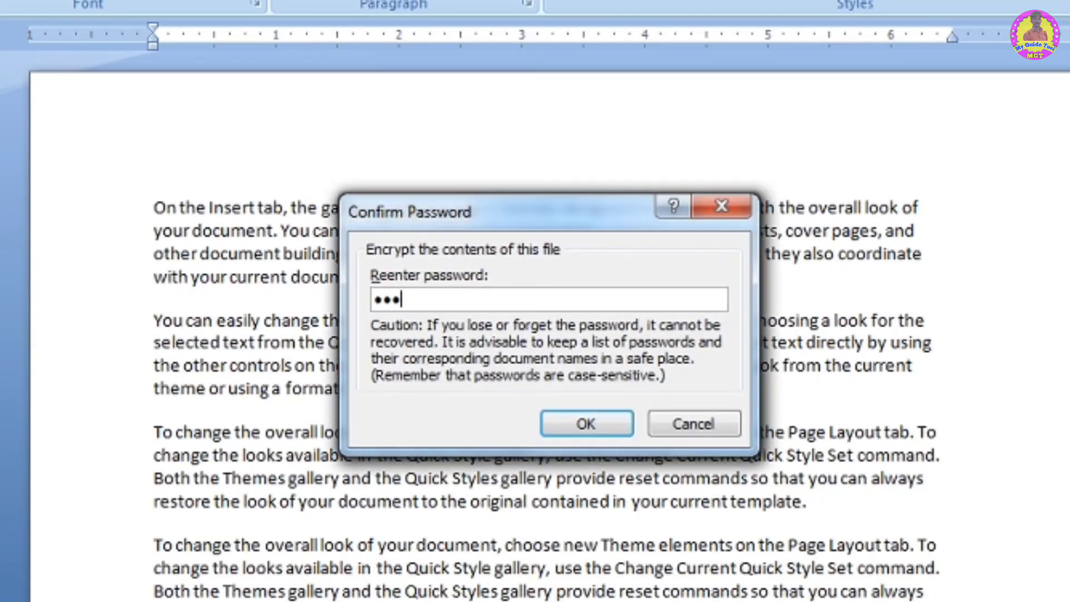
click(598, 424)
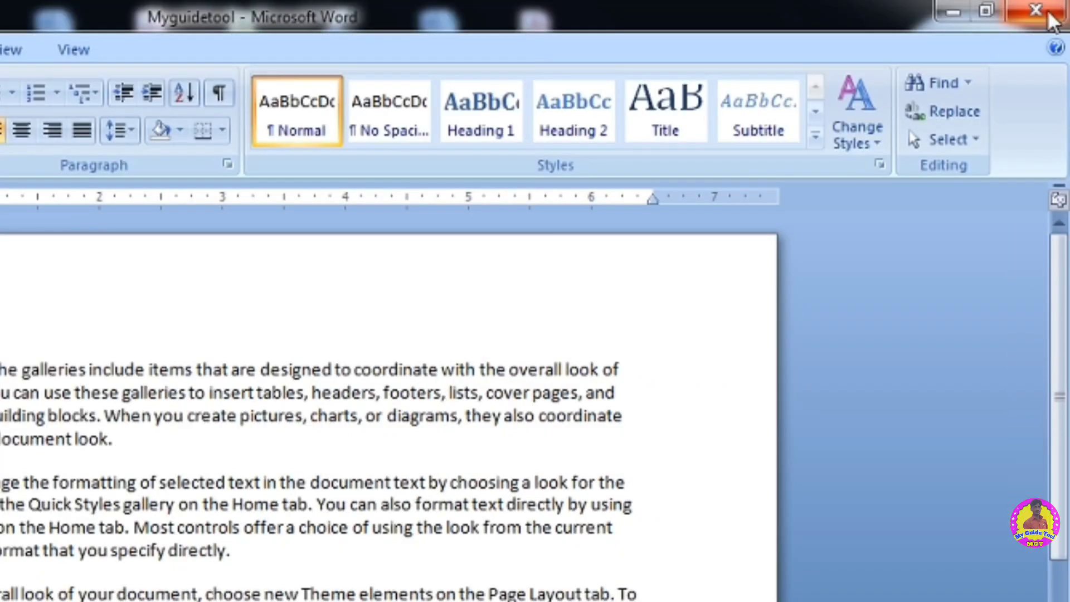
- Close the document, saving the changes to Myguidetool
click(1047, 16)
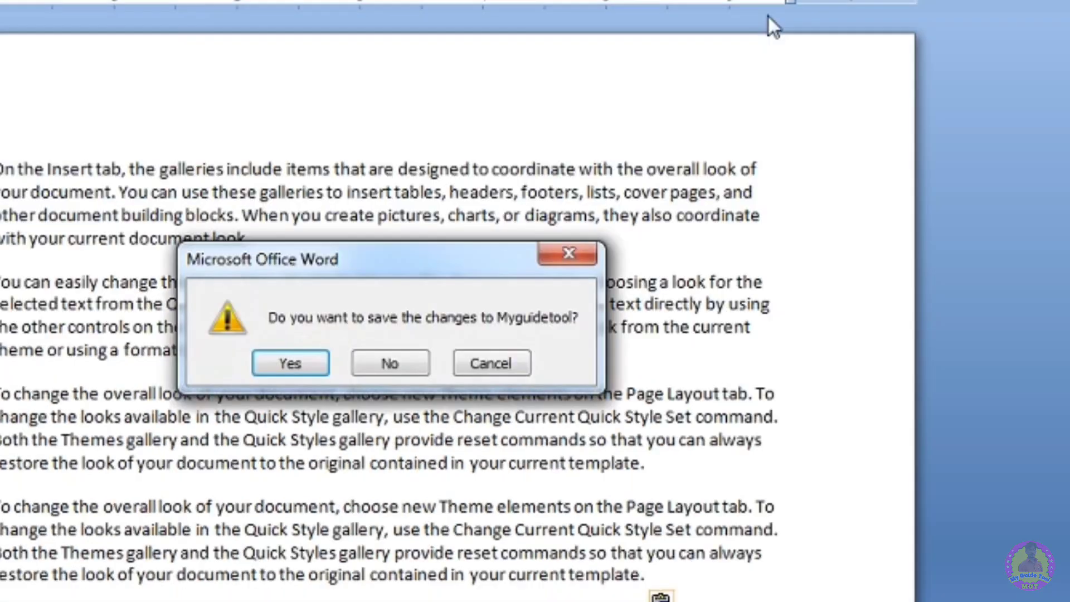
click(289, 364)
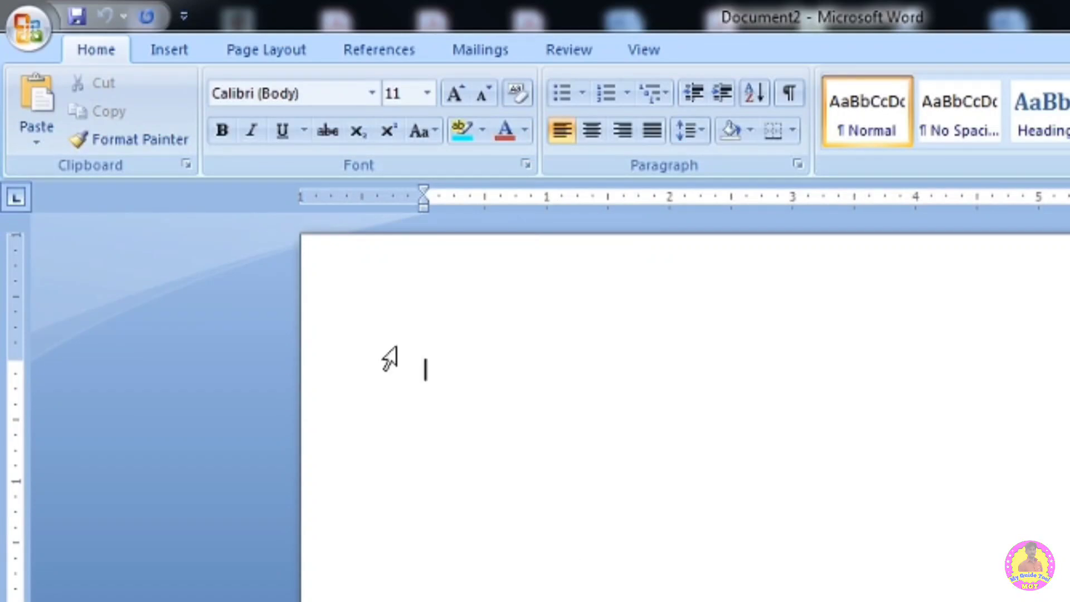
- Reopen Myguidetool from the recent documents, entering its password to open it
click(24, 23)
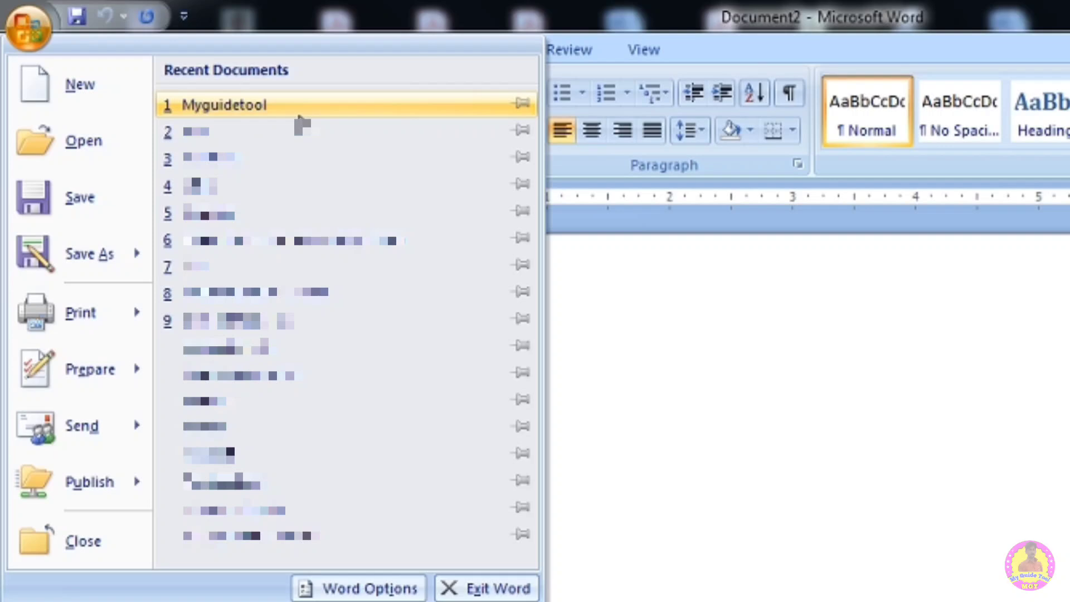
click(260, 112)
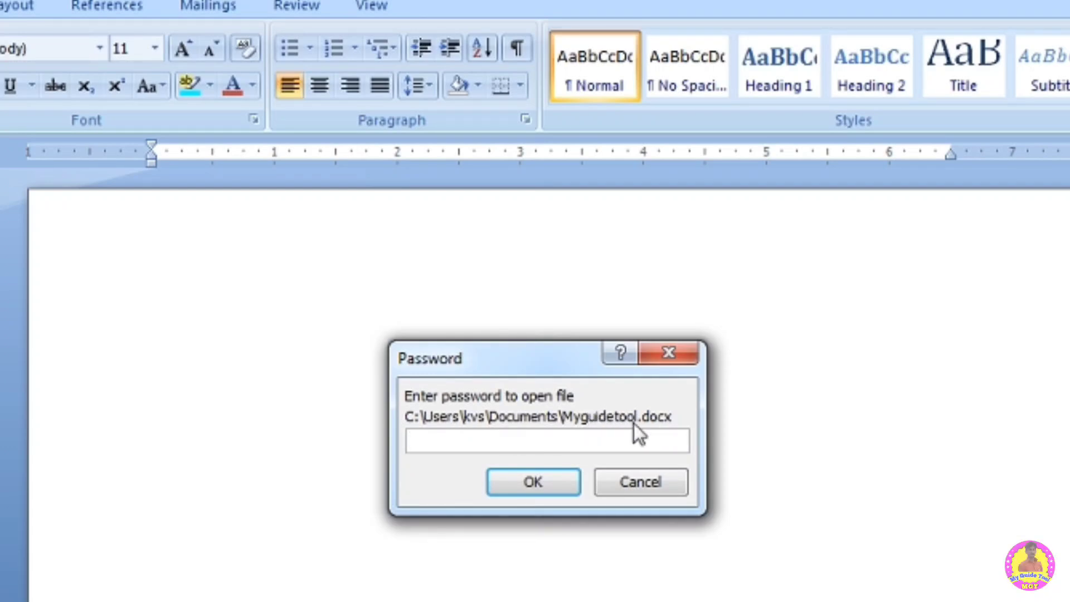
text(123)
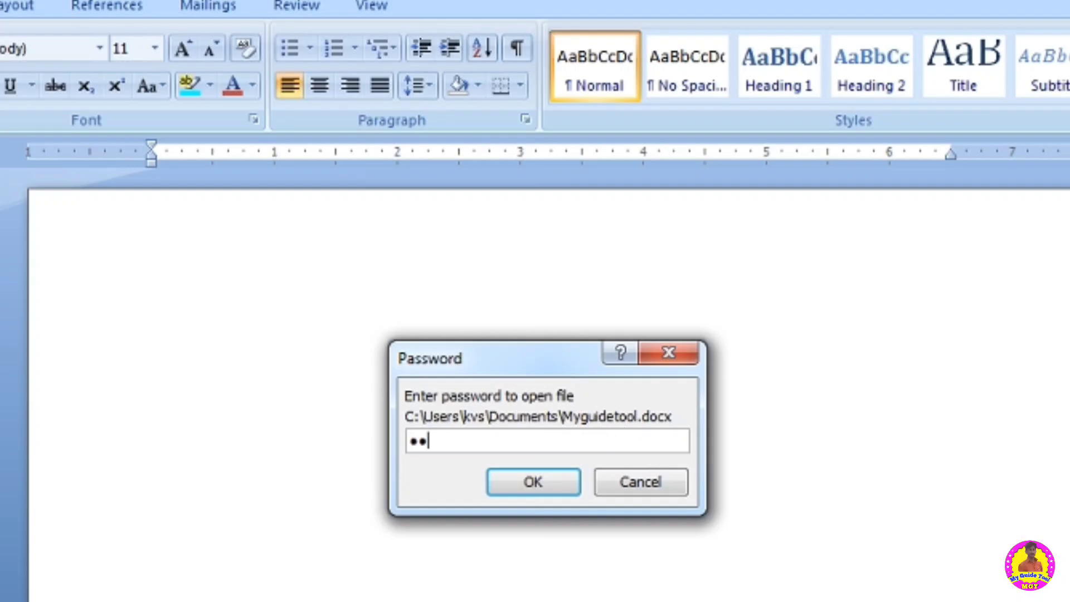
click(550, 483)
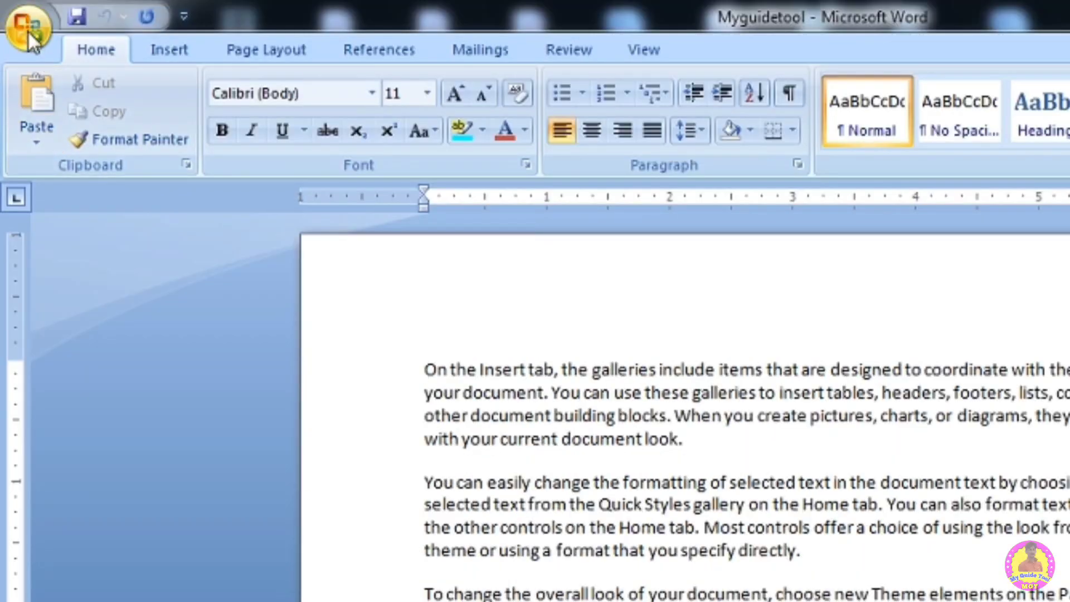
- Remove the encryption password from the document by clearing the Encrypt Document password
click(28, 30)
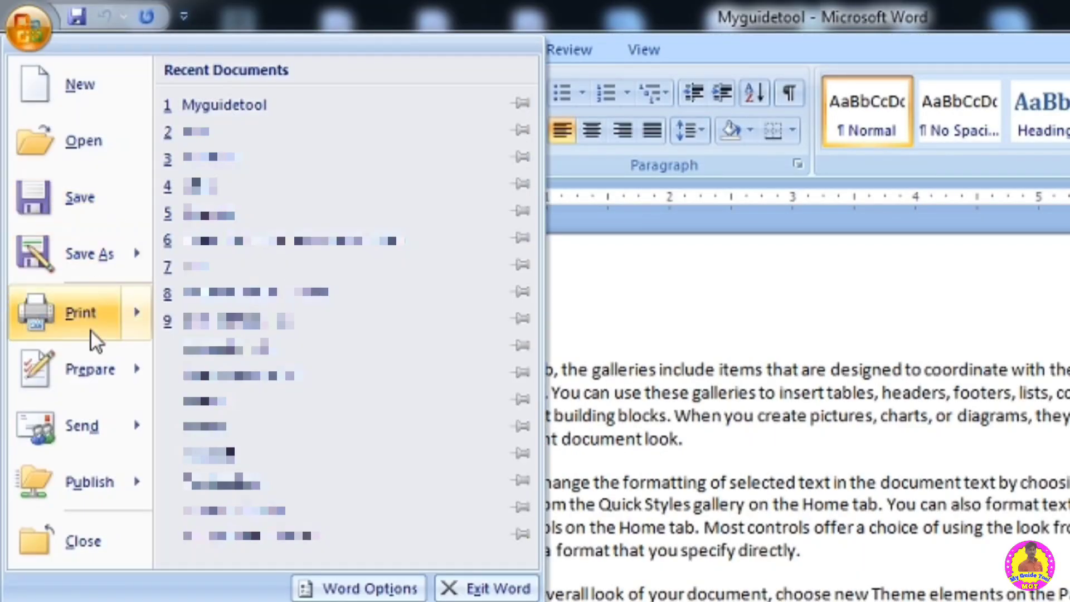
mouse_move(96, 370)
click(319, 248)
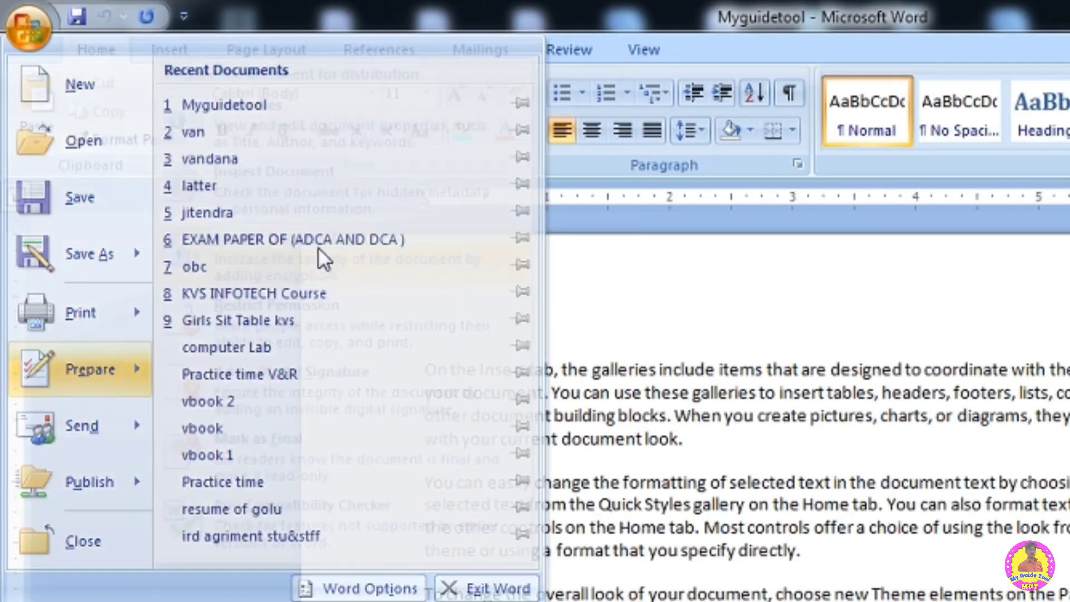
key(BackSpace)
key(BackSpace)
key(BackSpace)
click(616, 419)
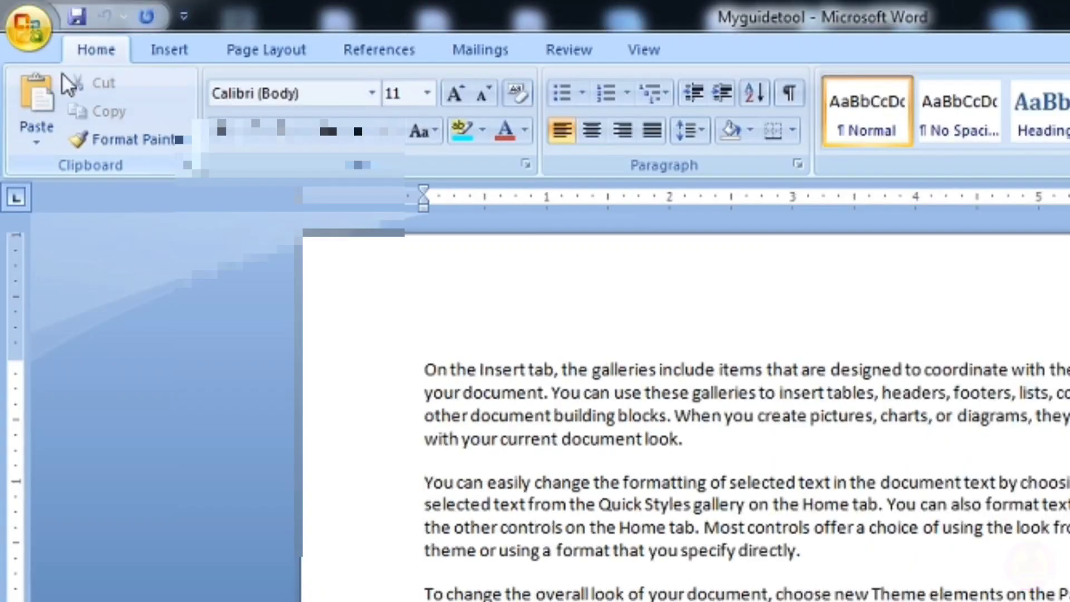
- Browse the Send and Publish options and publish the document as a Blog post
click(26, 27)
mouse_move(89, 427)
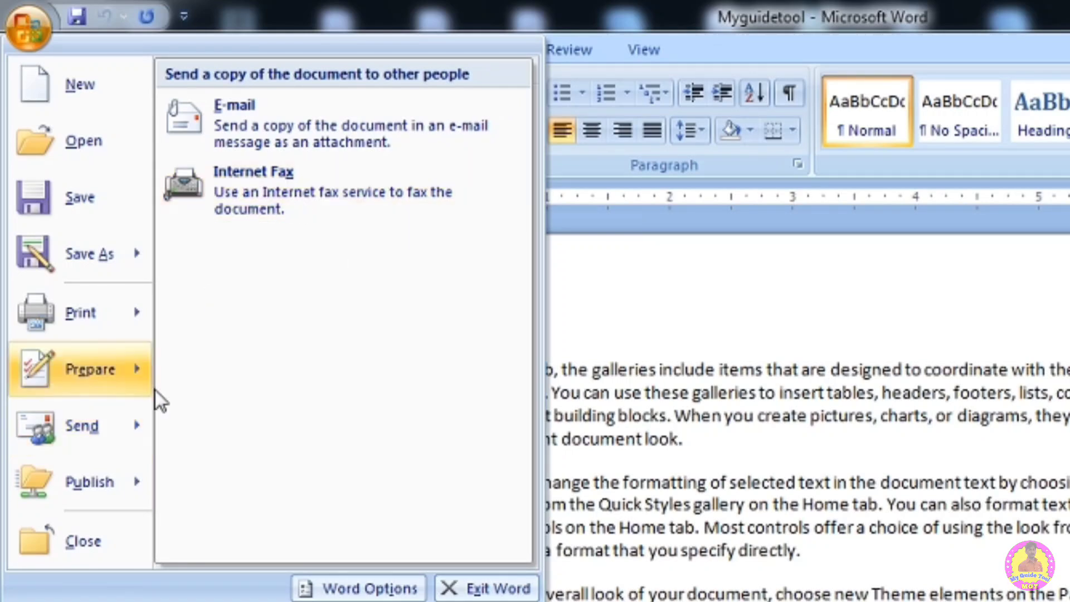
mouse_move(93, 498)
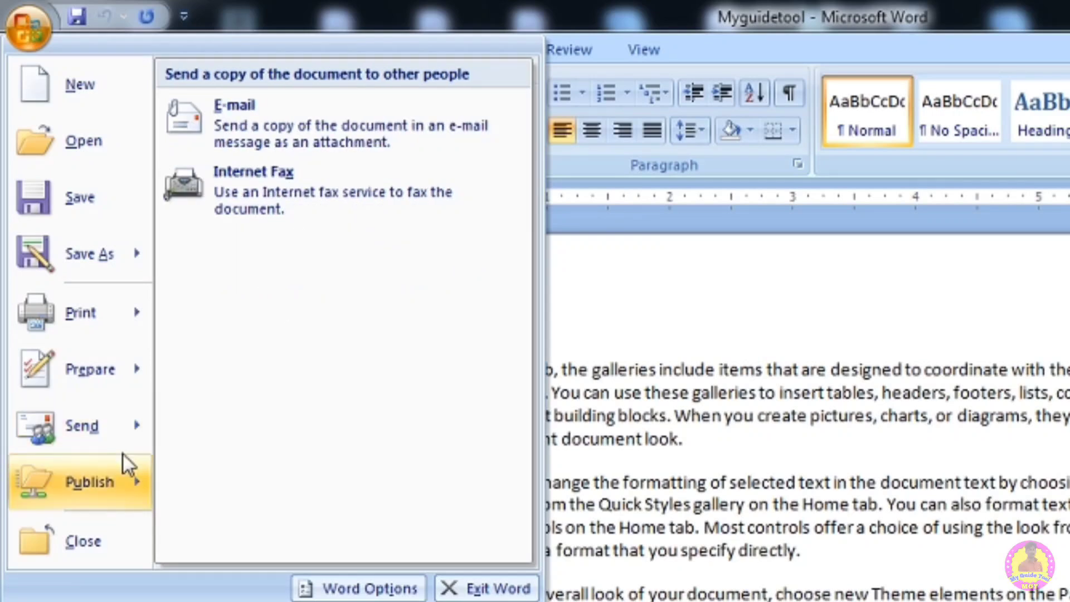
mouse_move(100, 466)
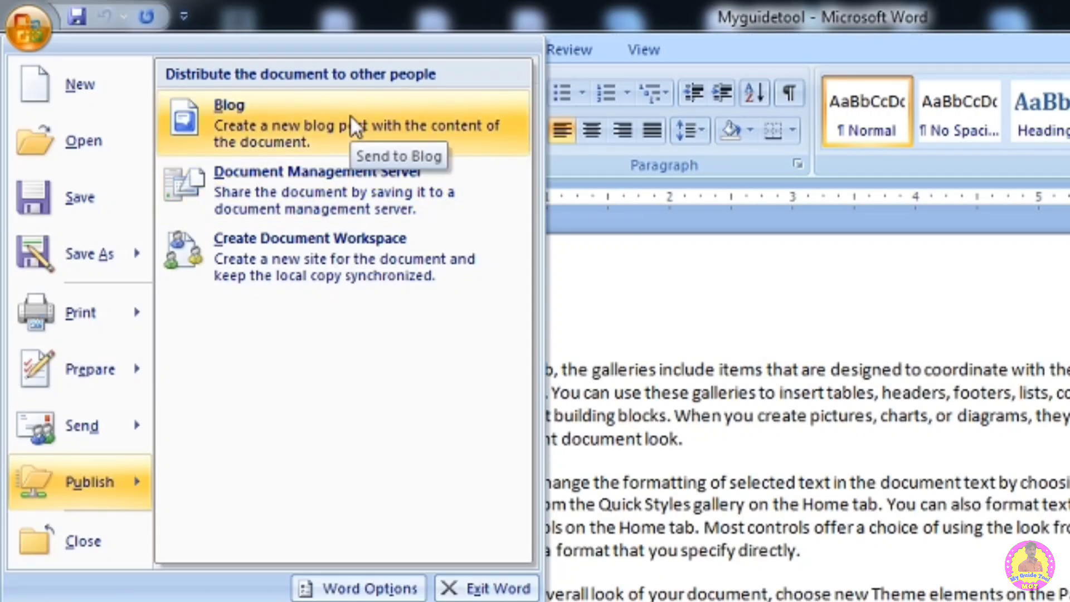
key(Escape)
key(Escape)
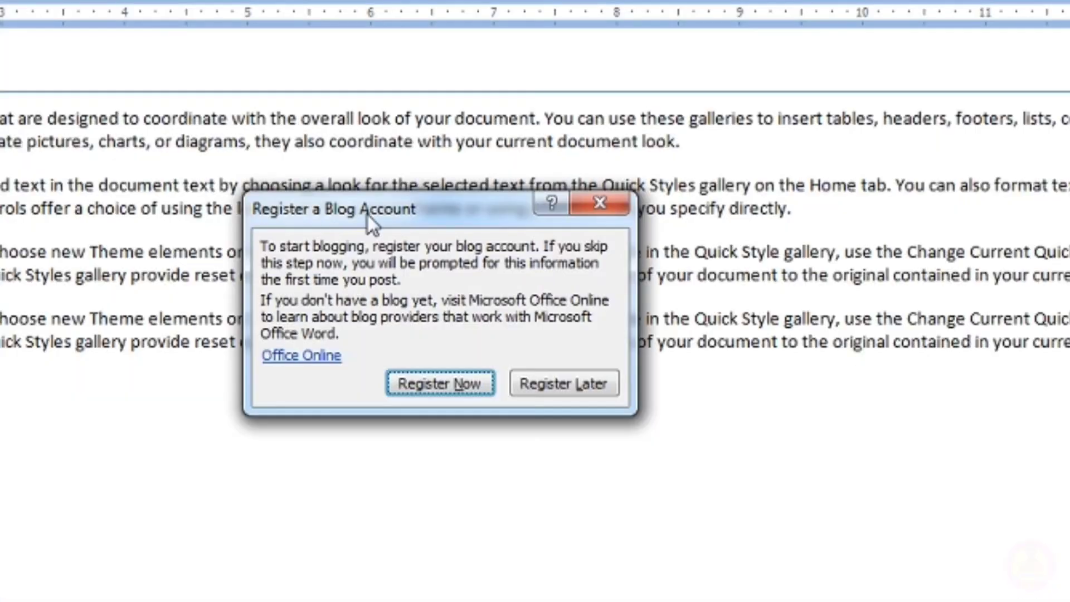
- Register a blog account, choosing WordPress as the blog provider
click(440, 382)
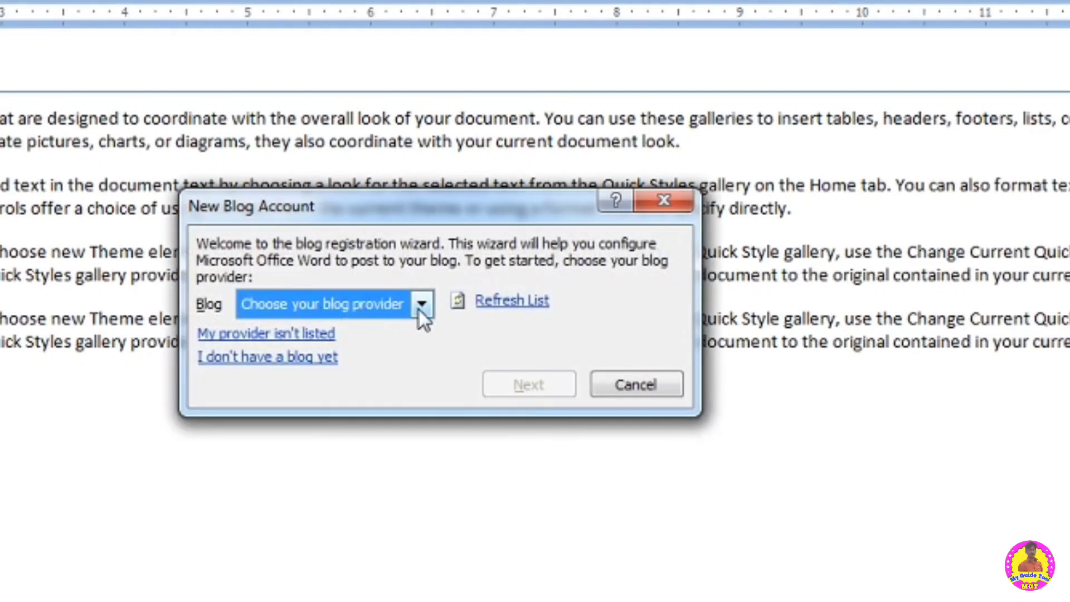
click(421, 305)
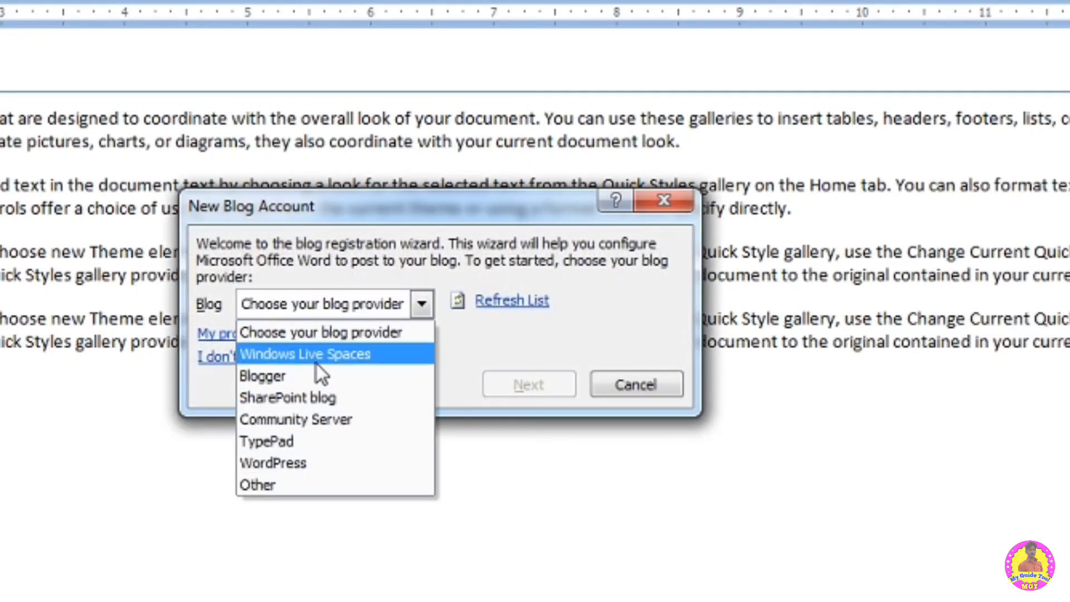
click(313, 464)
click(515, 387)
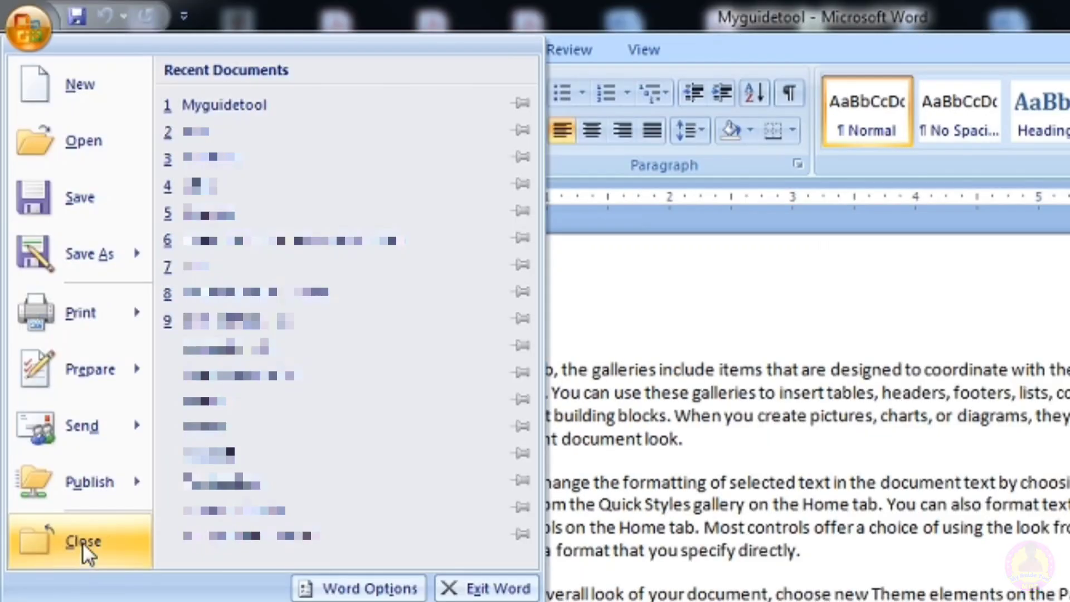
click(83, 543)
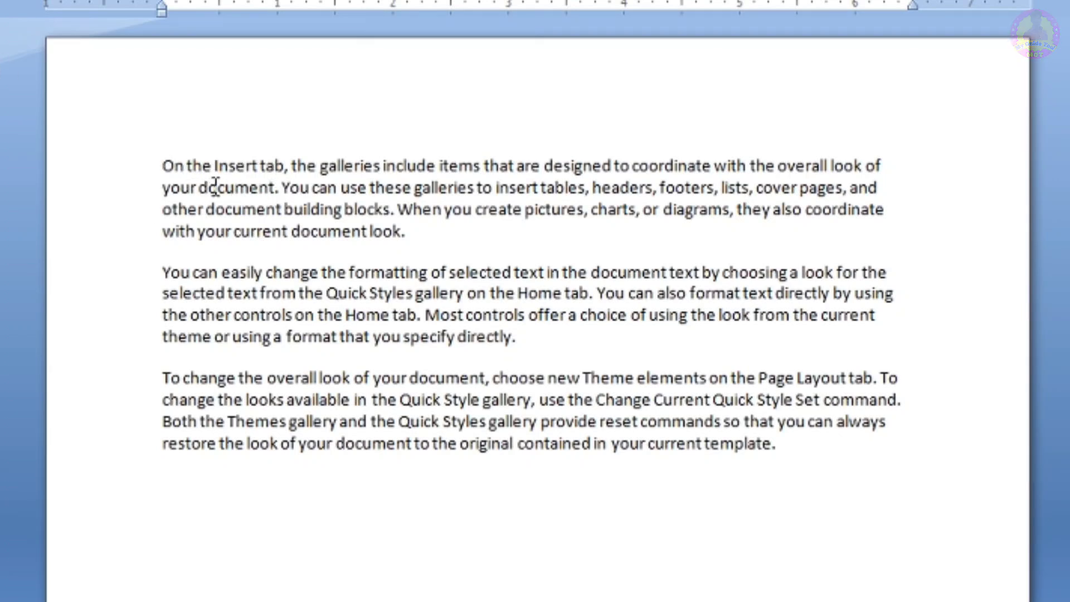
- Cut the second paragraph and paste it at the end of the document
click(520, 340)
drag(520, 340, 166, 263)
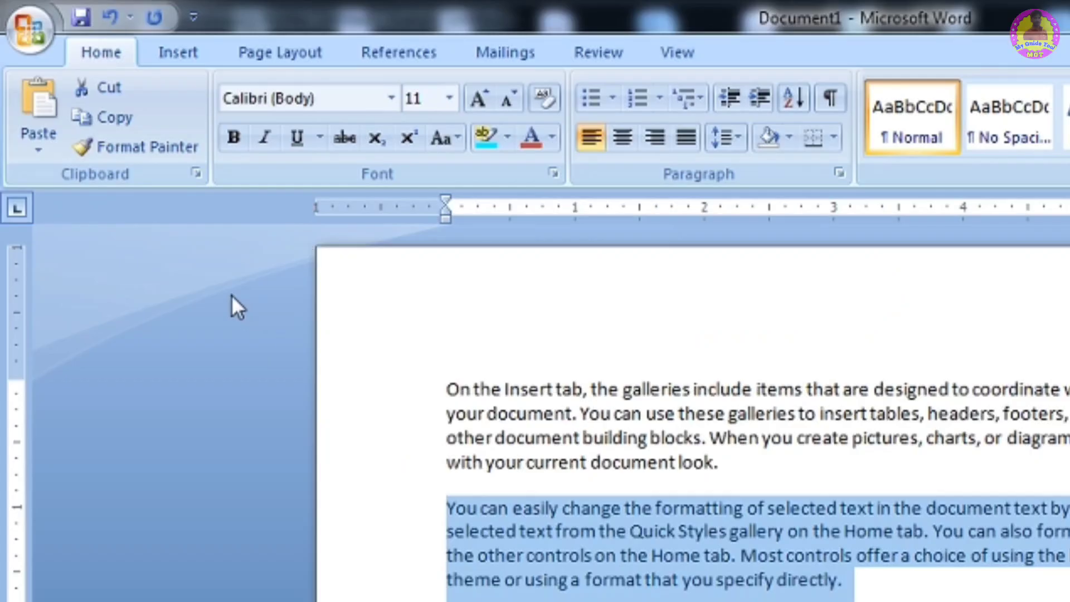
click(112, 92)
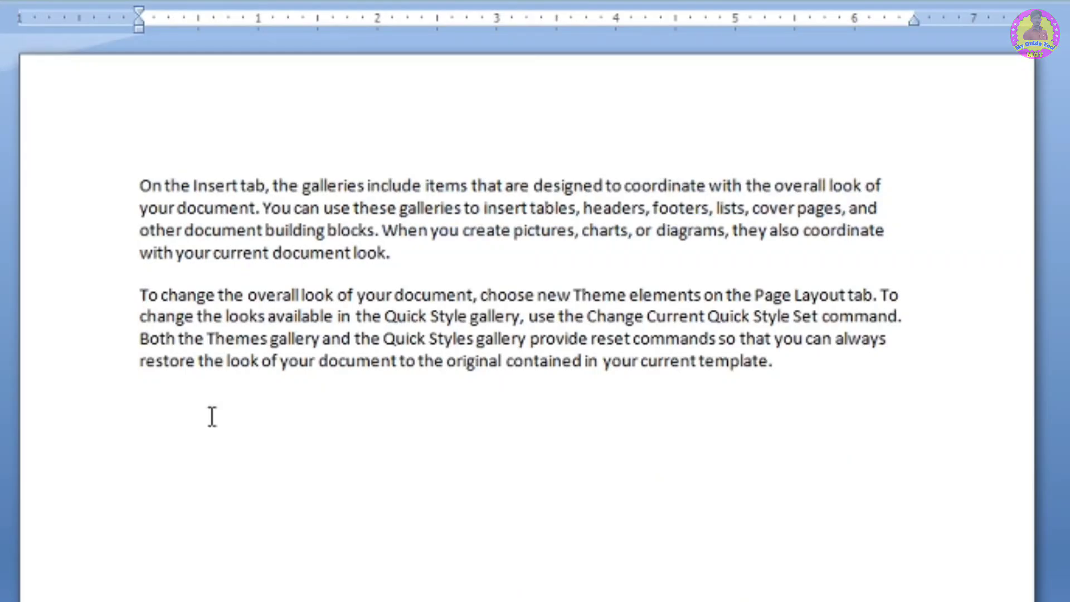
click(173, 397)
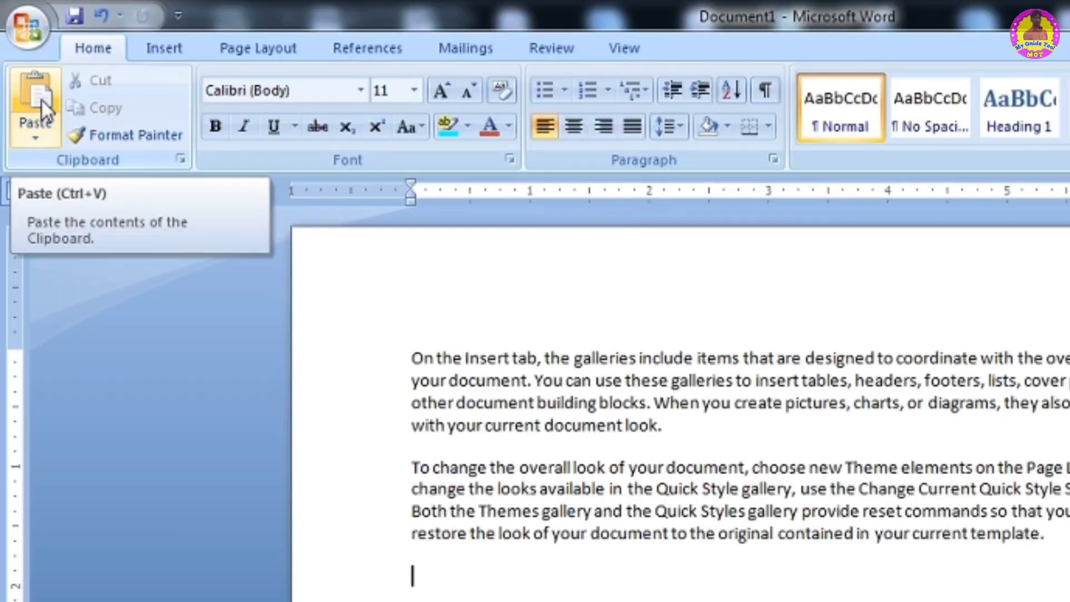
click(42, 100)
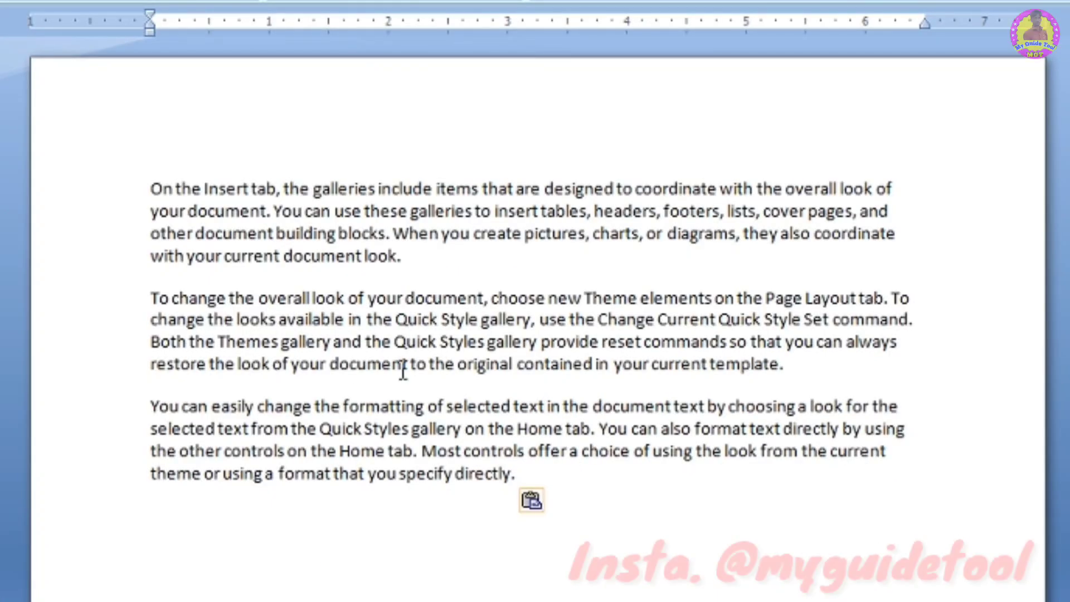
- Copy all the text and paste a duplicate of it at the end of the document
drag(580, 490, 81, 184)
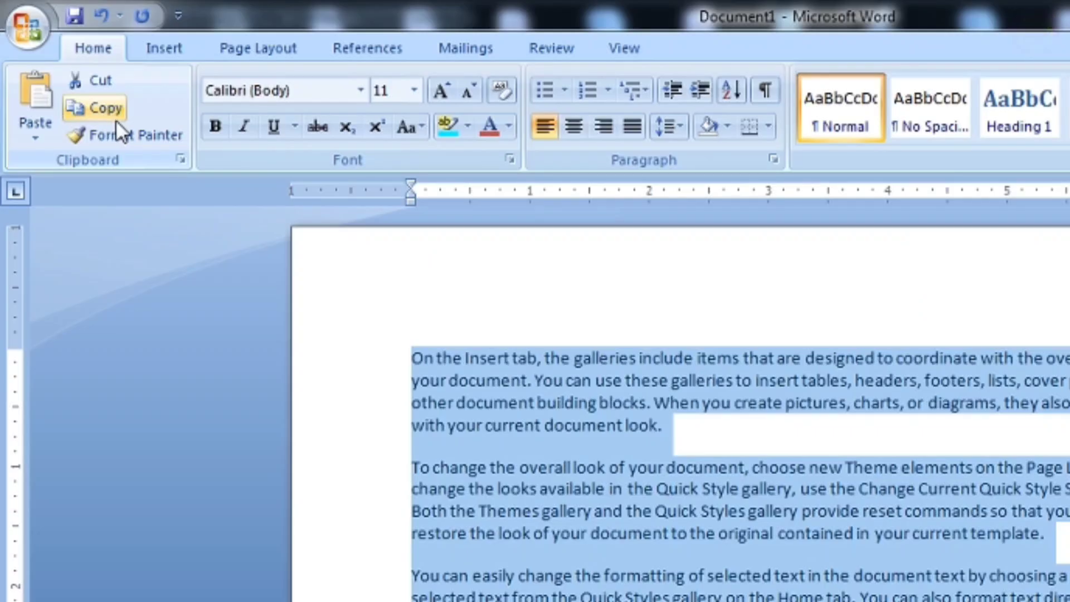
click(102, 106)
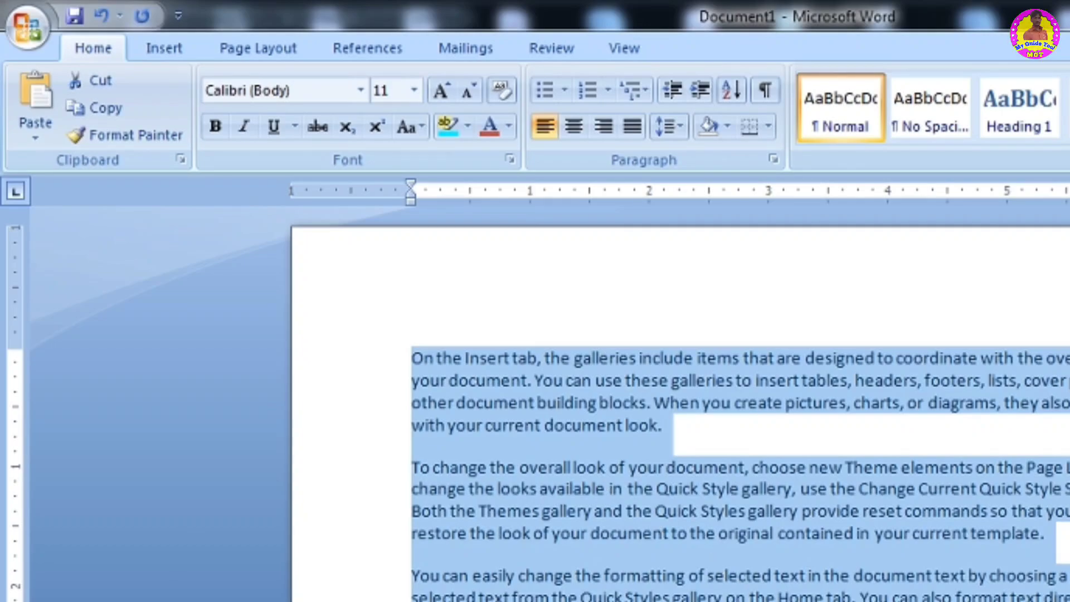
click(521, 370)
key(Return)
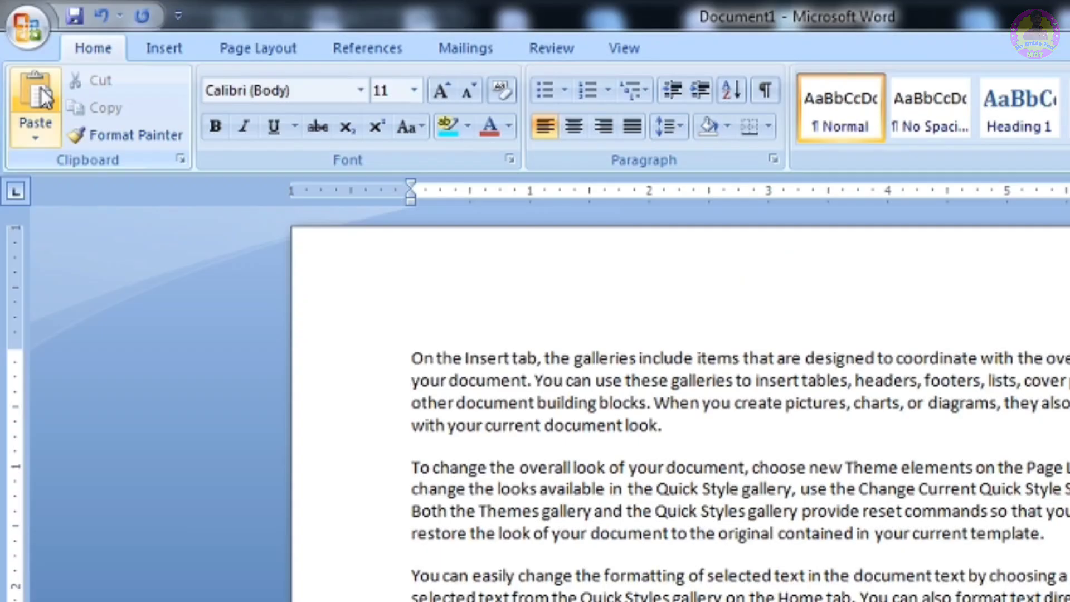
click(44, 98)
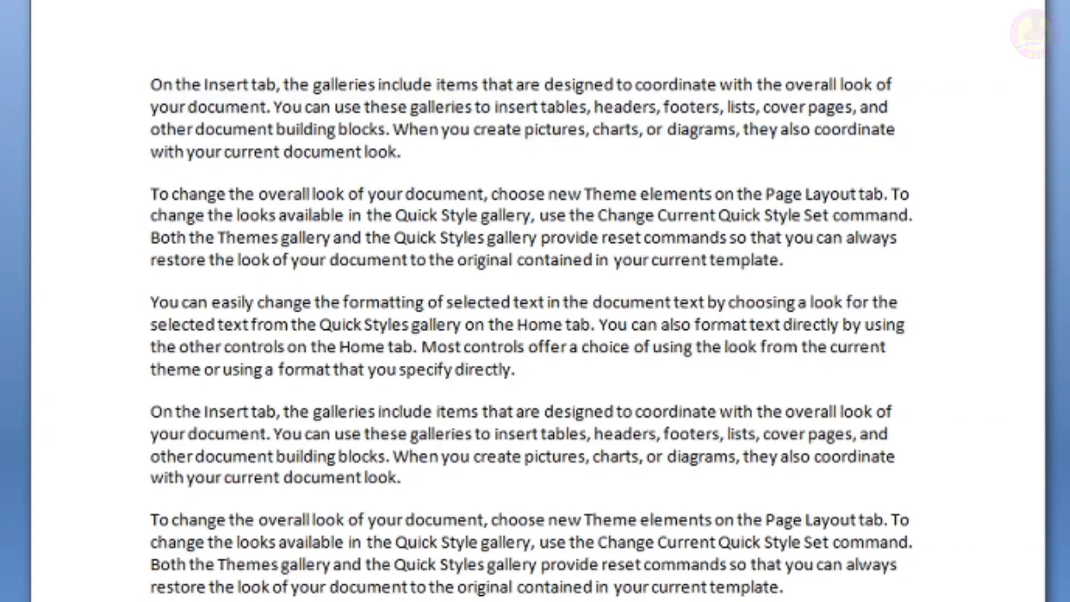
- Try the Paste Special option for the pasted text
scroll(847, 89, down, 7)
scroll(848, 89, up, 6)
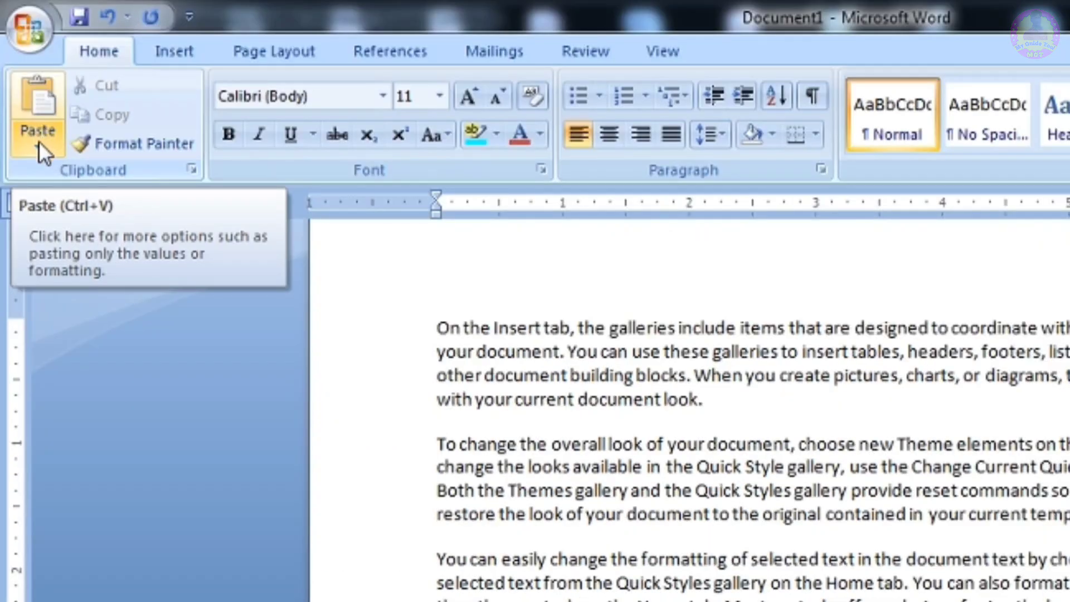
click(38, 141)
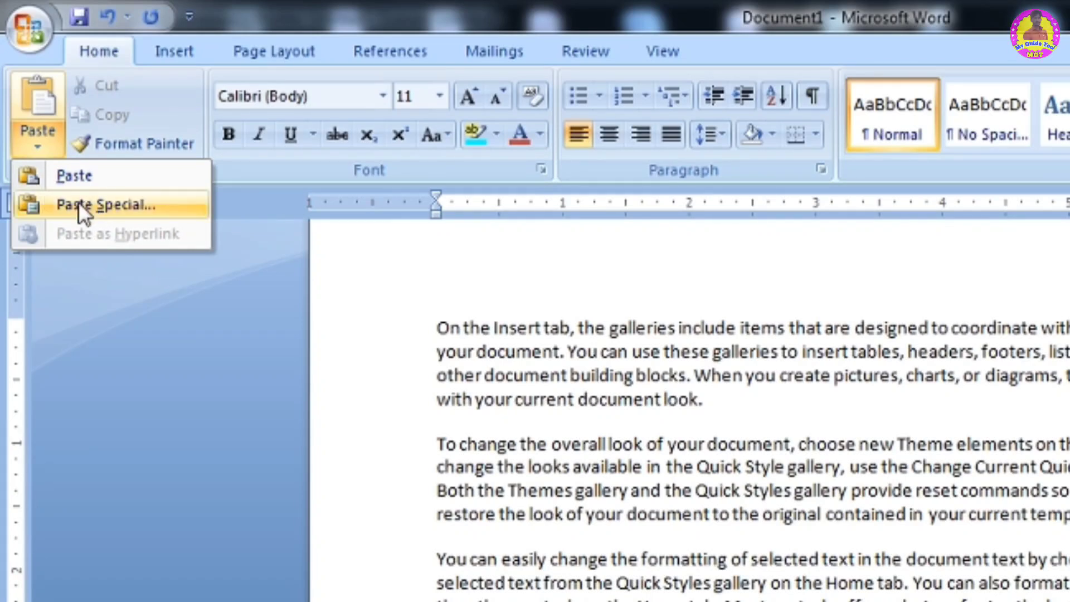
click(123, 205)
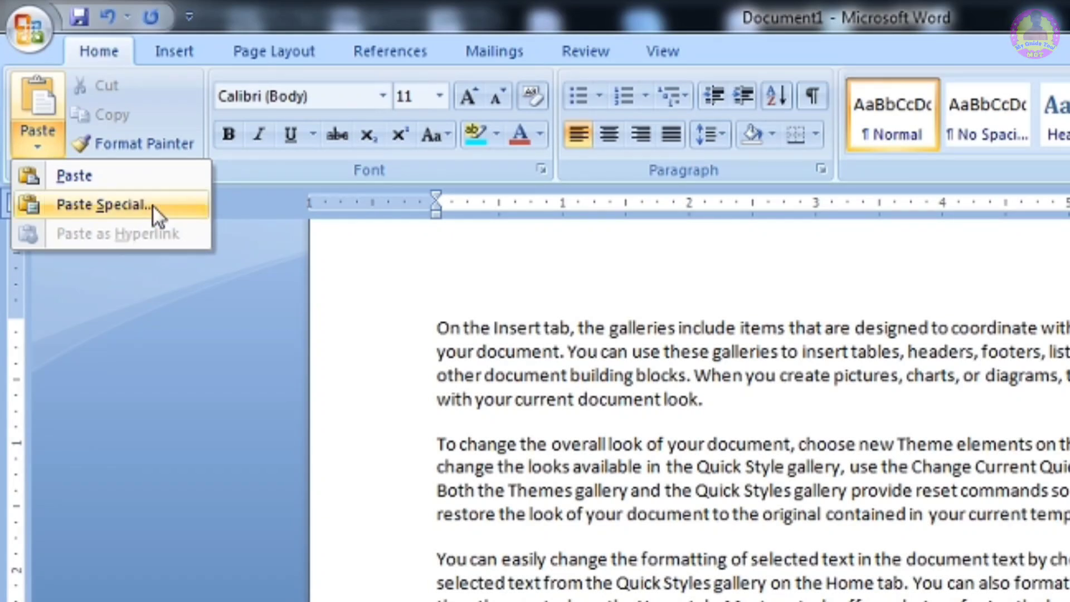
click(335, 312)
click(134, 155)
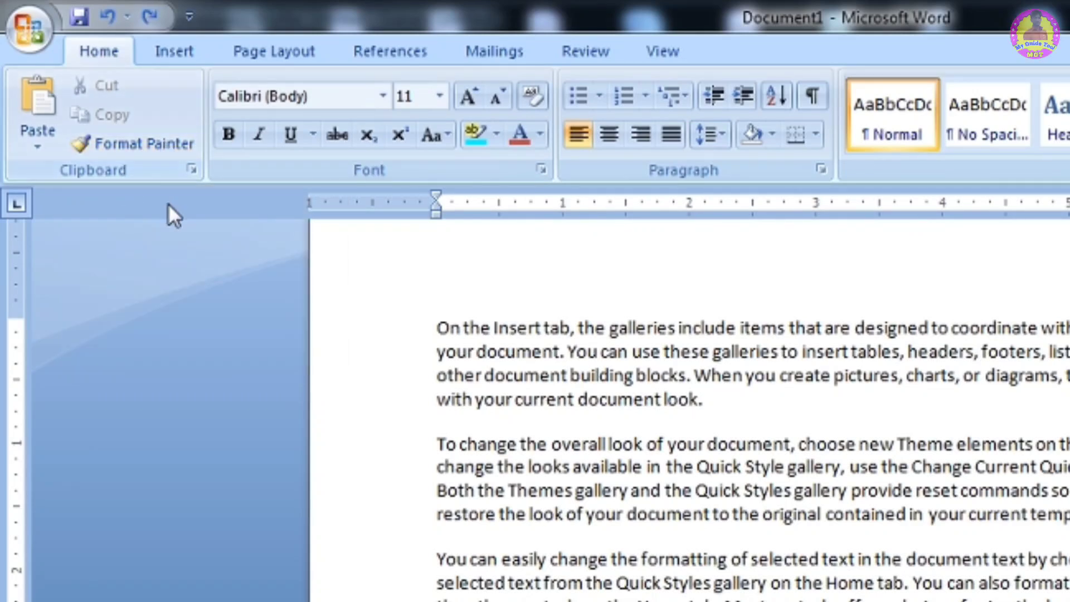
- Break the first paragraph after 'On the Insert tab' with two new lines
click(571, 328)
key(Return)
- Break the second paragraph after 'To change the overall loo' and remove one blank line under the first line
key(Return)
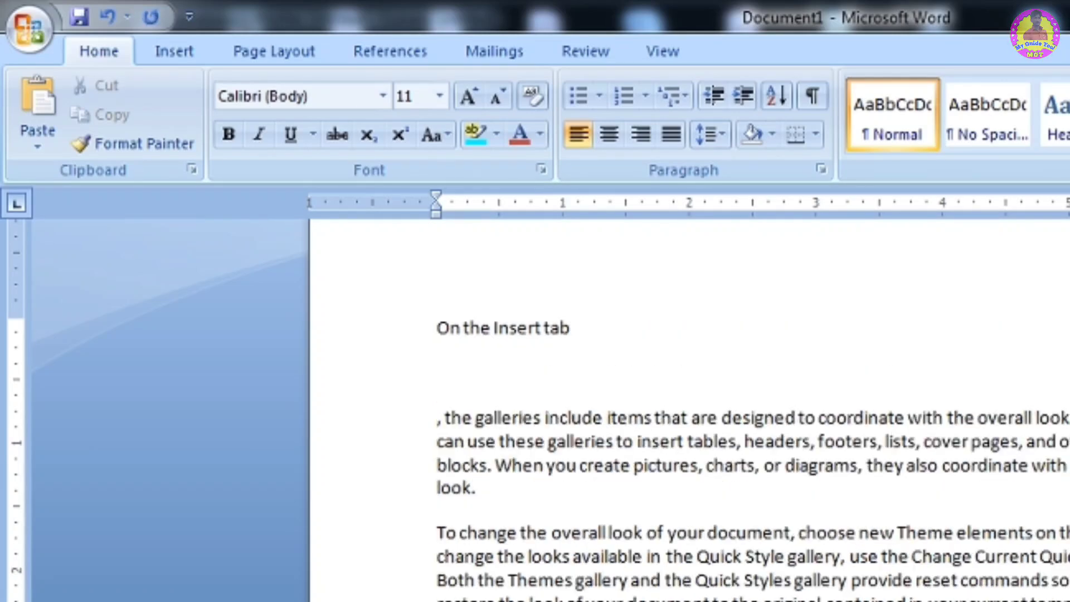
click(631, 532)
key(Return)
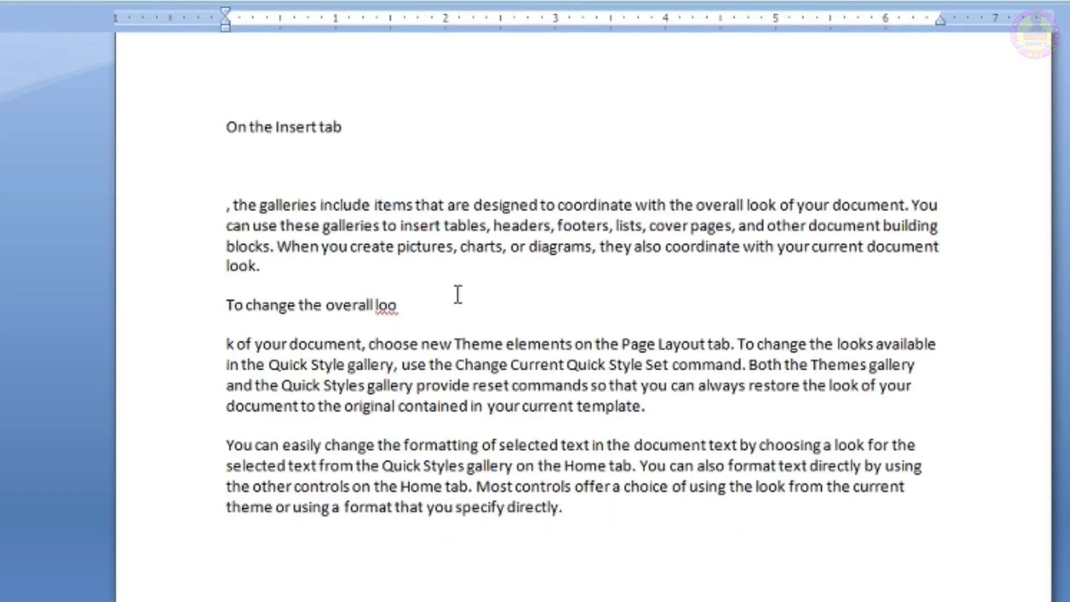
click(282, 184)
key(BackSpace)
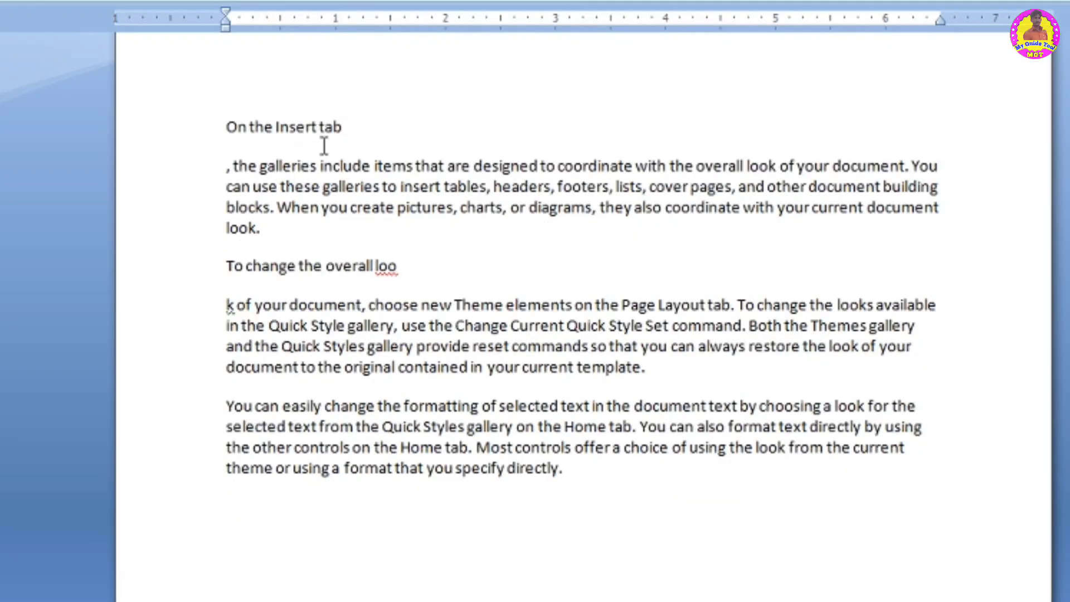
- Format the 'On the Insert tab' line in Algerian, size 20, with red font colour
drag(349, 126, 250, 126)
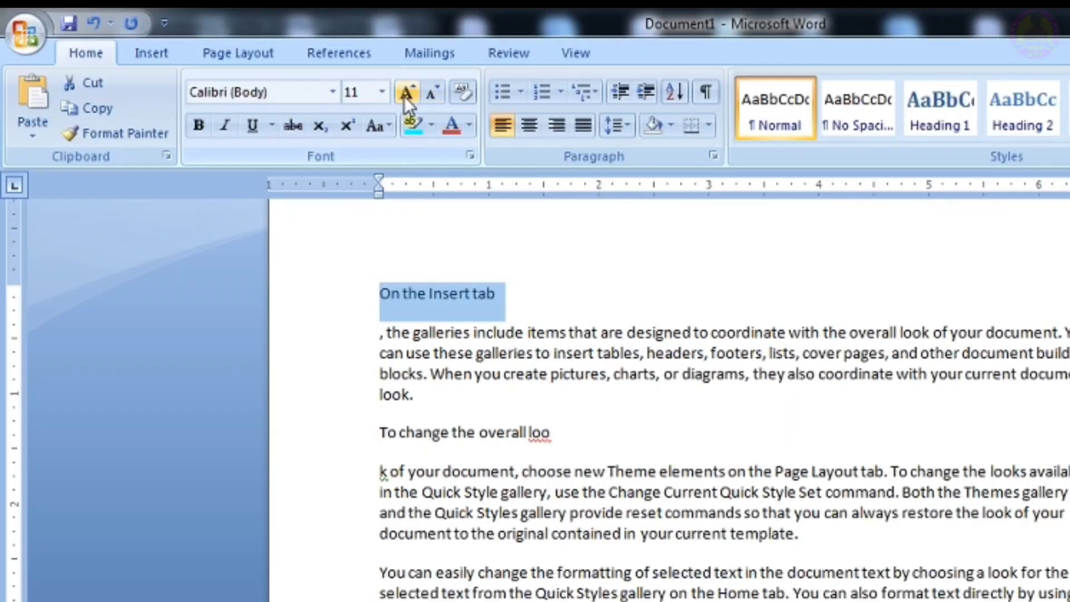
click(333, 93)
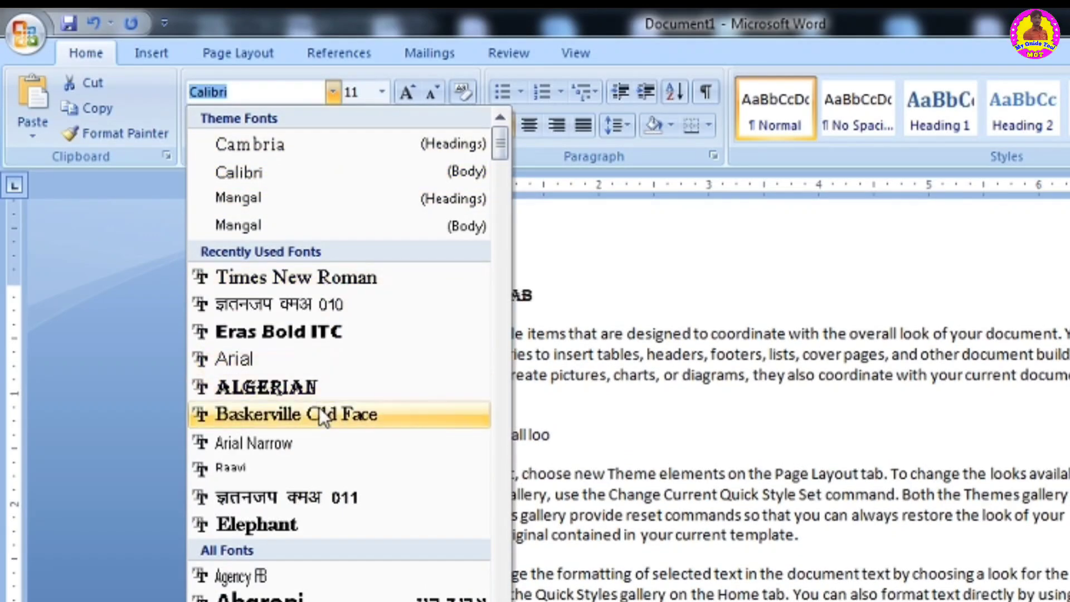
click(310, 376)
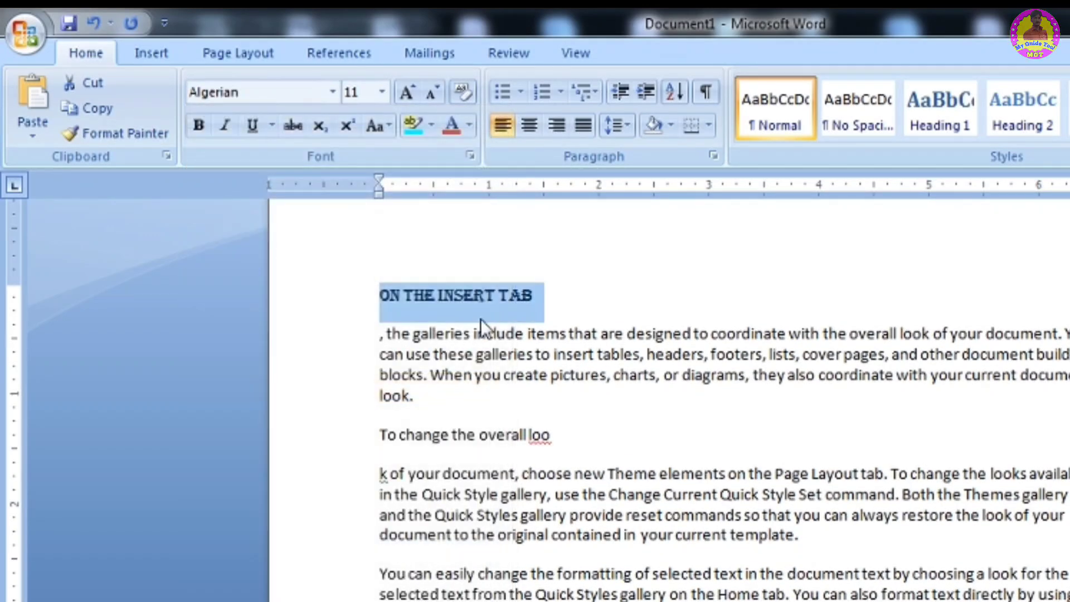
click(382, 91)
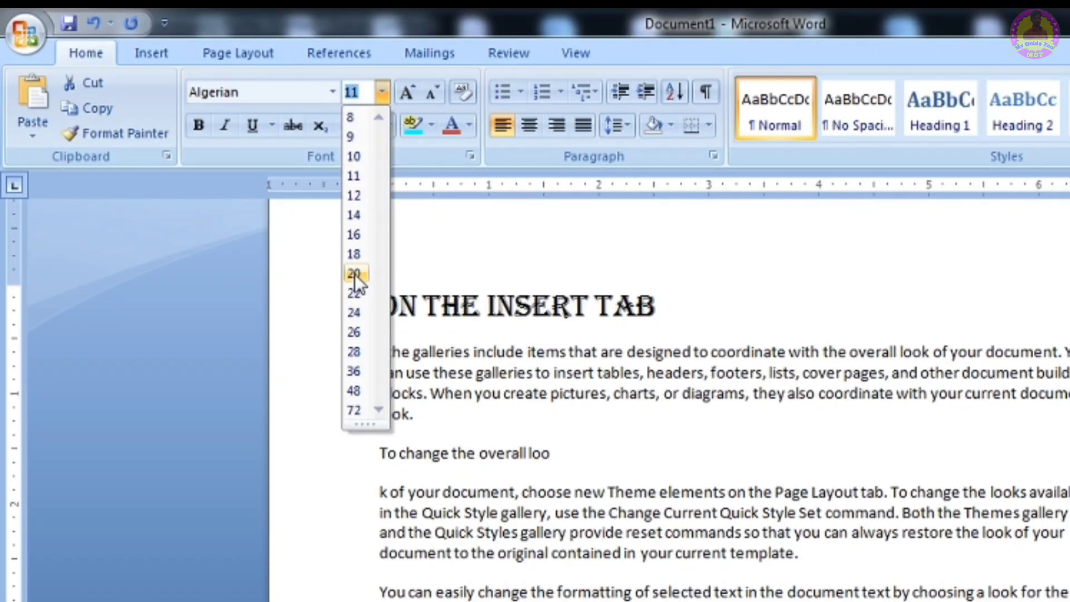
click(355, 273)
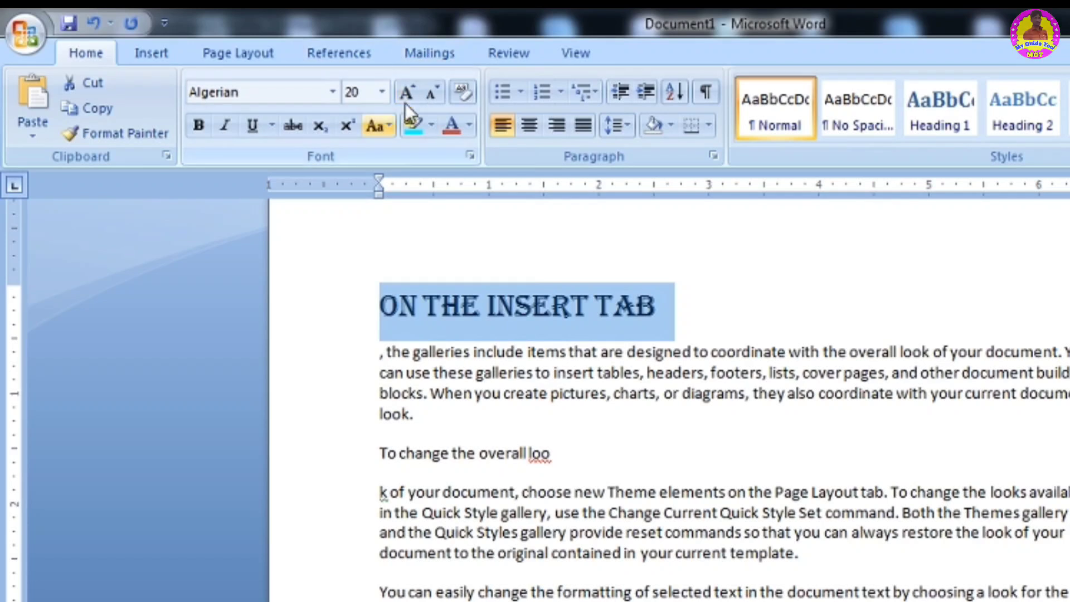
click(469, 118)
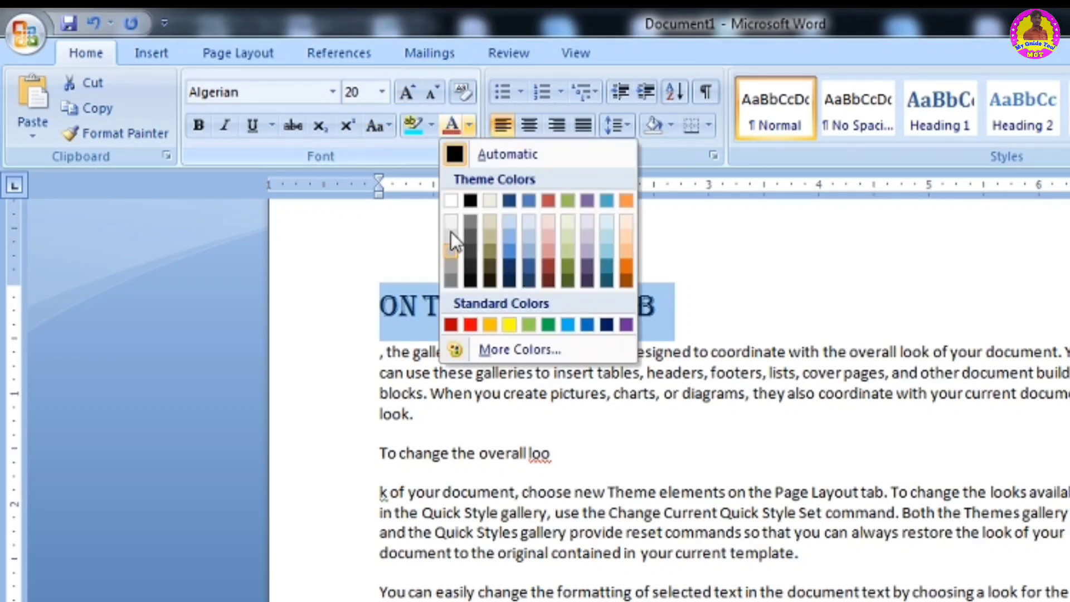
click(471, 325)
click(529, 397)
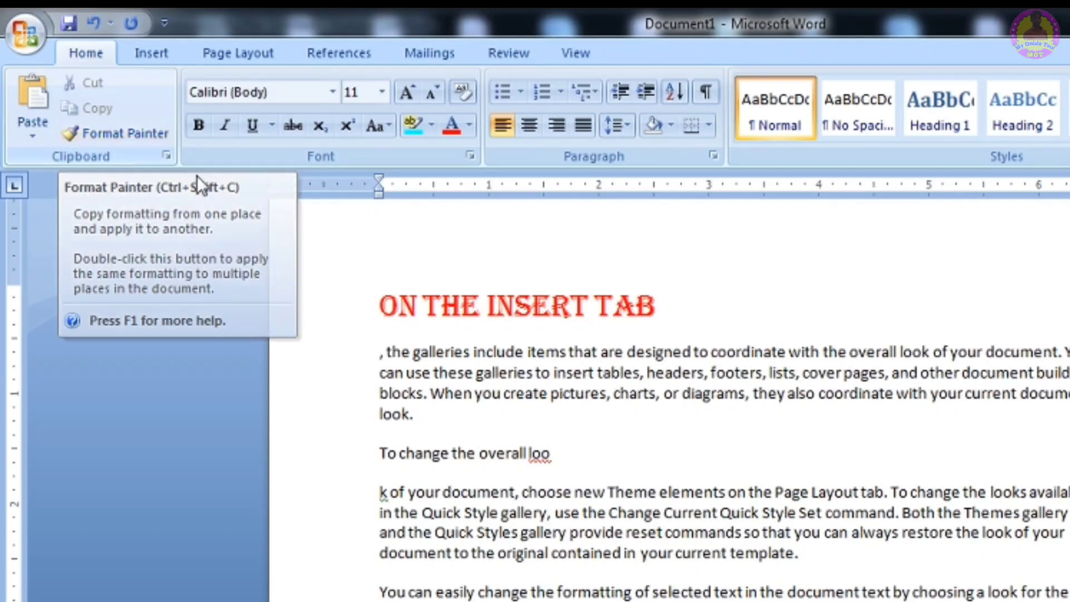
- Copy the heading's formatting onto the 'To change the overall loo' line with Format Painter
double_click(483, 300)
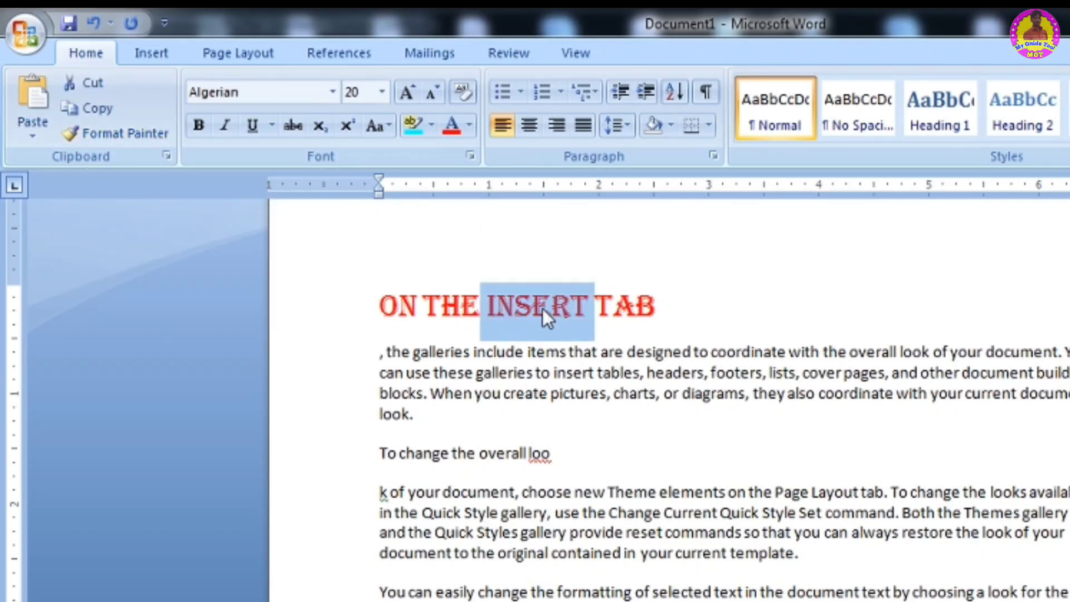
click(124, 135)
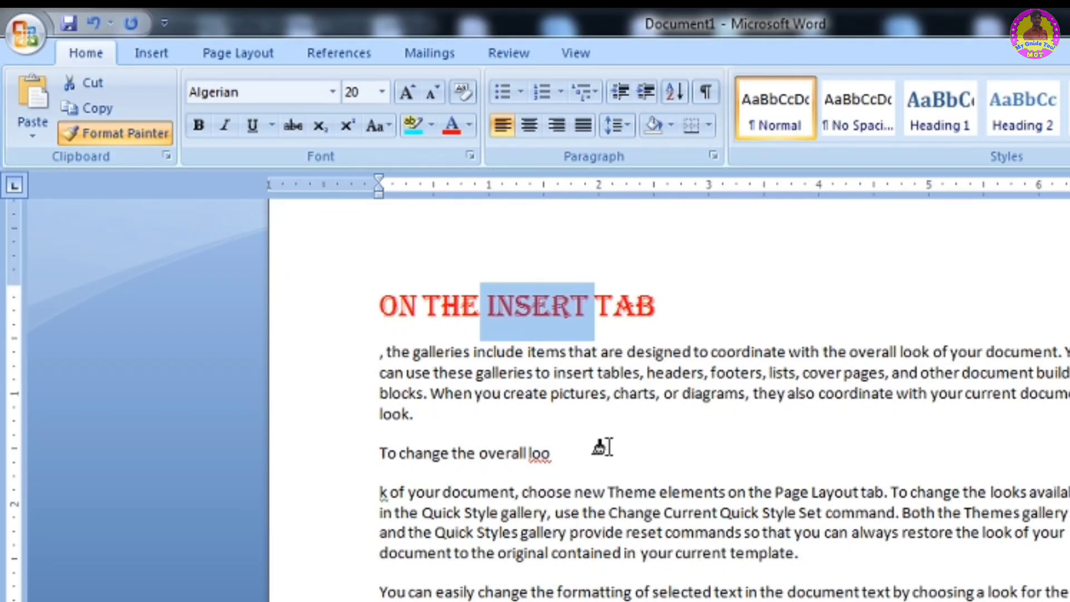
drag(551, 453, 372, 451)
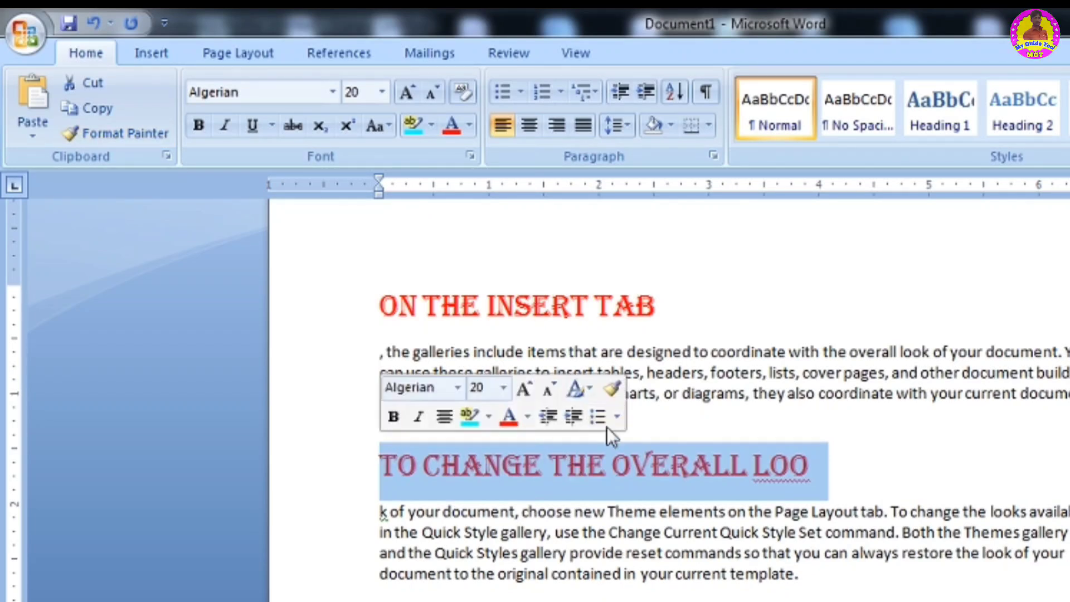
- Apply the heading formatting to the words 'you specify directly.' with Format Painter
click(601, 468)
drag(605, 469, 549, 469)
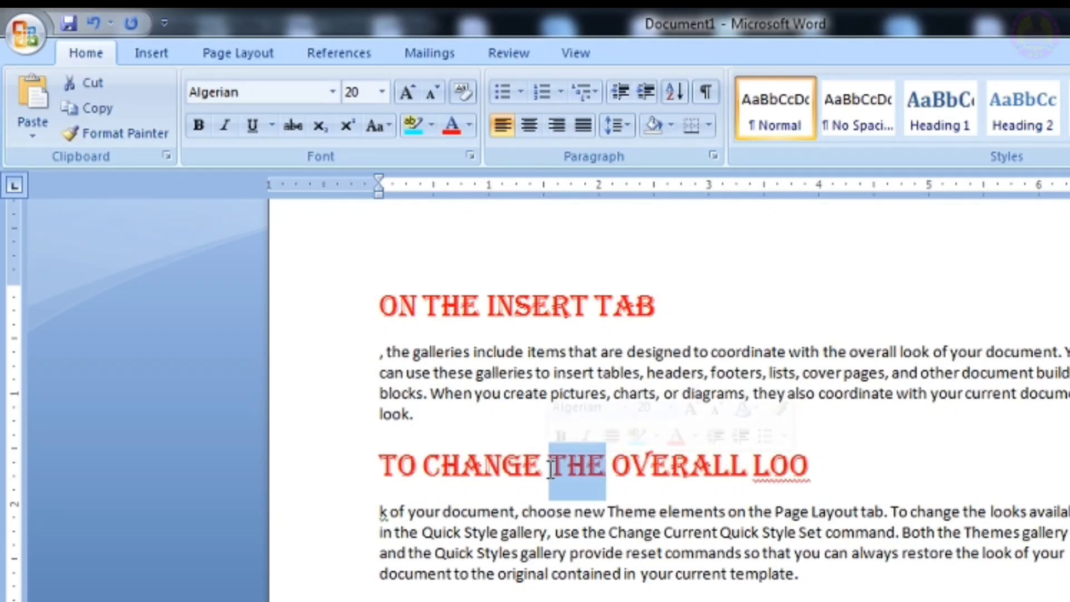
click(103, 133)
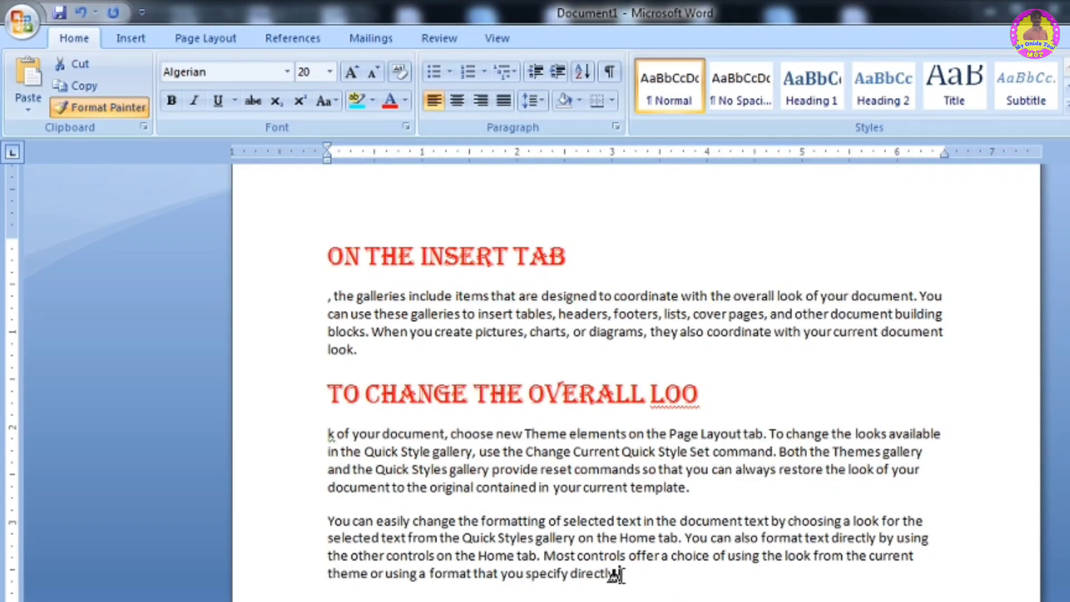
drag(619, 574, 500, 574)
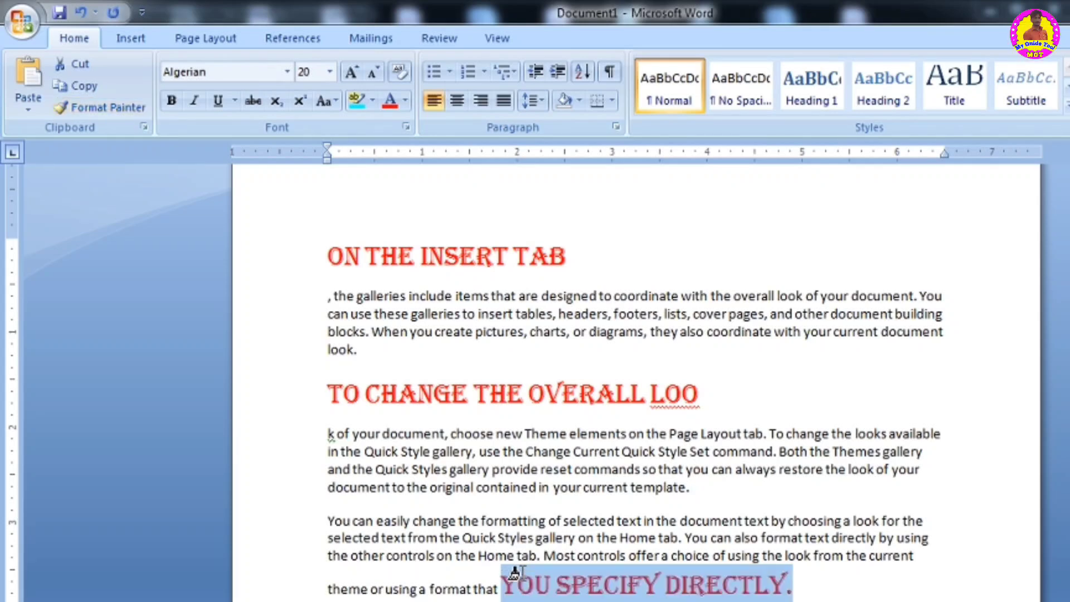
click(630, 599)
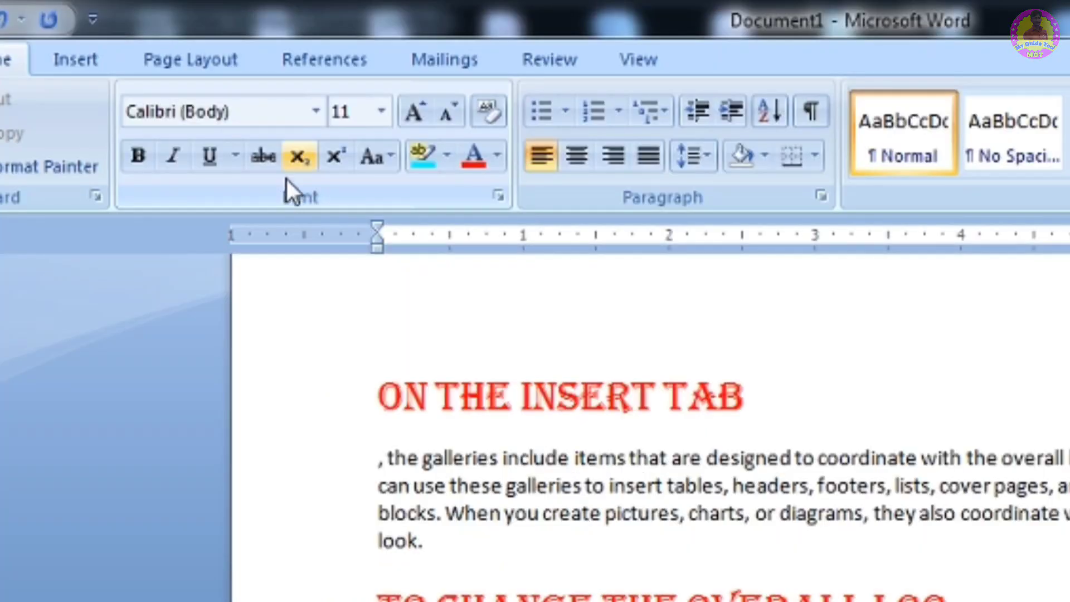
- Set the font of the first body paragraph to Elephant
click(319, 112)
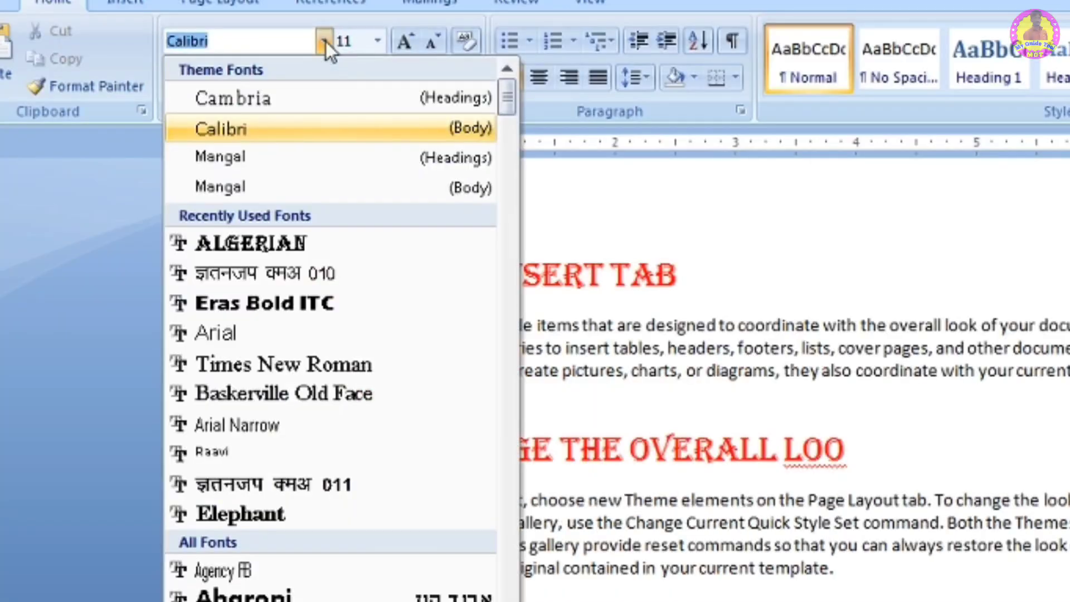
click(572, 292)
drag(738, 400, 336, 327)
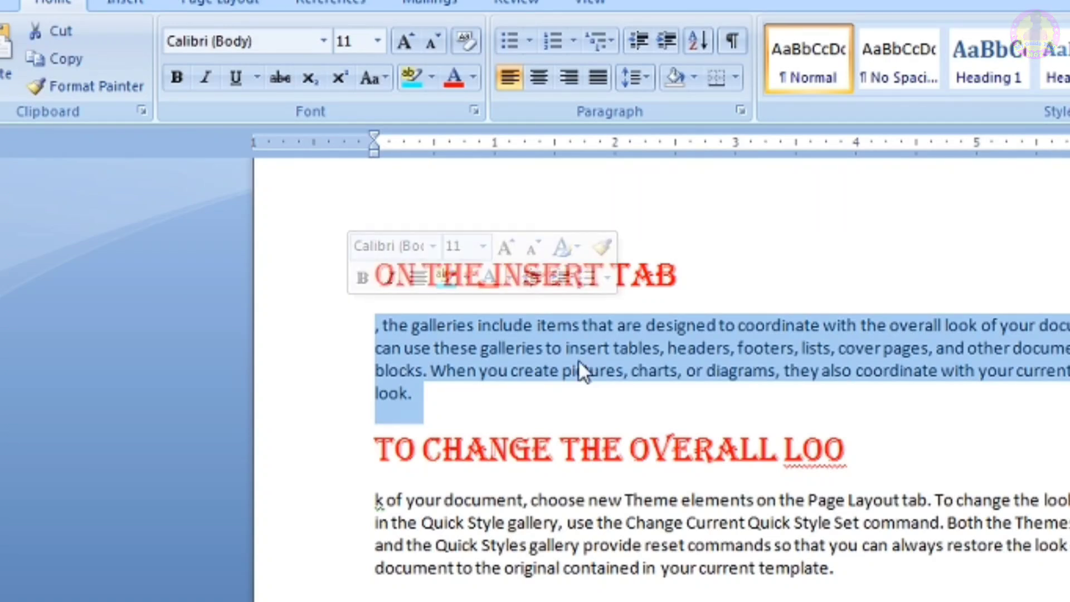
click(323, 42)
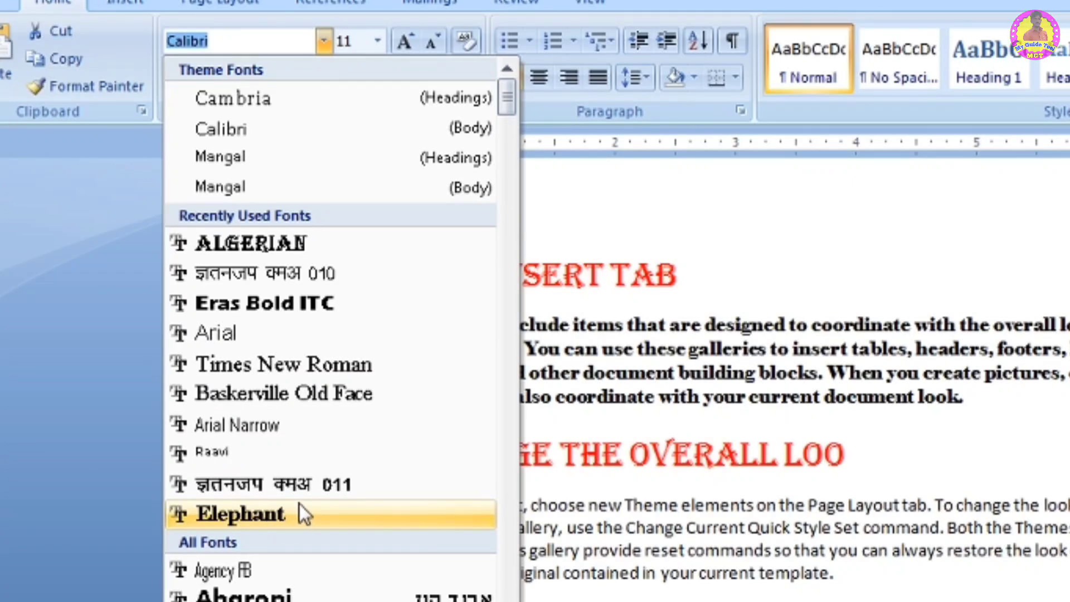
click(299, 504)
click(739, 387)
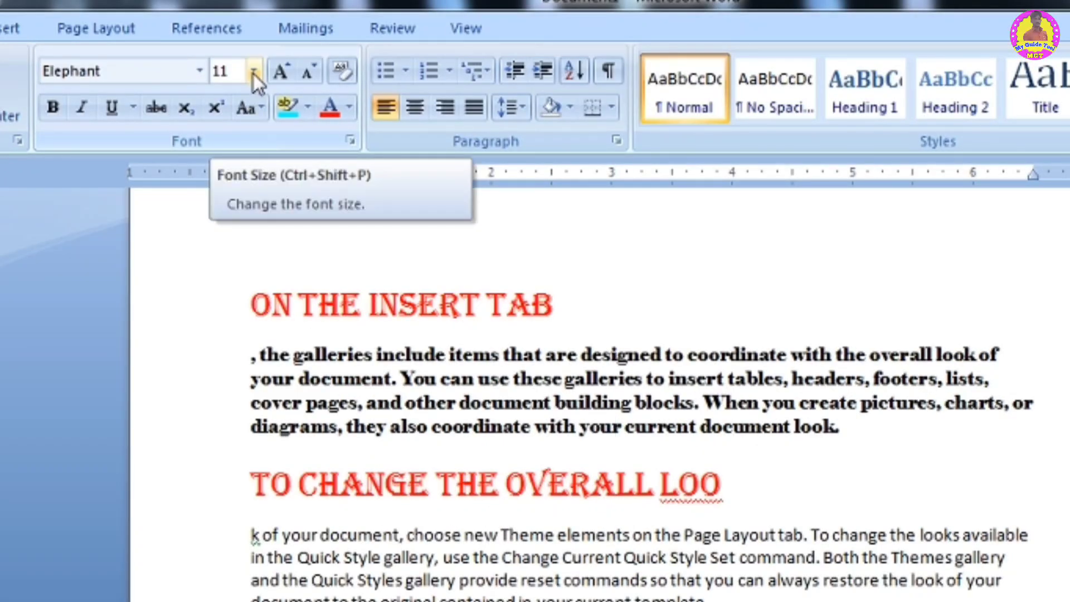
- Select the phrase 'gallery, use the Change Current' and set its font size to 24
drag(586, 559, 399, 568)
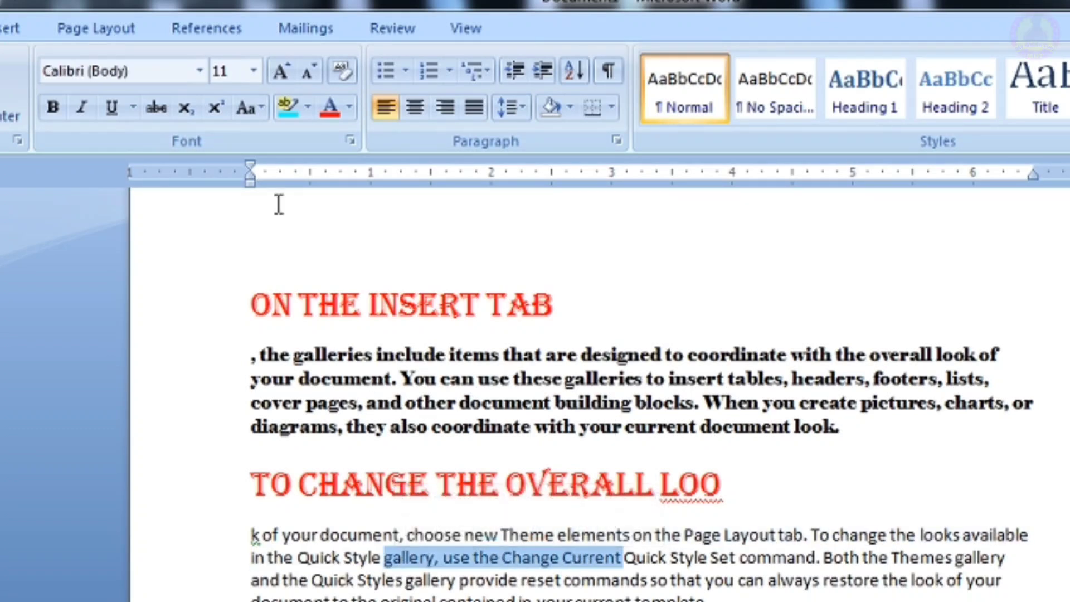
click(253, 70)
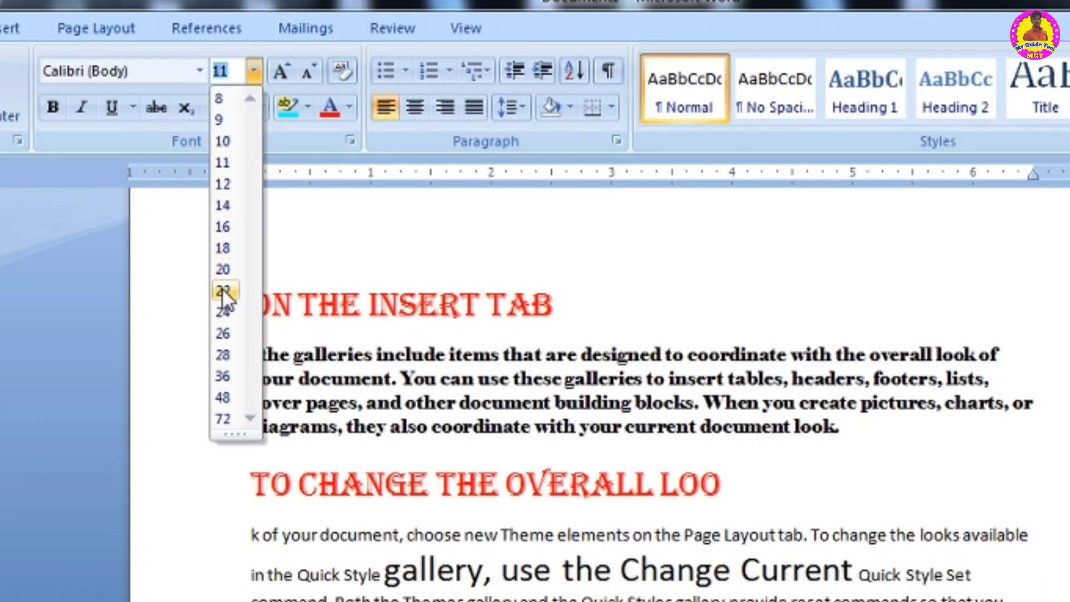
click(222, 313)
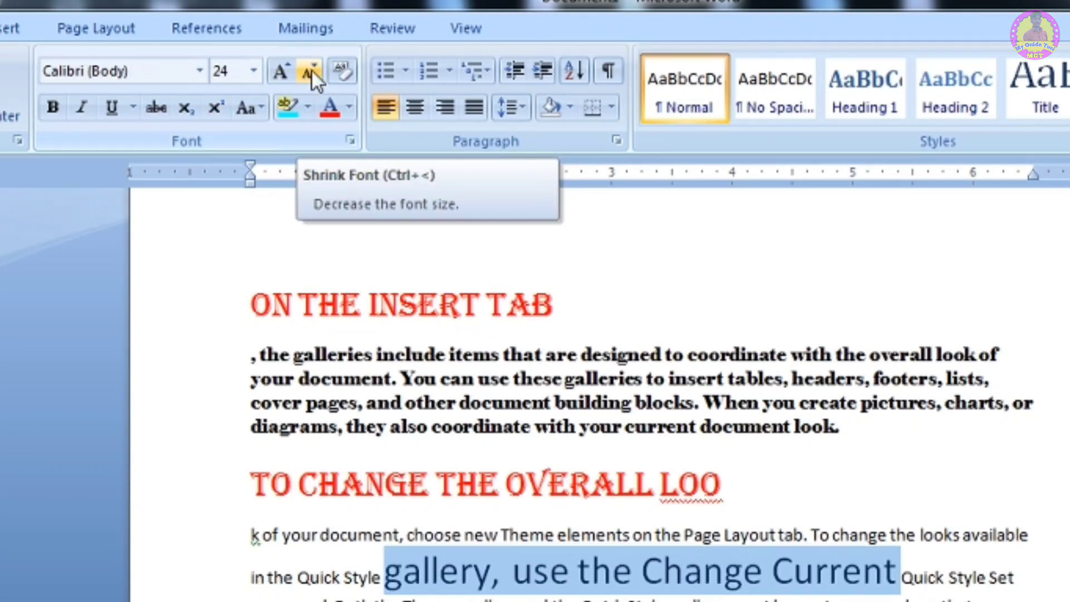
- Enlarge the selected phrase repeatedly with Grow Font
click(282, 70)
click(282, 71)
click(282, 70)
click(282, 70)
click(282, 70)
click(282, 70)
click(282, 70)
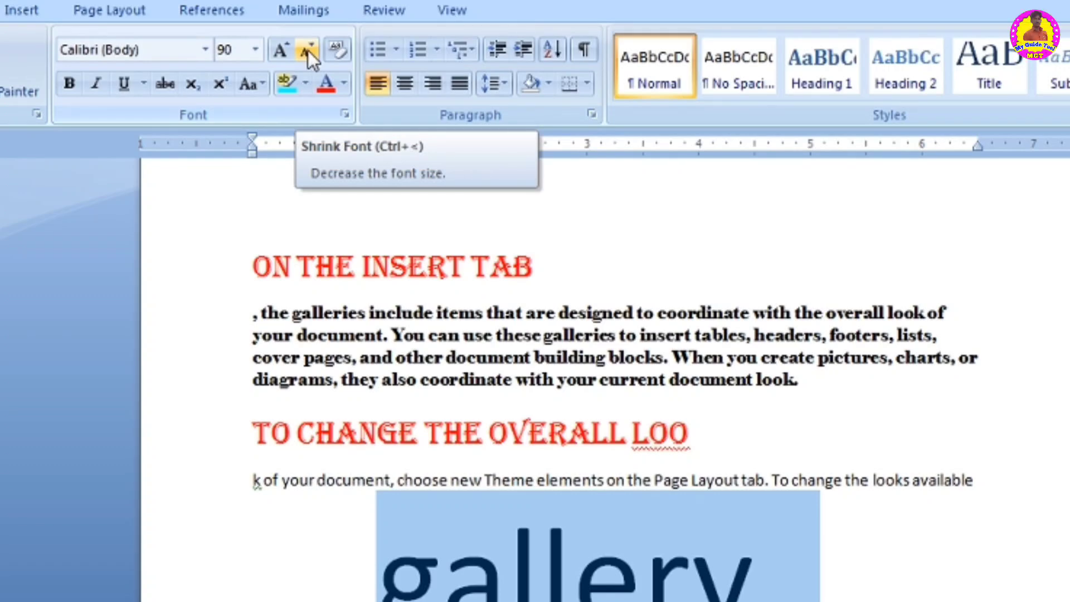
- Reduce the phrase's font size to 20 with Shrink Font
click(308, 50)
click(308, 50)
click(308, 50)
click(308, 50)
click(307, 51)
click(308, 51)
click(309, 52)
click(308, 51)
click(308, 52)
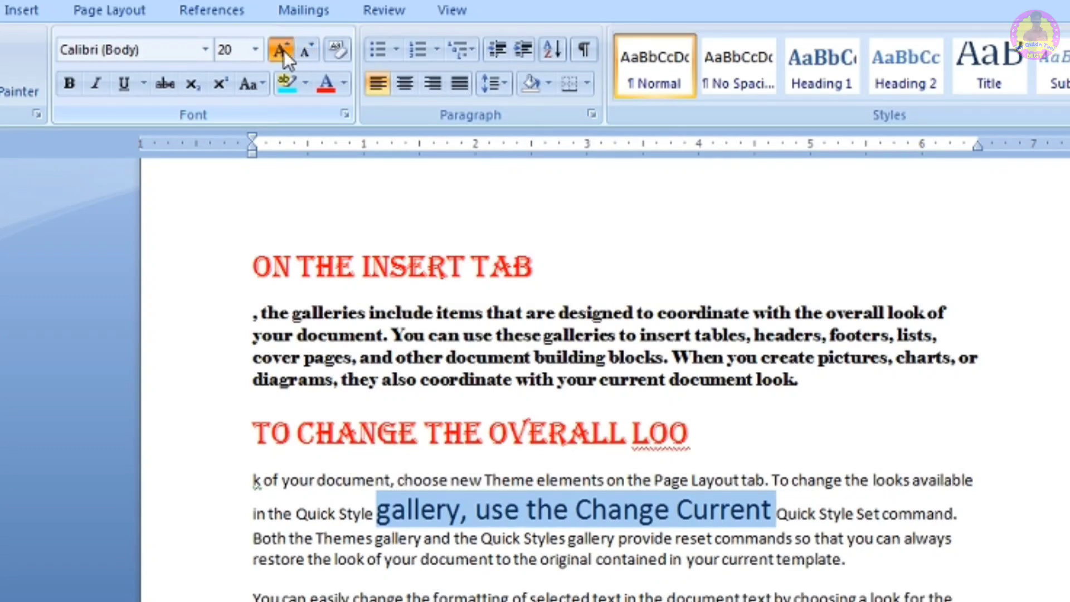
click(283, 51)
click(308, 52)
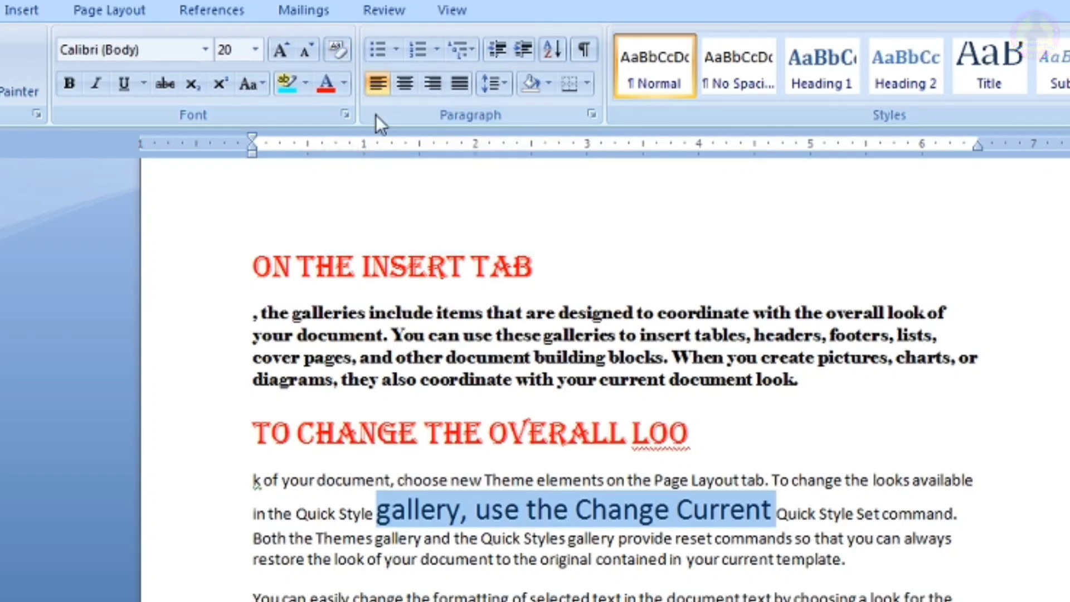
click(548, 362)
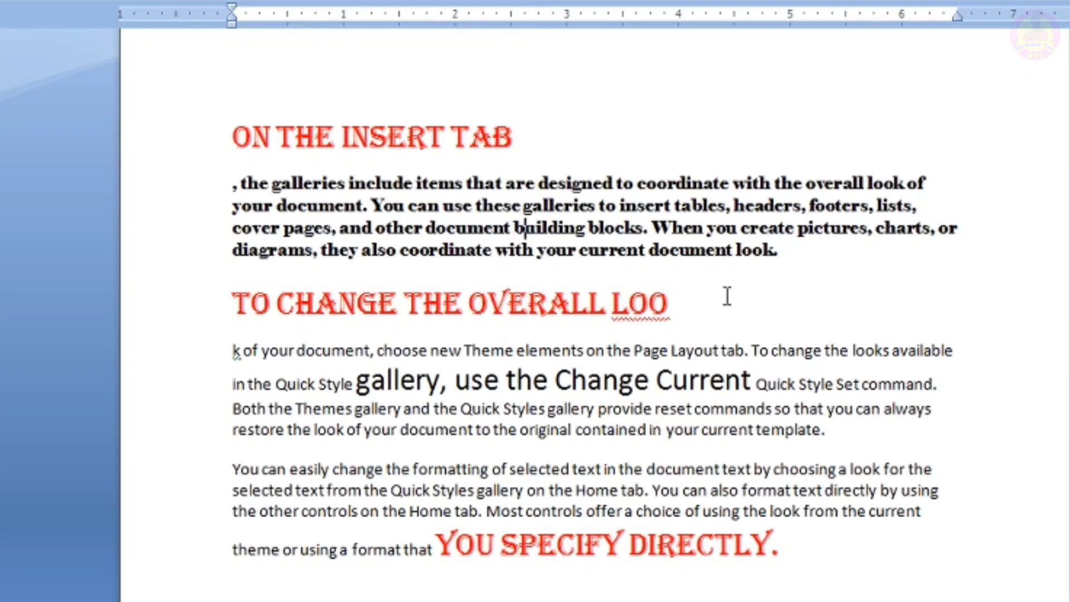
- Clear all formatting from the text between the 'On the Insert tab' heading and the 'To change the overall loo' line
drag(691, 315, 226, 131)
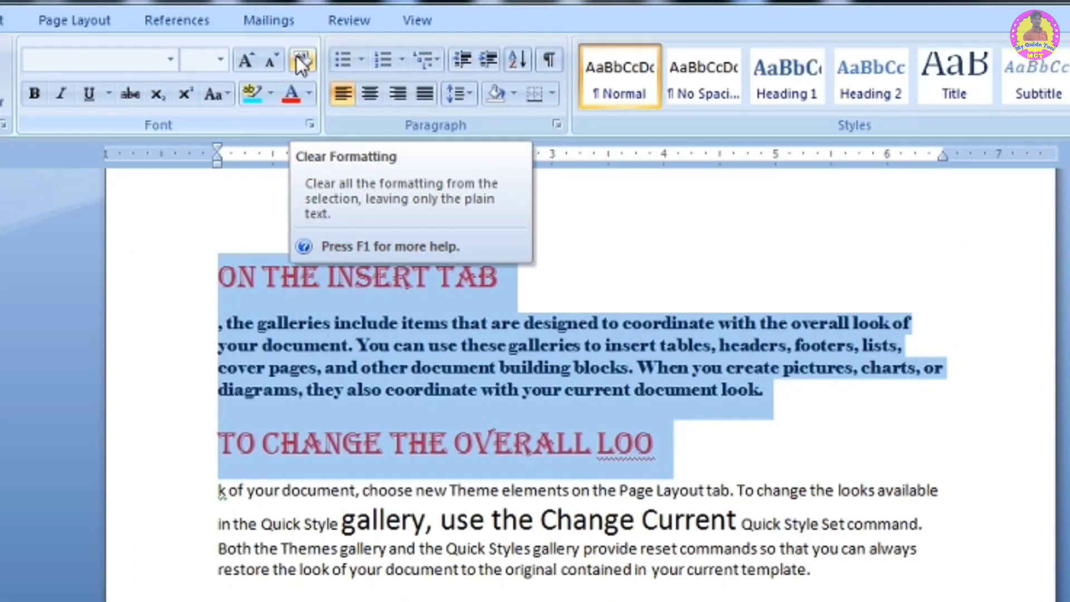
click(301, 60)
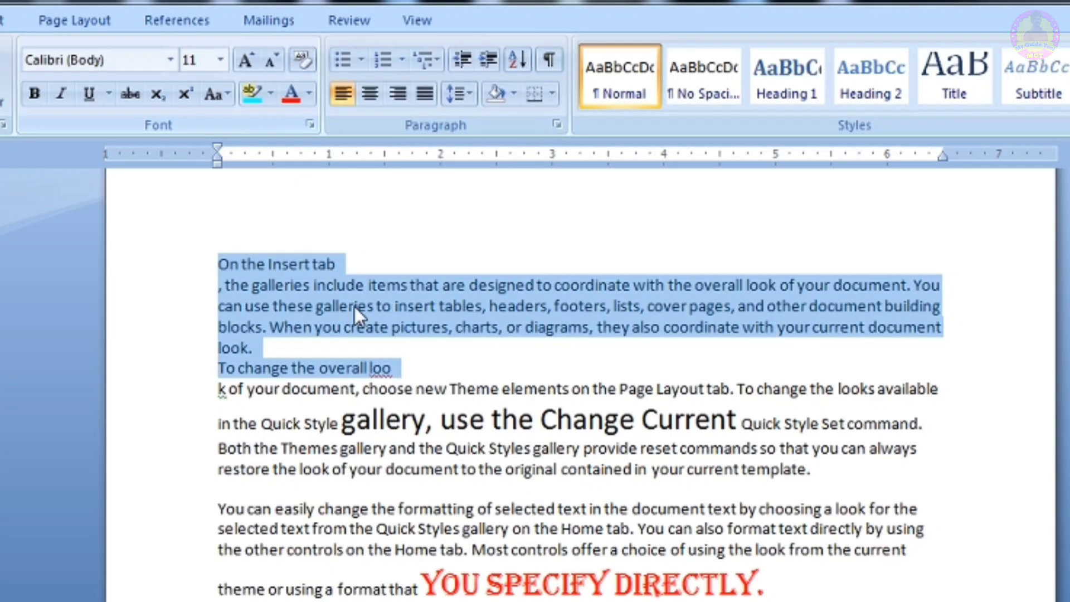
click(363, 327)
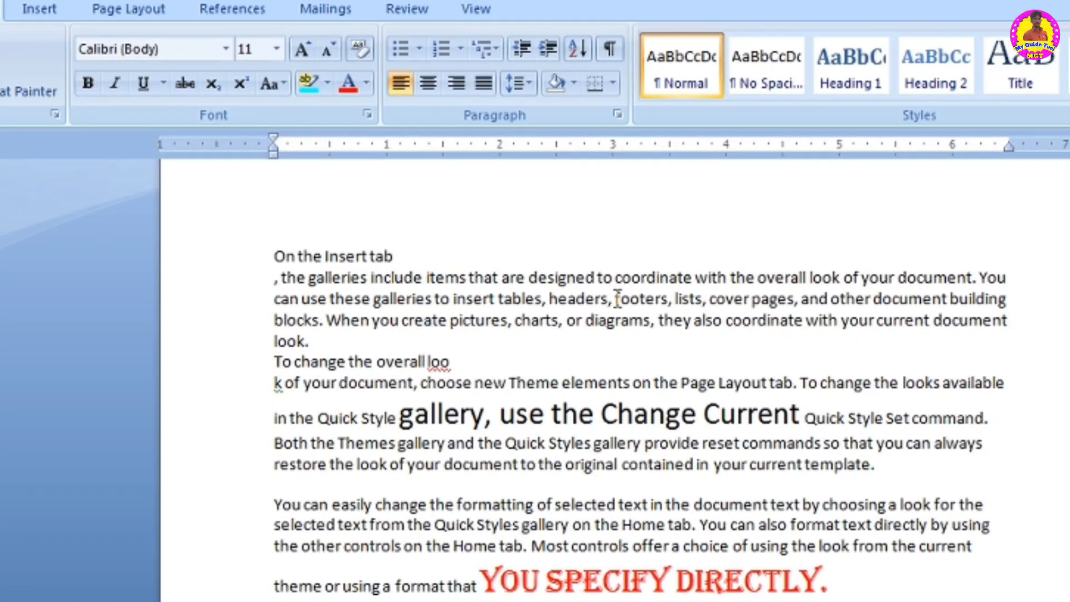
- Make the words 'headers, footers' in the first body paragraph bold
drag(670, 301, 549, 300)
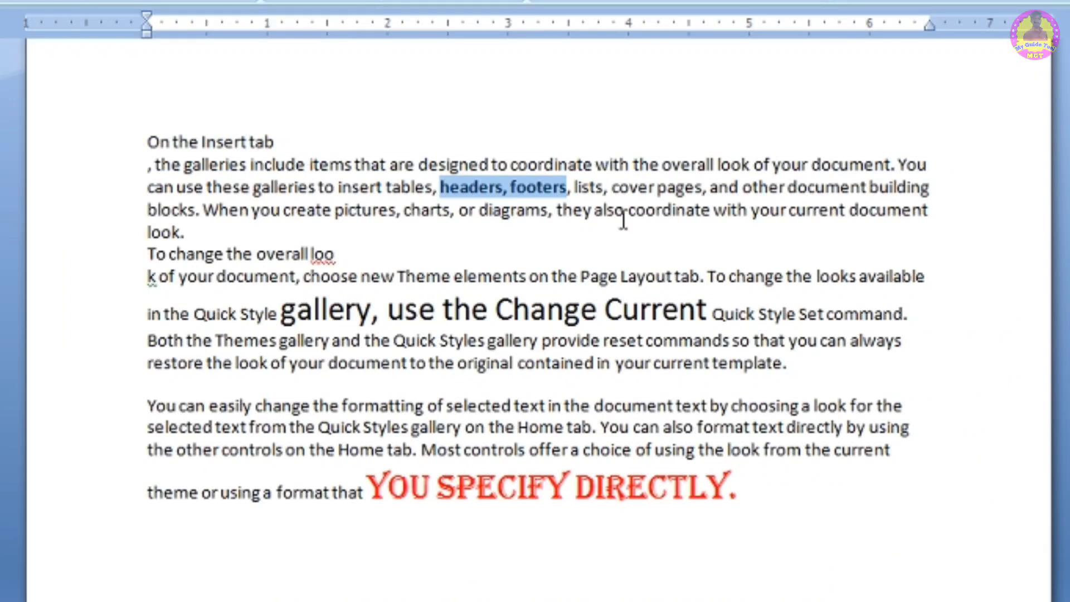
click(624, 218)
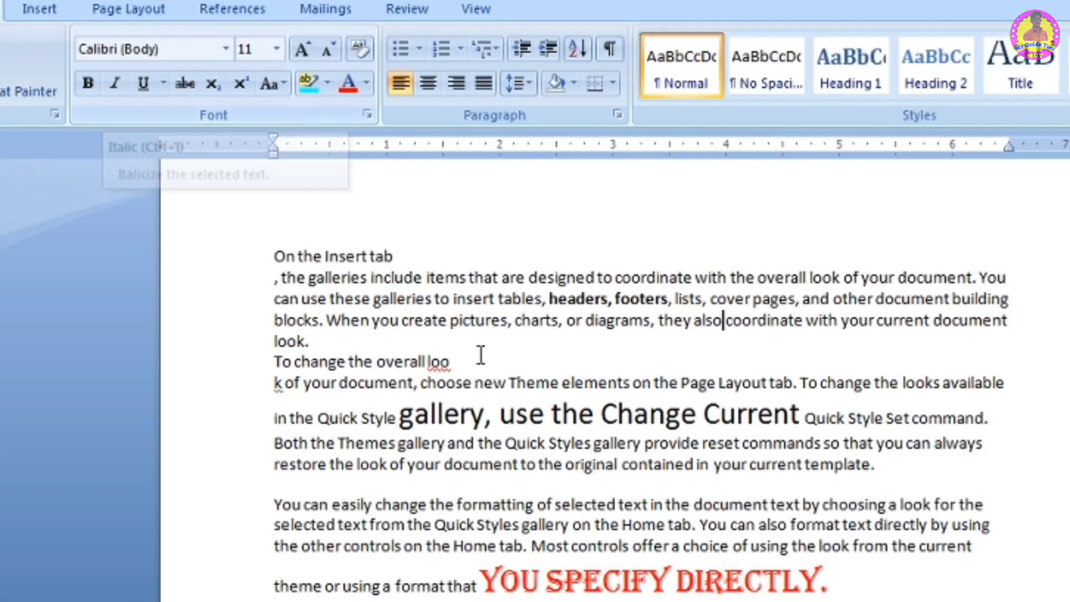
- Underline 'pictures, charts, or diagrams' and set the underline colour to red
drag(651, 322, 498, 328)
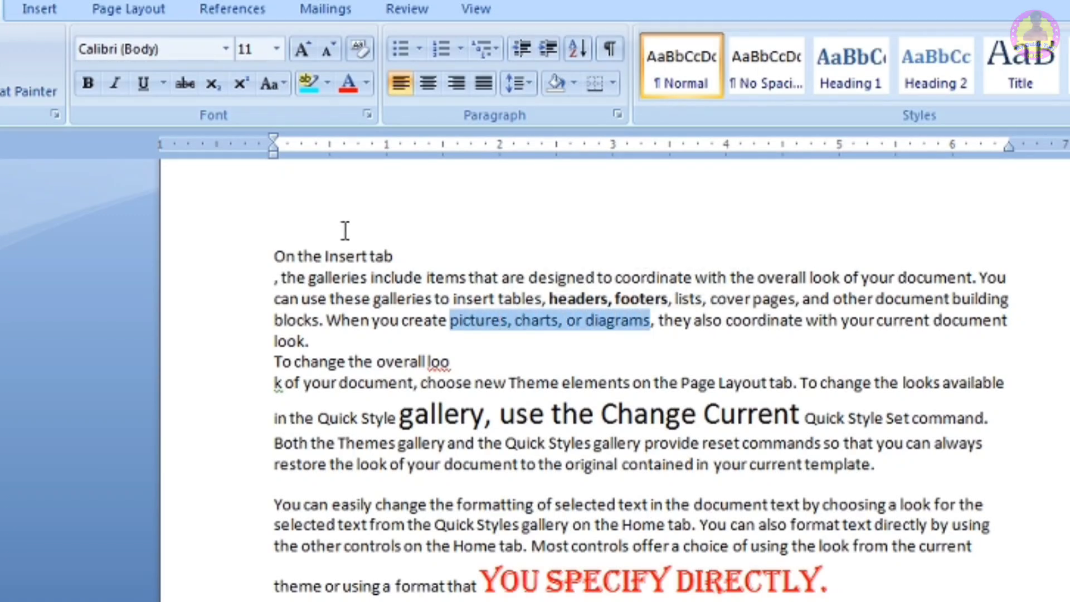
click(117, 80)
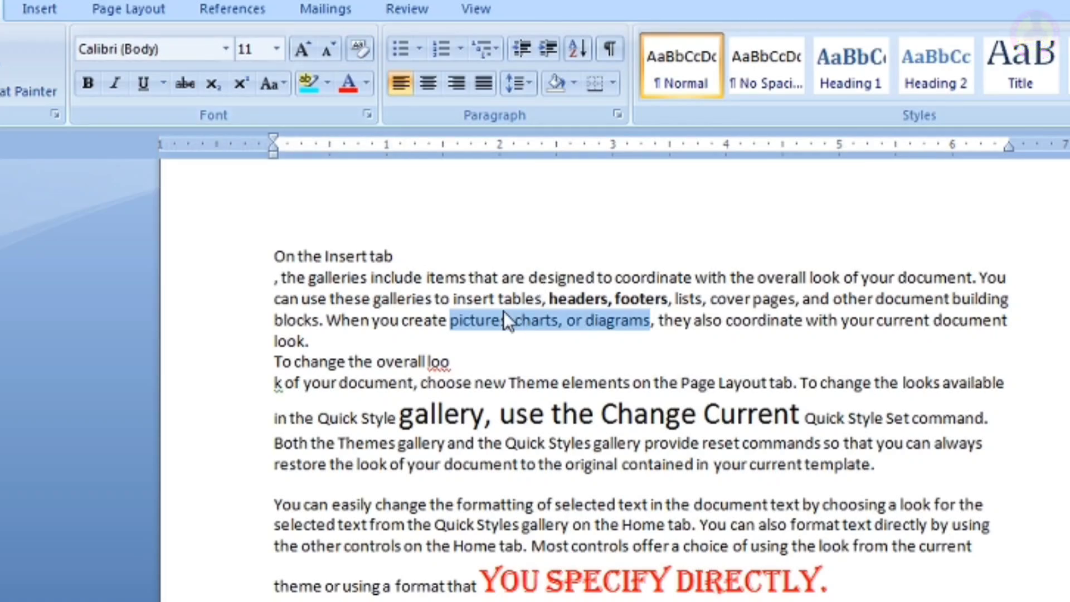
click(163, 83)
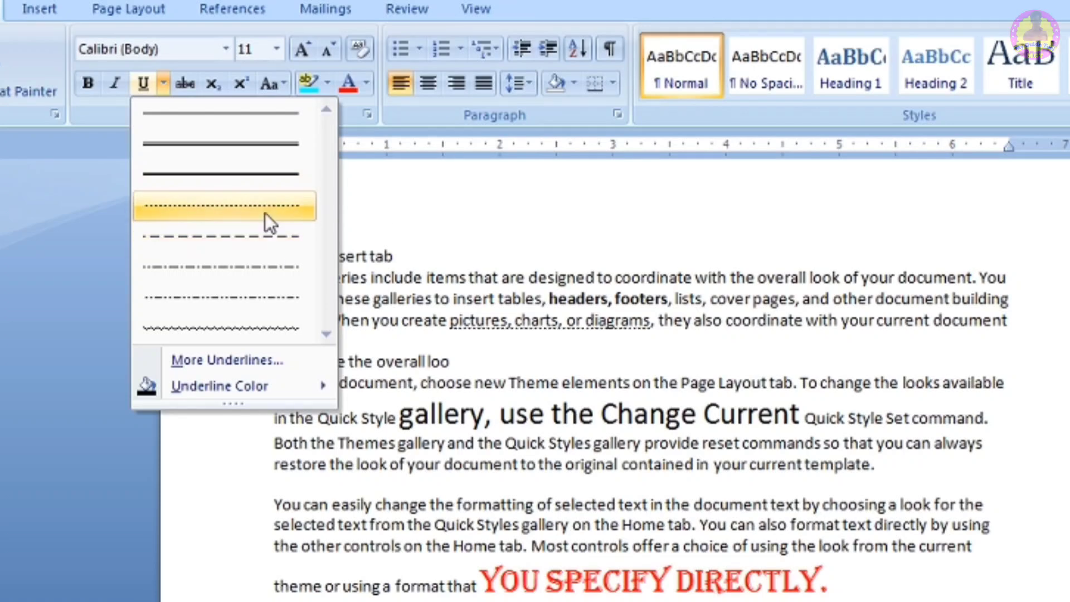
mouse_move(239, 381)
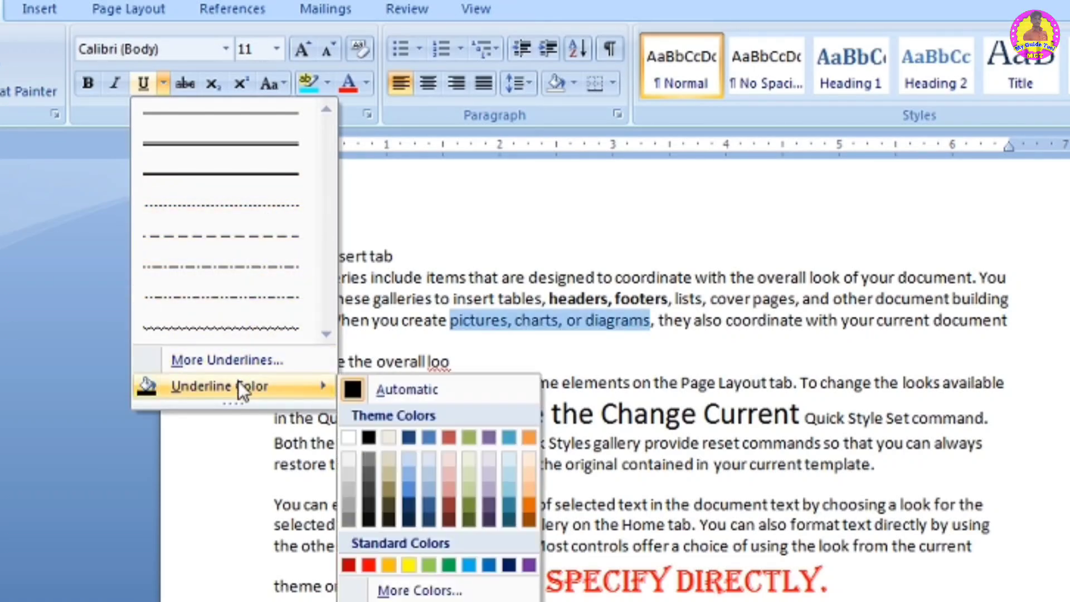
click(368, 564)
click(599, 337)
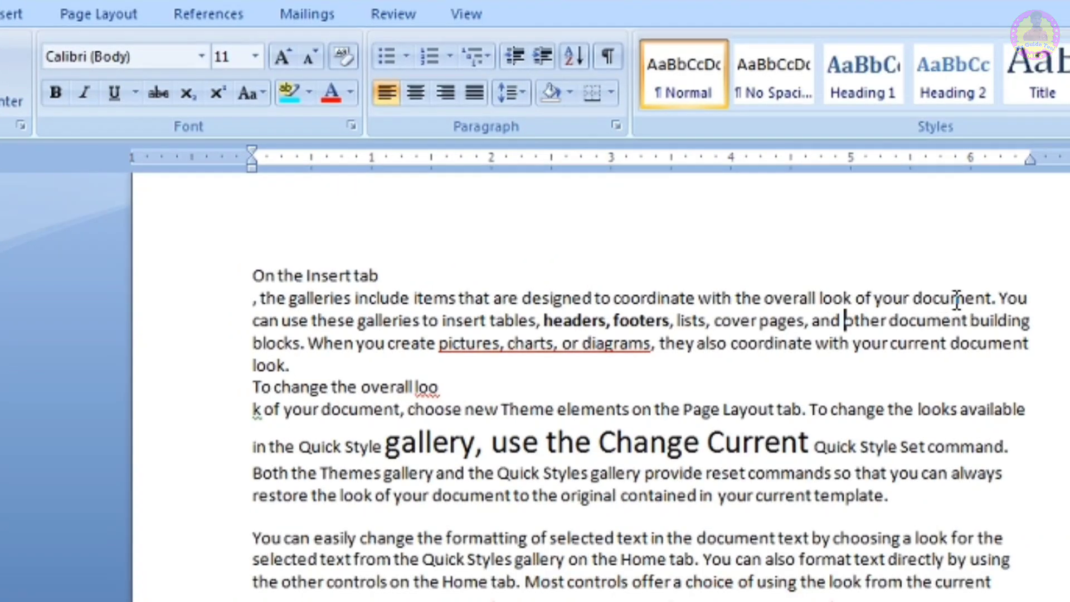
- Apply strikethrough to the words 'overall look of your document'
drag(971, 278, 768, 273)
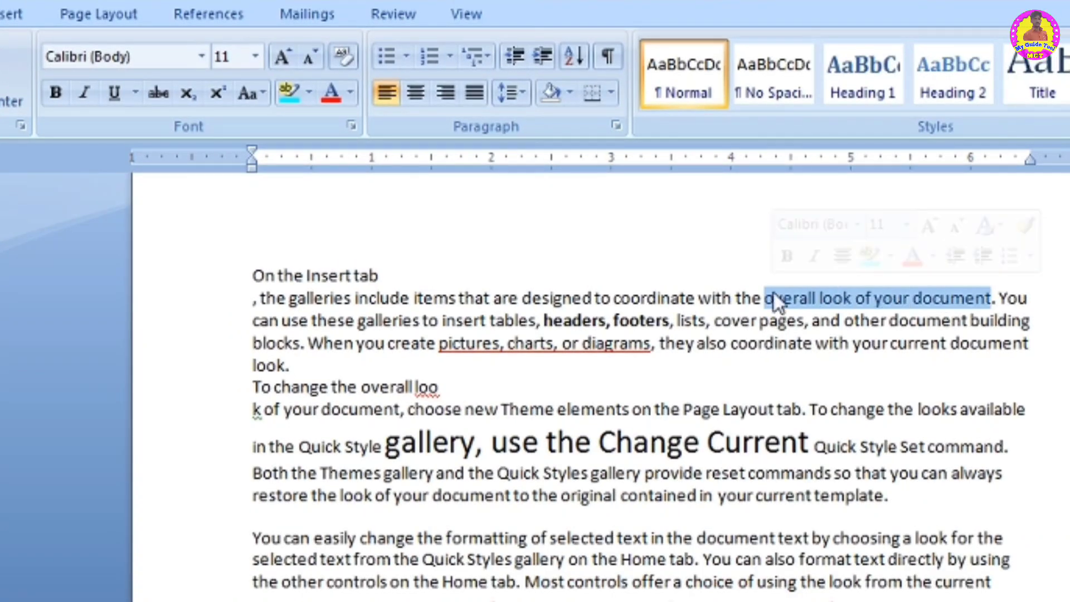
click(159, 93)
click(889, 342)
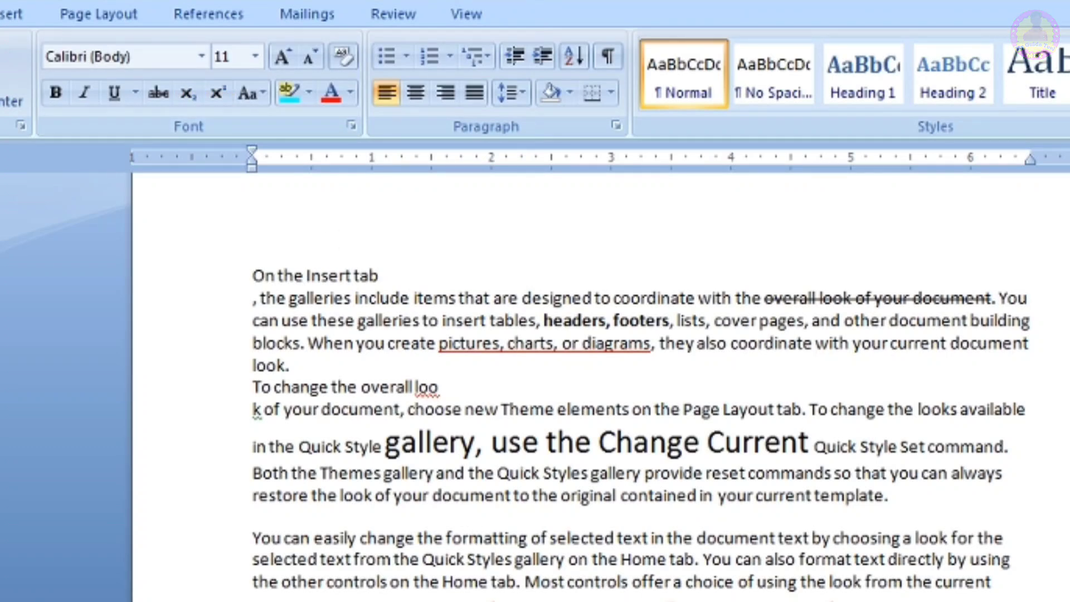
- Type CO2 on a new line at the document's end and enlarge it to size 36
text(c)
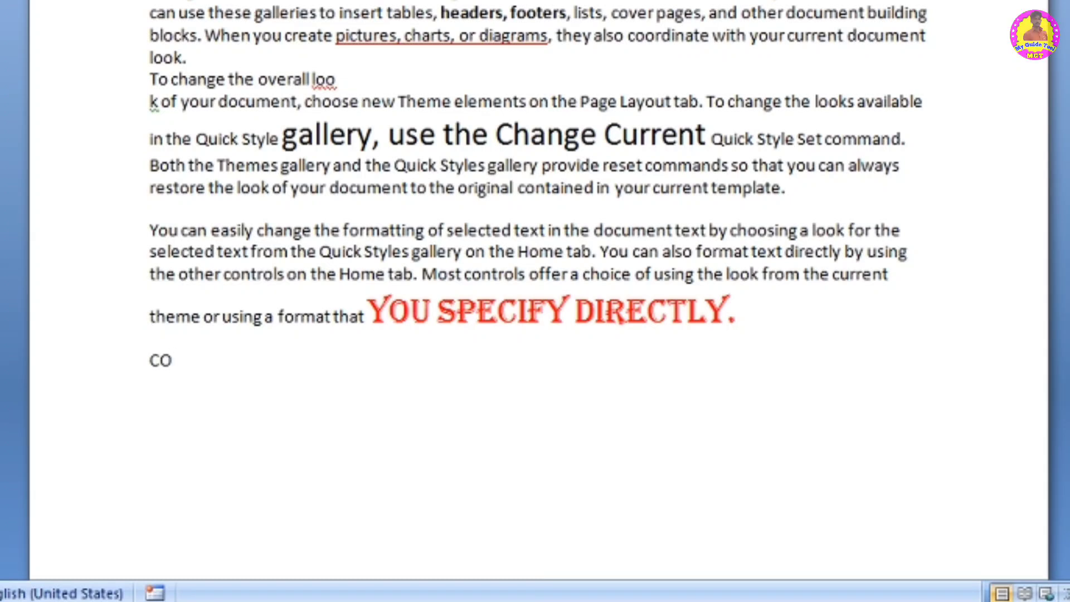
text(O2)
drag(212, 378, 100, 363)
key(ctrl+shift+period)
key(ctrl+shift+period)
key(ctrl+shift+period)
key(ctrl+shift+period)
key(ctrl+shift+period)
key(ctrl+shift+period)
key(ctrl+shift+period)
key(ctrl+shift+period)
key(ctrl+shift+period)
key(ctrl+shift+period)
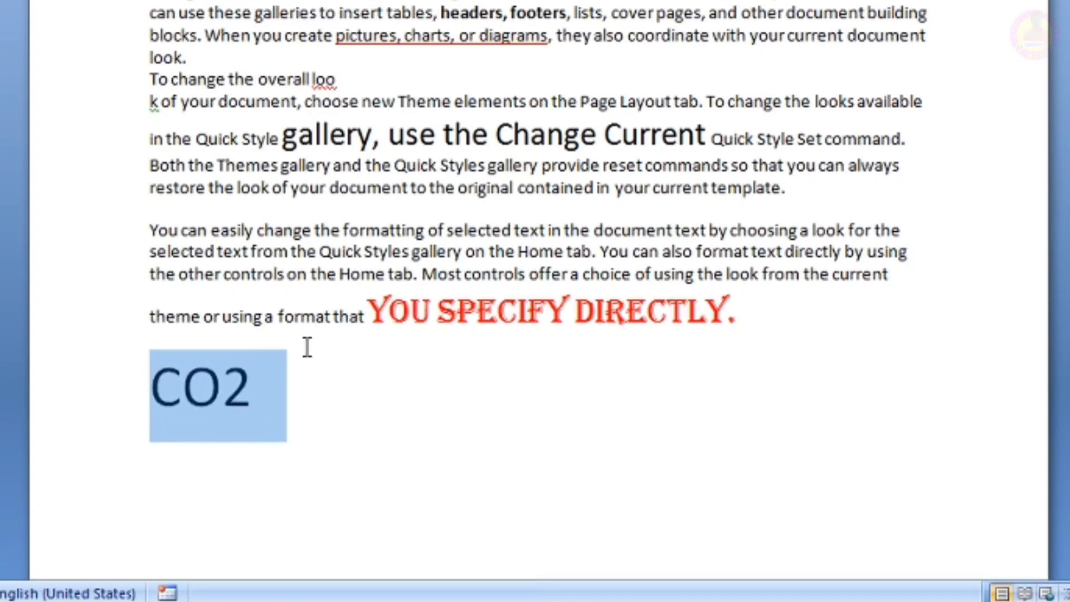
click(303, 371)
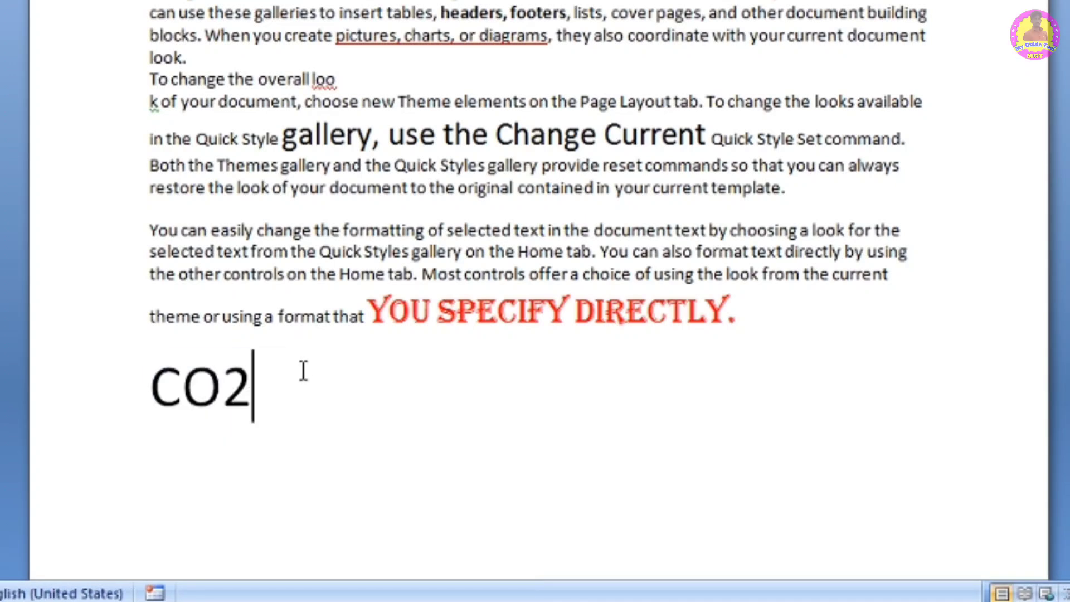
- Add a line reading 10th and make its 'th' superscript
key(Return)
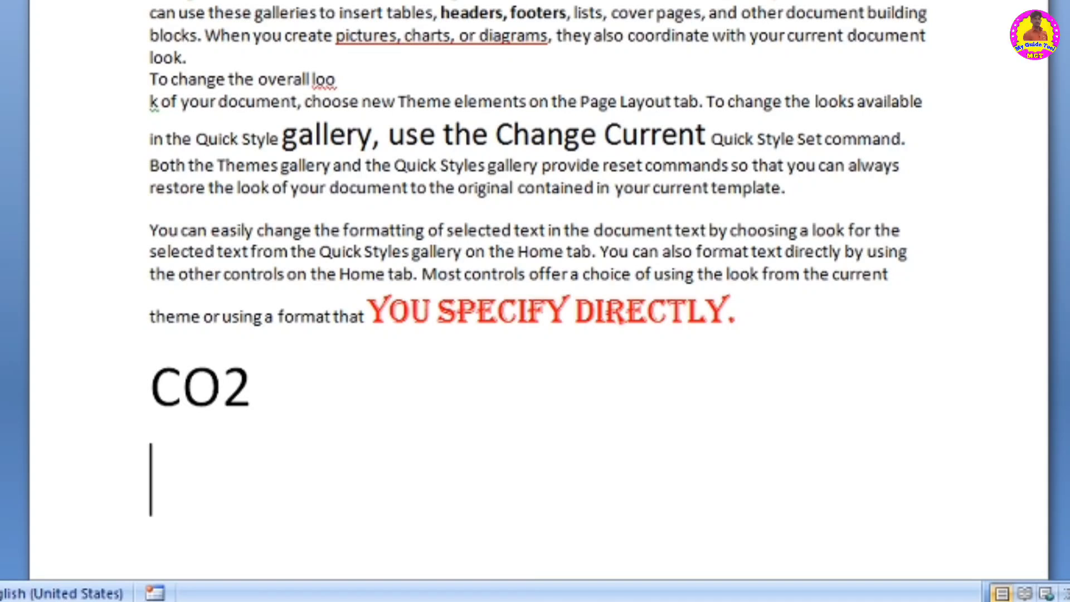
text(10th)
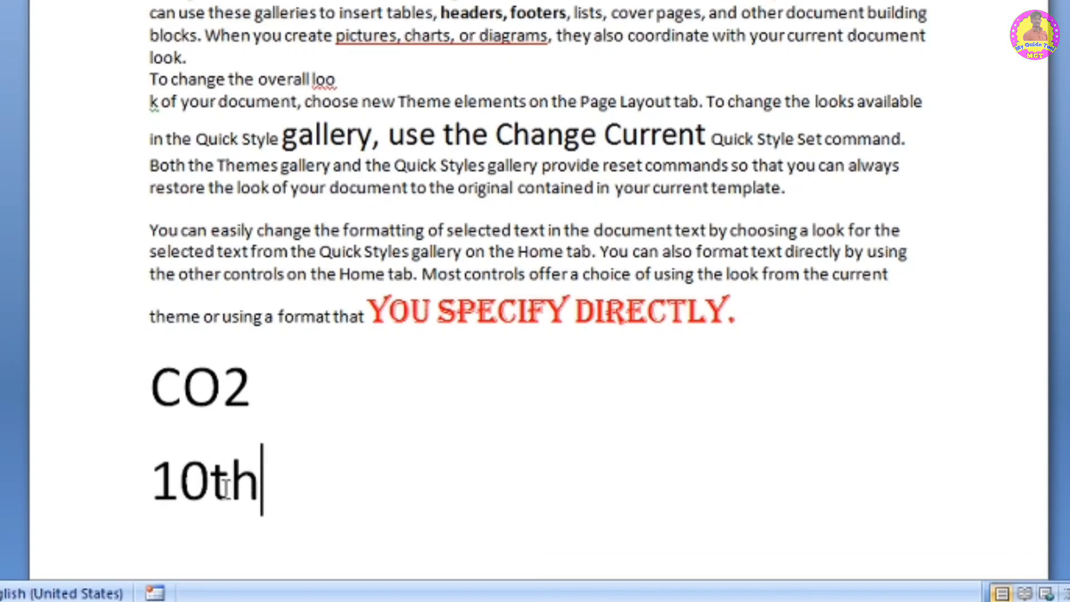
drag(209, 485, 256, 504)
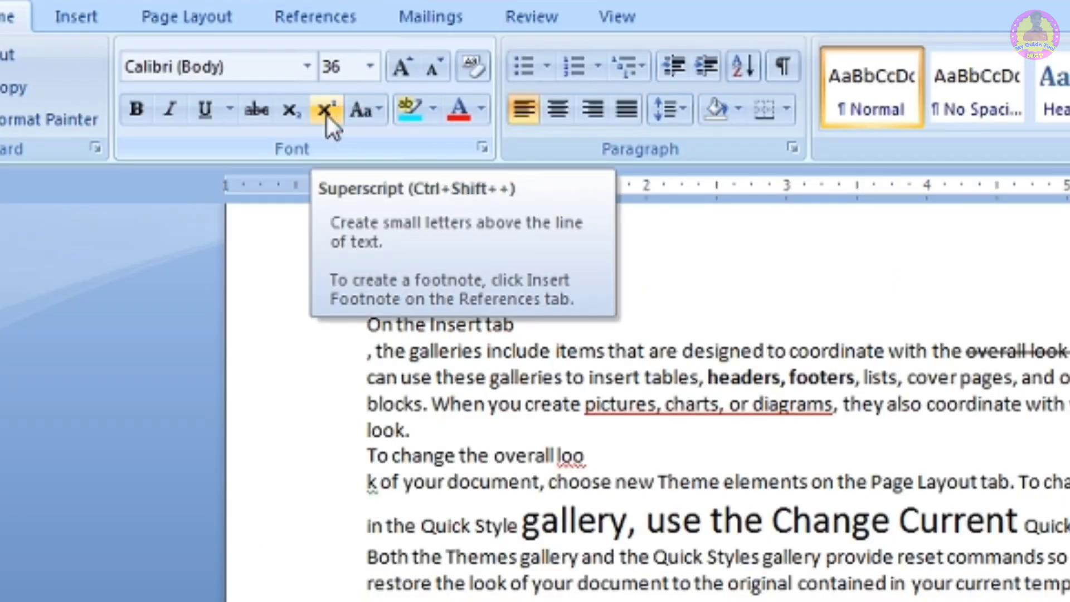
click(325, 111)
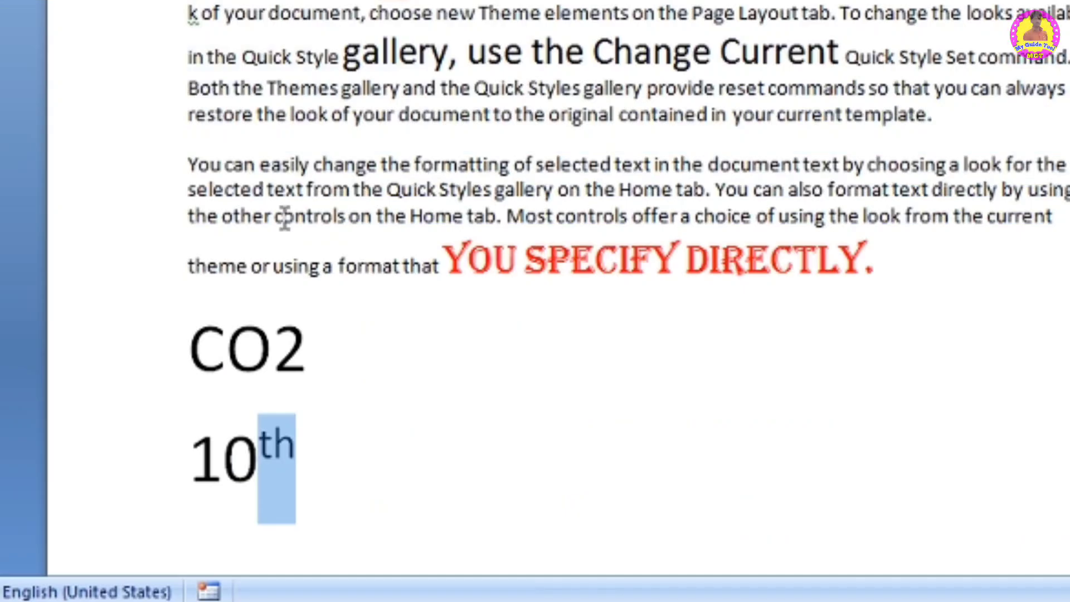
- Make the 2 in CO2 subscript
drag(306, 352, 272, 351)
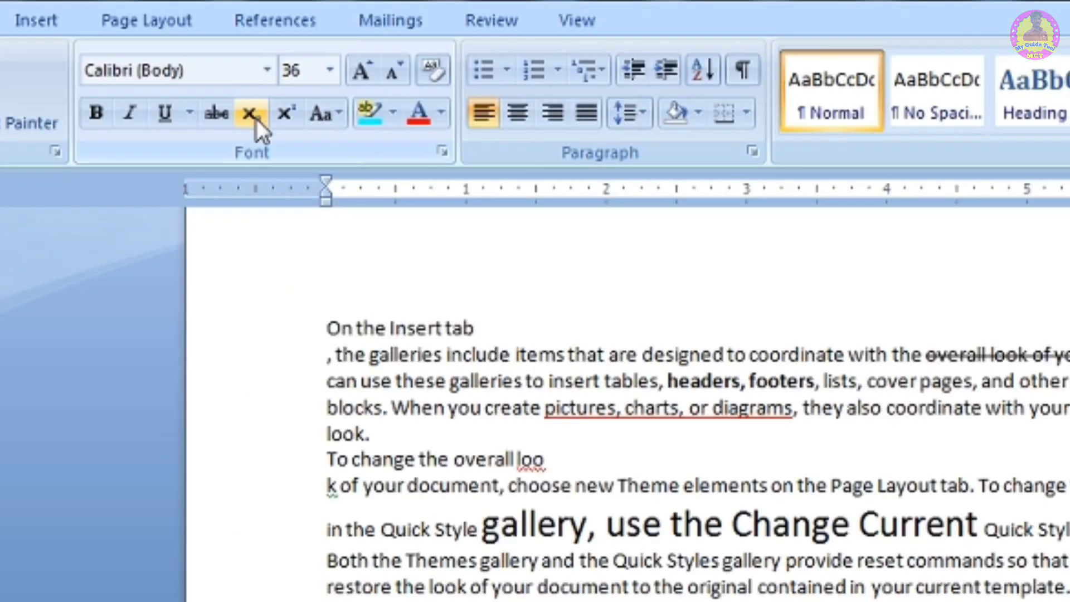
click(256, 118)
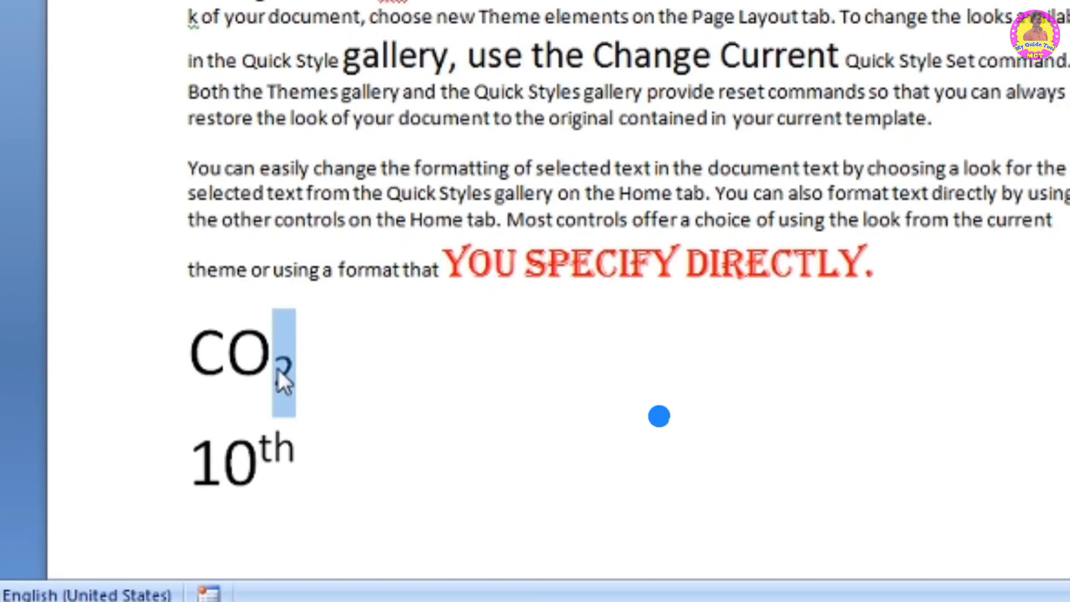
click(363, 413)
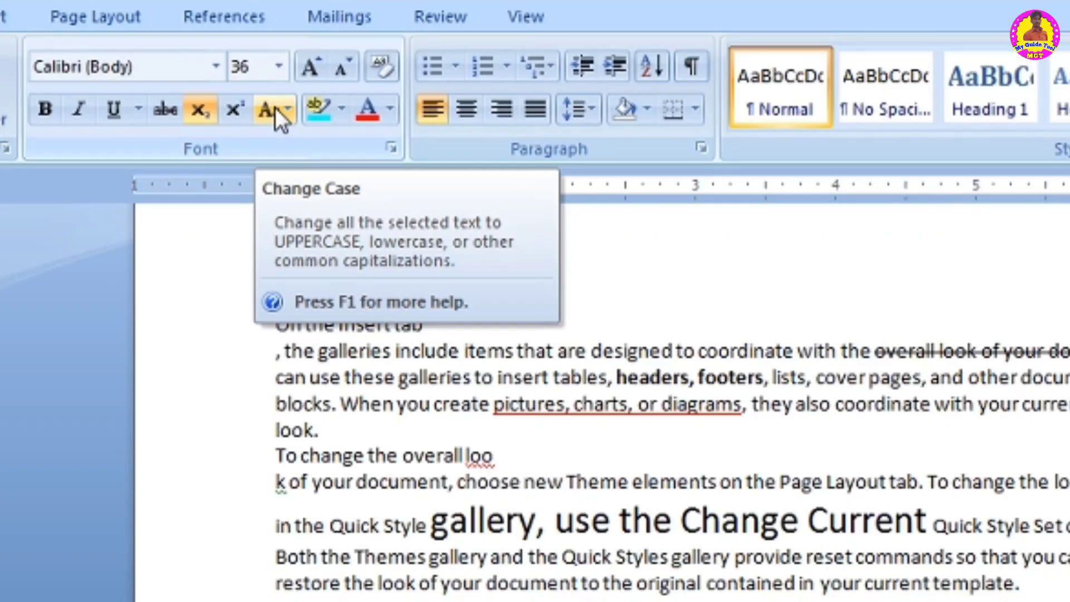
- Select the typed sample name and enlarge it to size 16 with Grow Font
click(275, 107)
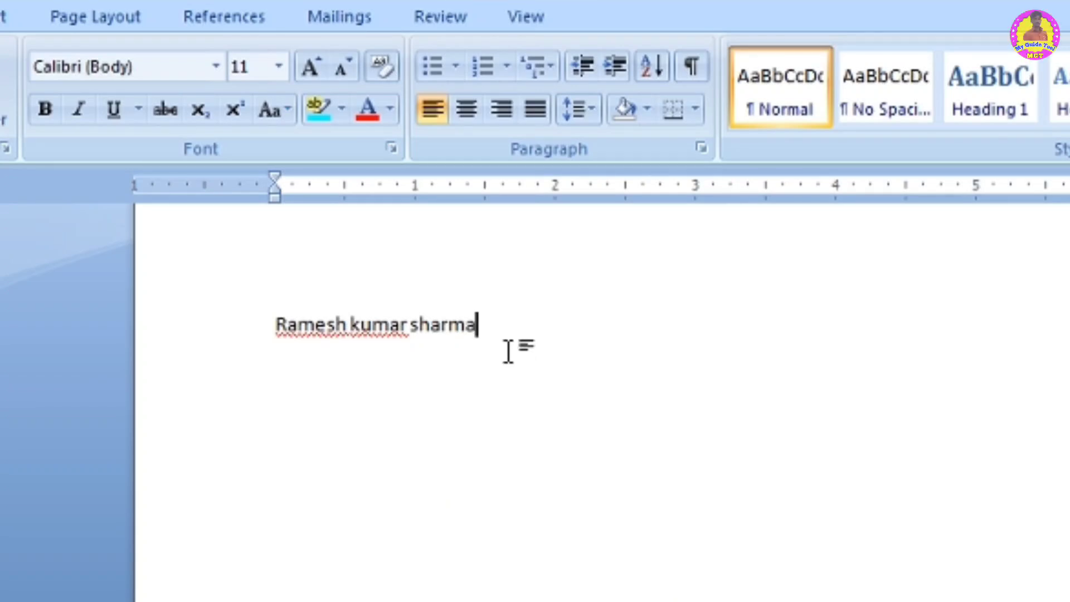
drag(482, 325, 273, 325)
click(314, 66)
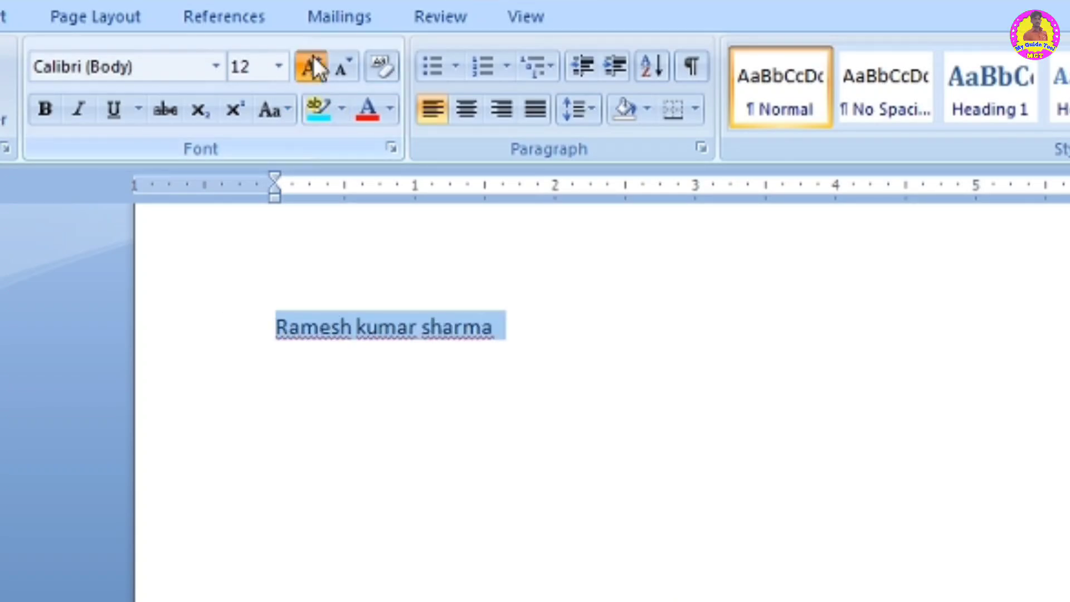
click(313, 66)
click(314, 66)
click(632, 384)
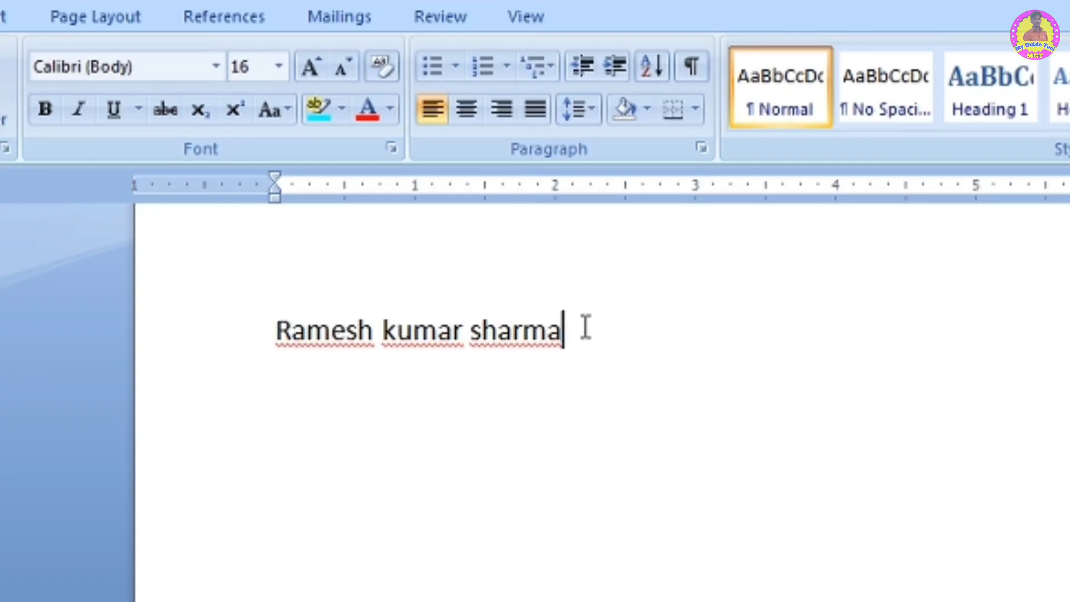
- Select the sample name and open the Change Case options
drag(585, 328, 335, 302)
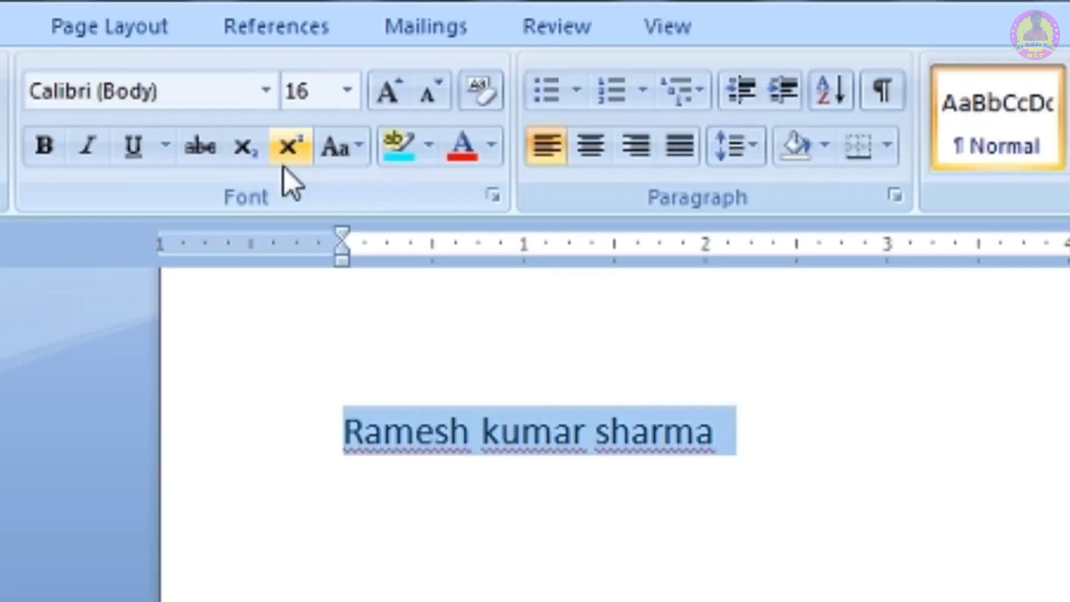
click(337, 152)
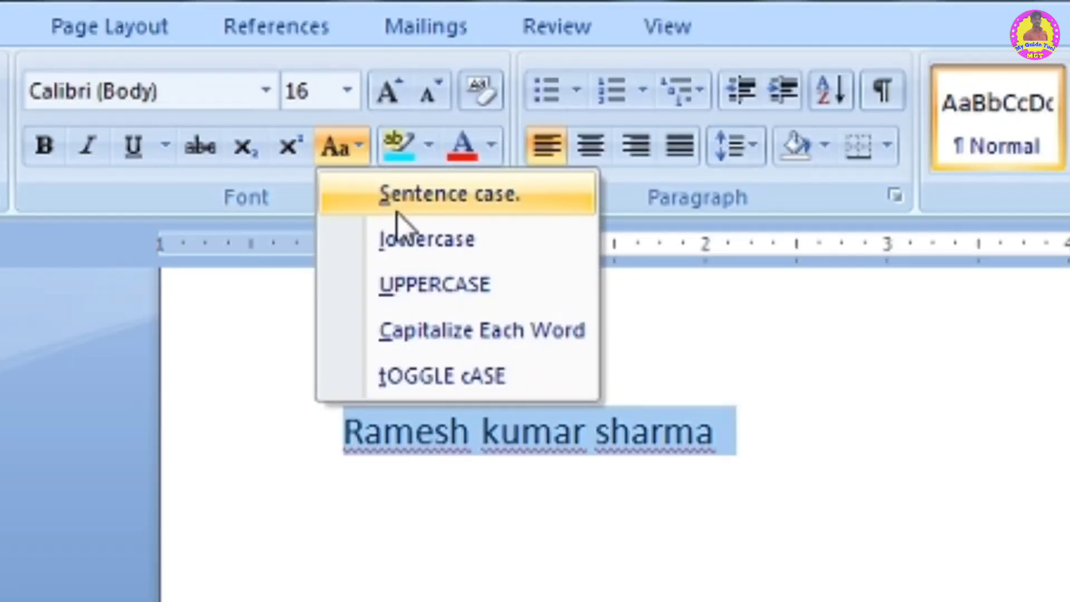
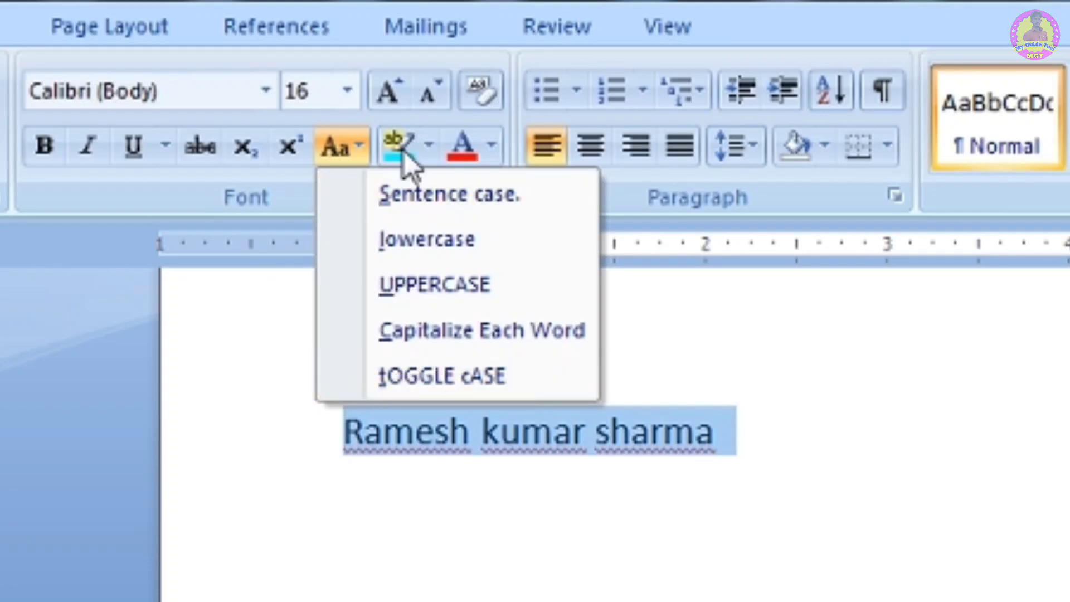
- Convert the sample name to Sentence case, then to lowercase
click(443, 196)
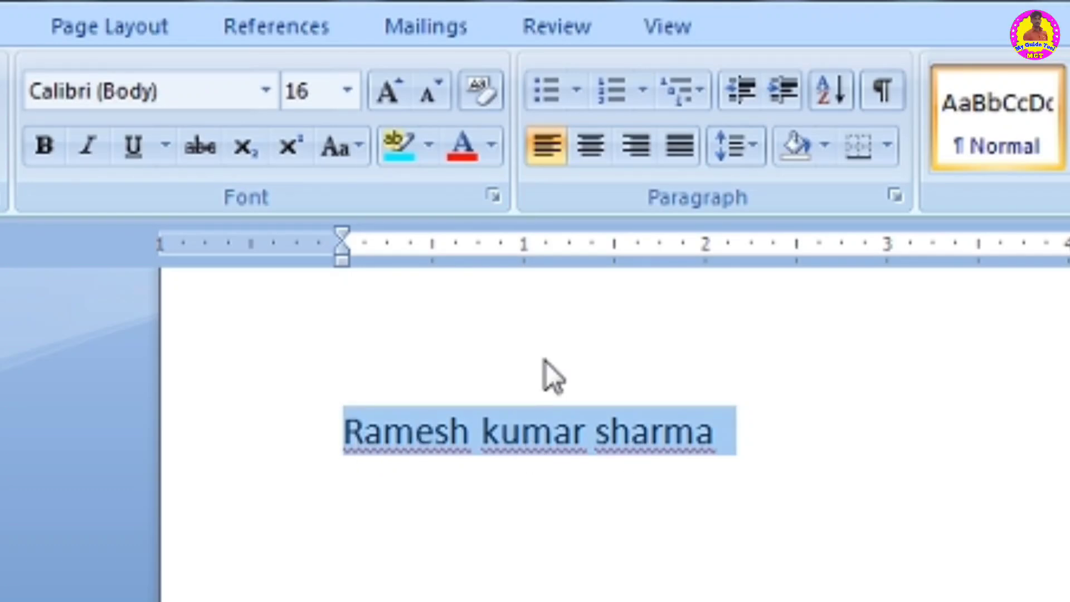
click(349, 152)
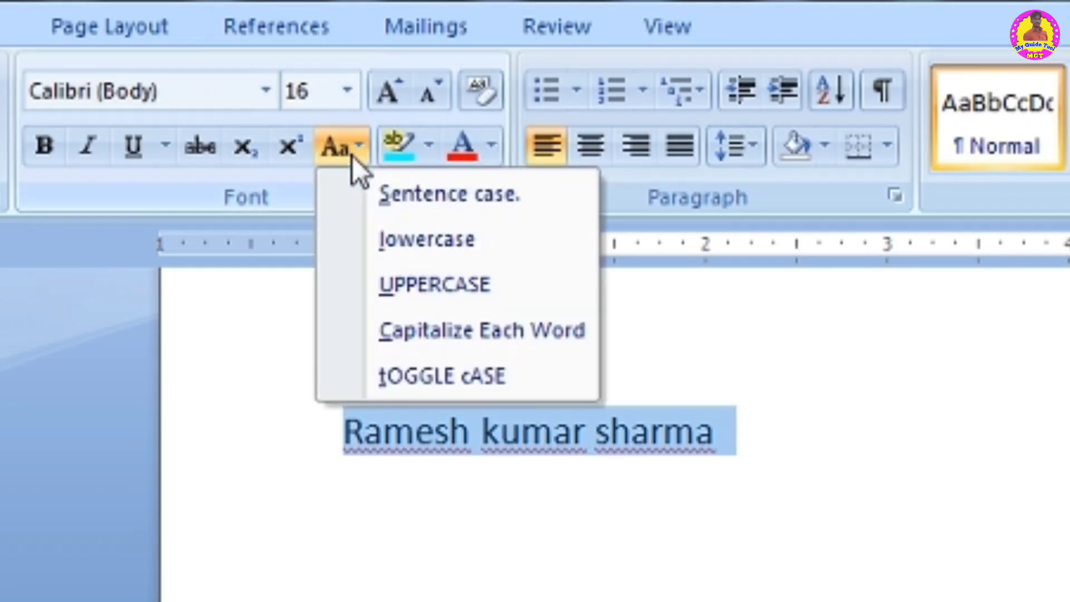
click(428, 239)
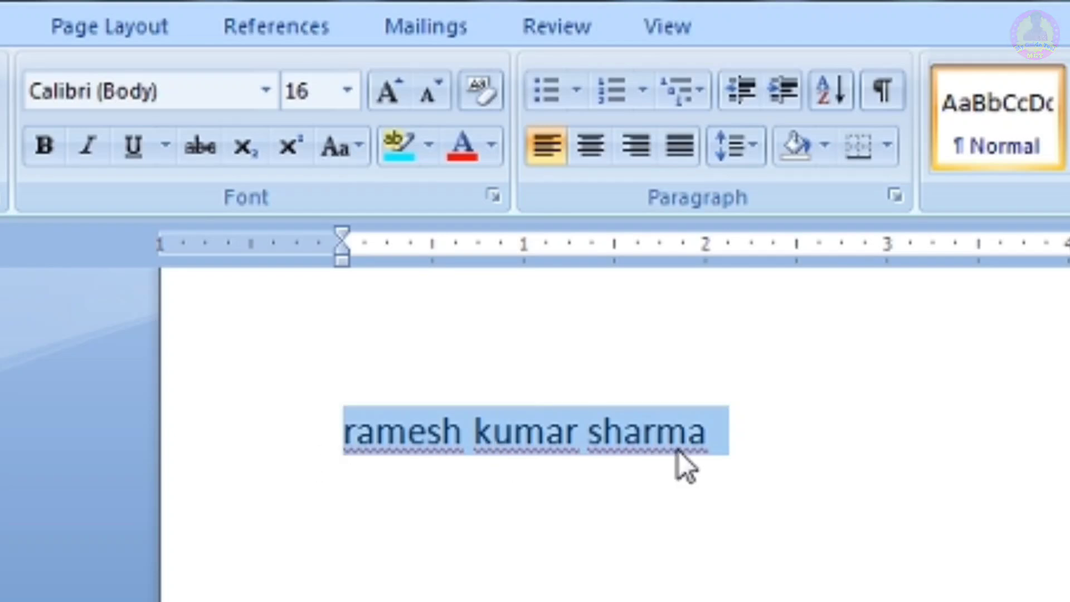
- Change the sample name to UPPERCASE, then to Capitalize Each Word
click(343, 143)
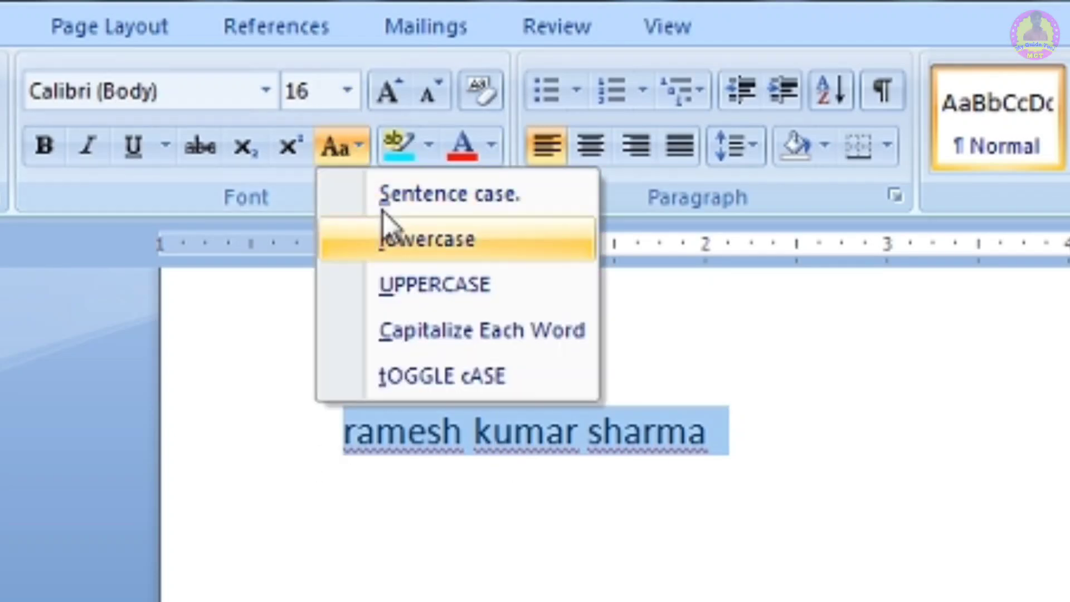
click(449, 284)
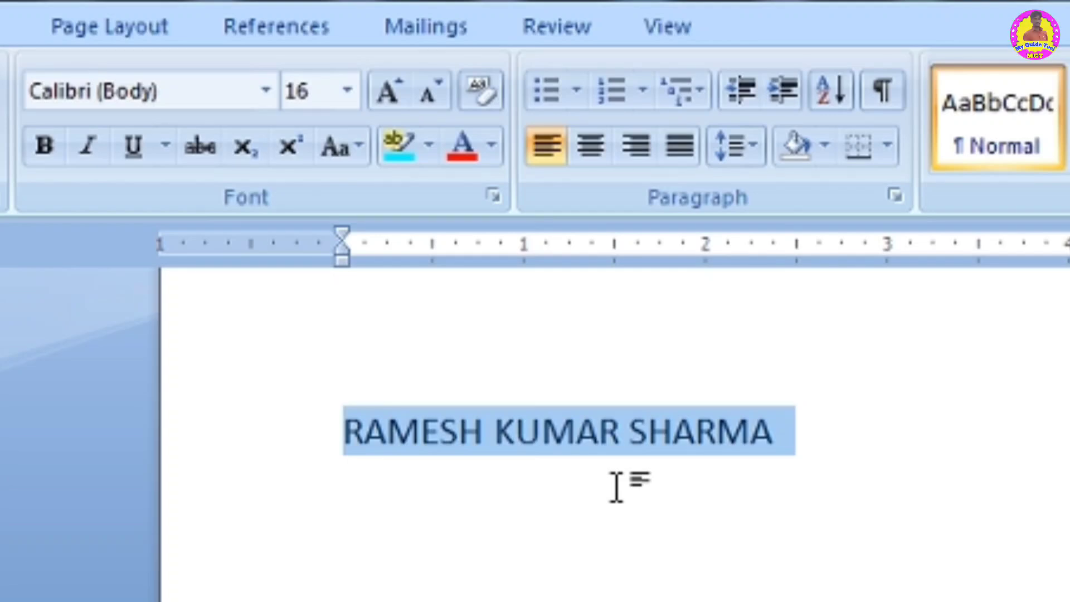
click(350, 148)
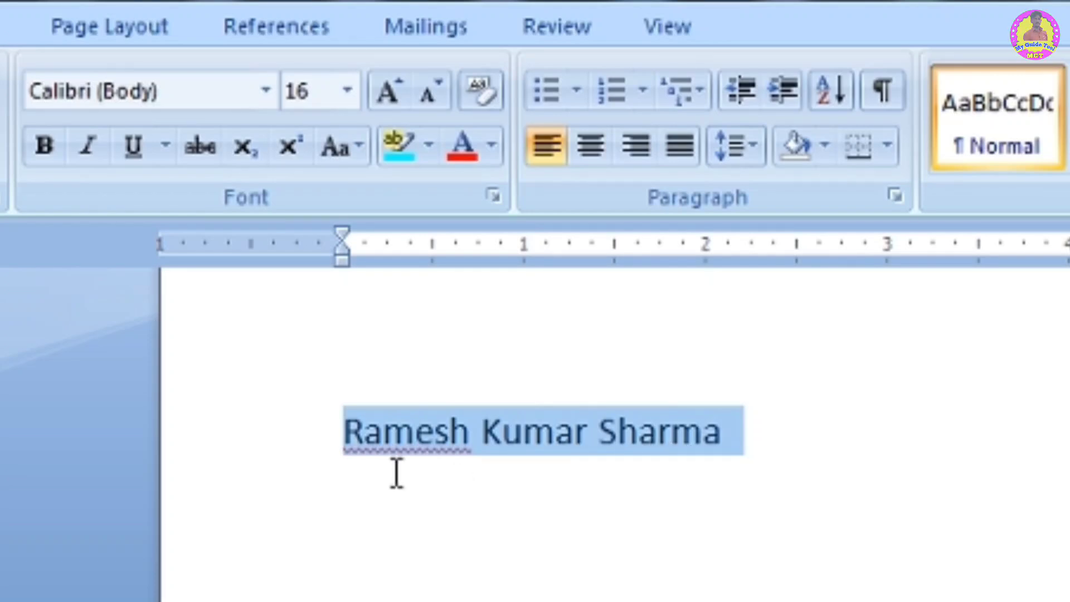
- Select the whole sample name line and apply tOGGLE cASE to it
click(366, 446)
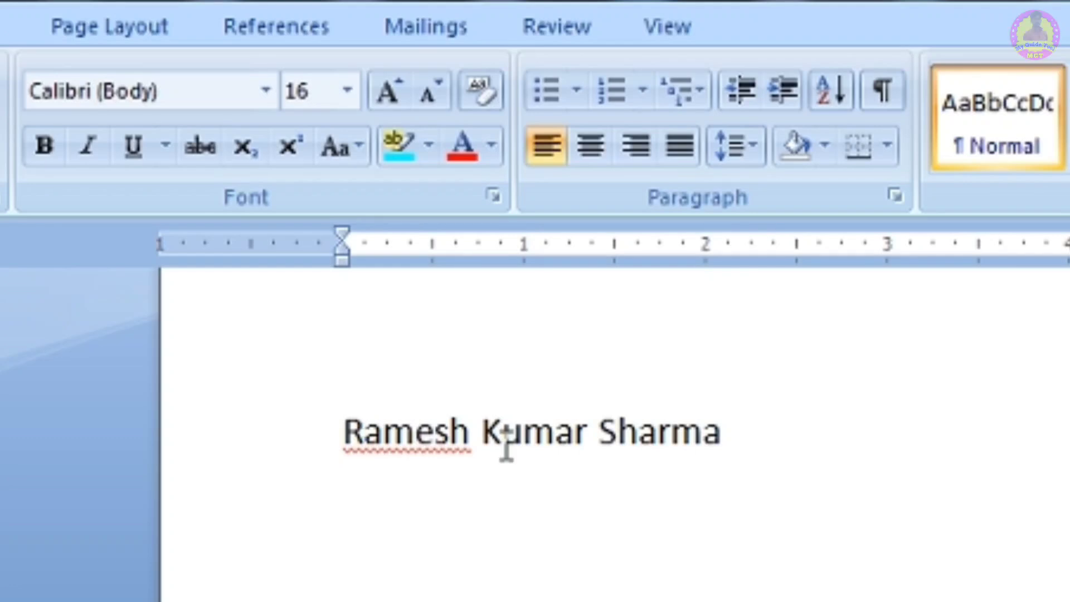
triple_click(783, 437)
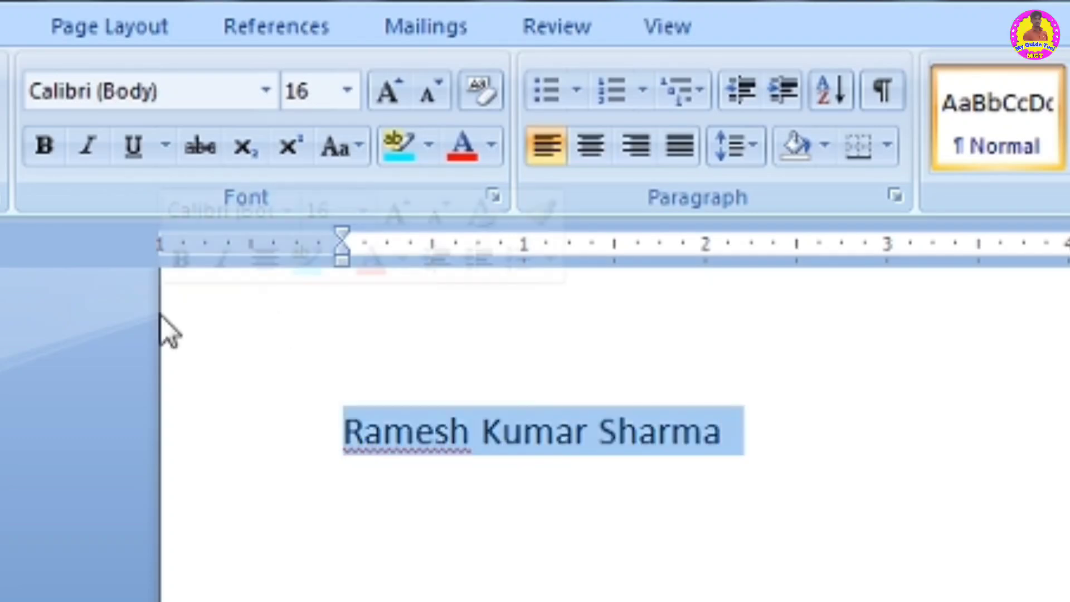
click(332, 154)
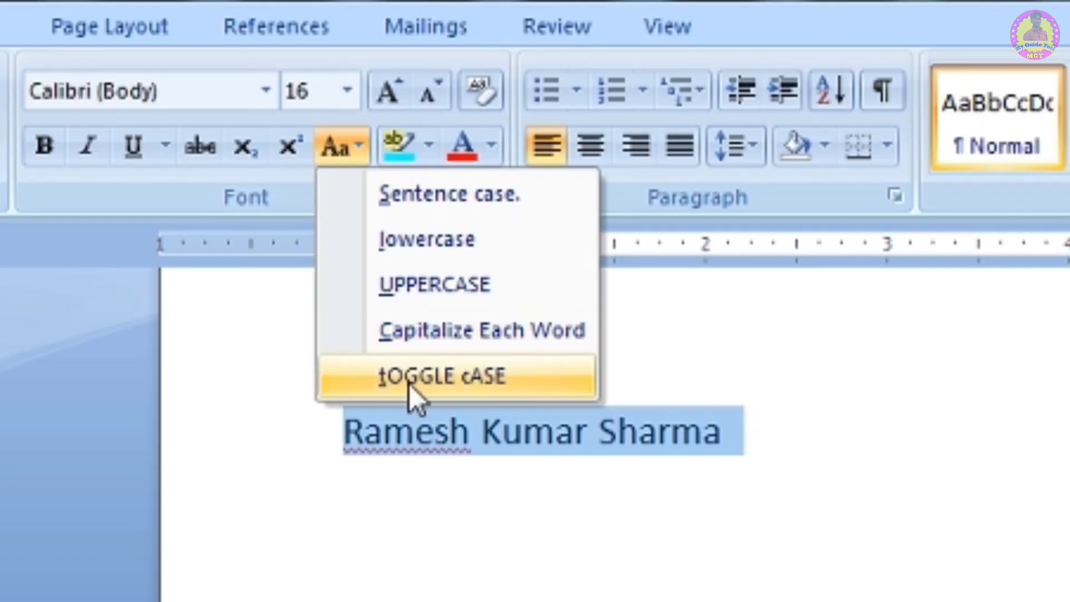
click(425, 383)
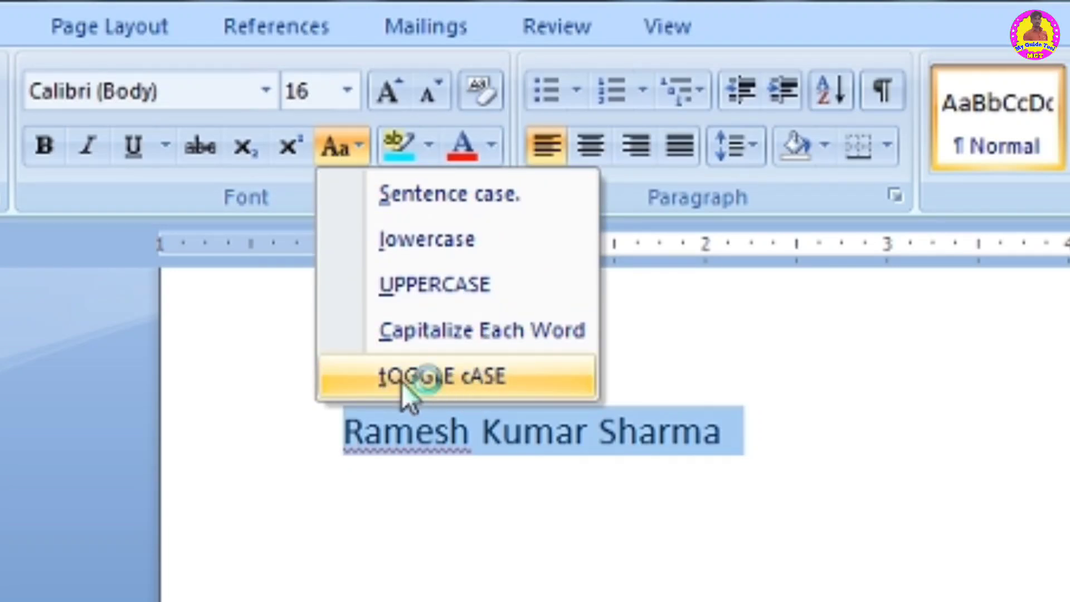
click(454, 369)
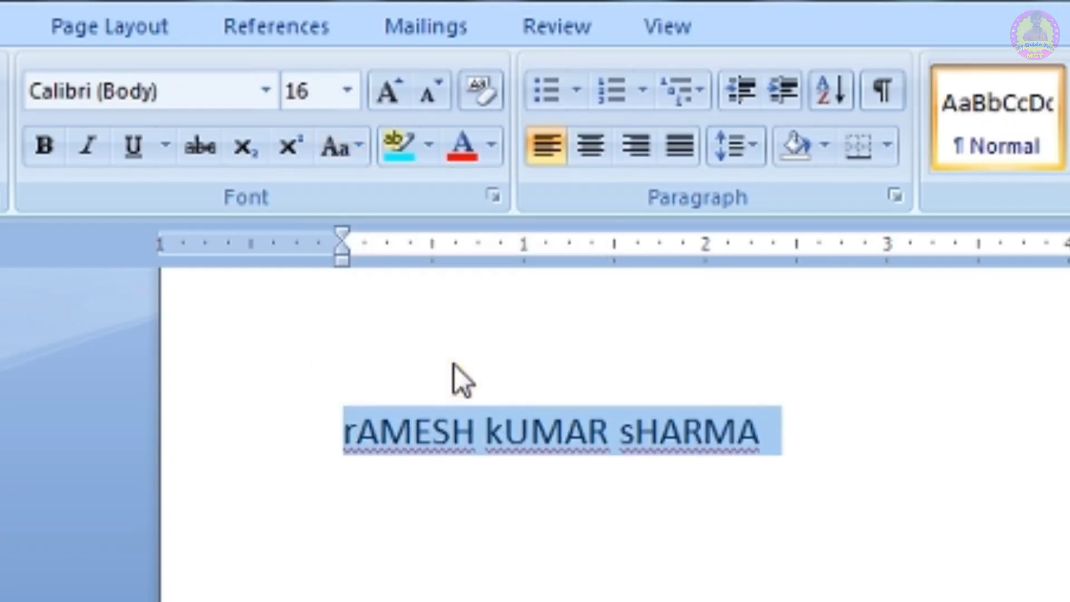
click(550, 526)
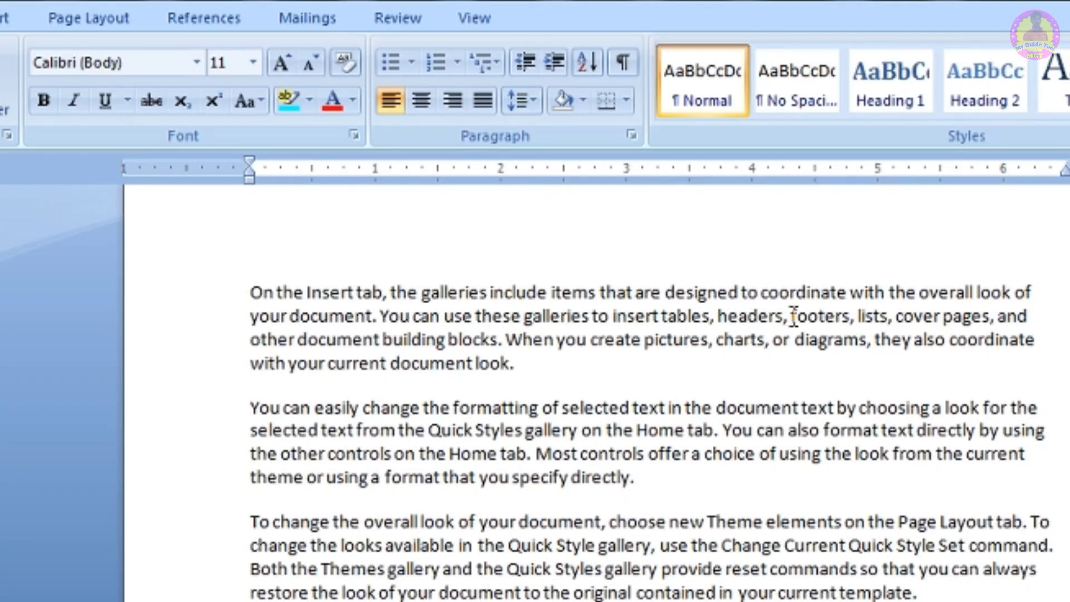
- Highlight the word 'headers,' in the first paragraph in turquoise
drag(793, 316, 719, 316)
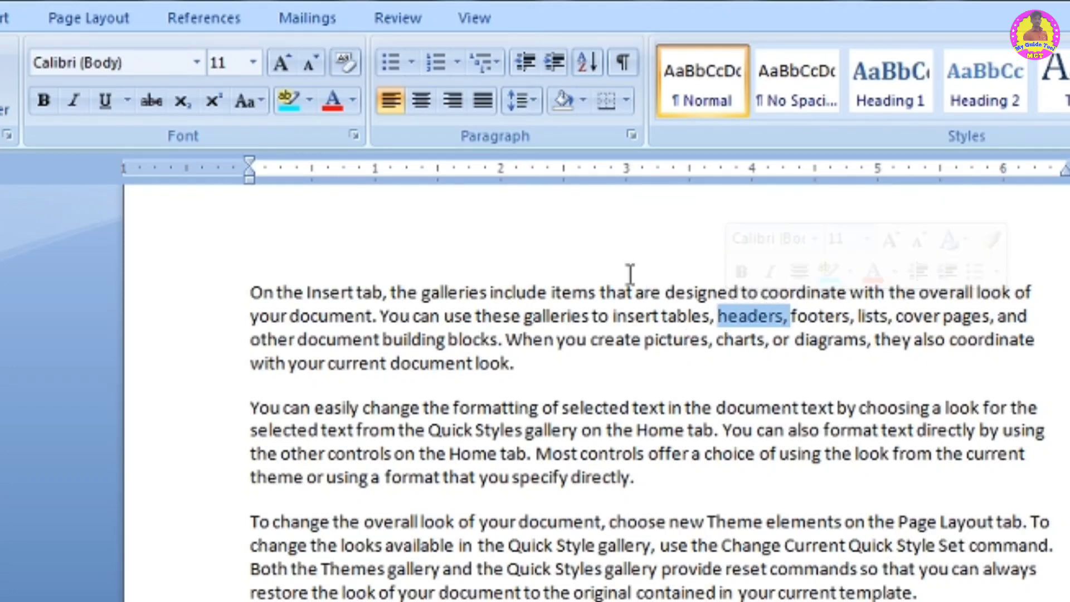
click(307, 101)
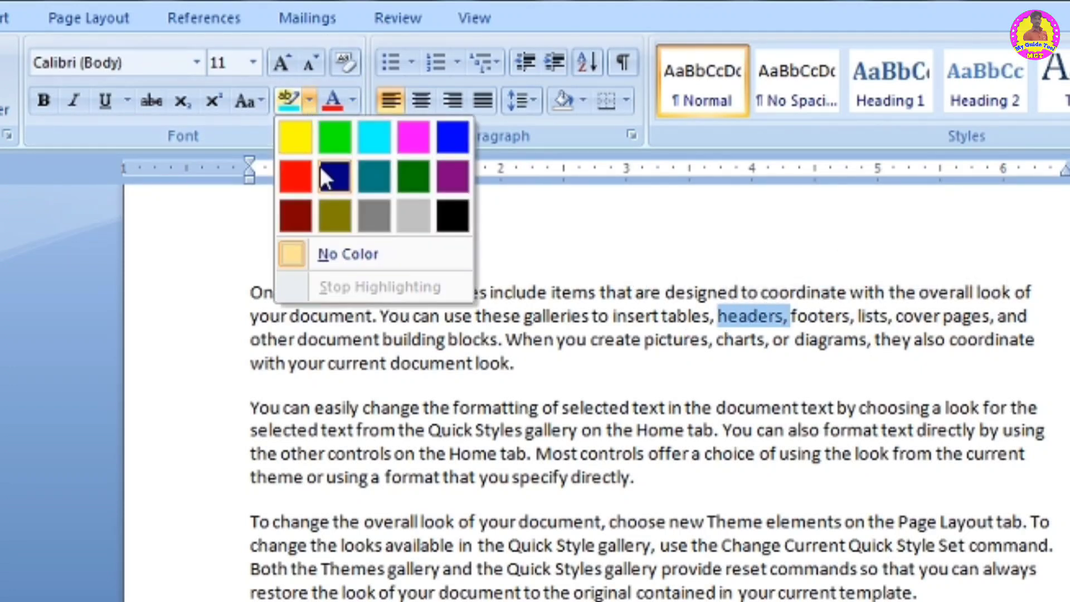
click(376, 142)
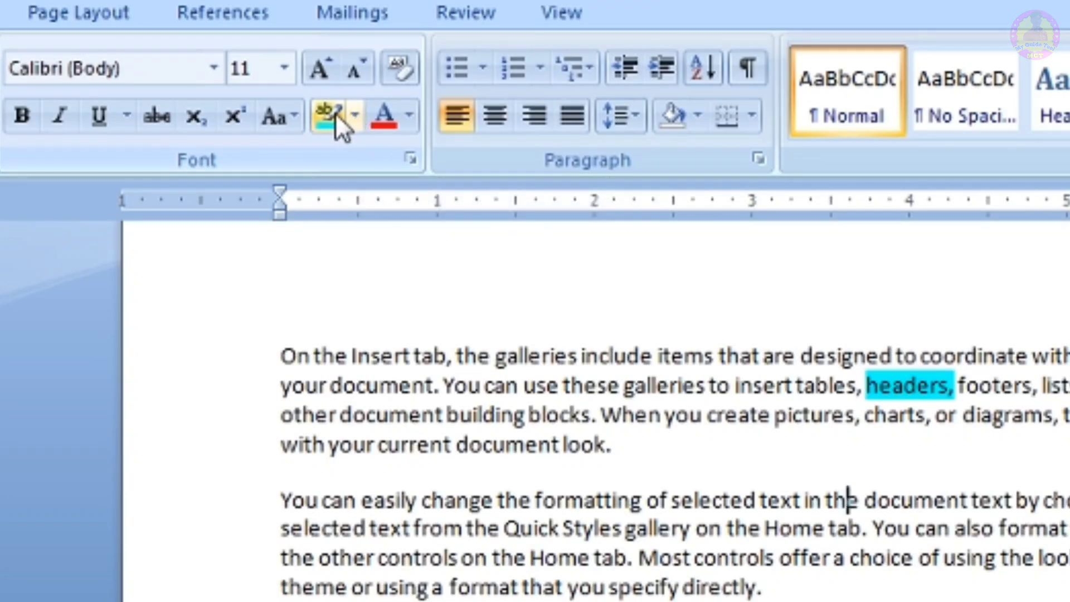
- Use the highlighter pen to mark 'document look.', 'you specify directly.', 'text in' and 'Quick Styles' in turquoise
click(332, 115)
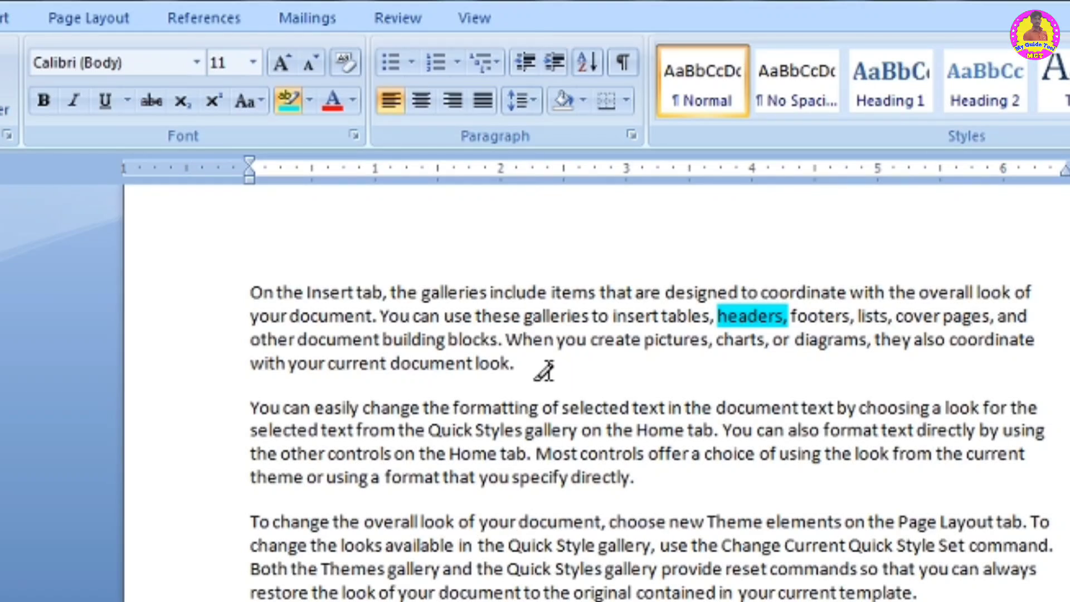
drag(516, 365, 403, 365)
drag(637, 482, 485, 475)
drag(683, 413, 631, 409)
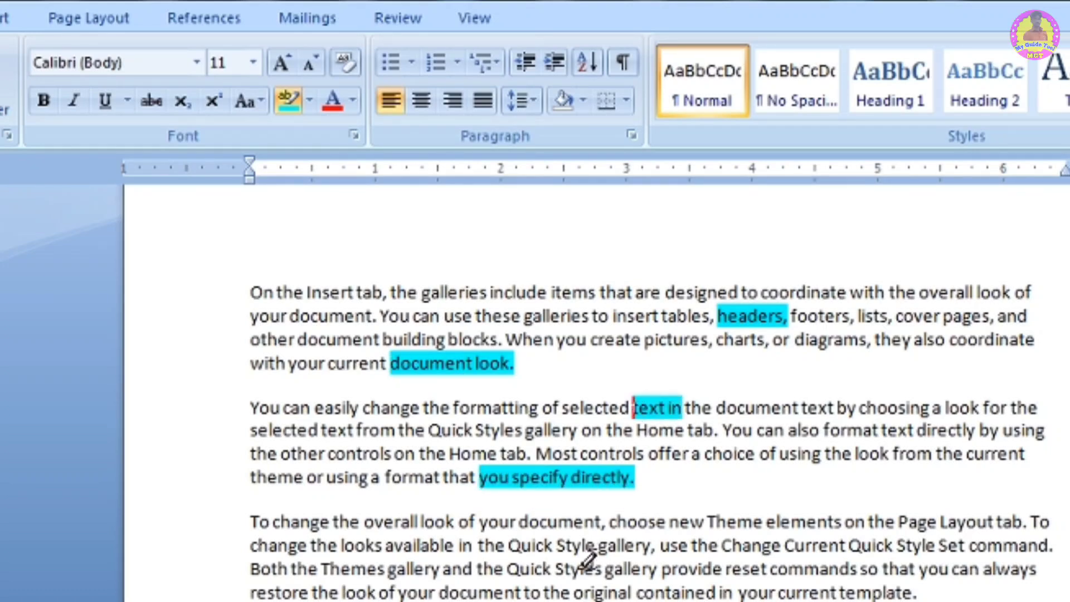
drag(603, 568, 501, 568)
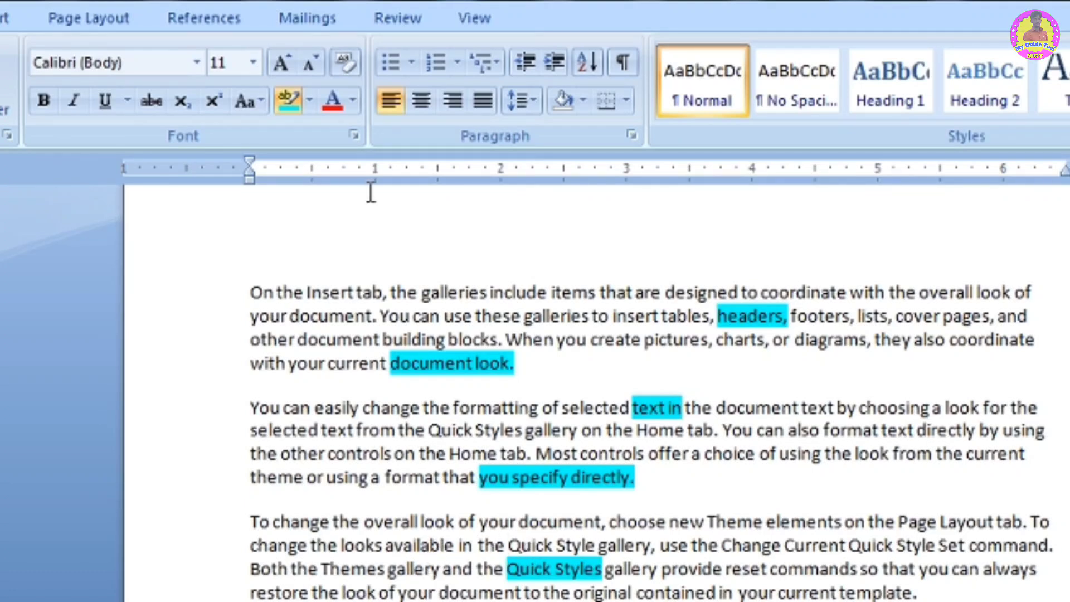
click(292, 94)
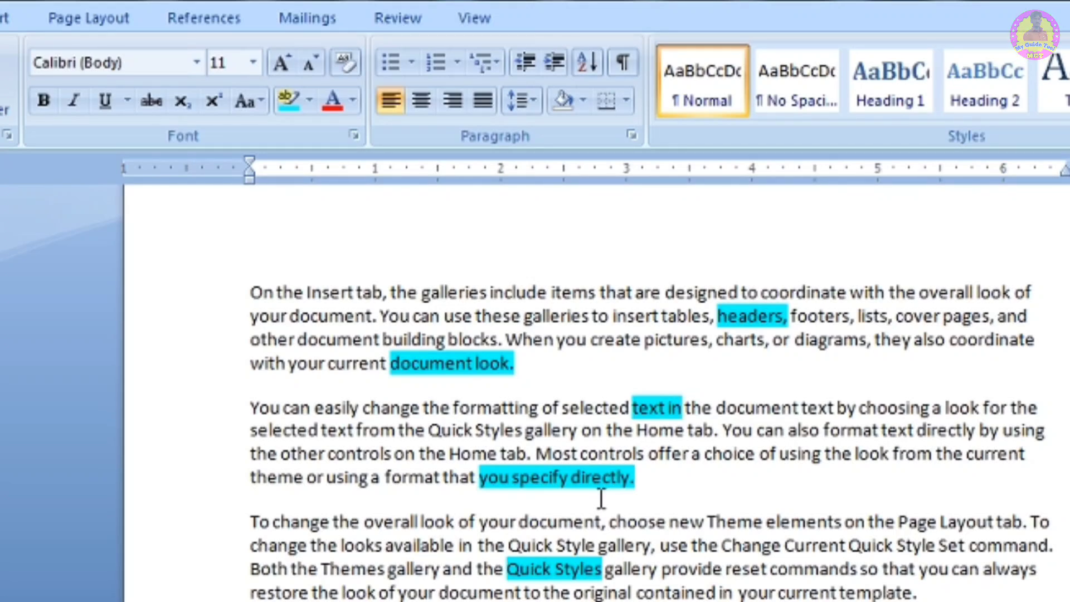
- Remove all highlighting from the whole document with No Color
key(ctrl+a)
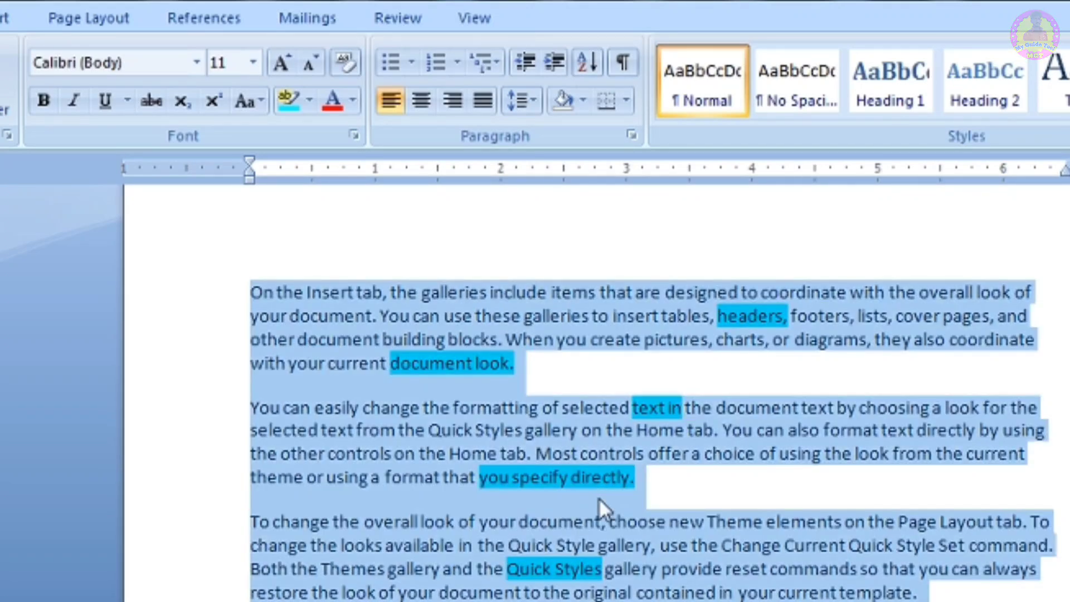
click(310, 100)
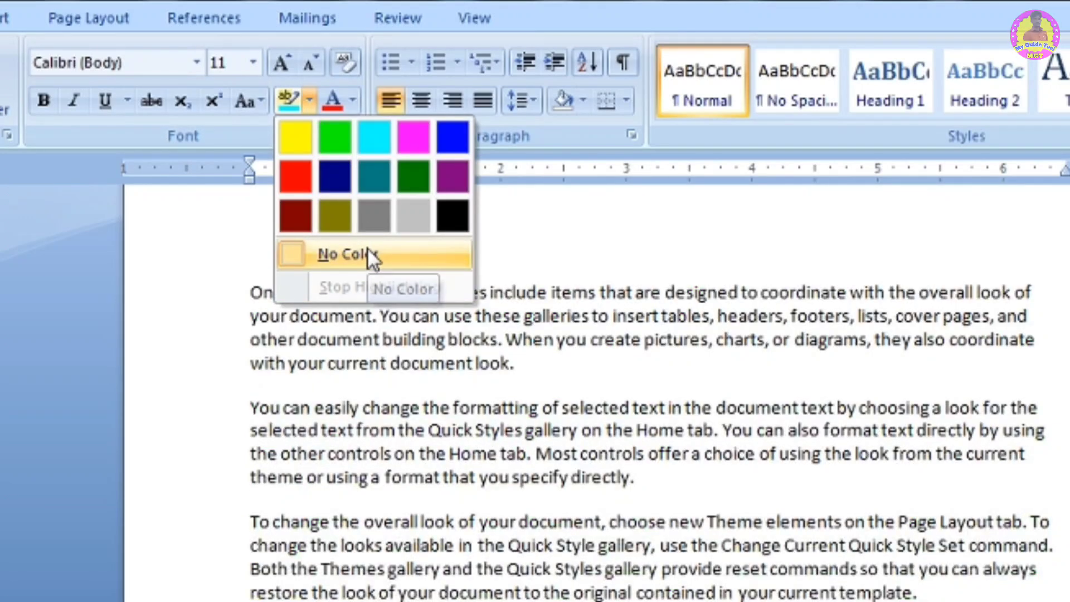
click(368, 253)
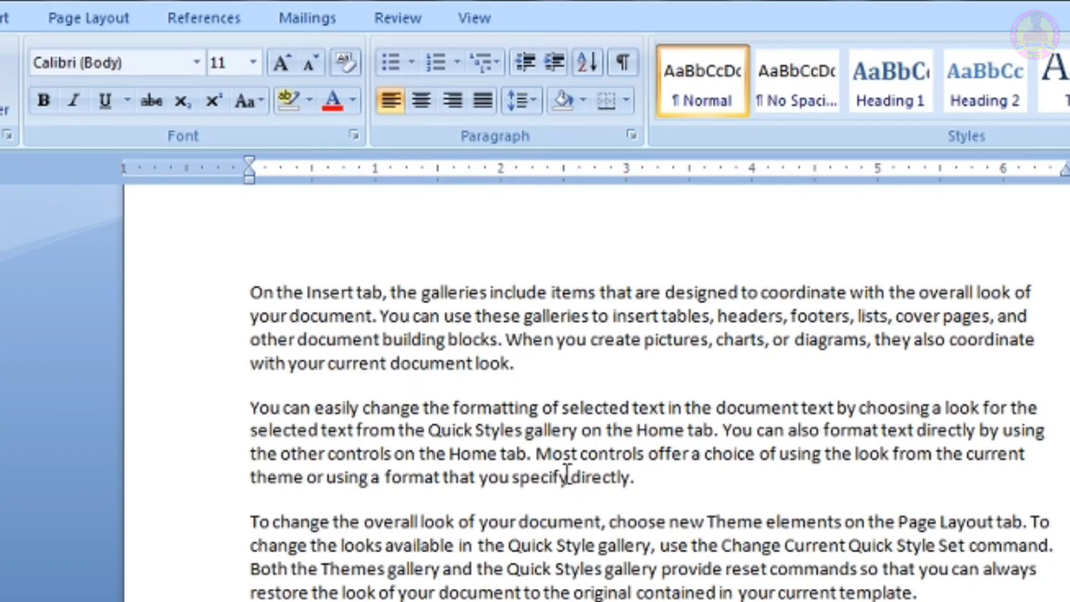
- Colour the first paragraph's text light blue
drag(526, 366, 246, 277)
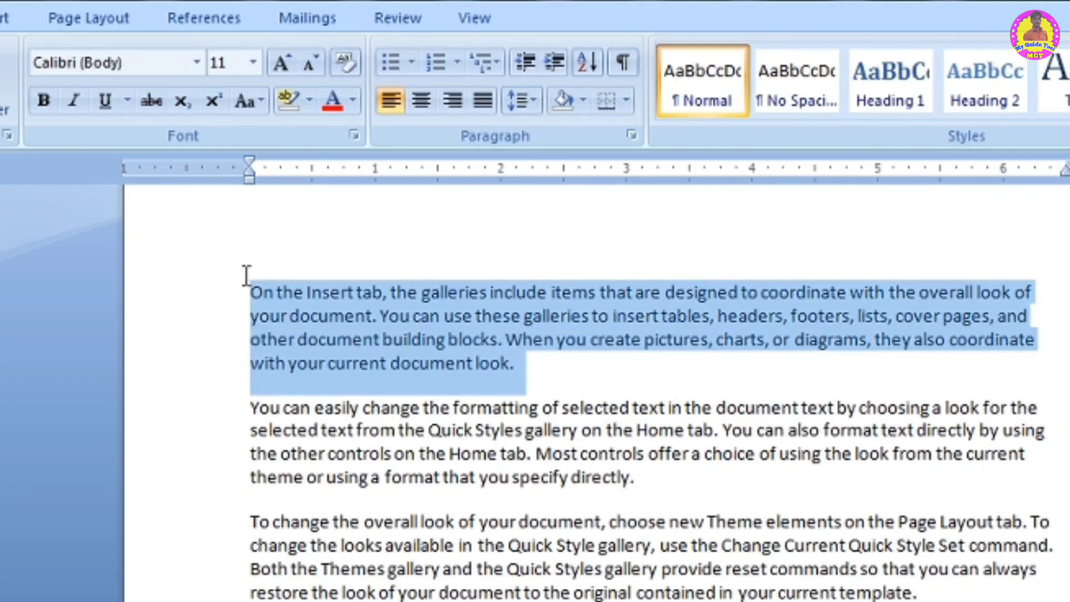
click(351, 99)
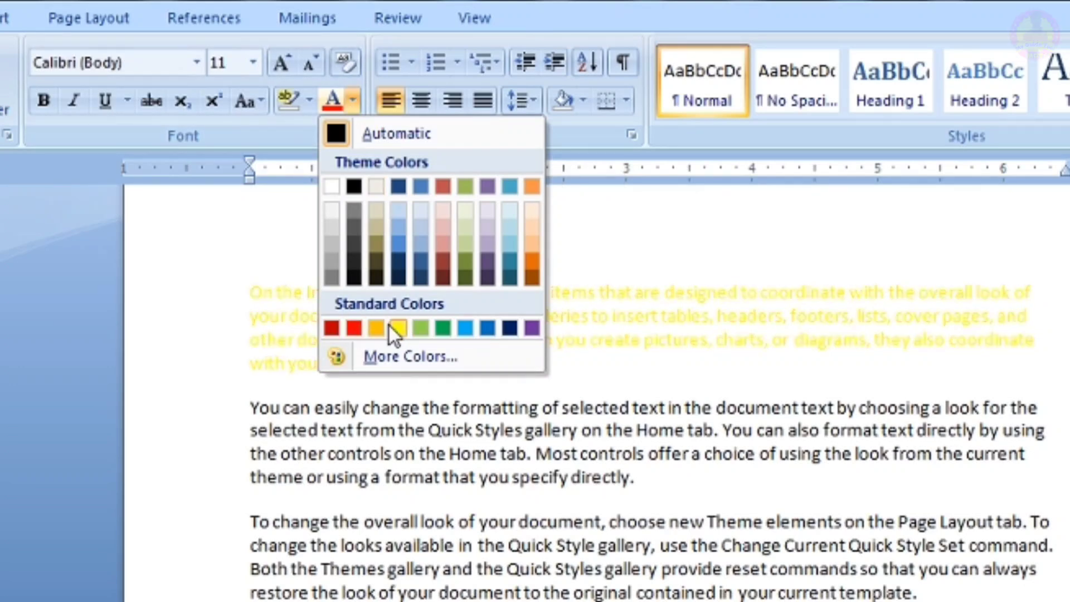
click(463, 329)
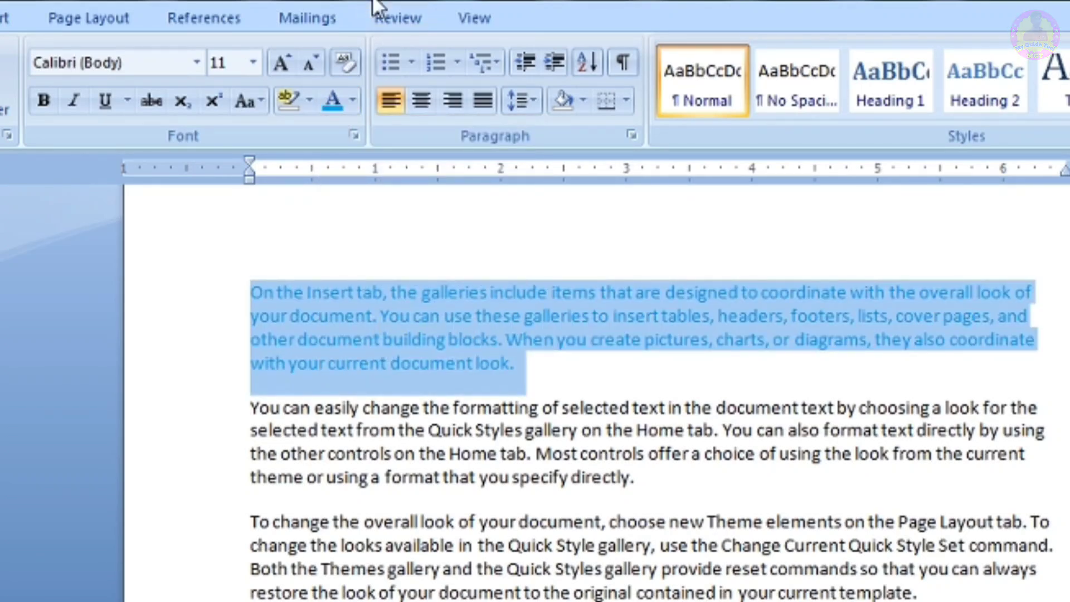
- Recolour the first paragraph green, picking a green shade in the More Colors dialog
click(352, 100)
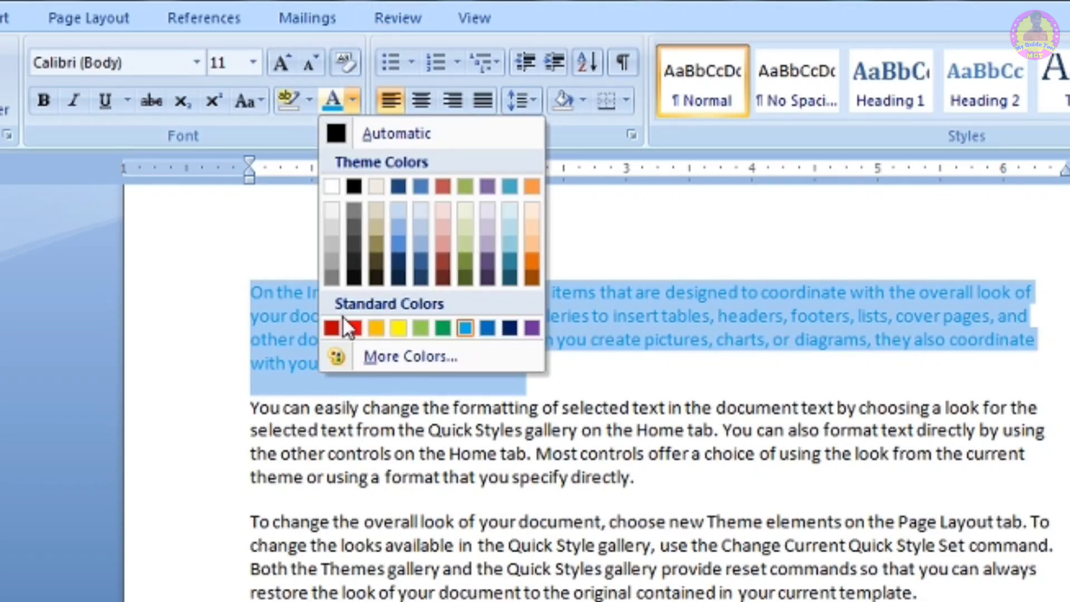
click(419, 353)
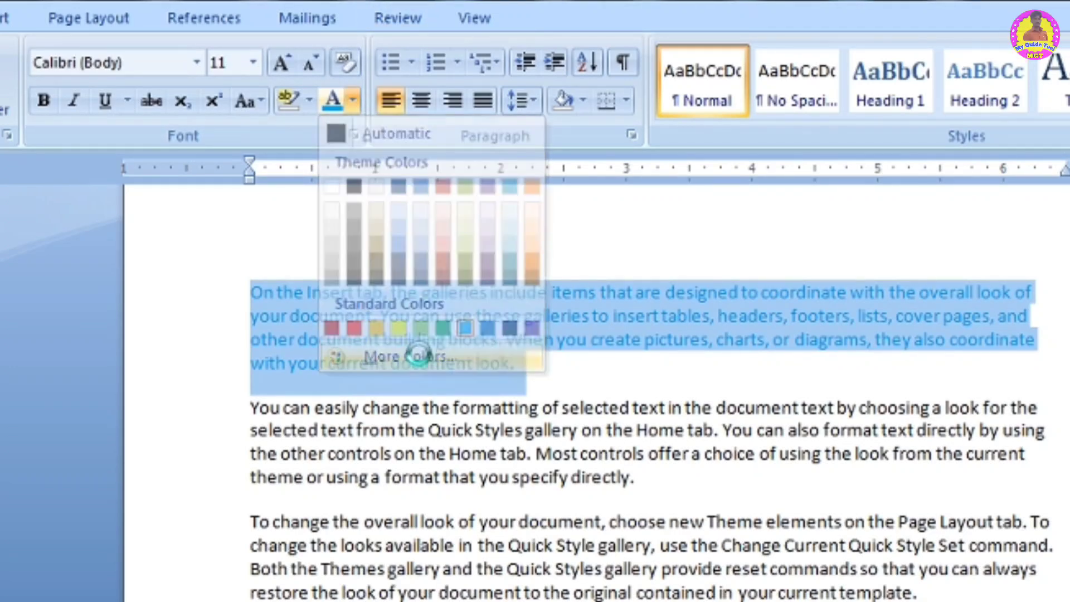
click(535, 351)
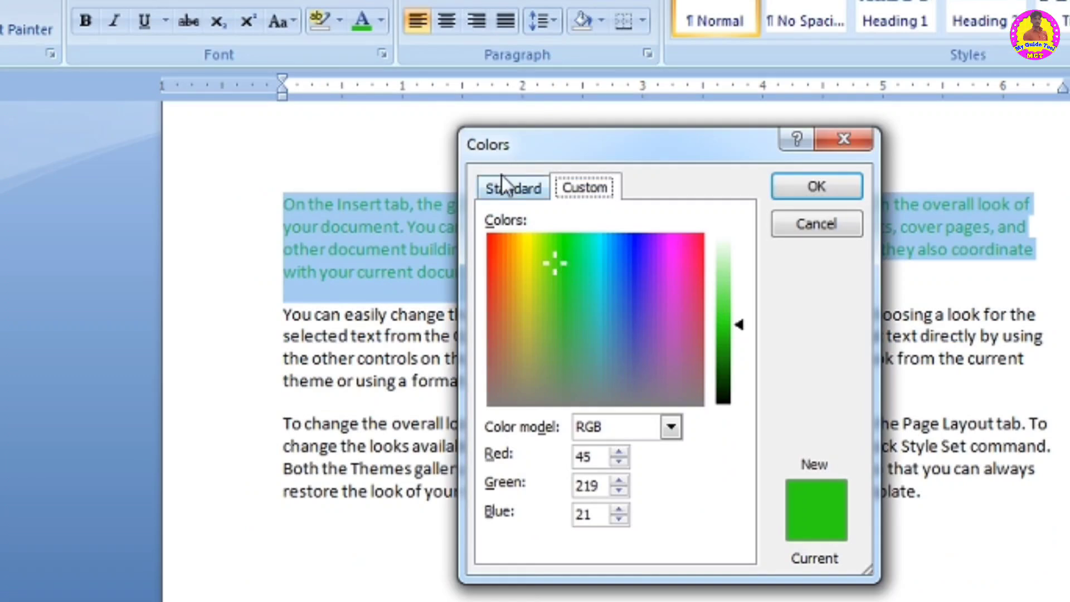
click(513, 190)
click(553, 275)
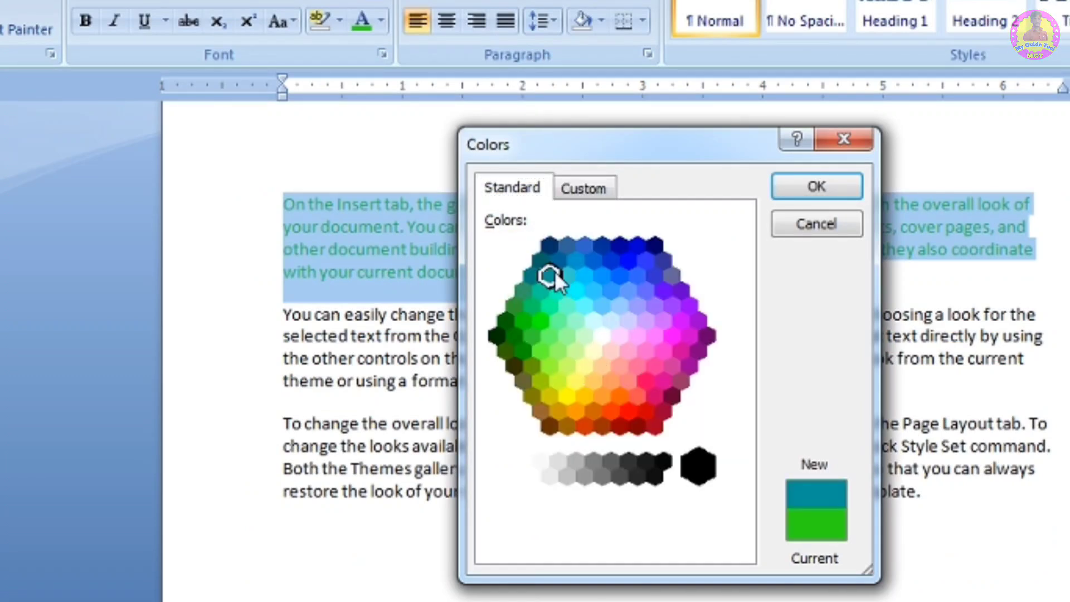
click(542, 322)
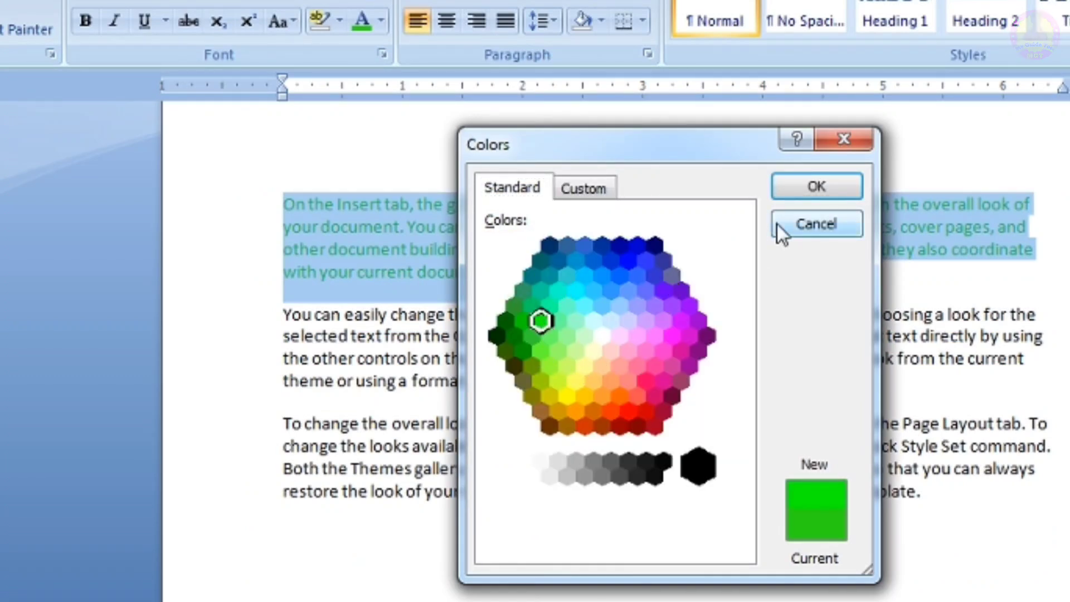
click(788, 196)
click(597, 335)
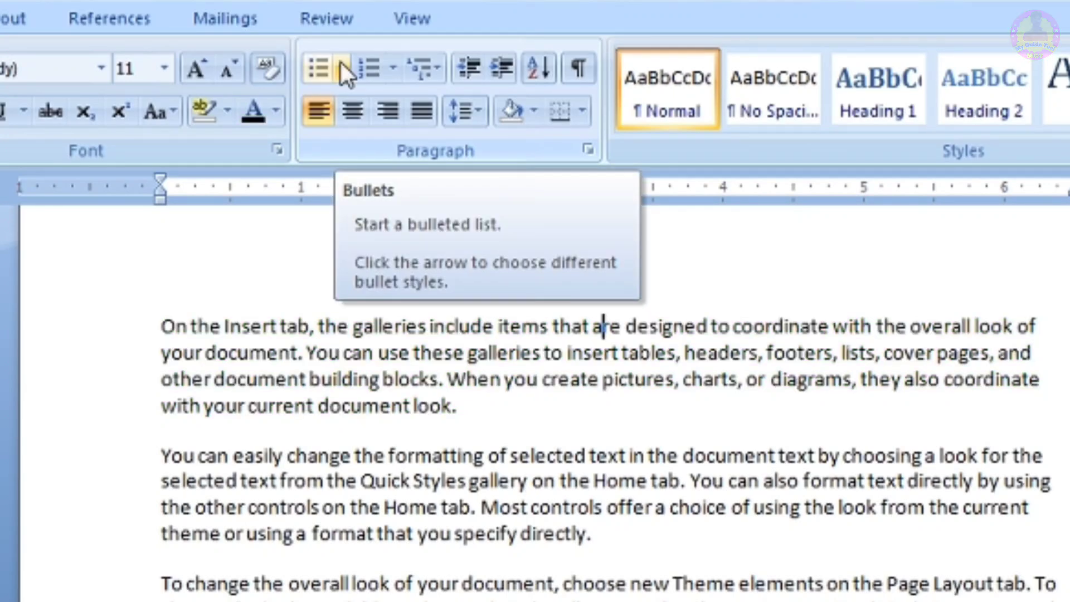
- Bullet every paragraph with filled round bullets and start a new empty bullet after the last paragraph
click(341, 66)
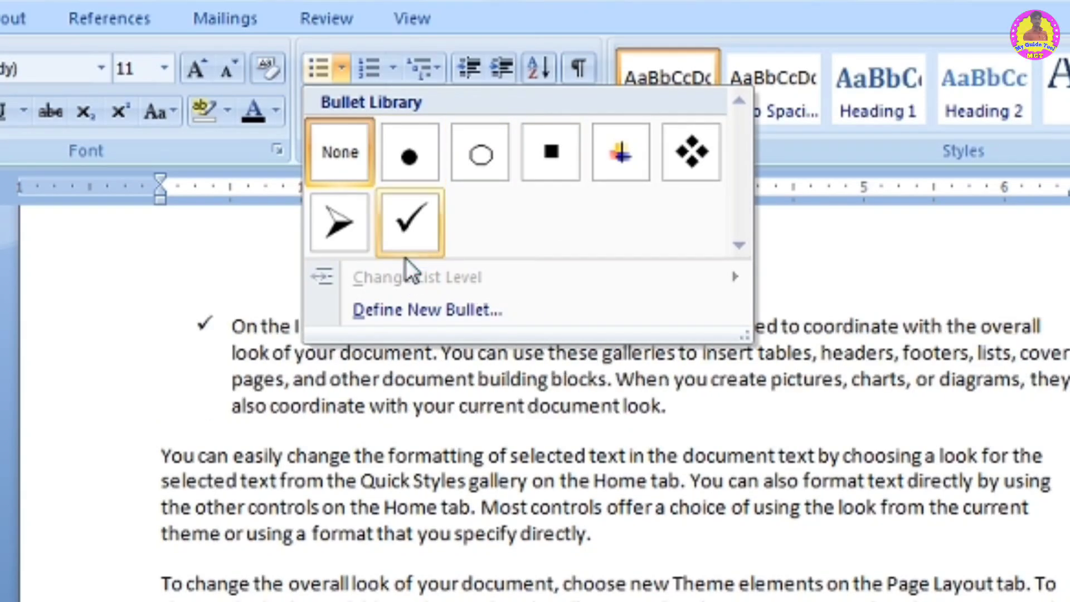
click(449, 533)
key(ctrl+a)
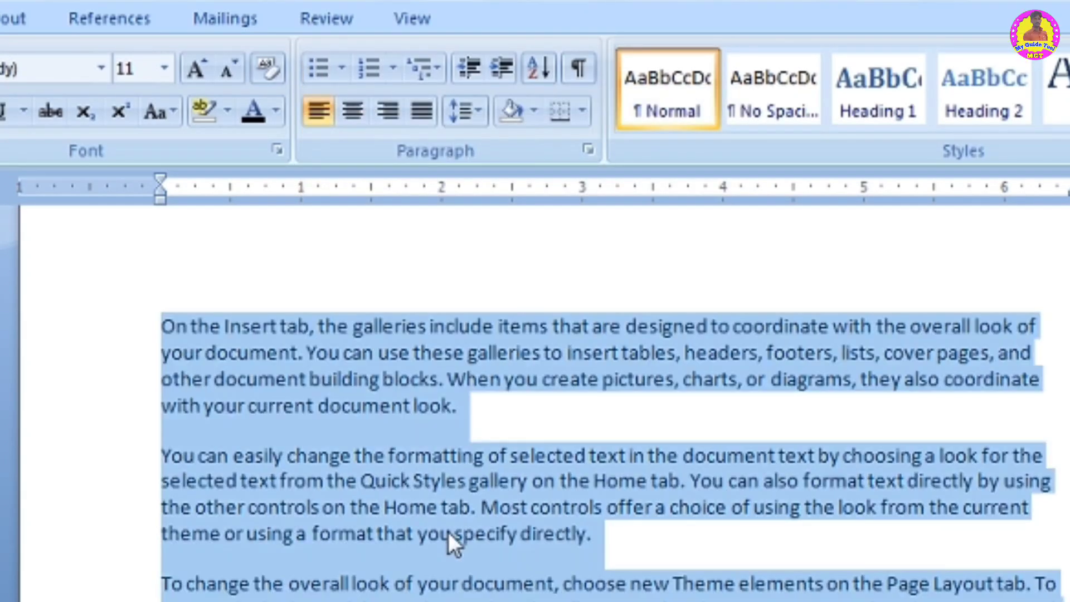
click(337, 70)
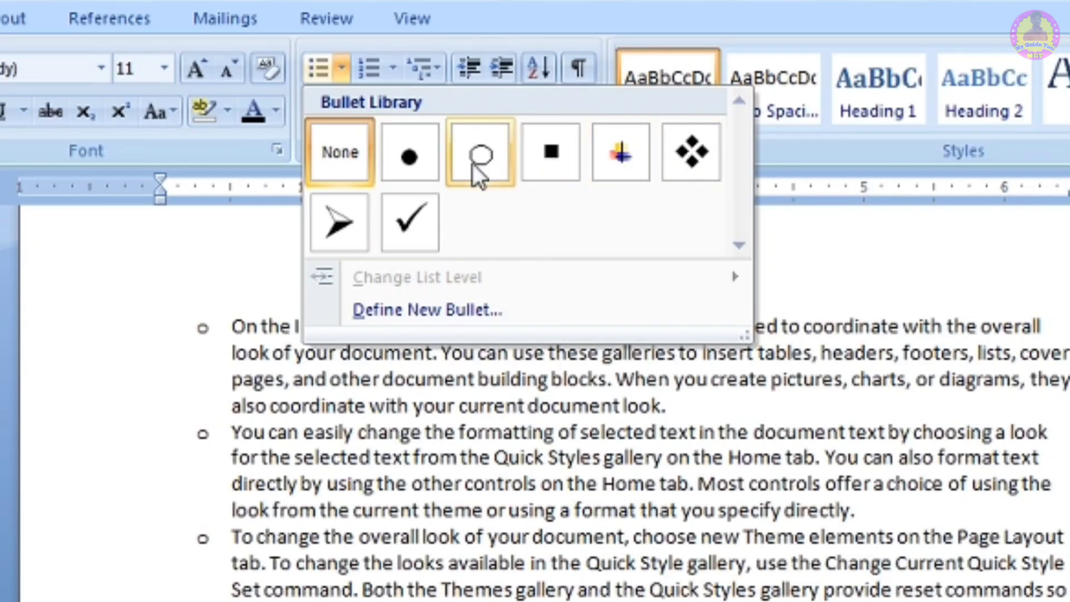
click(413, 166)
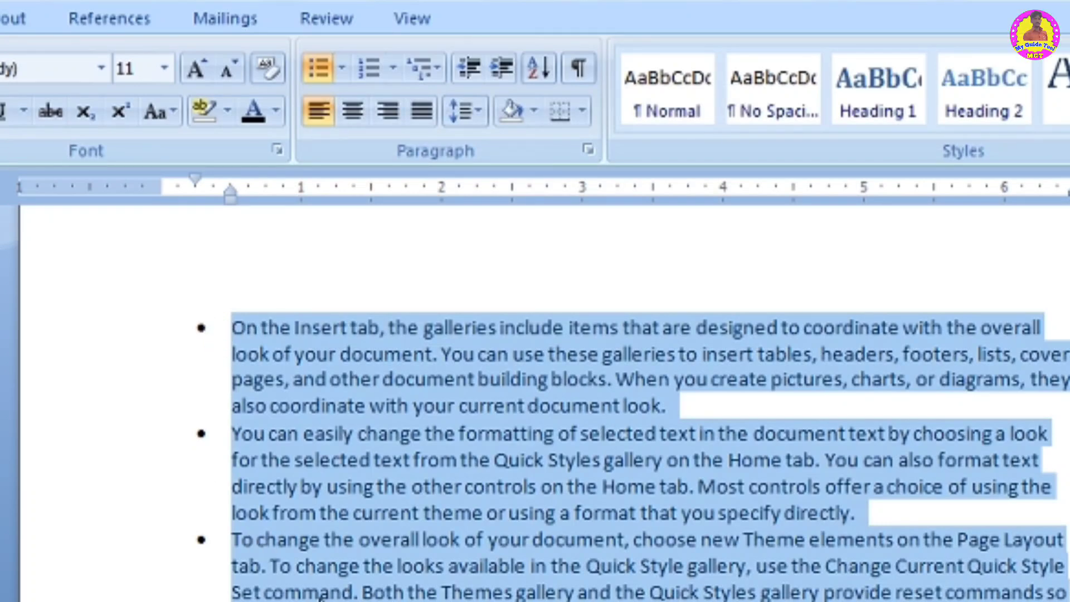
click(650, 457)
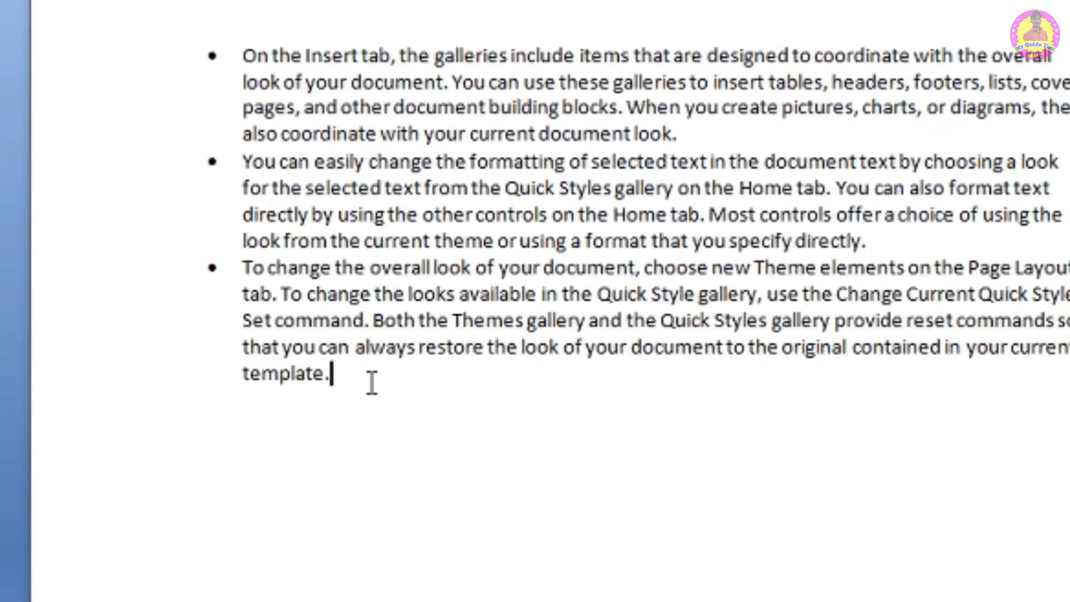
key(Return)
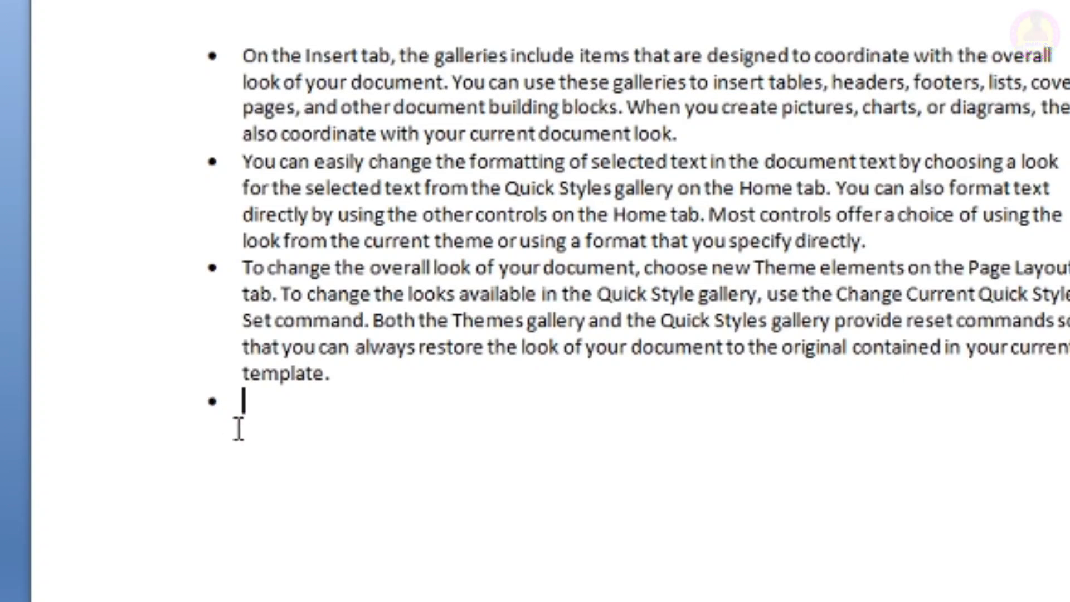
- Add three bulleted items gdsgdf, fgfd and gfdj, leaving a new empty bullet below them
text(gdsgdf)
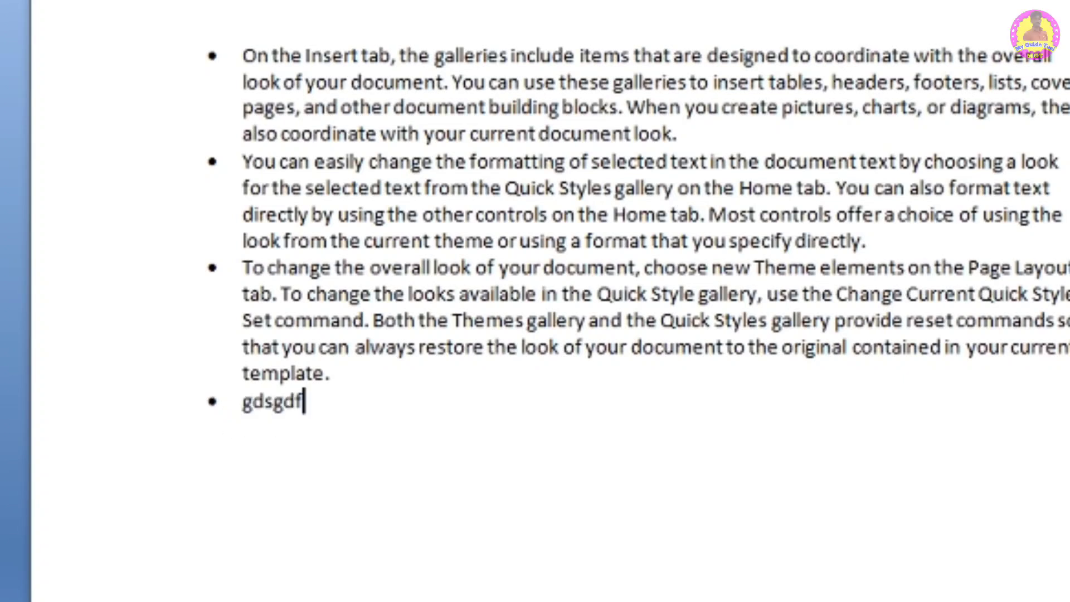
key(Return)
text(fgfd)
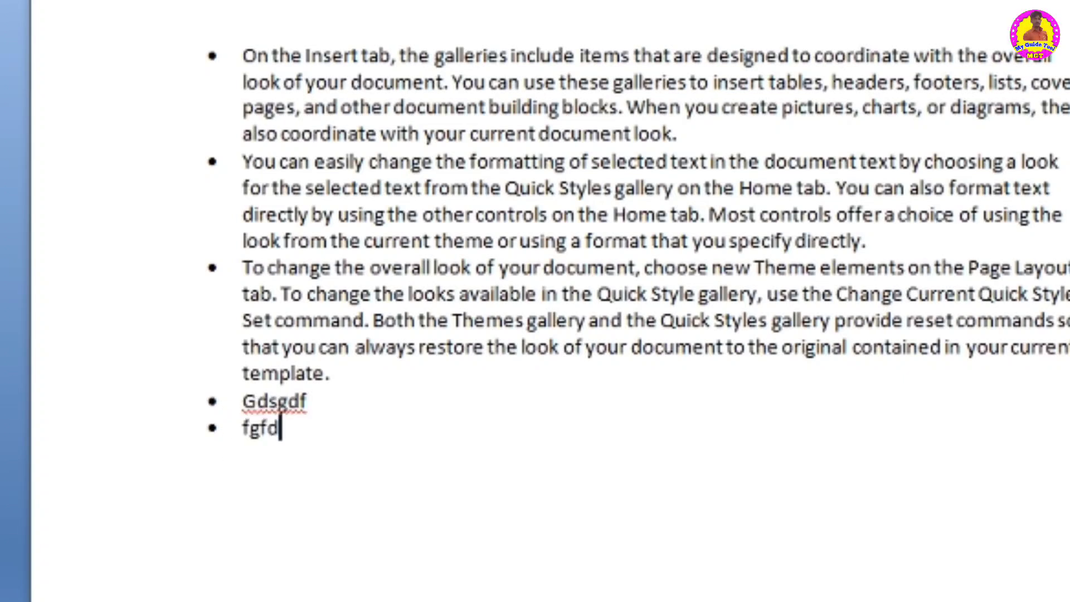
key(Return)
text(gfdj)
key(Return)
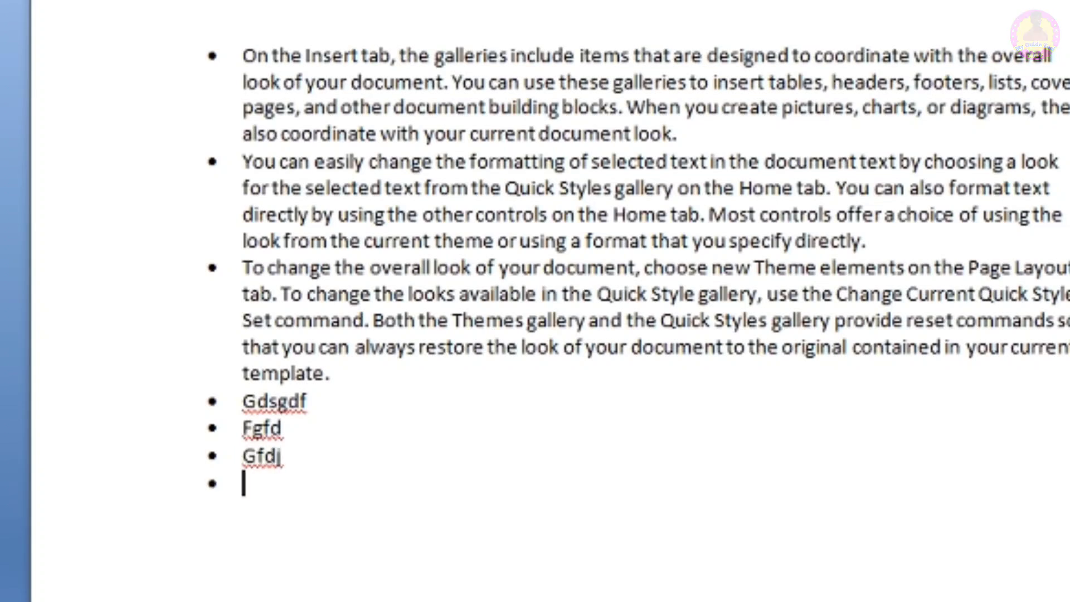
key(Return)
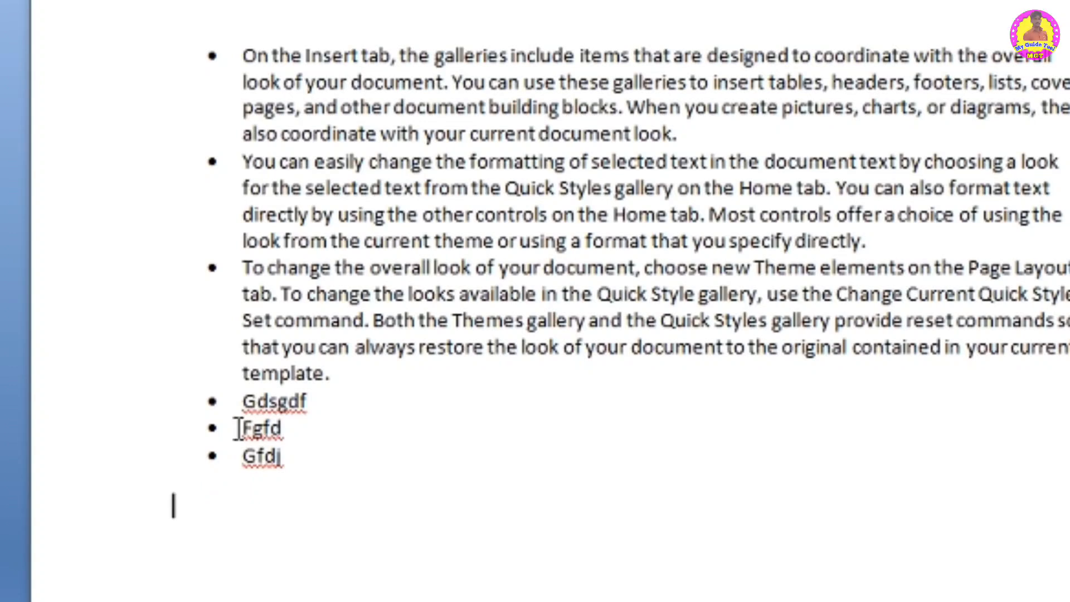
text(dsahfdah)
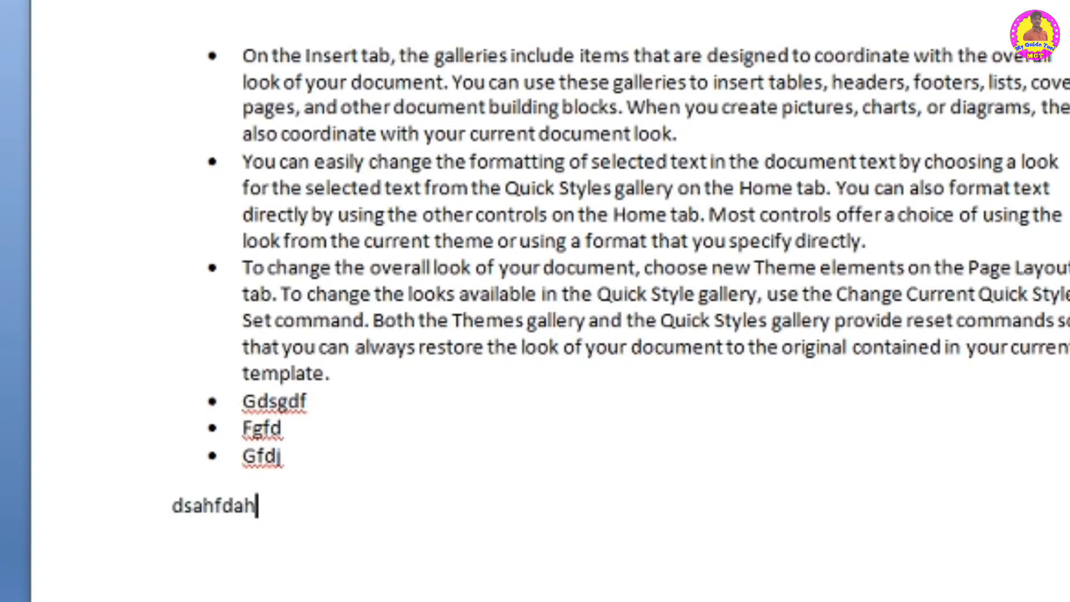
key(ctrl+z)
key(ctrl+z)
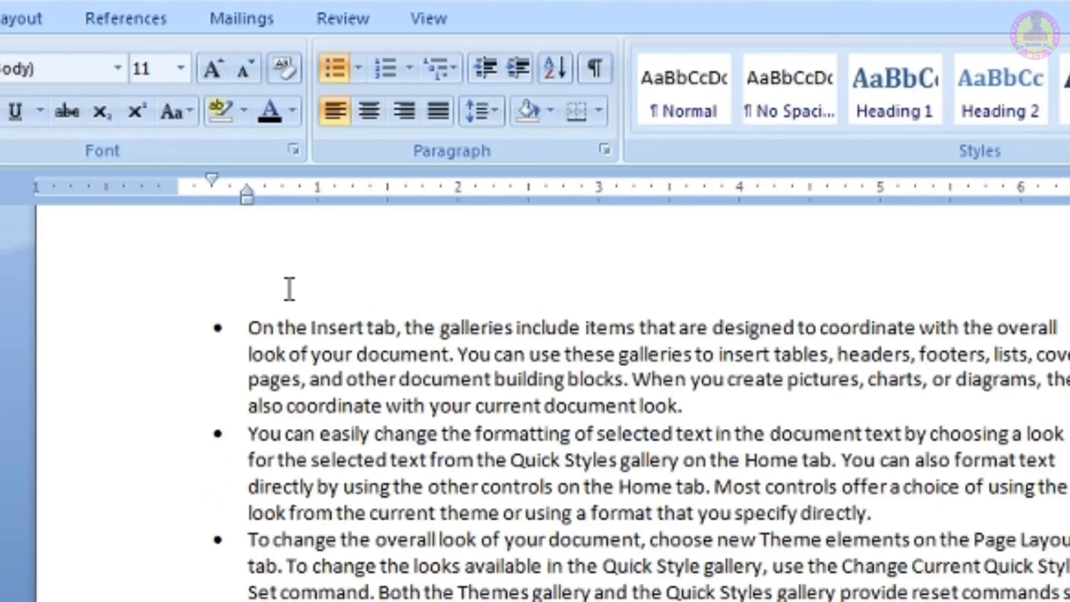
- Number the paragraphs with the A. B. C. capital-letter format from the numbering library
click(335, 68)
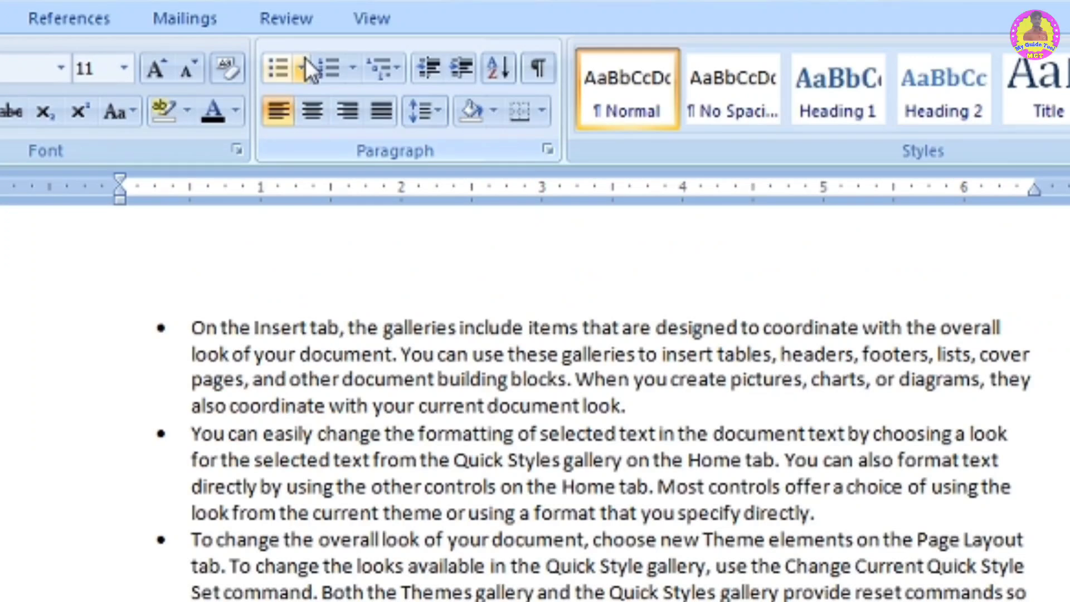
click(304, 62)
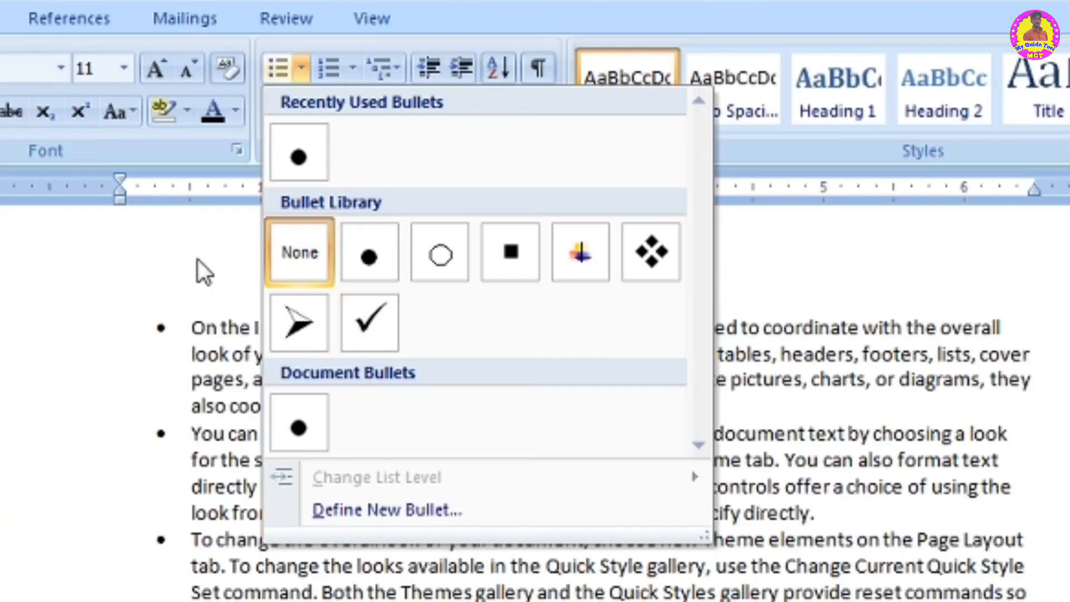
key(Escape)
click(353, 68)
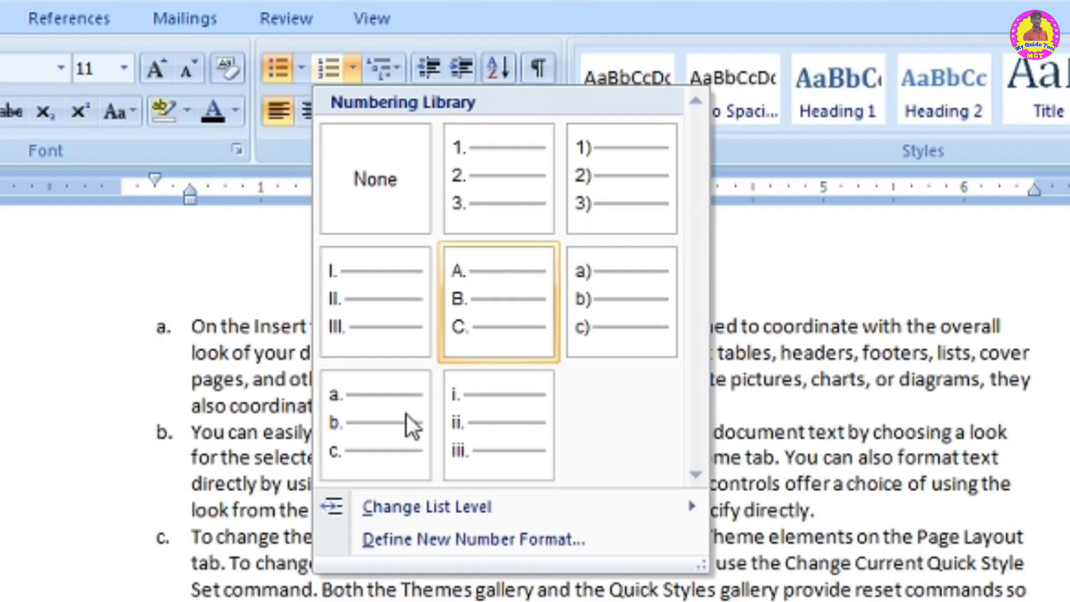
click(509, 282)
- Add a new lettered item hfdah at the end of the list and start the next item
click(329, 497)
key(Return)
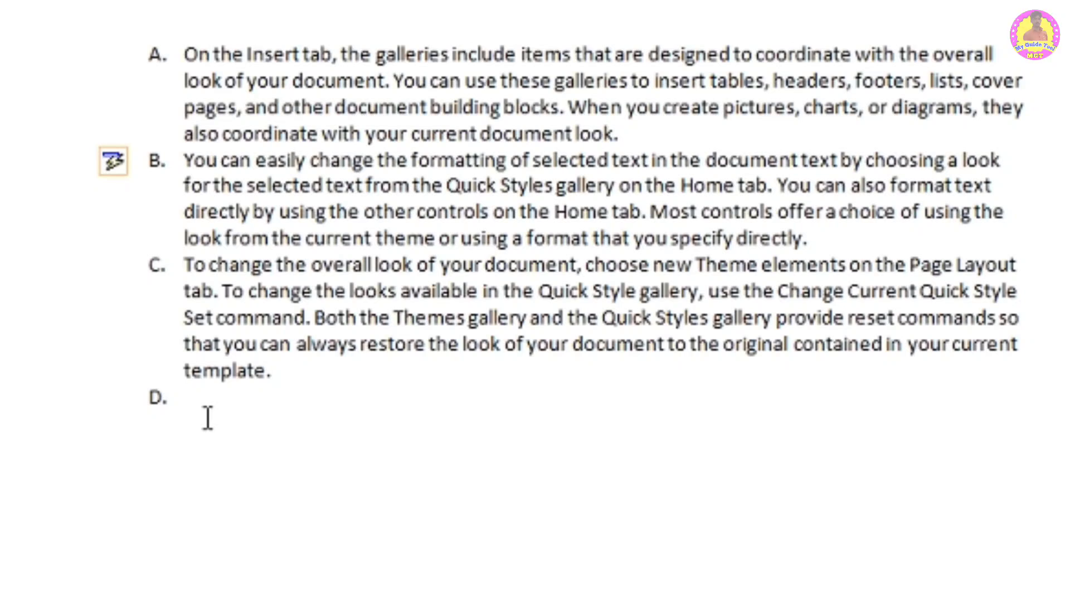
text(hfdah)
key(Return)
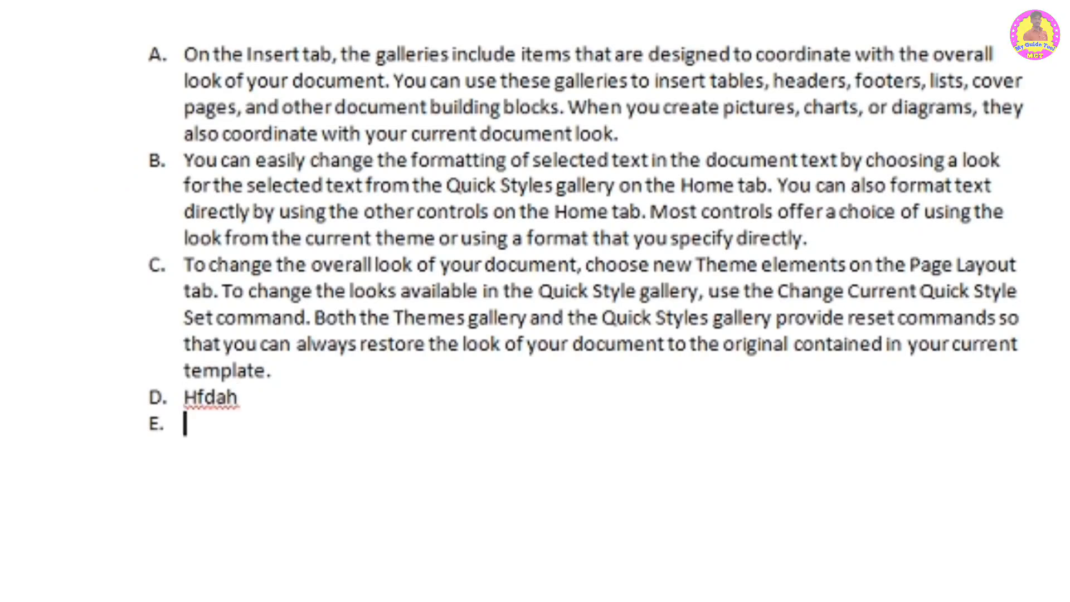
- End the lettered list, typing and deleting a test word, and add a blank paragraph below it
key(Return)
text(shfdh)
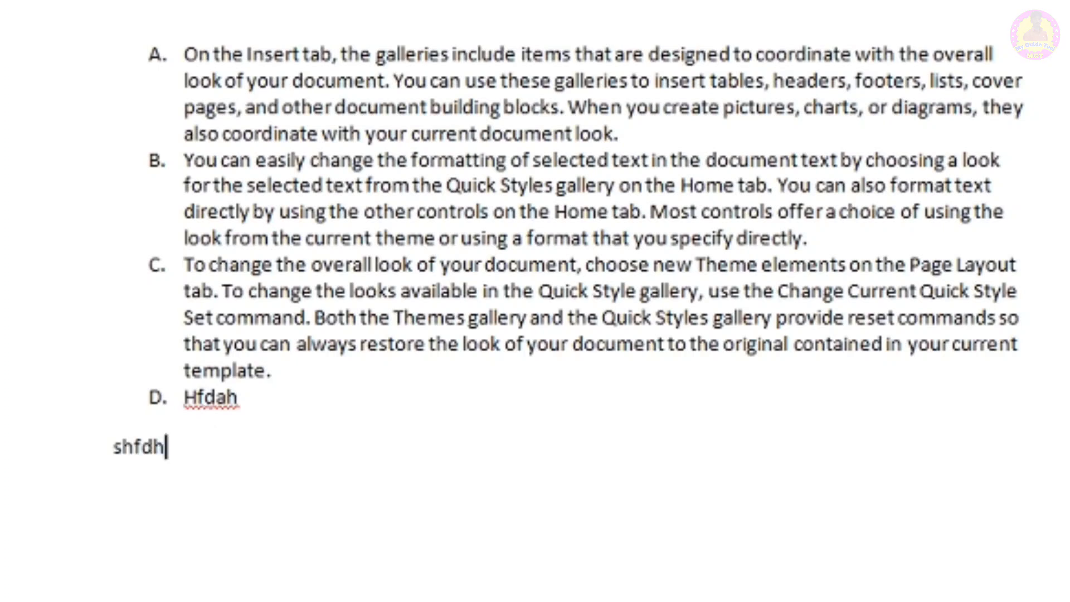
key(BackSpace)
key(BackSpace)
key(BackSpace)
key(BackSpace)
key(BackSpace)
key(BackSpace)
key(BackSpace)
key(Return)
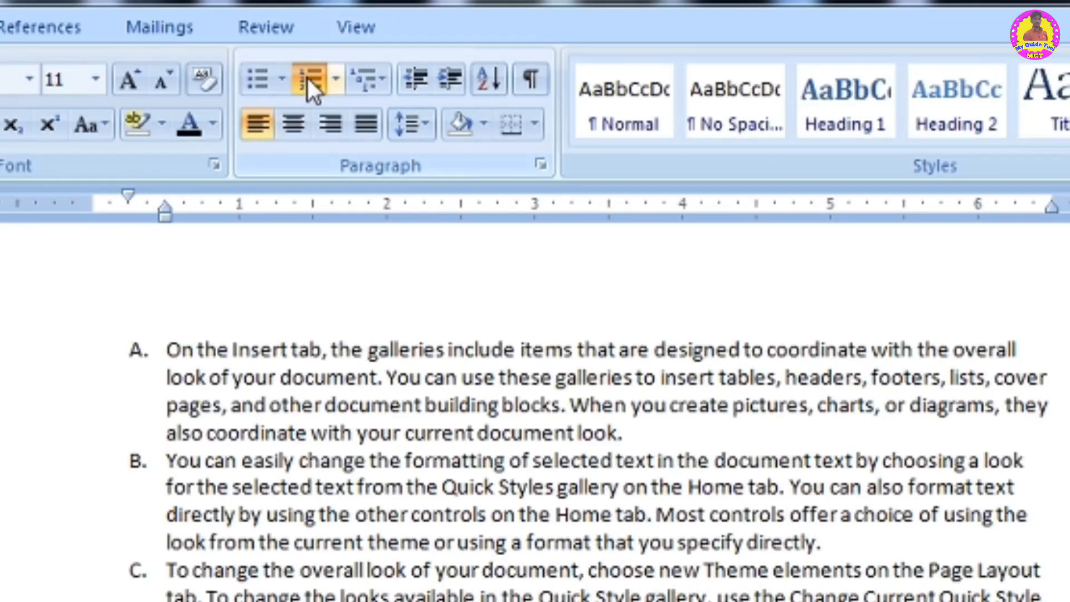
- Remove numbering from the empty paragraph below the list, choosing None in the numbering library
click(308, 78)
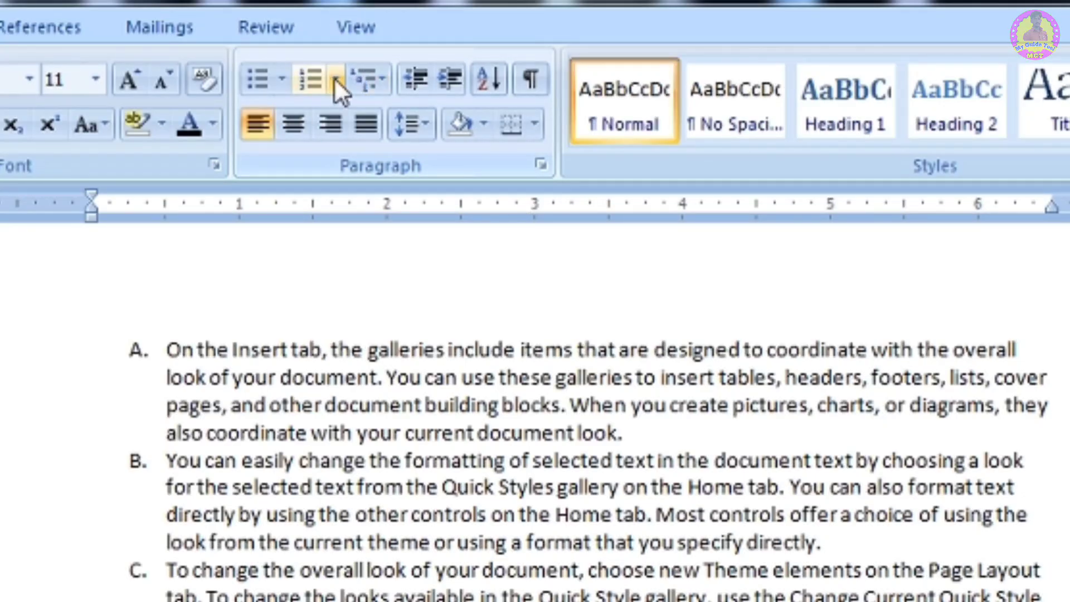
click(335, 81)
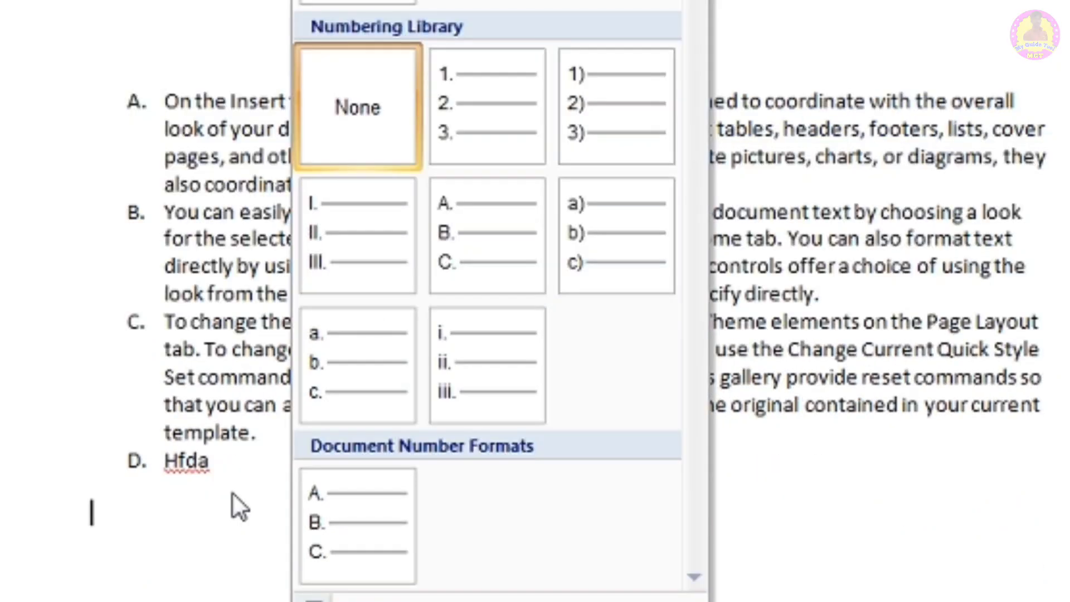
click(233, 494)
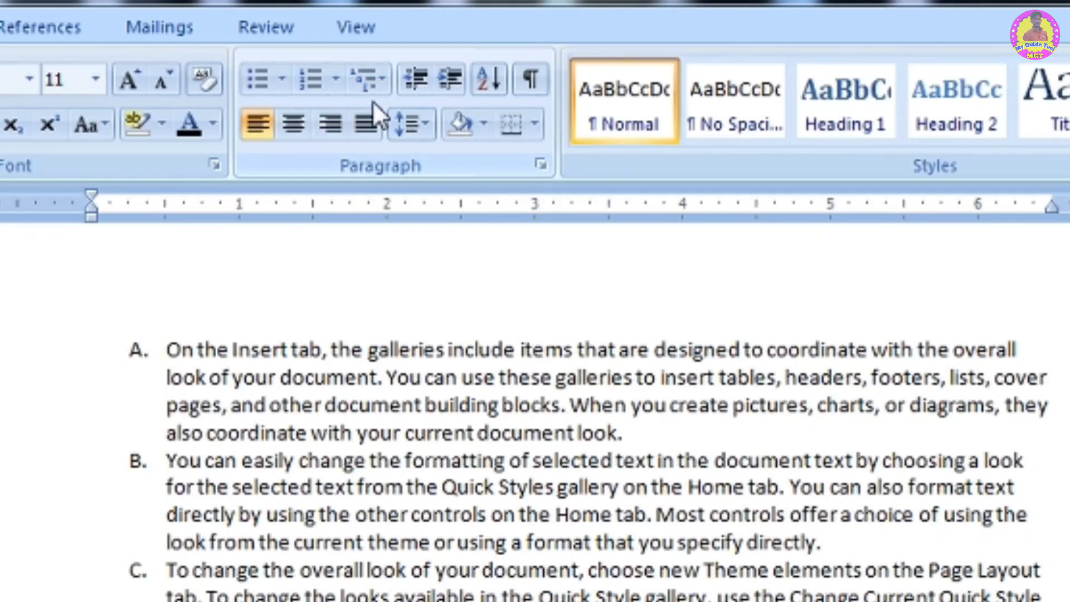
click(281, 84)
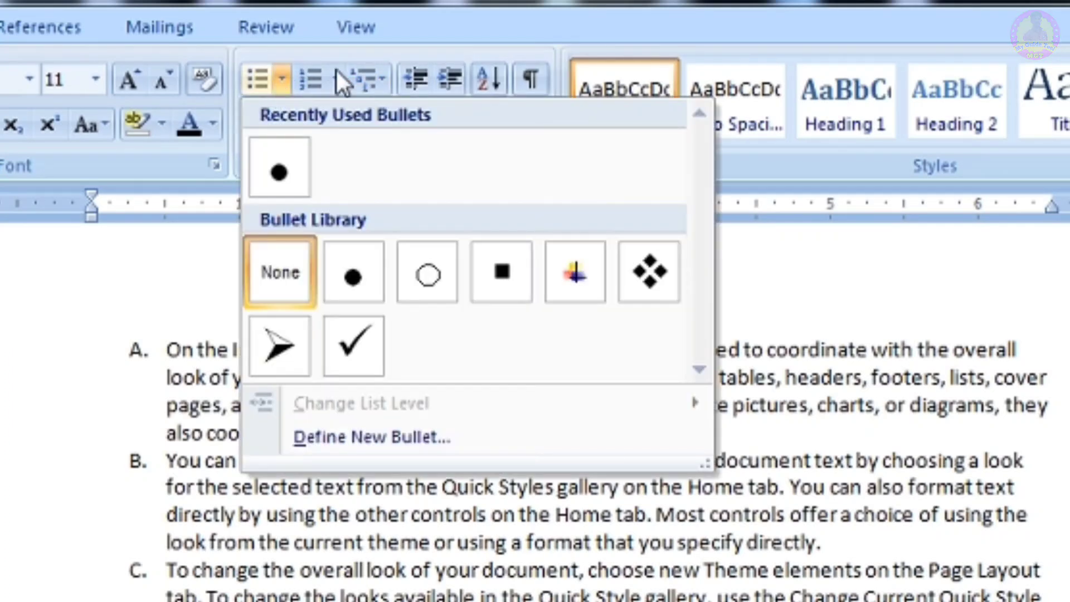
click(334, 77)
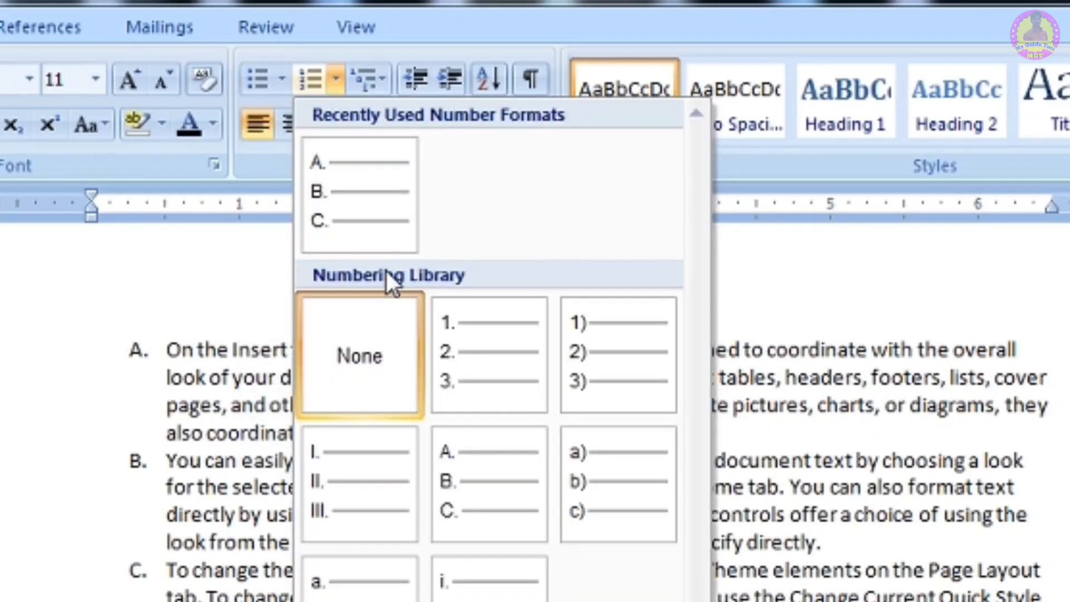
click(246, 253)
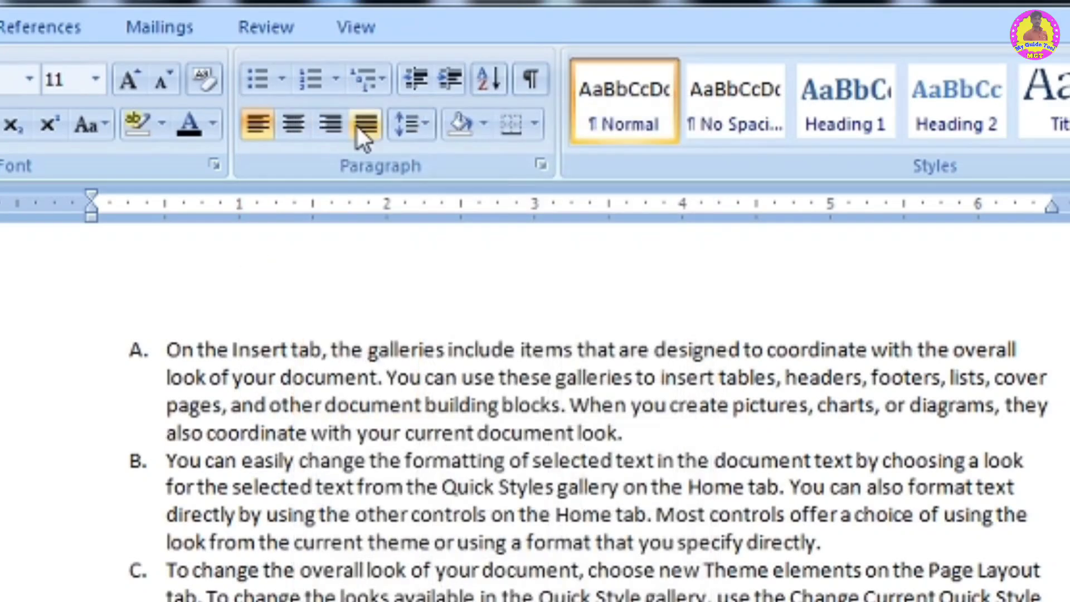
- Apply the multilevel list with diamond, arrow and square bullets to the current paragraph
click(372, 81)
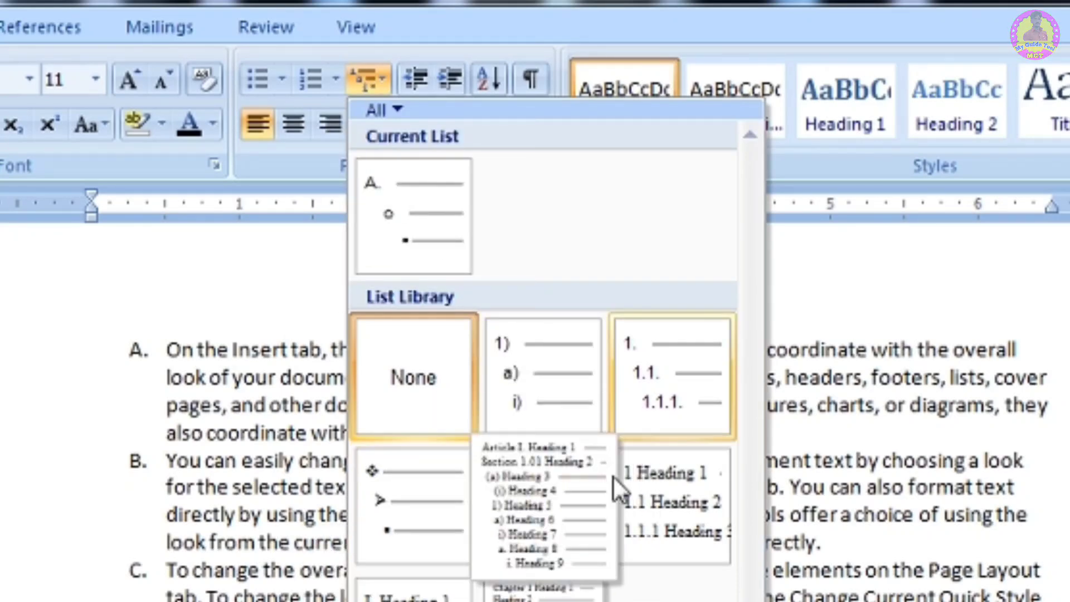
mouse_move(556, 405)
mouse_move(438, 537)
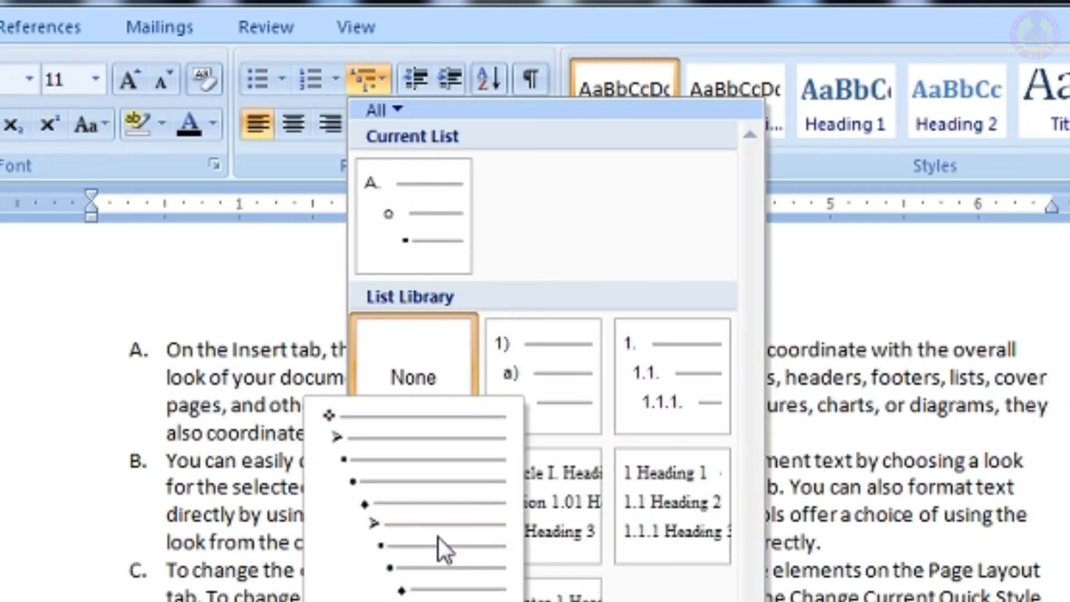
click(396, 500)
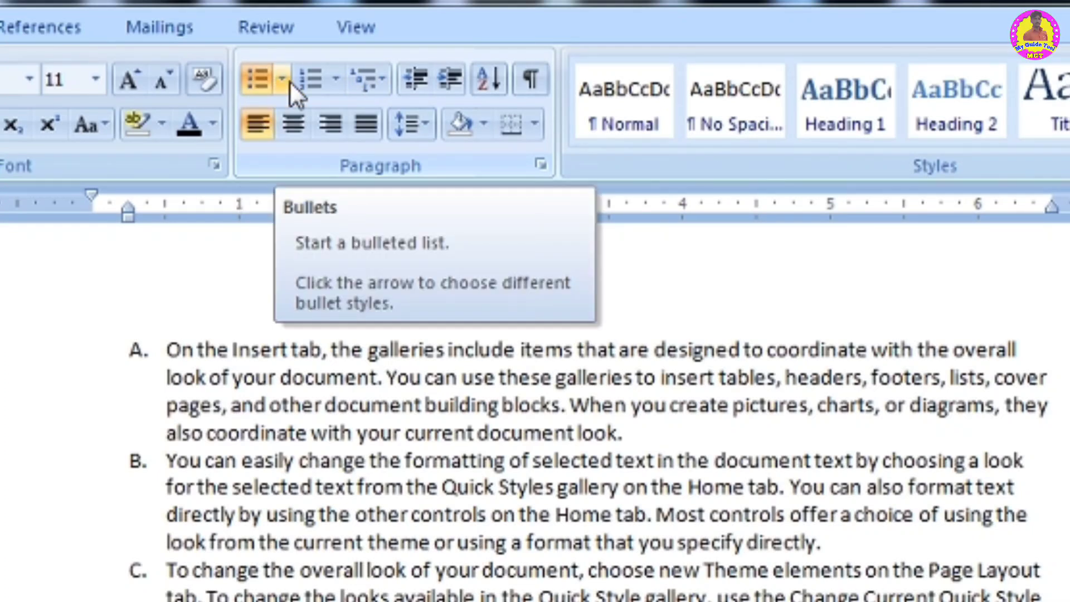
- Browse the previews in the multilevel list library
click(375, 73)
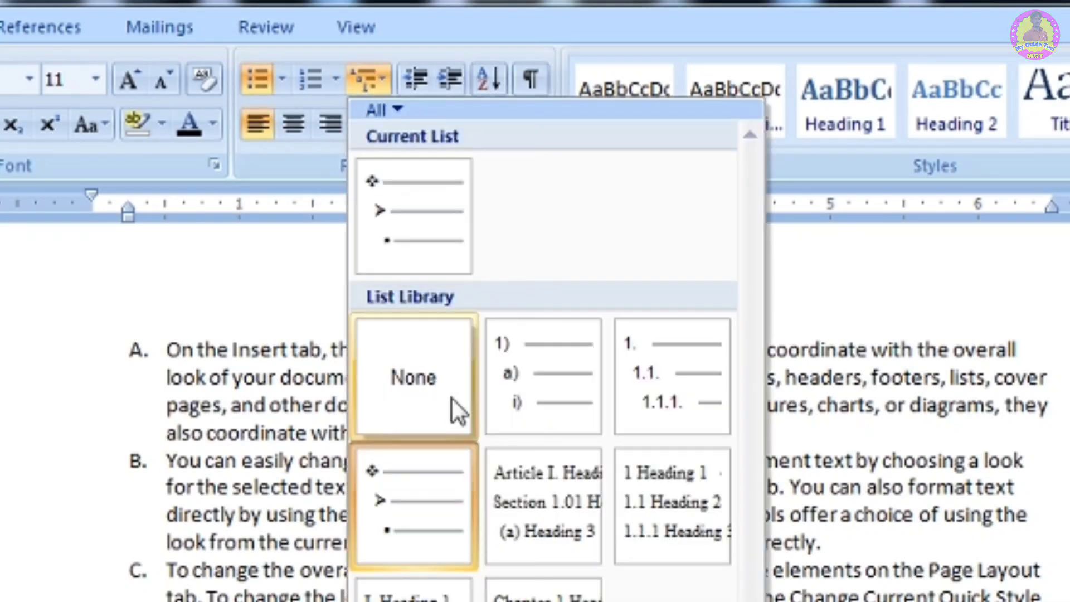
mouse_move(549, 421)
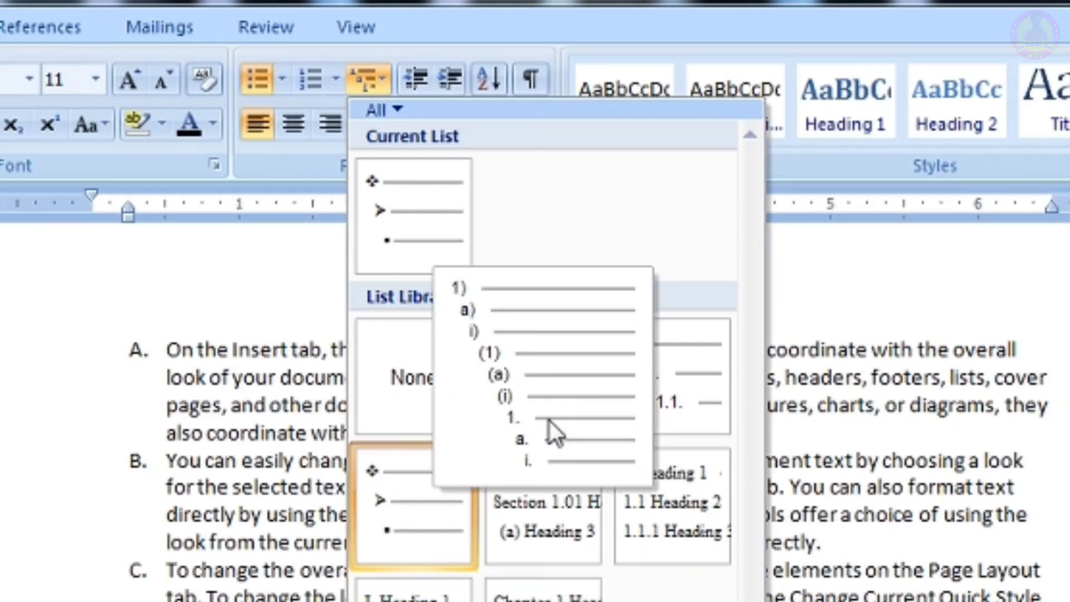
mouse_move(583, 467)
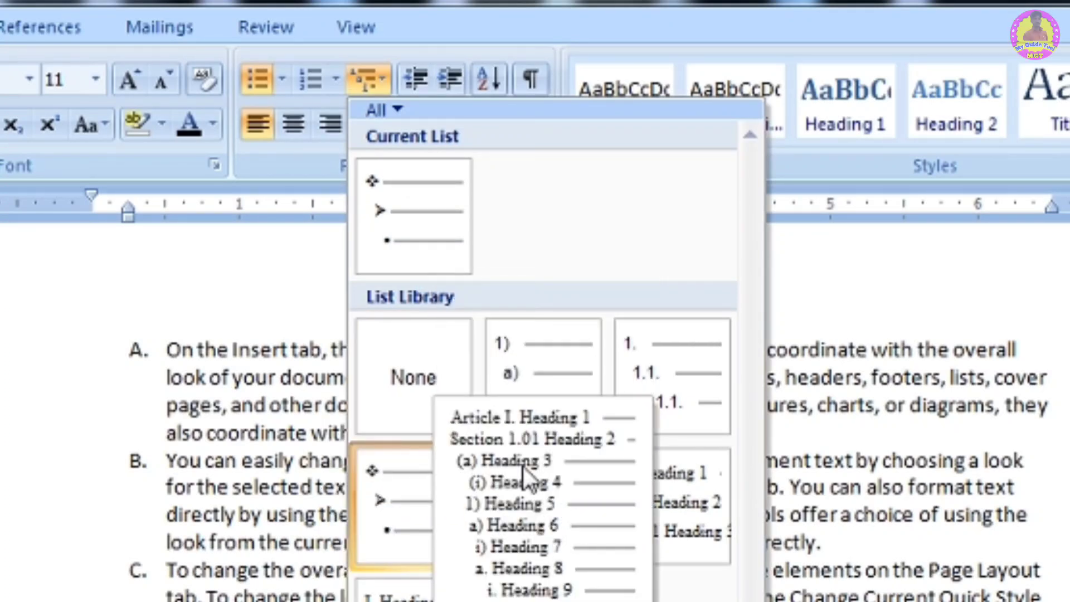
mouse_move(407, 500)
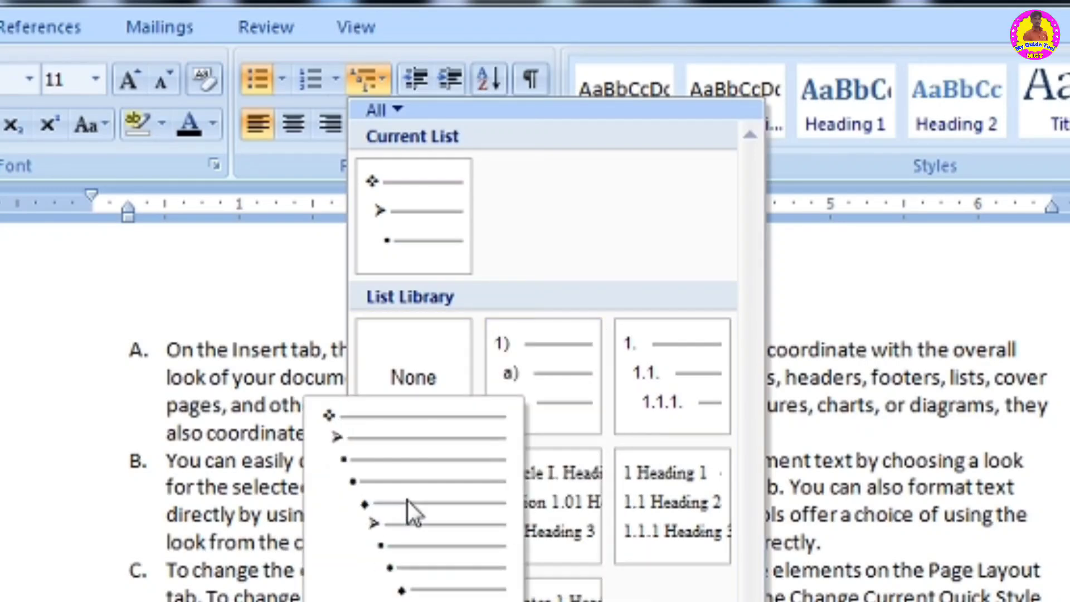
click(216, 283)
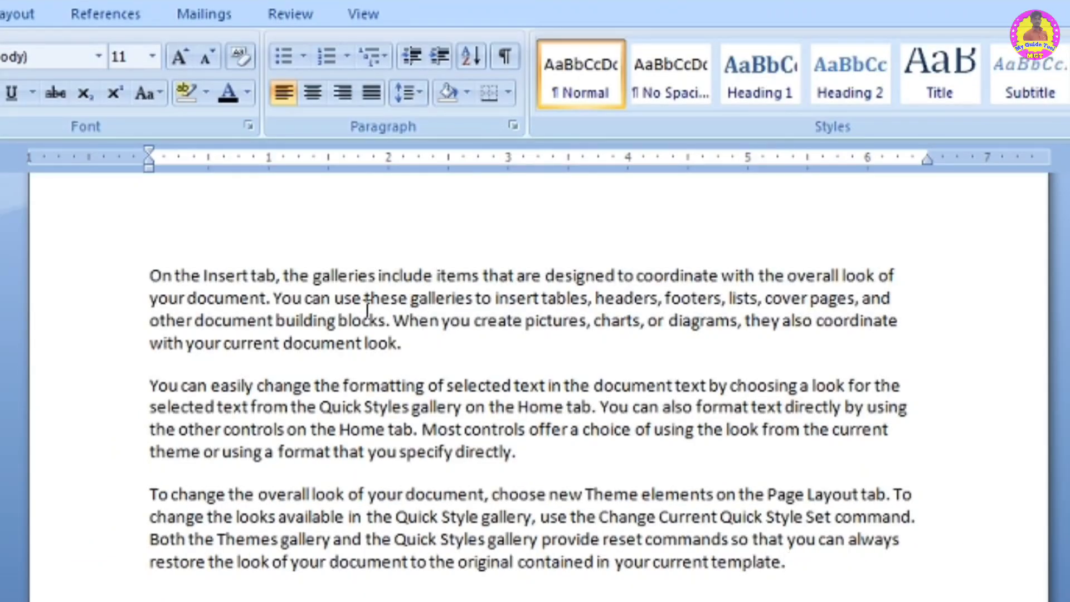
- Increase the first paragraph's indent five steps to 2.5 inches
click(414, 344)
click(438, 58)
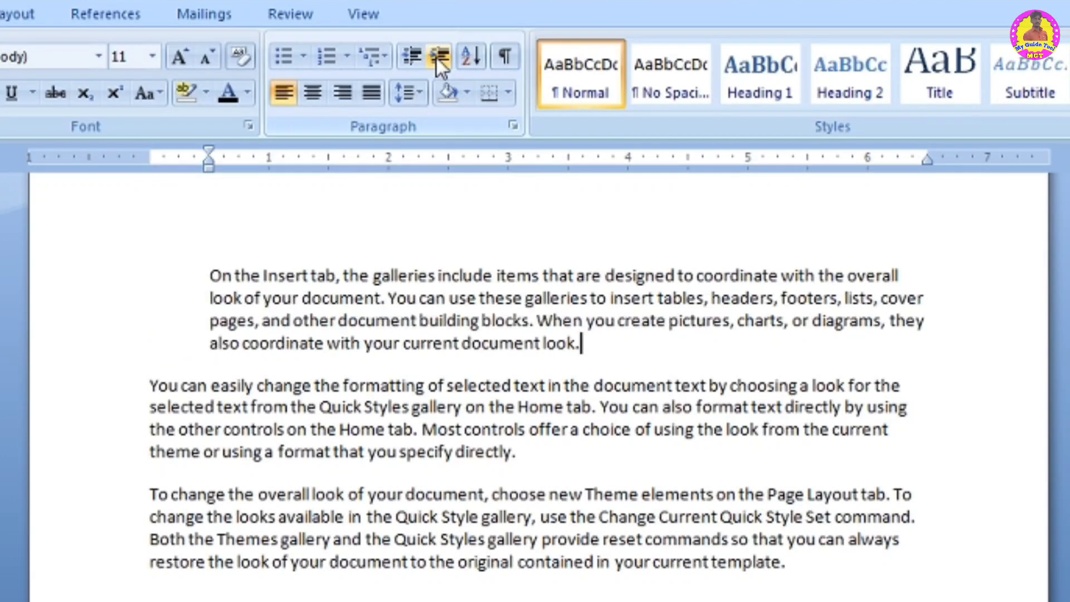
click(437, 58)
click(436, 58)
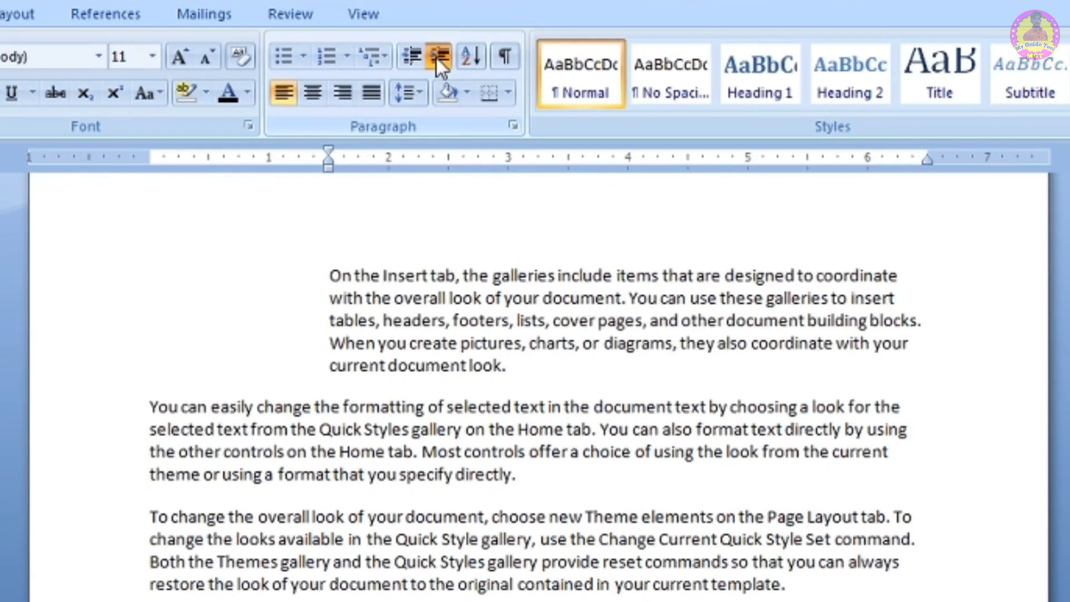
click(436, 57)
click(437, 58)
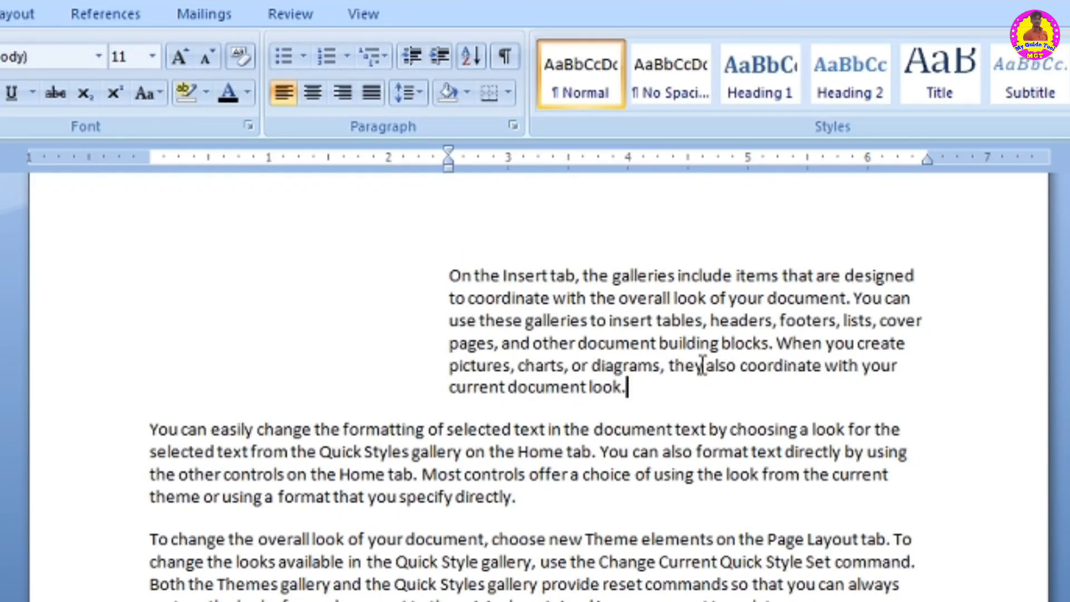
- Add a paragraph dlslgdklsagdsggagsad after the first paragraph and decrease its indent back to the left margin
click(626, 387)
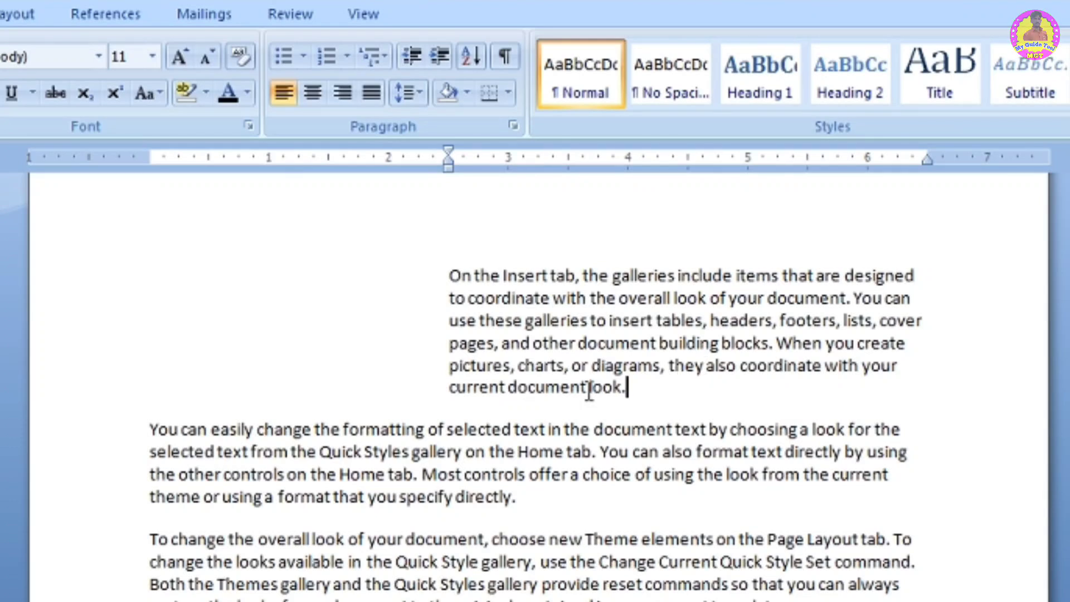
key(Return)
text(dlslgdklsagdsggagsad)
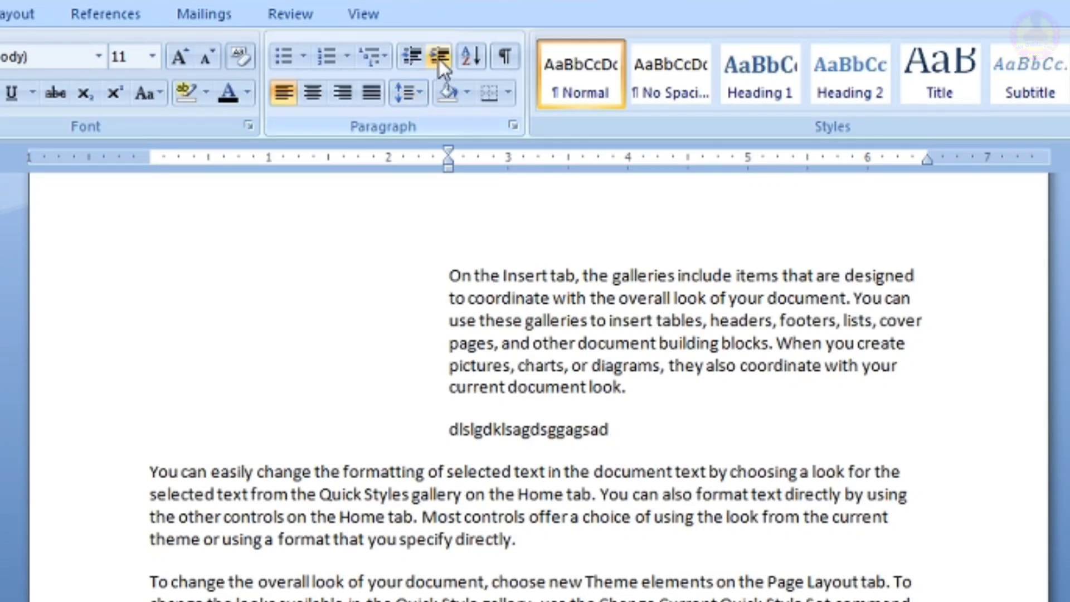
click(413, 55)
click(412, 55)
click(412, 55)
click(413, 55)
click(412, 55)
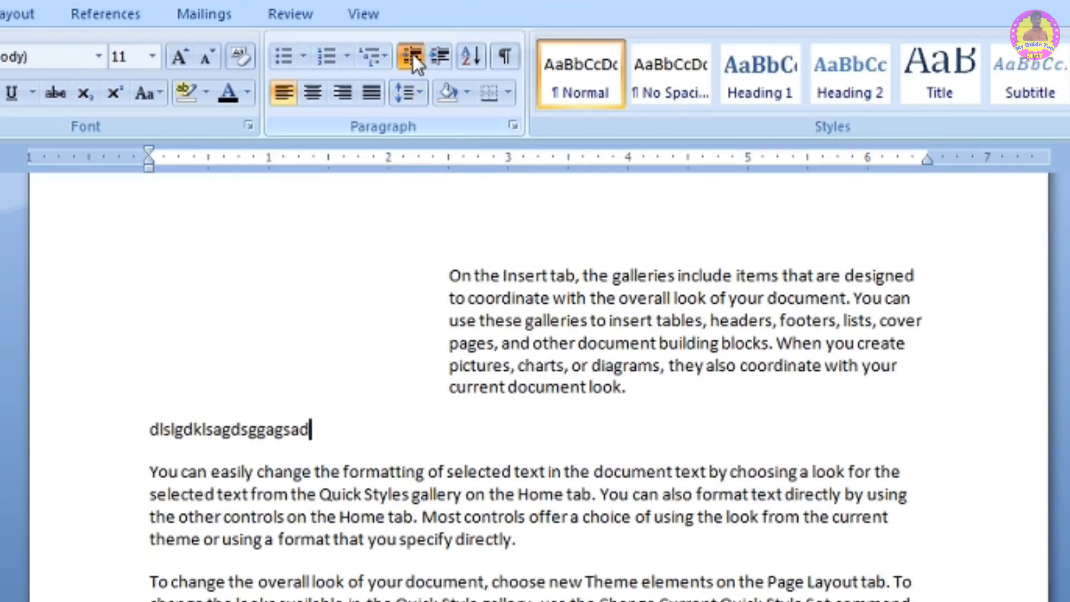
- Decrease the first paragraph's indent three steps
click(590, 316)
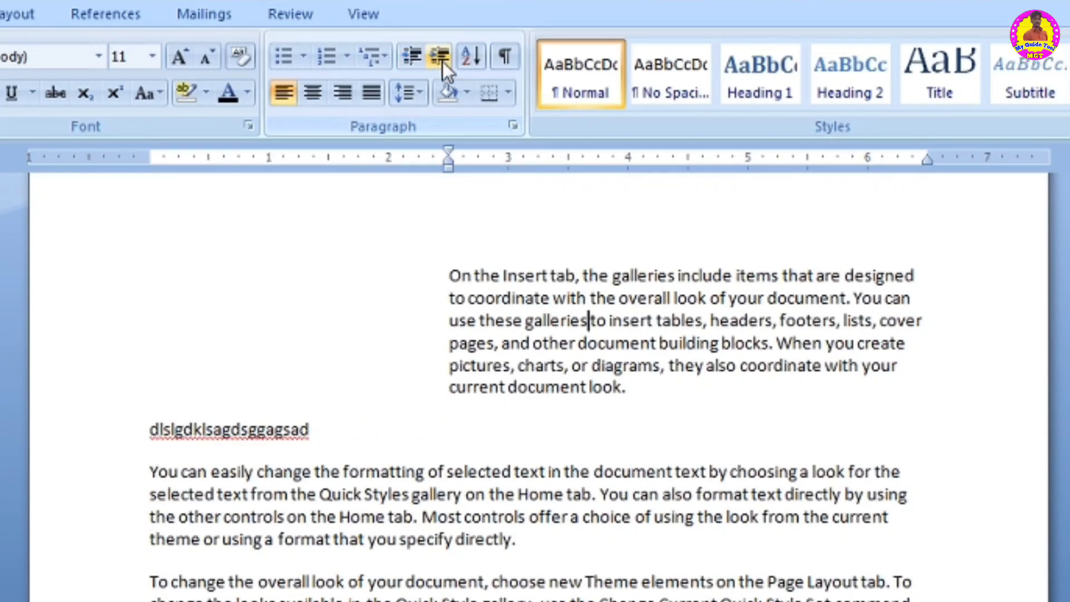
click(413, 56)
click(412, 56)
click(413, 55)
click(413, 56)
click(413, 56)
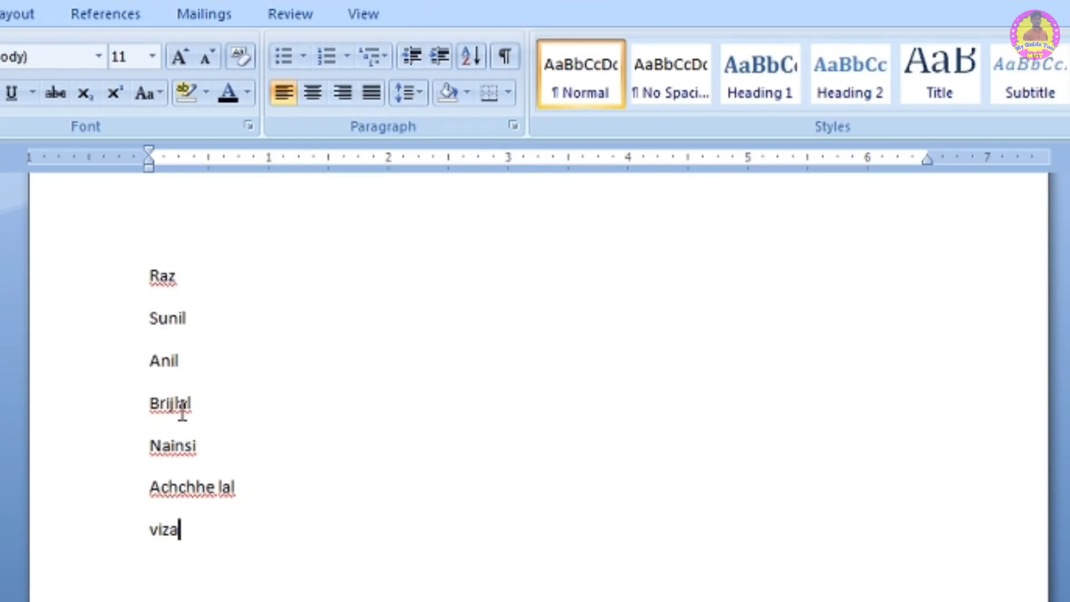
- Sort the list of seven names by paragraphs as text in ascending order
drag(215, 551, 152, 249)
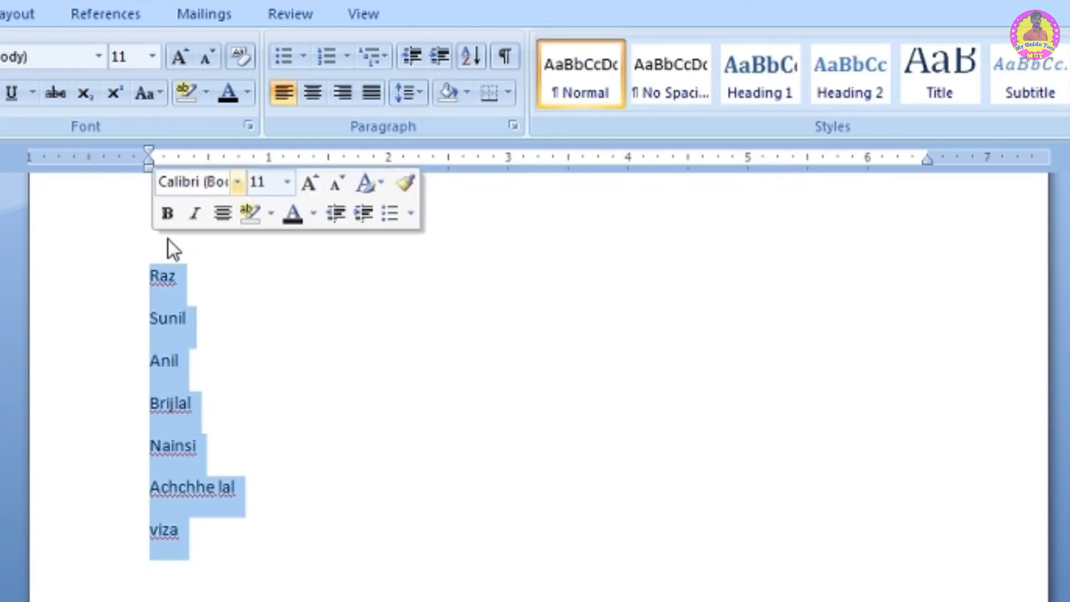
click(472, 56)
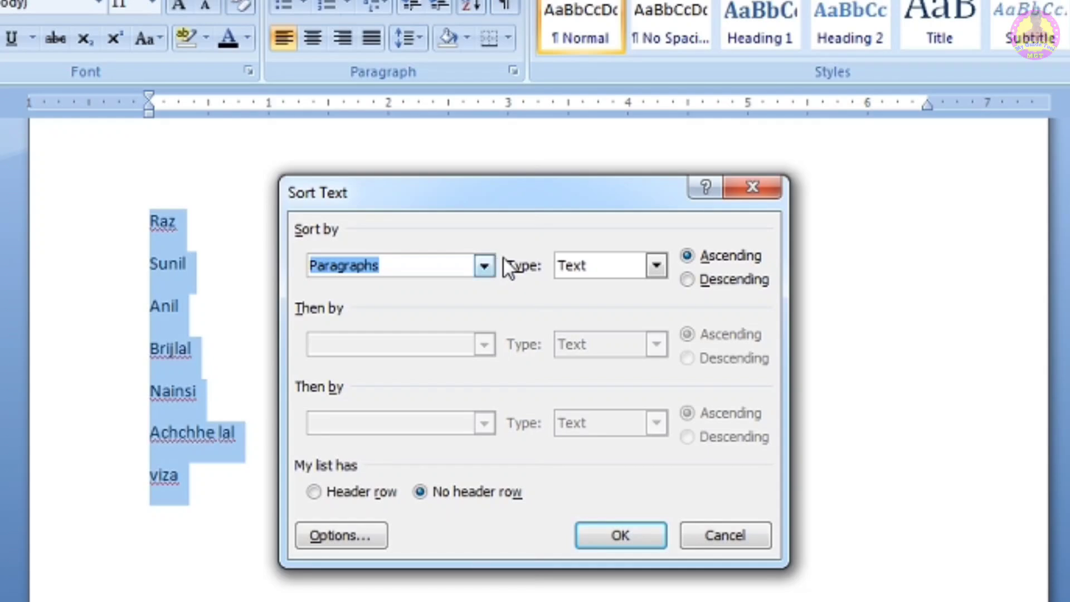
click(484, 266)
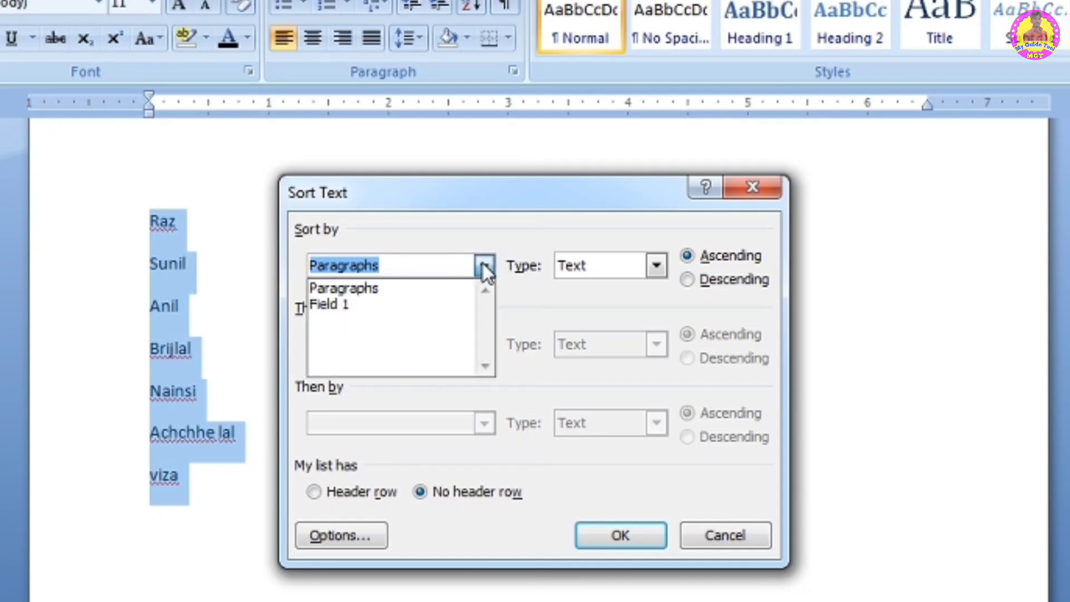
click(378, 289)
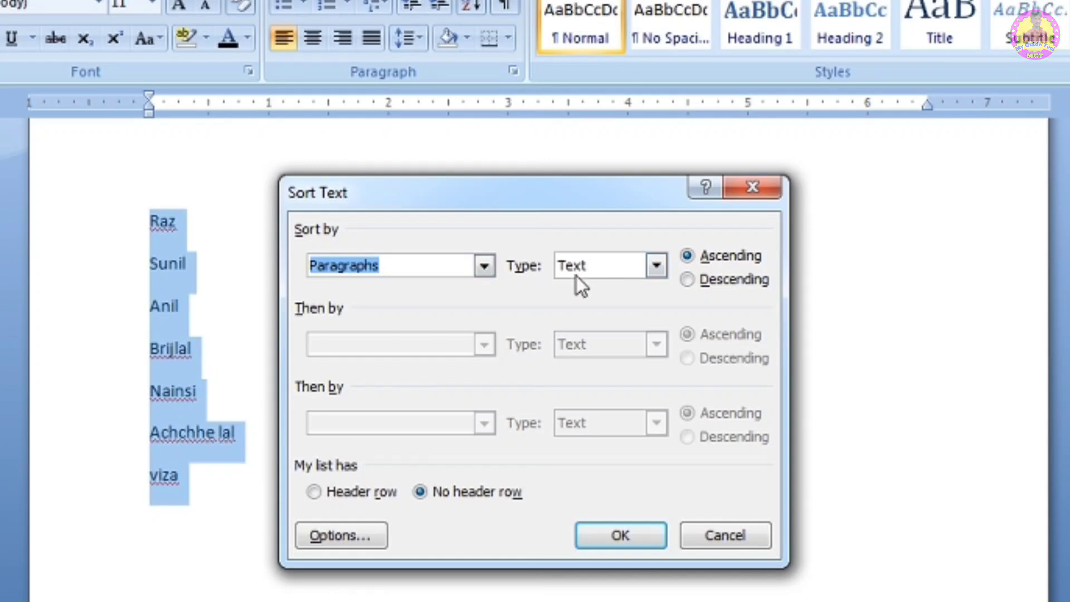
click(657, 267)
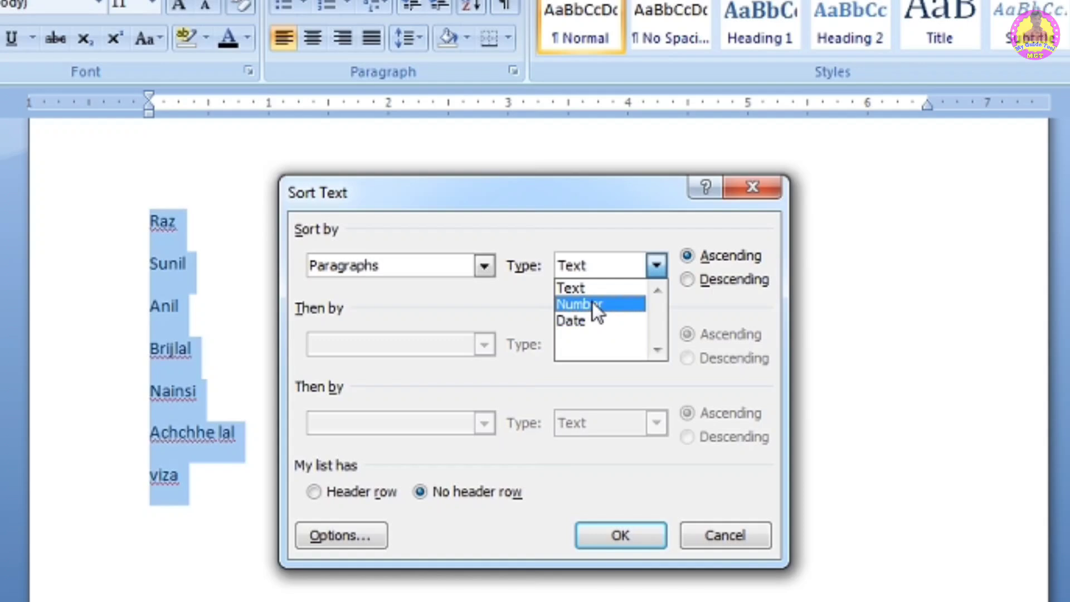
click(595, 288)
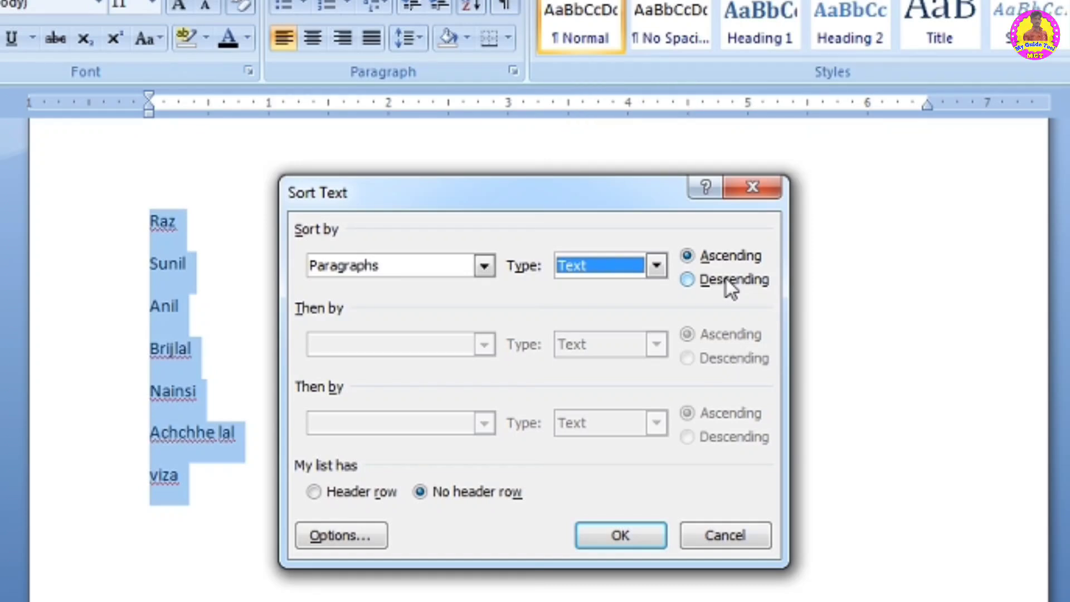
click(735, 256)
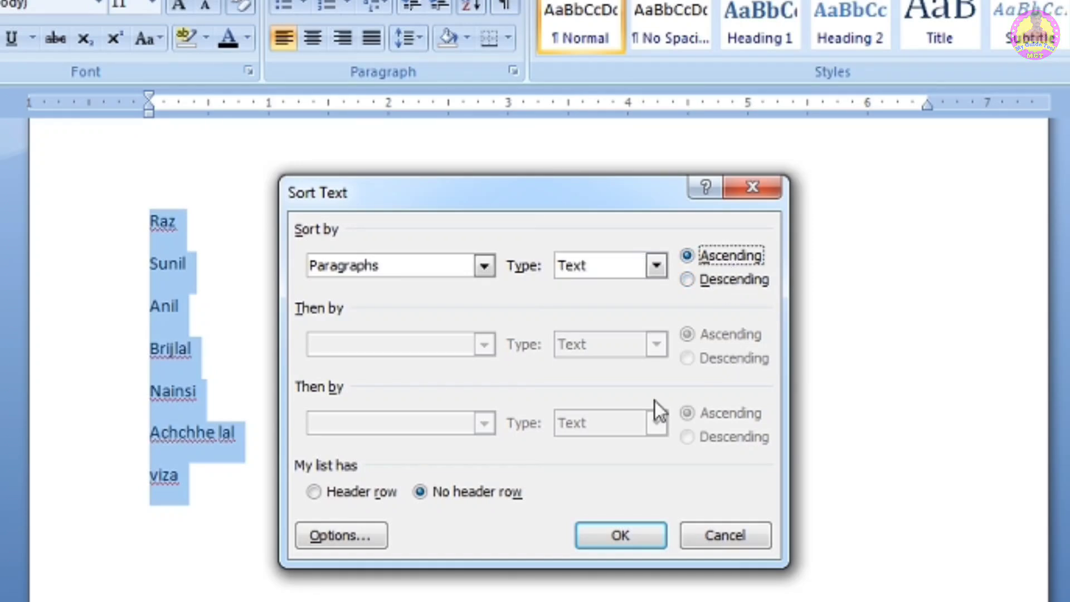
click(623, 536)
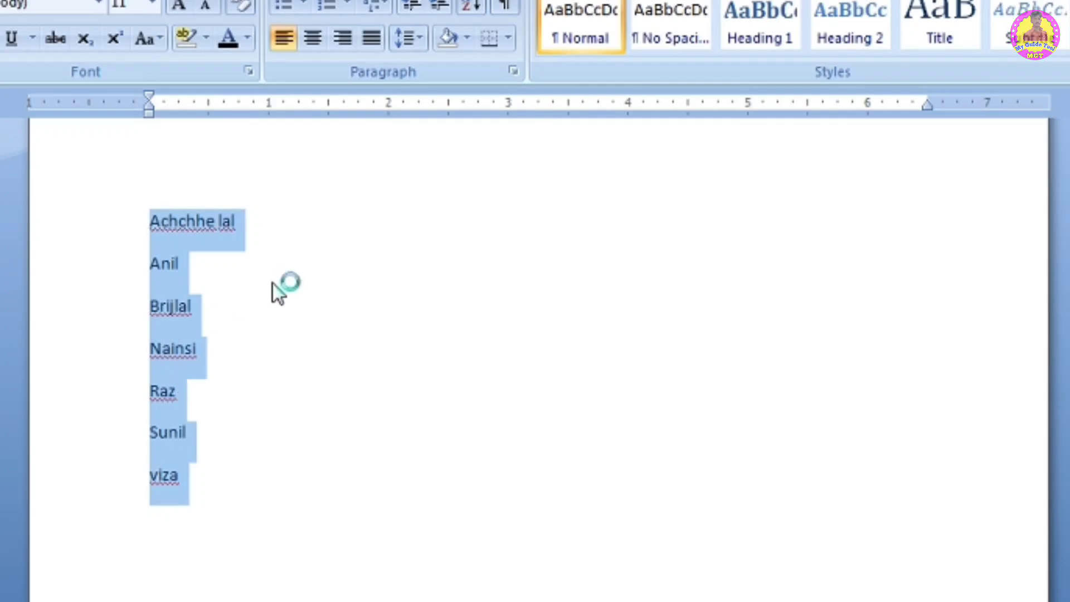
- Sort the same name list again in descending order
click(471, 6)
click(719, 279)
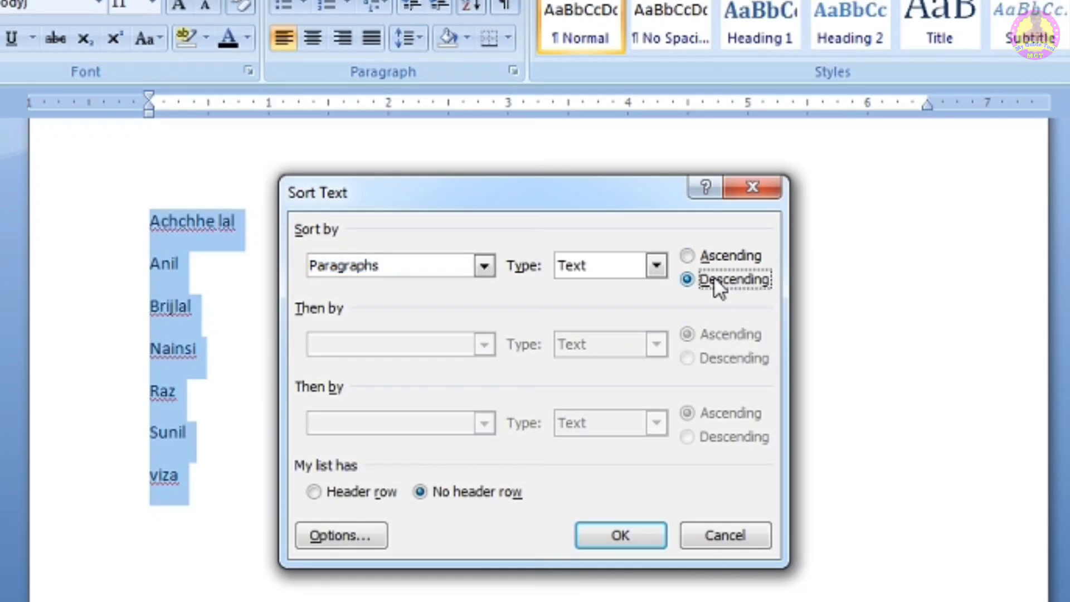
click(623, 536)
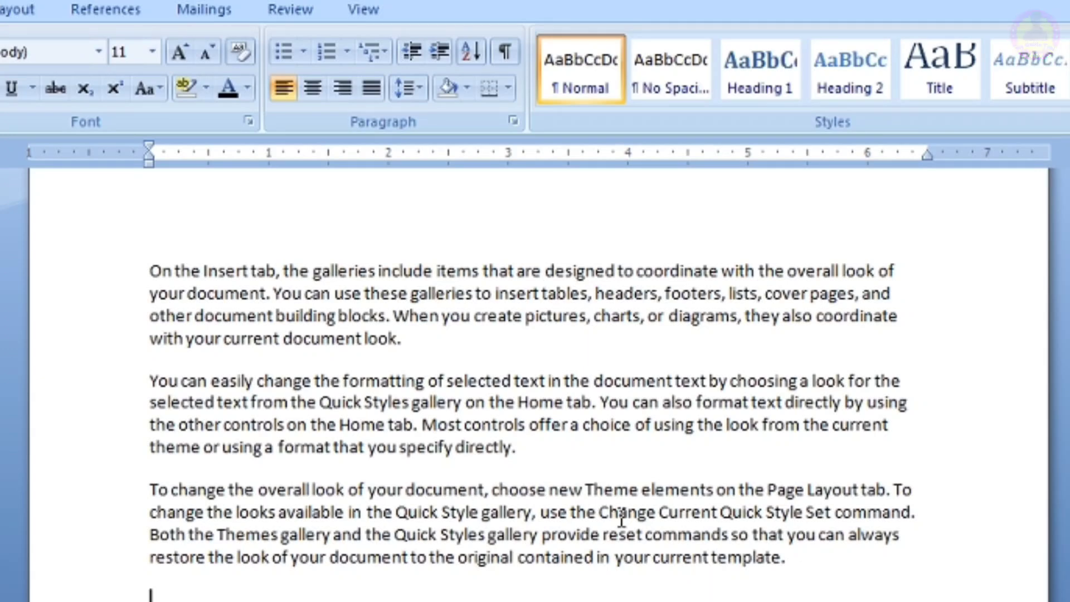
- Remove the space after the first two paragraphs of the sample text
drag(542, 458, 136, 203)
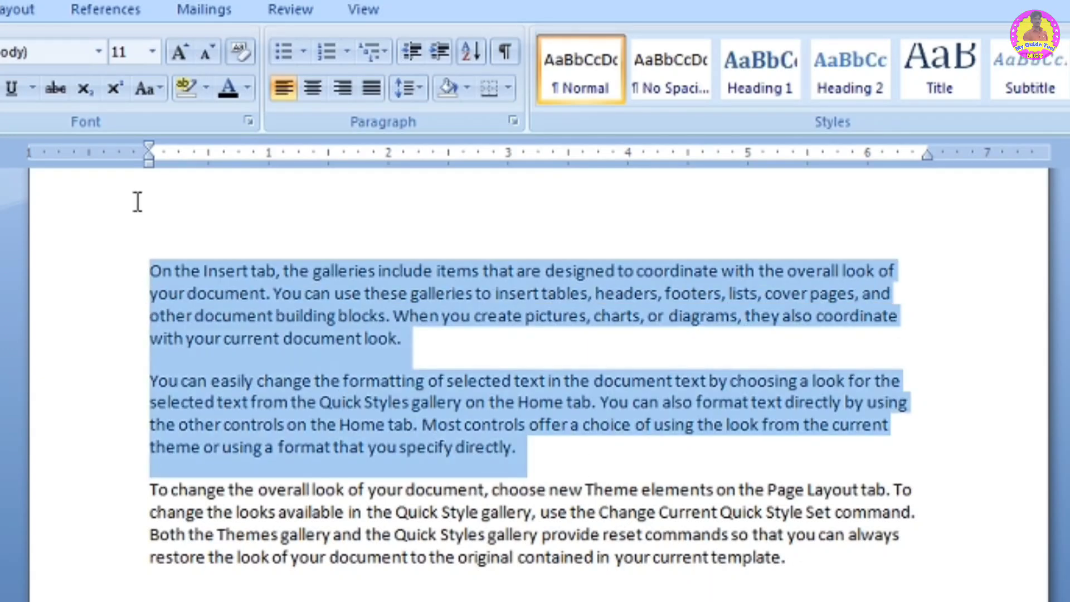
click(411, 89)
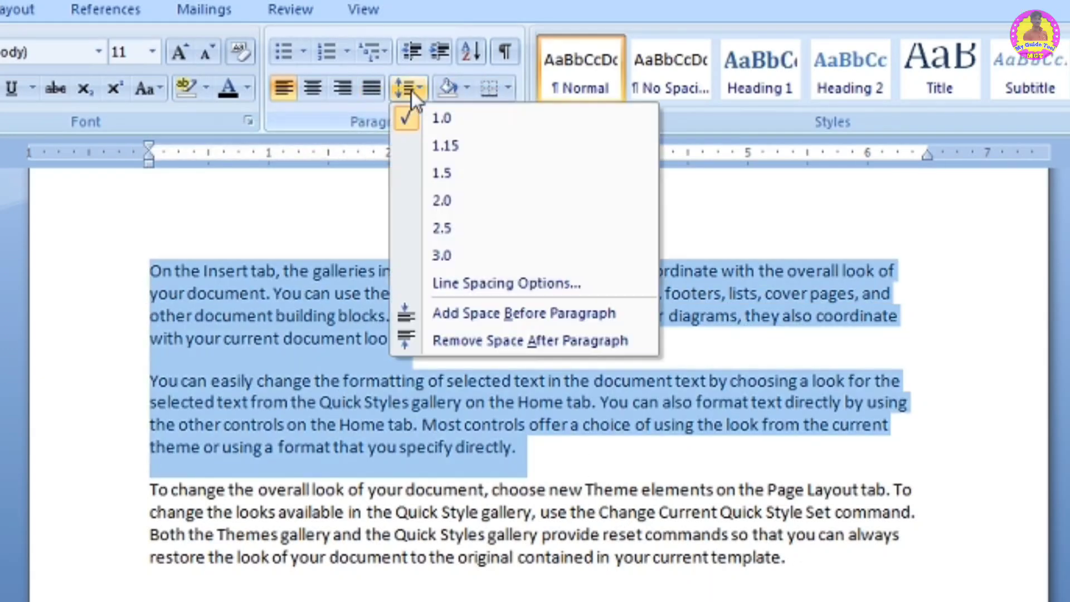
click(494, 340)
- Append a run of gibberish text to the end of the first paragraph
click(462, 335)
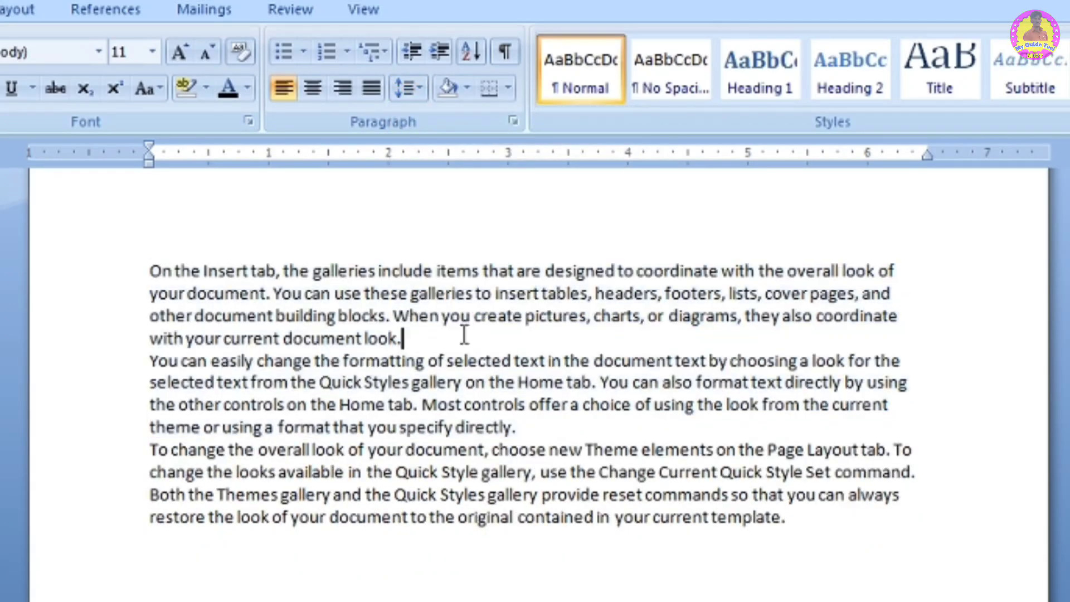
text(sakgdjlskajgdlksjaglkdjsalkgjdlskajgldksjaldkjsalg;kdjsal;kgjdslakgjl)
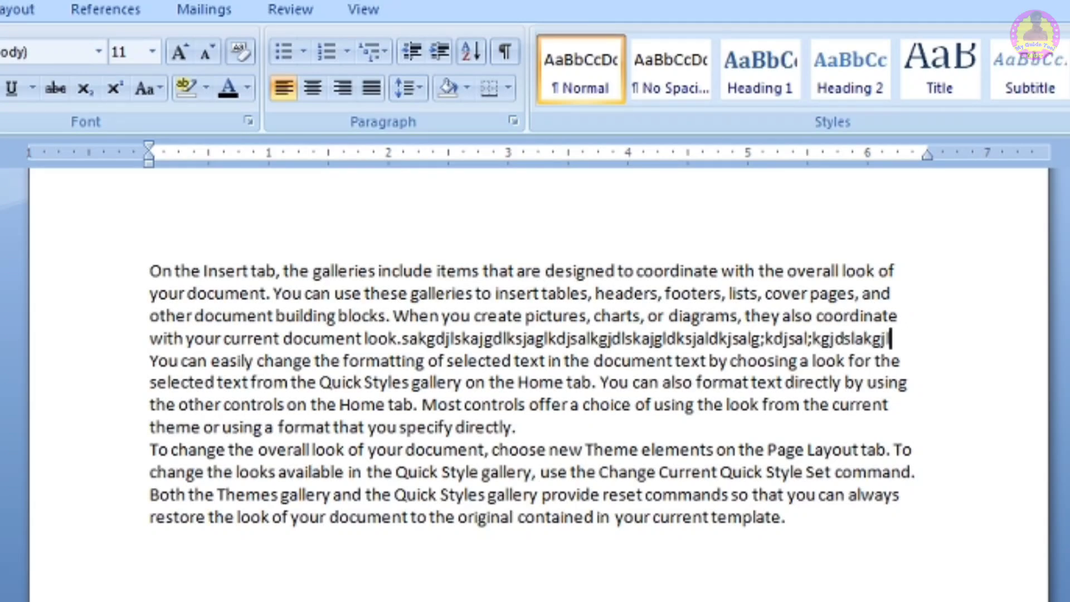
- Show the paragraph and formatting marks in the document
click(553, 600)
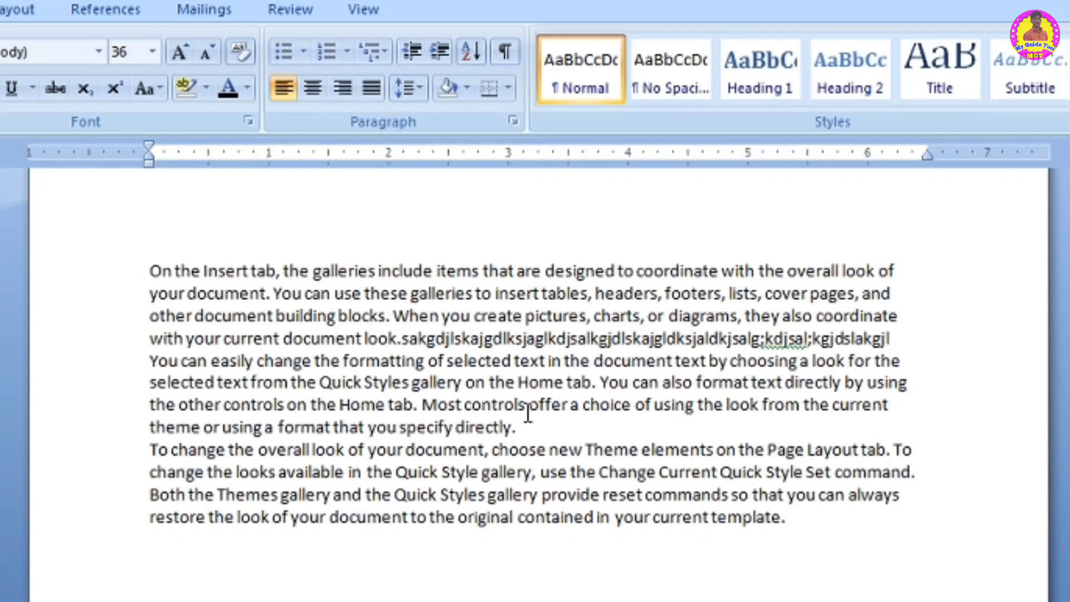
drag(528, 415, 190, 229)
click(653, 495)
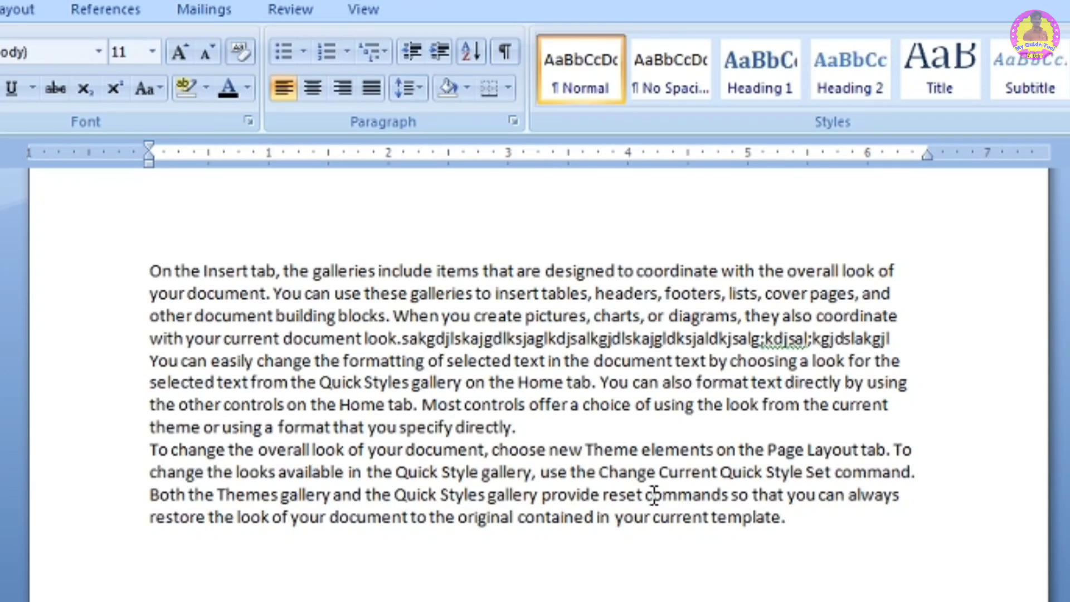
click(506, 52)
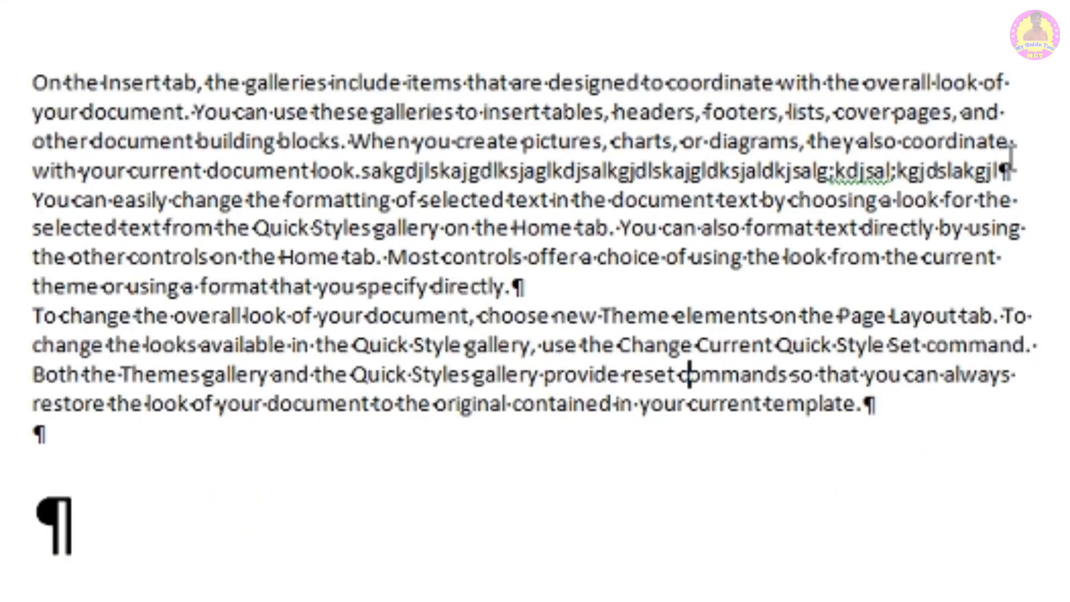
- Inspect the paragraph marks by selecting paragraphs, then hide the formatting marks
drag(1018, 168, 64, 61)
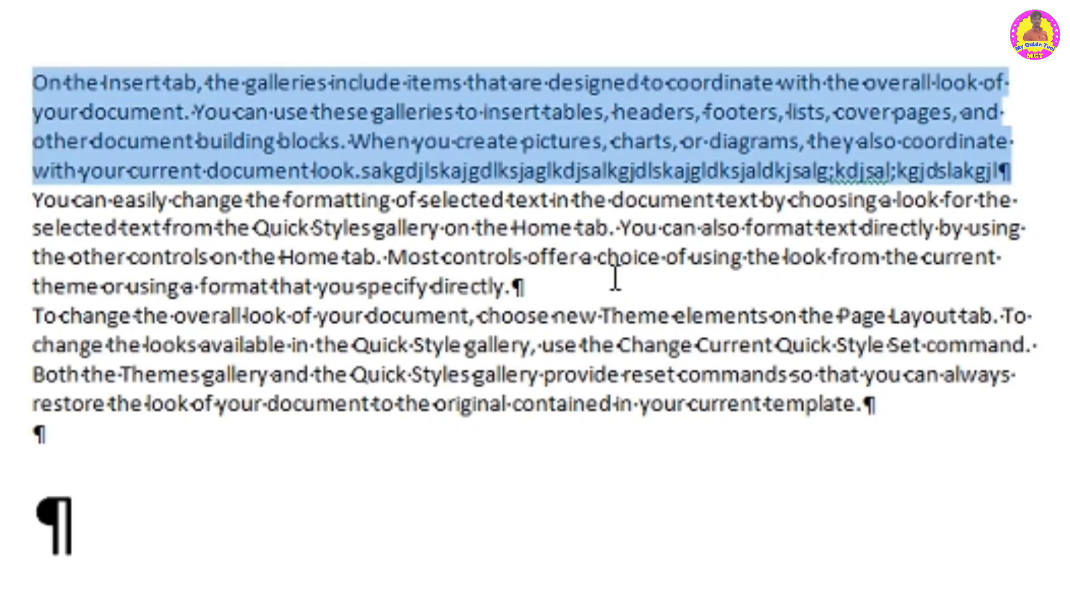
click(591, 278)
drag(518, 286, 23, 208)
click(695, 345)
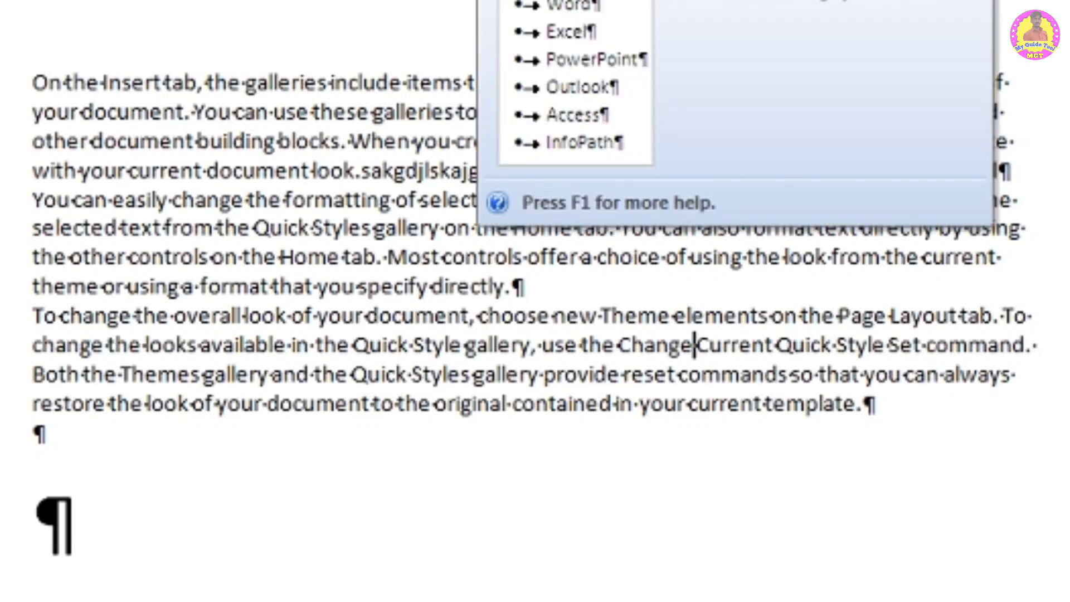
key(ctrl+shift+8)
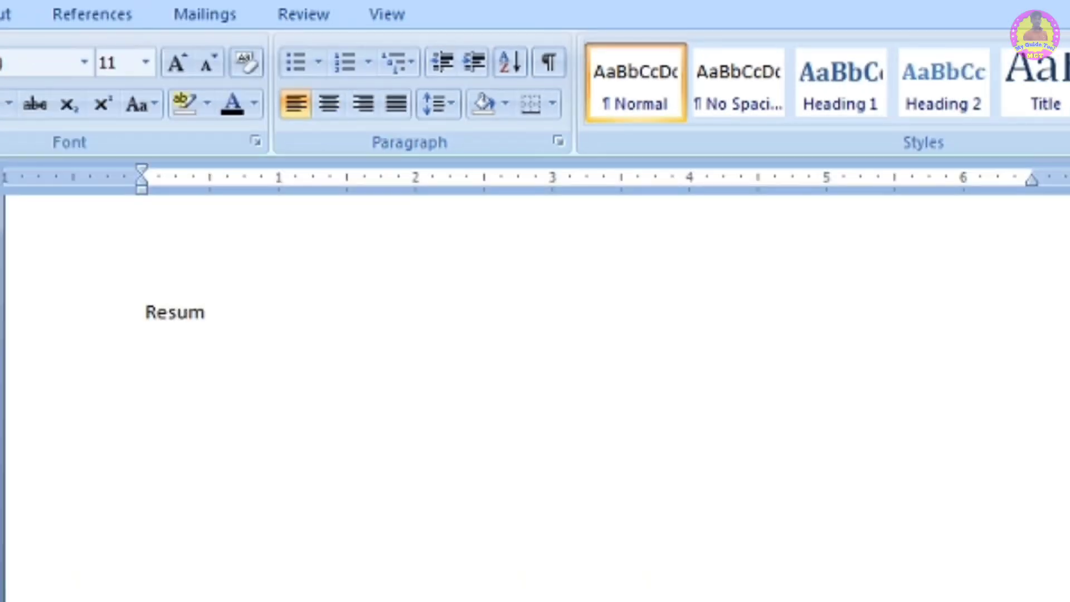
- Type the heading Resume, grow it to 18 pt and center it
text(esume)
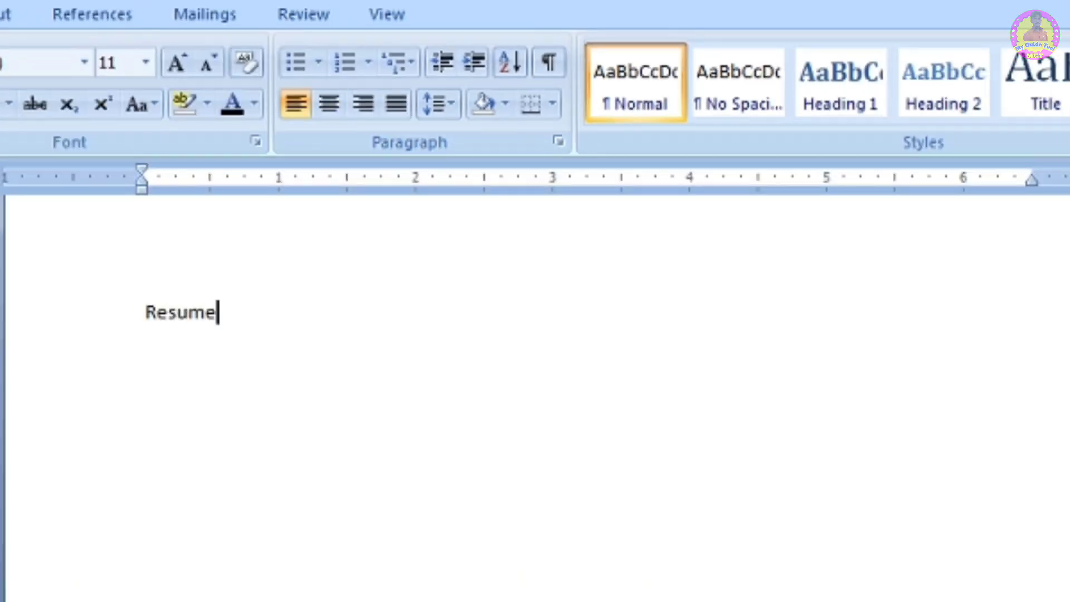
double_click(191, 318)
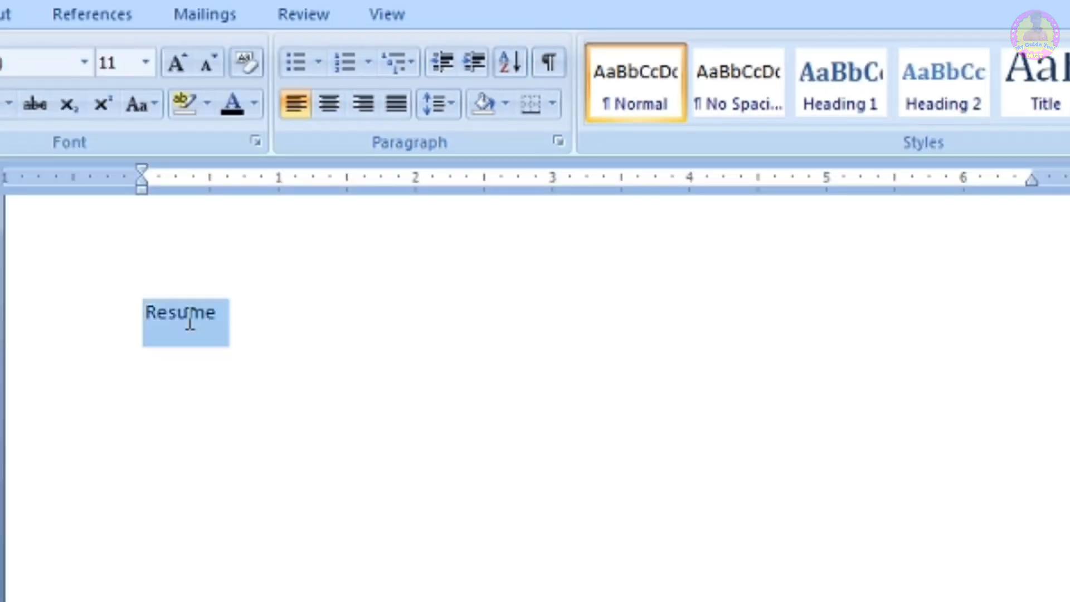
click(178, 58)
click(179, 59)
click(179, 58)
click(179, 58)
click(303, 317)
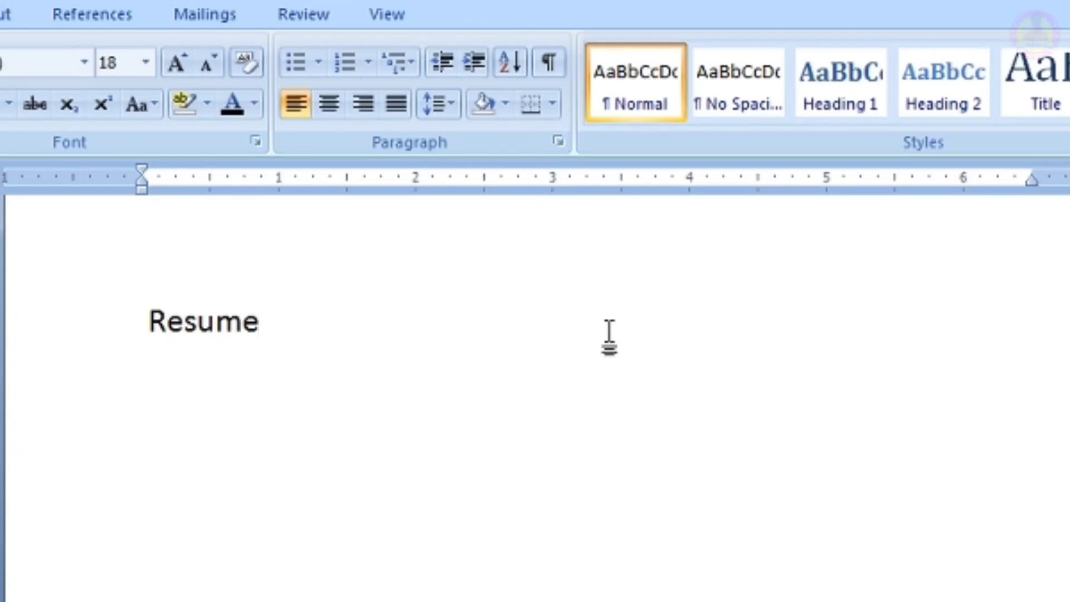
click(333, 98)
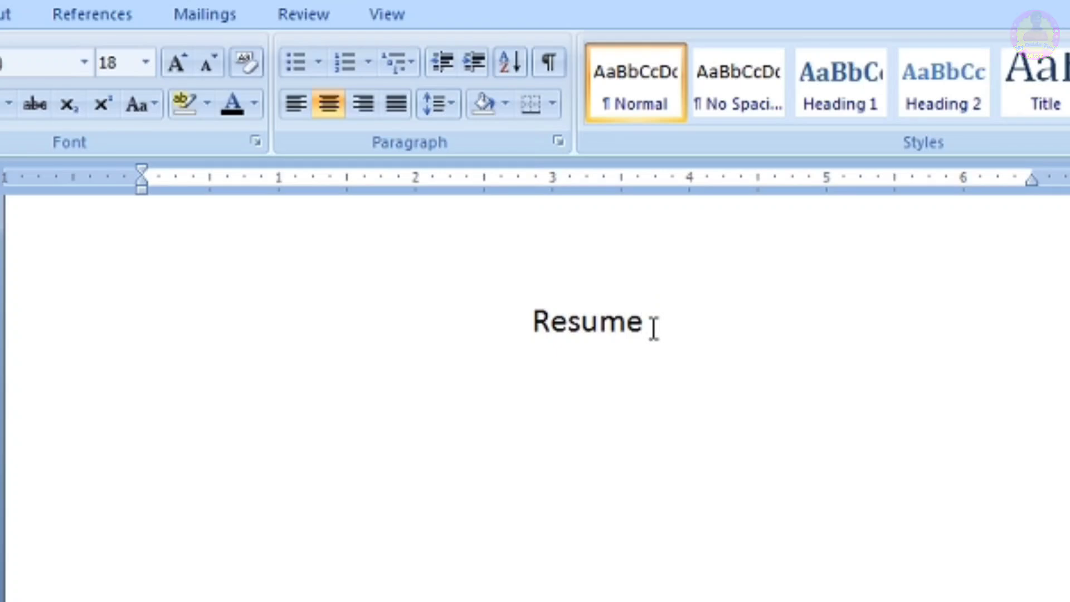
key(Return)
text(sakd)
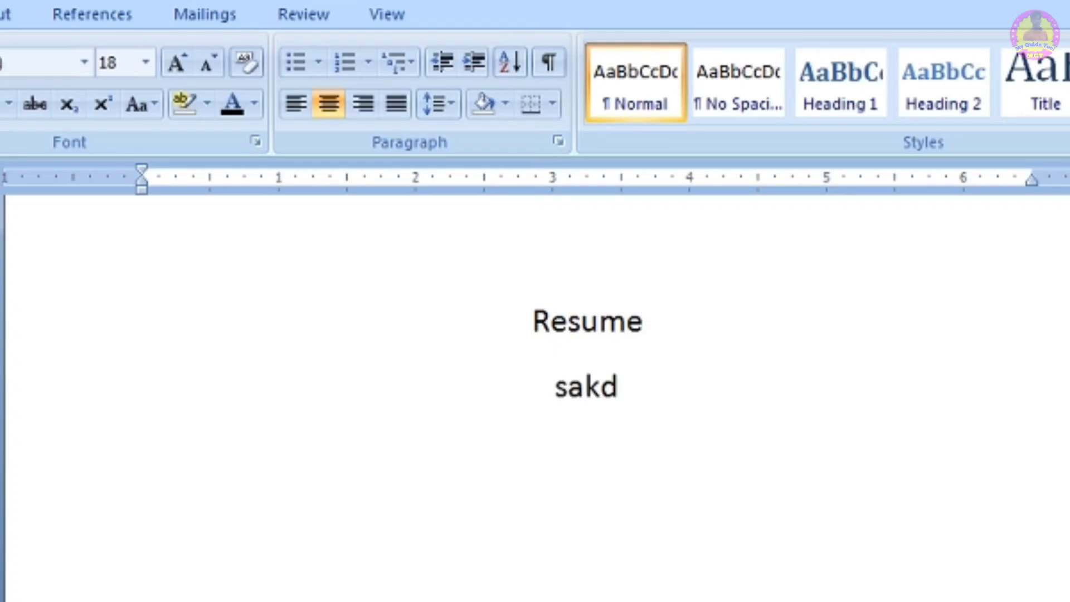
text(hsa;kjgdlksajglkdjsalkjdlkjlsakjd)
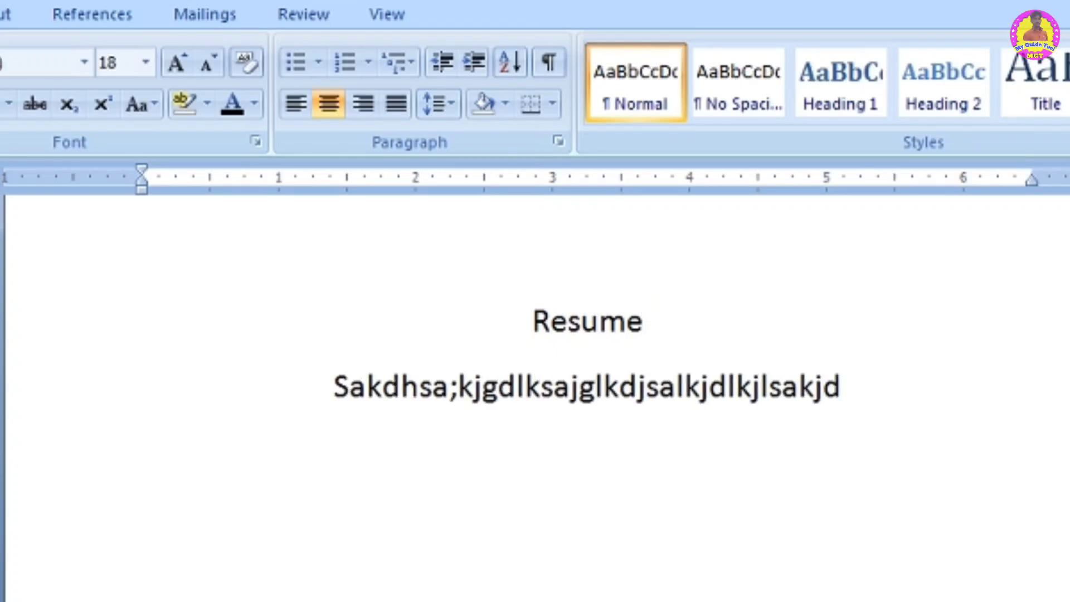
text(lksajgdlkjsalkjgdlksajg)
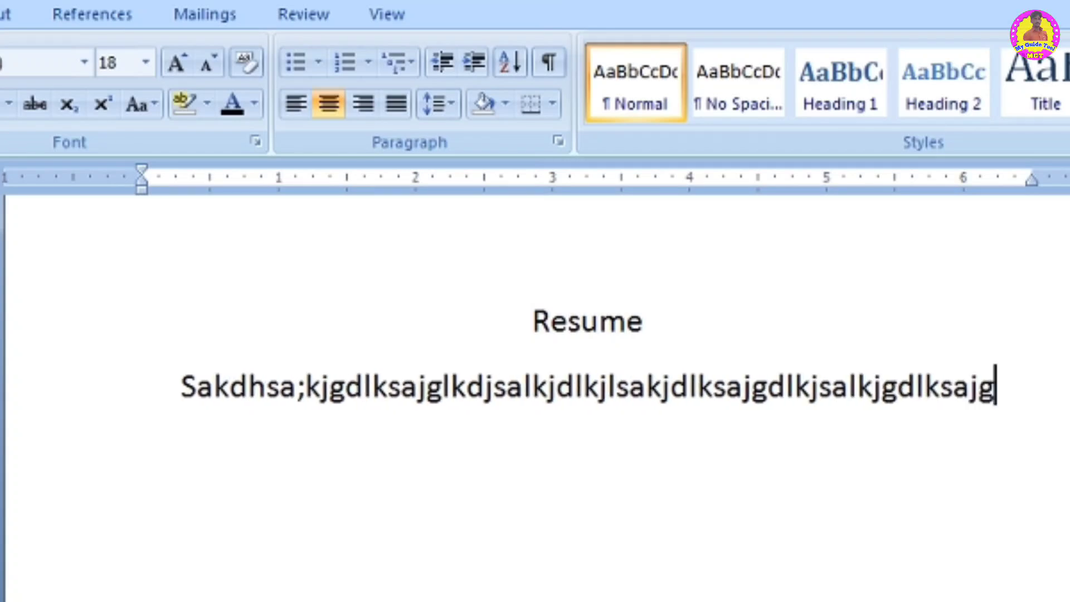
key(ctrl+z)
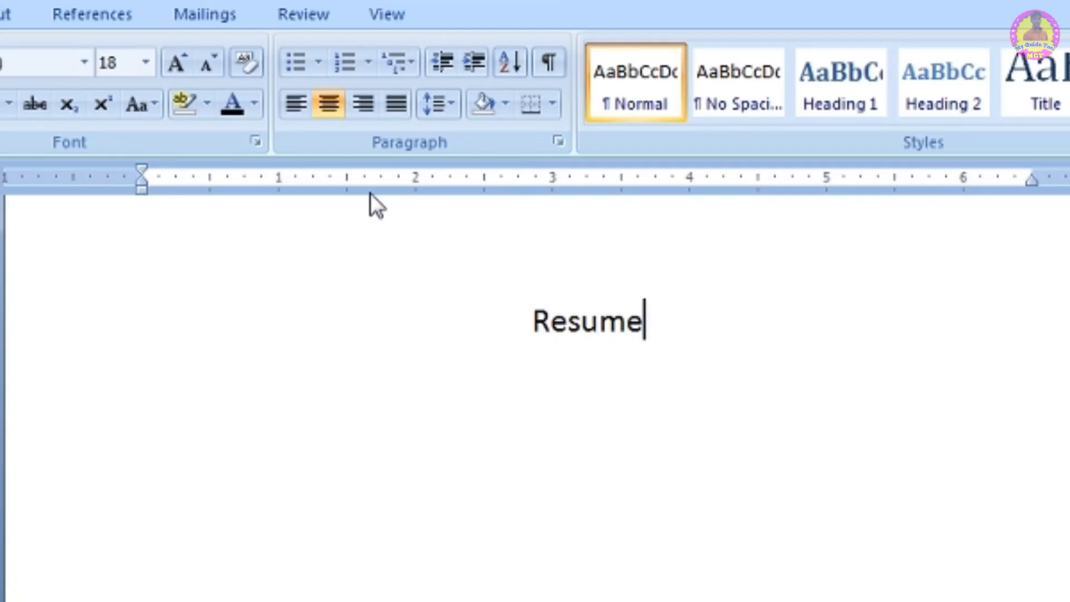
- Cycle the Resume heading through right, centre, left and justified alignment, ending left-aligned
click(362, 104)
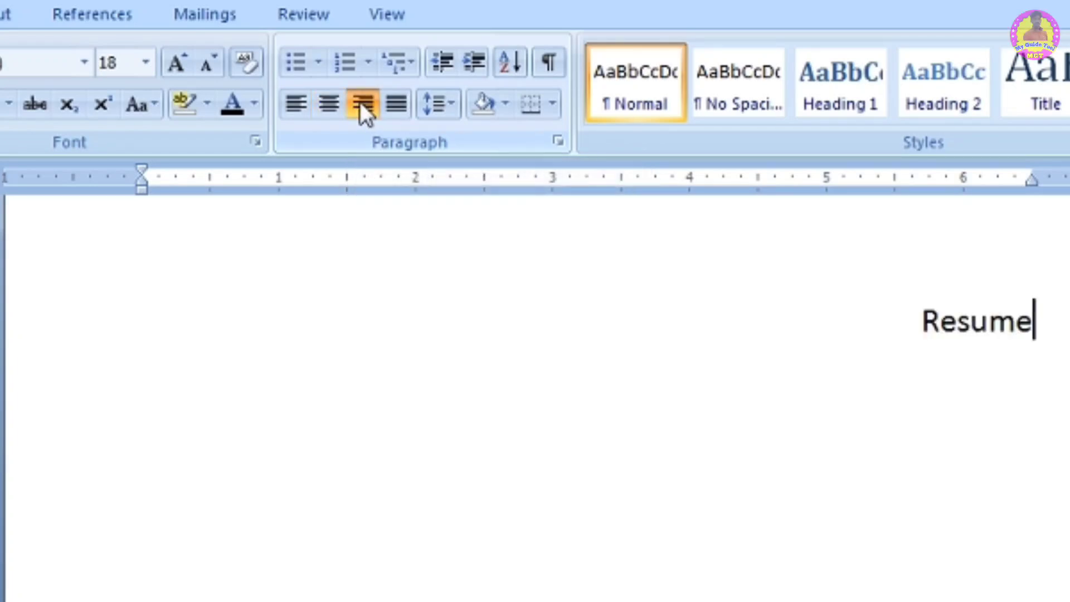
key(Return)
text(skjlkjdslkgdjslakgjlkasjglkkldjsalkjdglksajgdlkjalk)
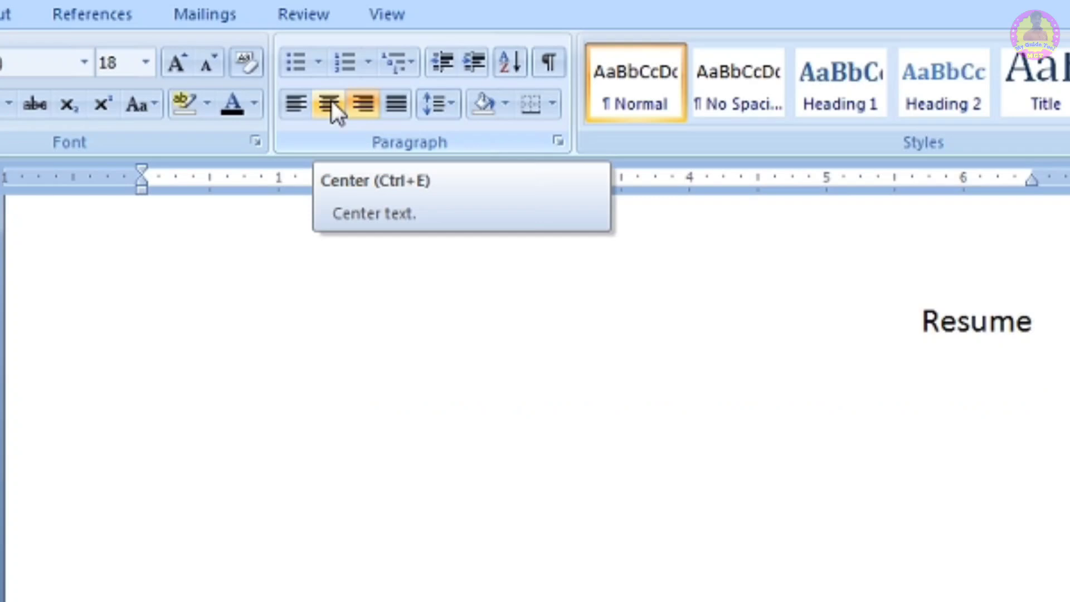
click(337, 100)
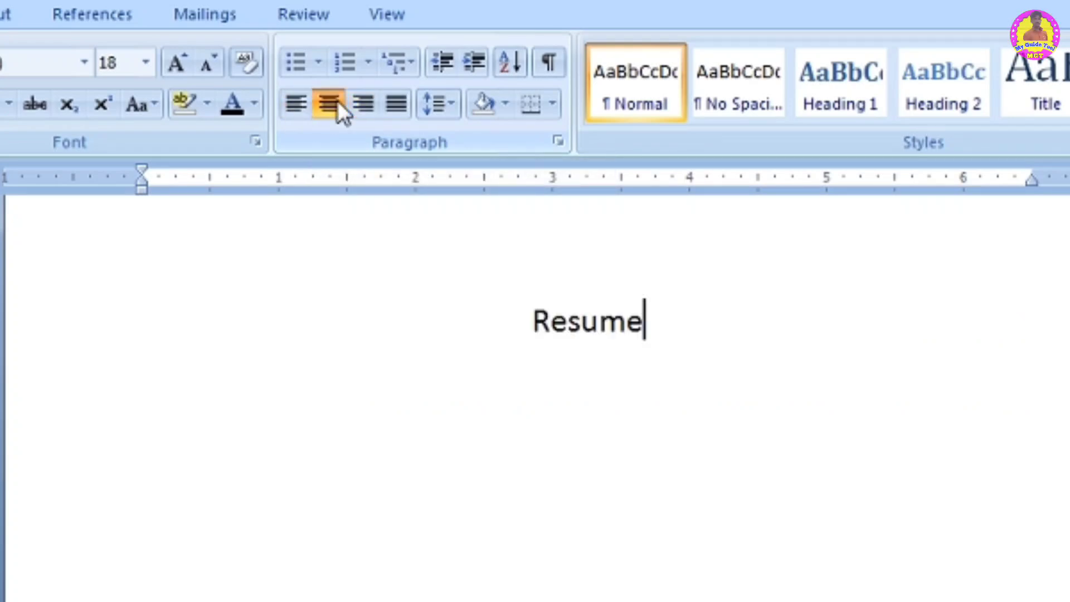
click(369, 99)
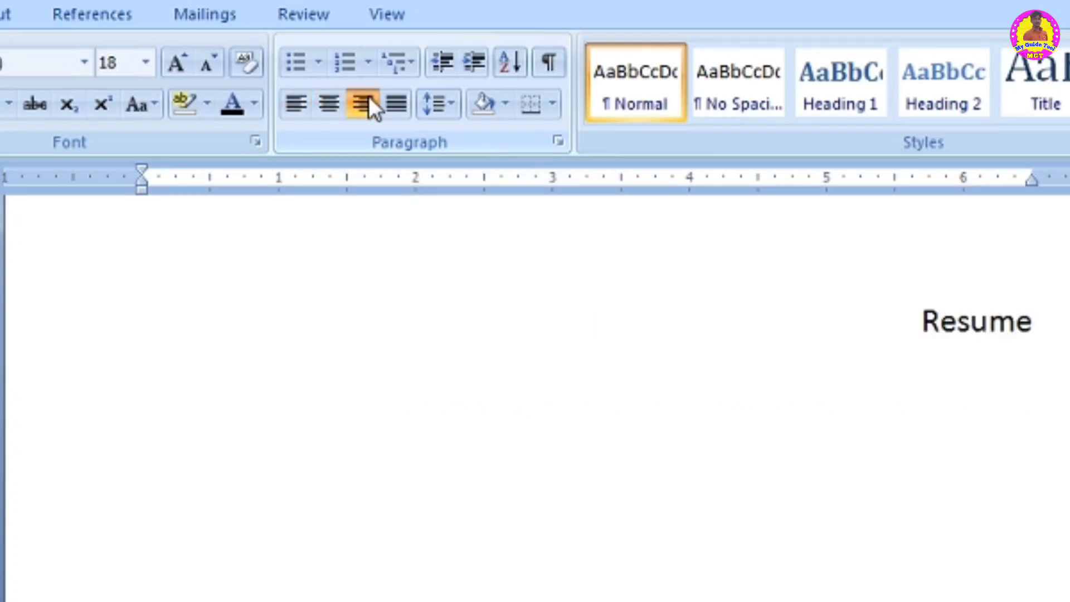
click(294, 102)
click(329, 106)
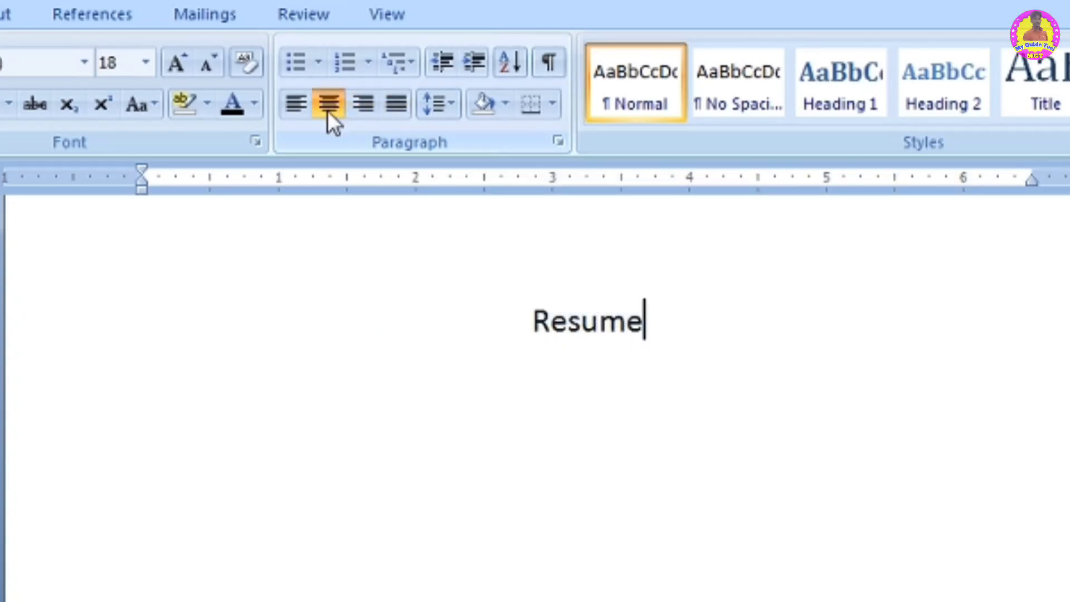
click(400, 106)
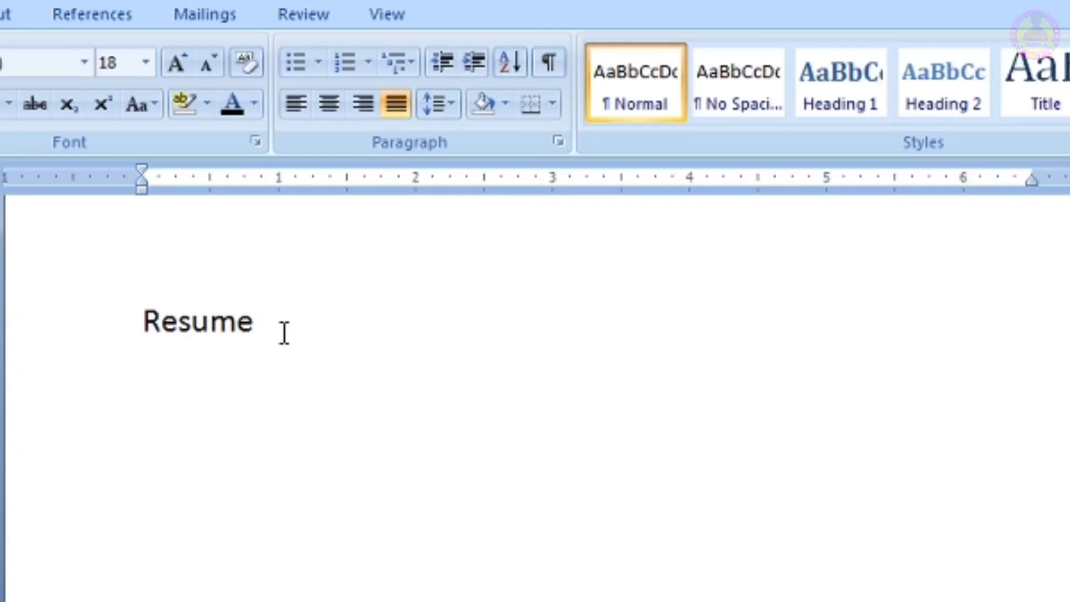
click(296, 103)
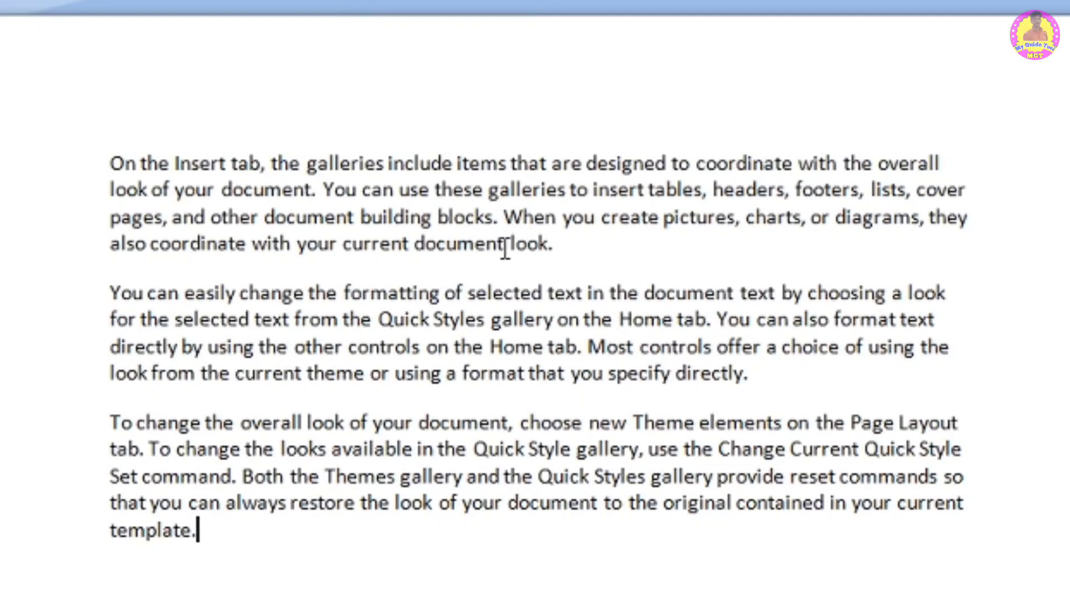
- Set the first paragraph's line spacing to 2.0
drag(560, 245, 112, 163)
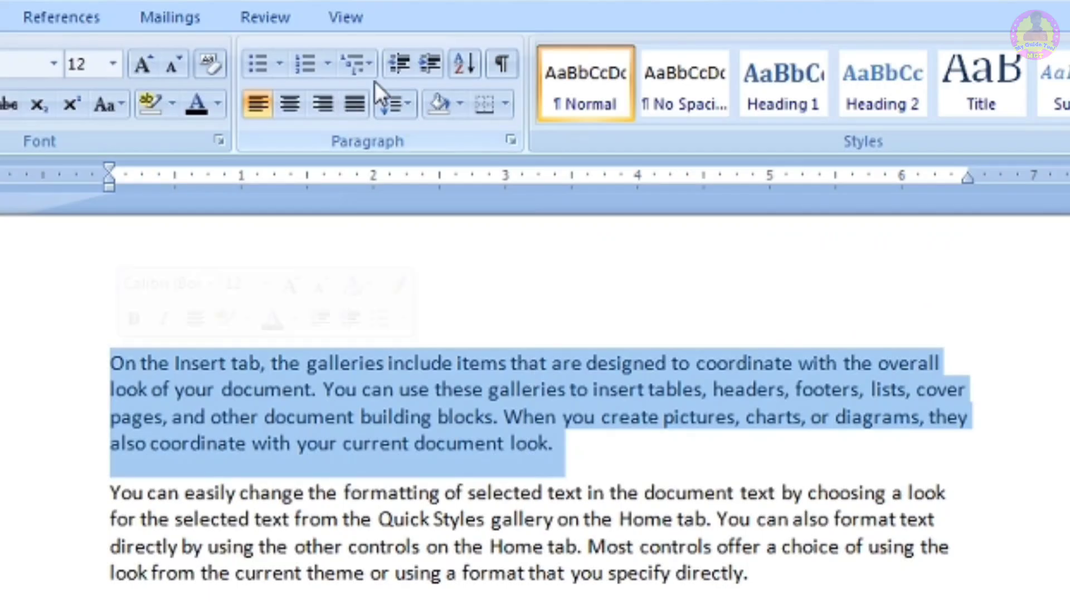
click(397, 106)
click(452, 228)
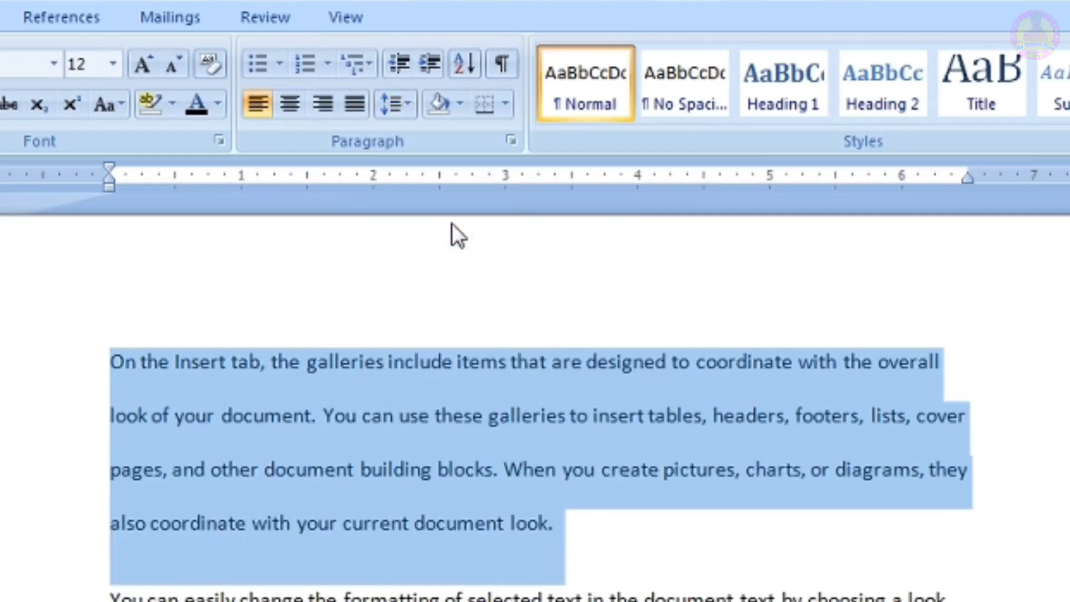
click(325, 414)
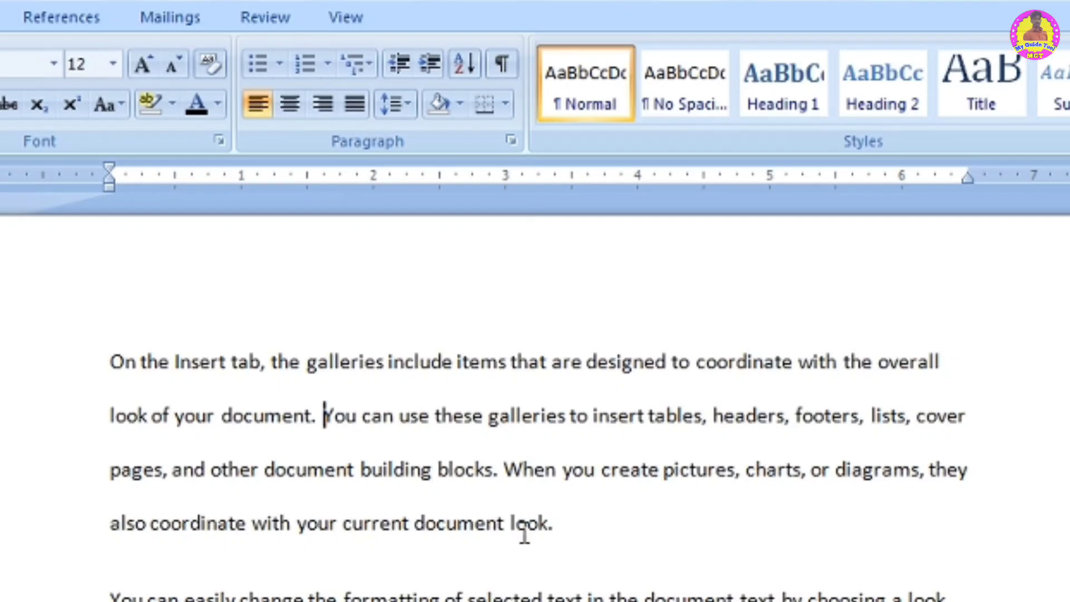
- Change the first paragraph's line spacing to 3.0 and then to 1.15
drag(559, 527, 95, 337)
click(403, 104)
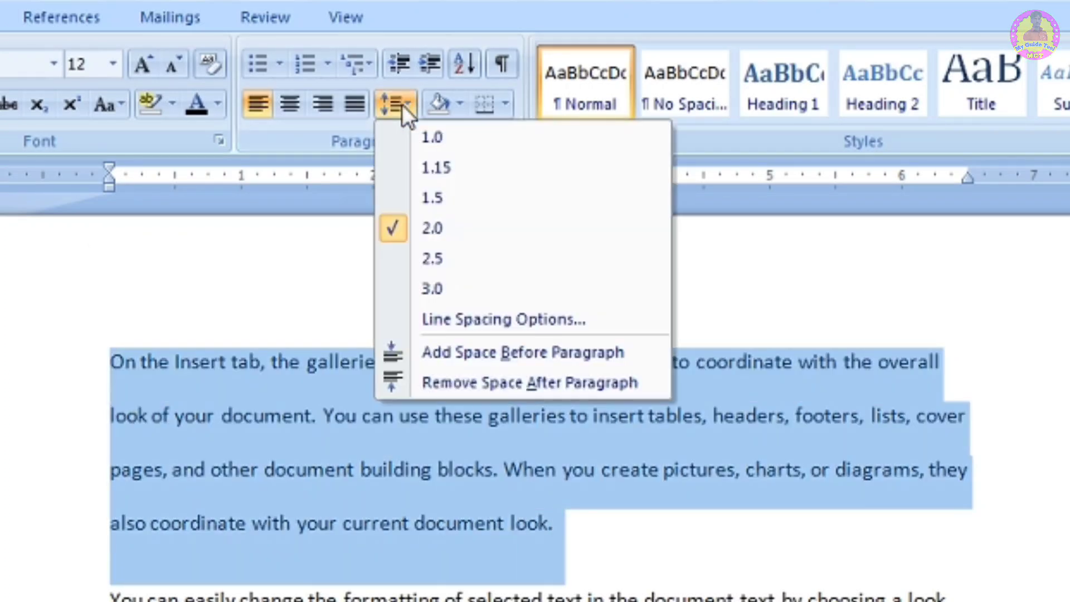
click(456, 290)
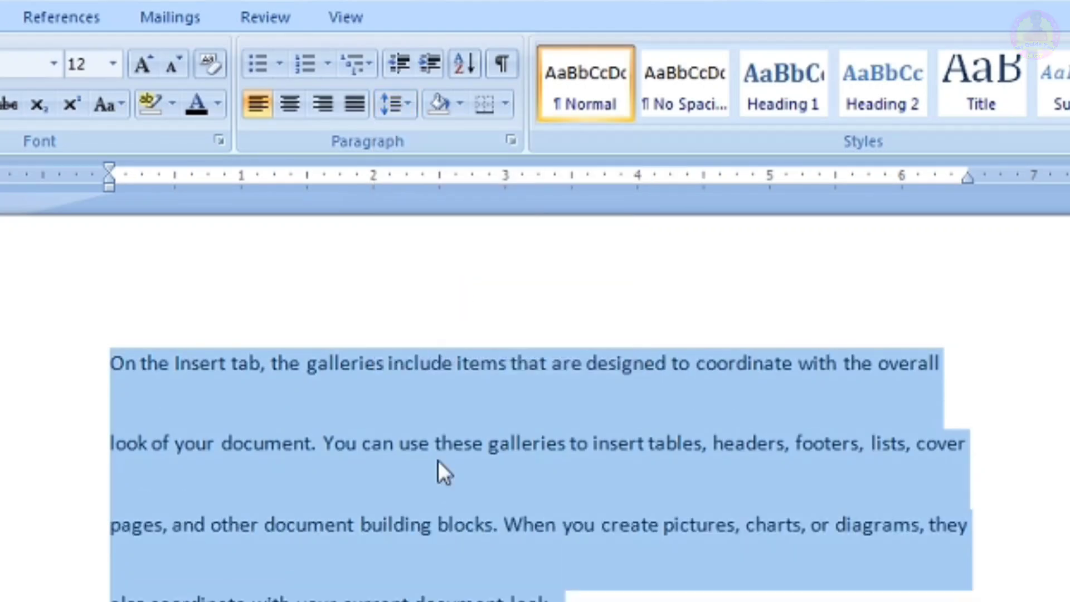
click(407, 104)
click(452, 169)
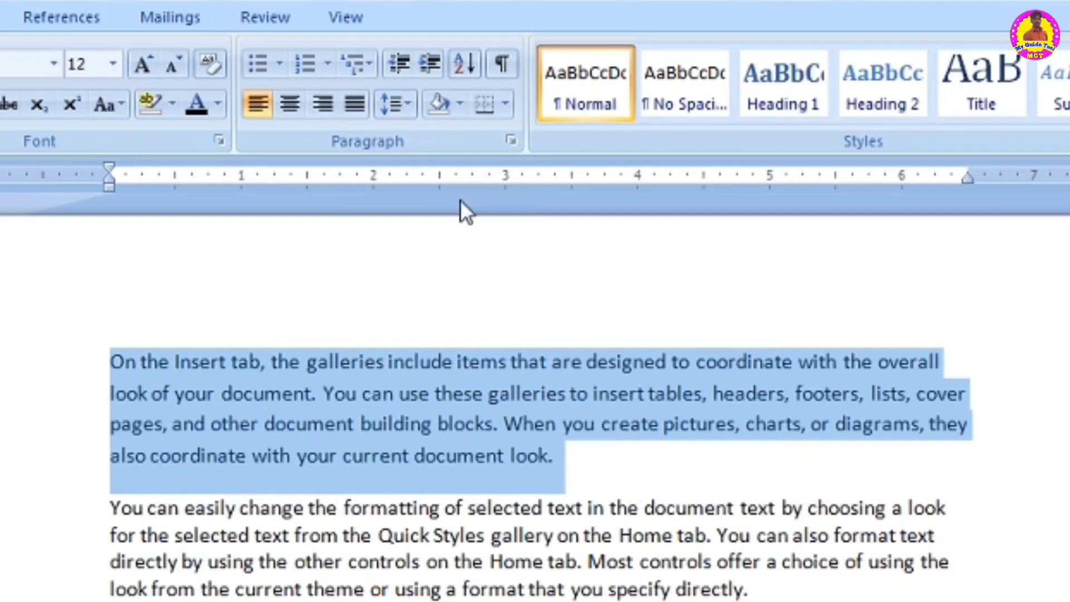
click(516, 384)
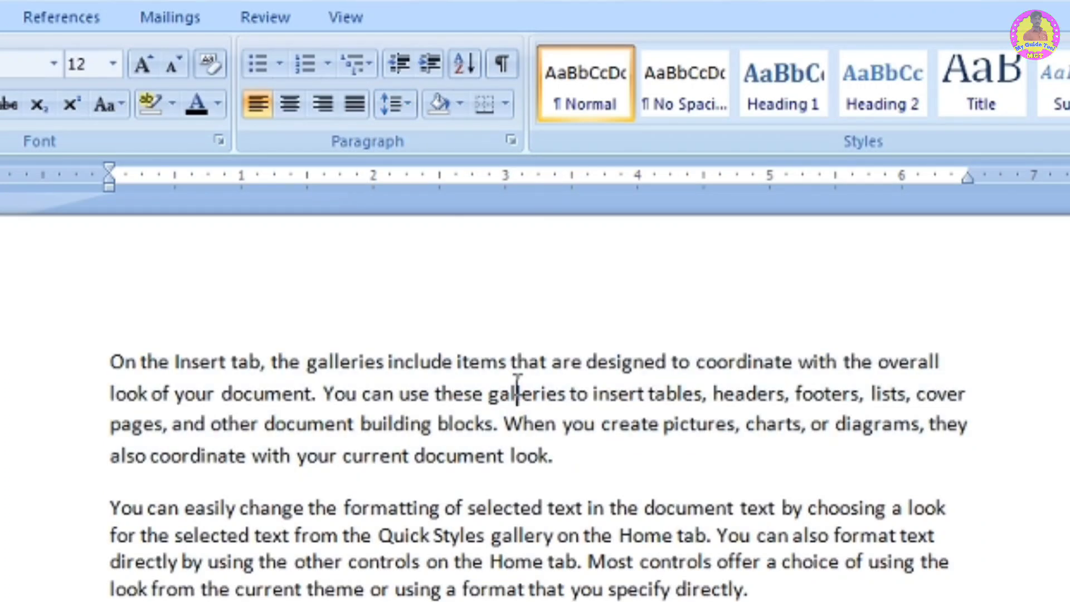
- Remove the space after the first paragraph
click(403, 114)
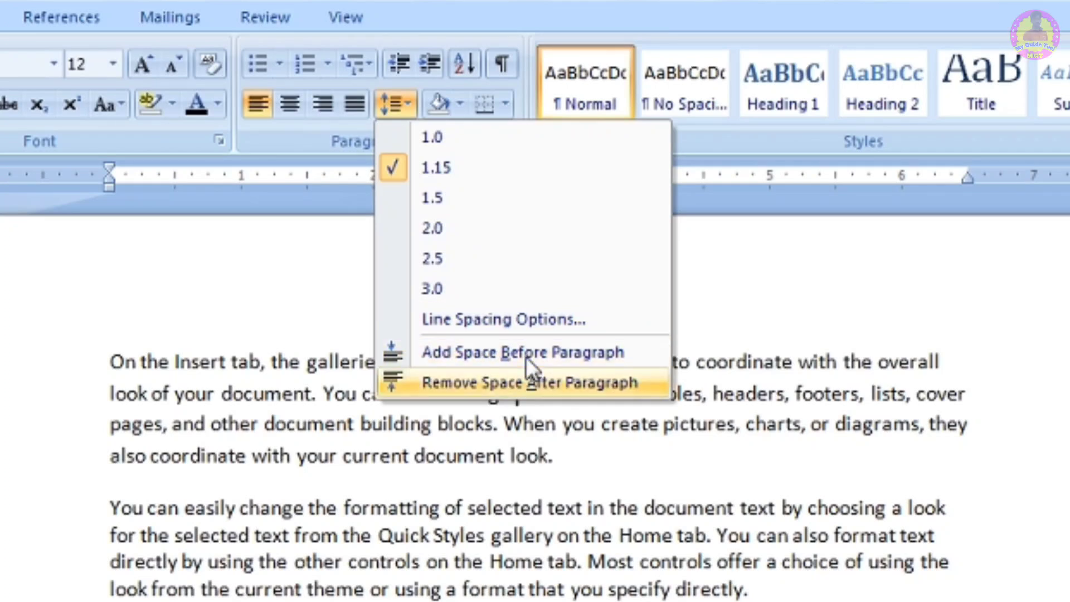
click(579, 464)
click(574, 464)
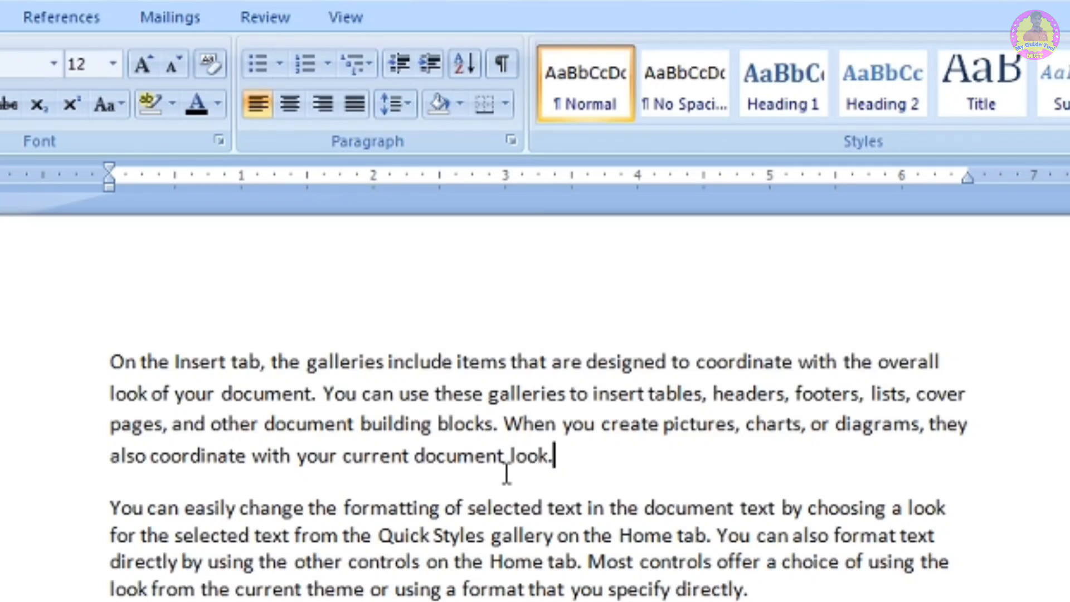
click(402, 101)
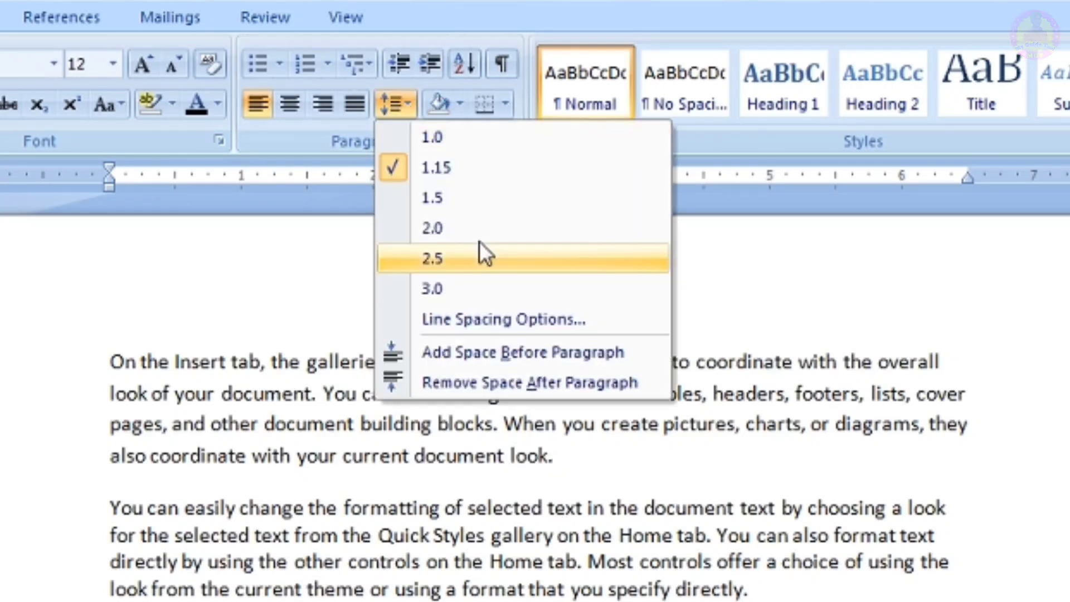
click(504, 380)
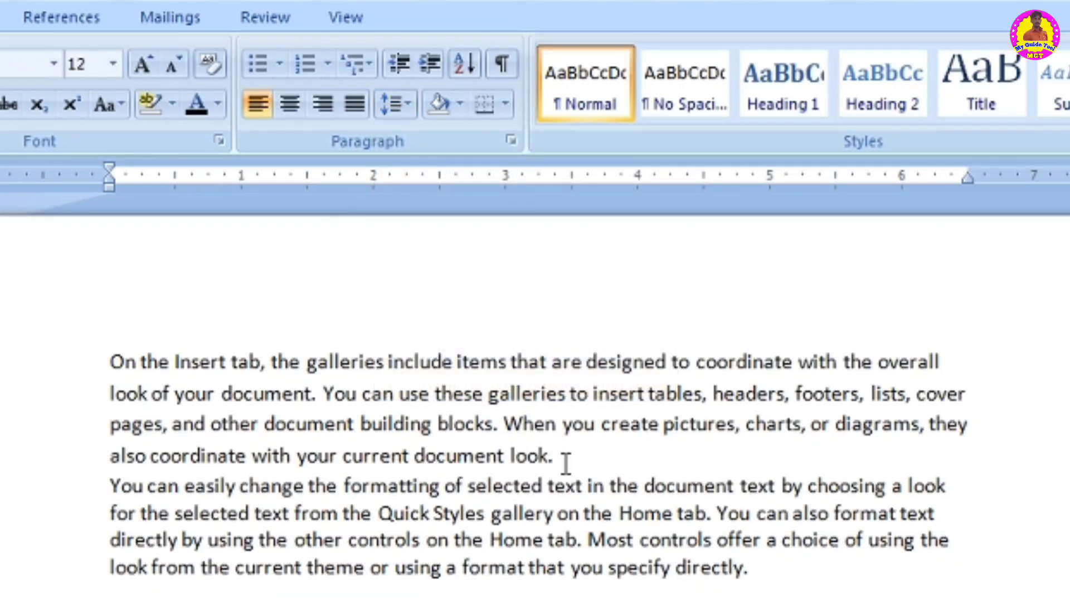
- Add space before the second paragraph
click(781, 572)
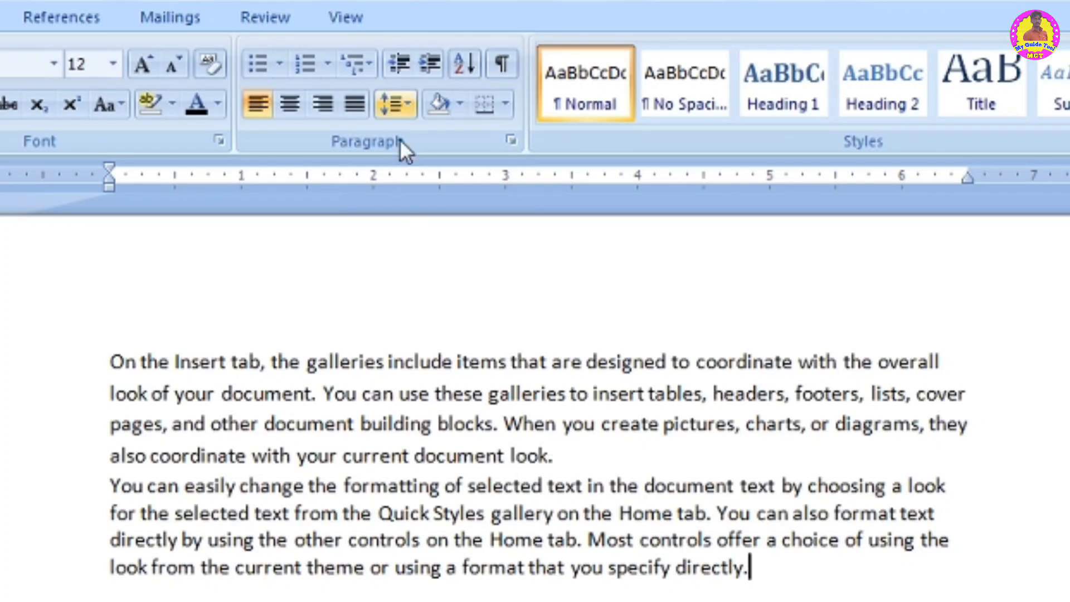
click(399, 99)
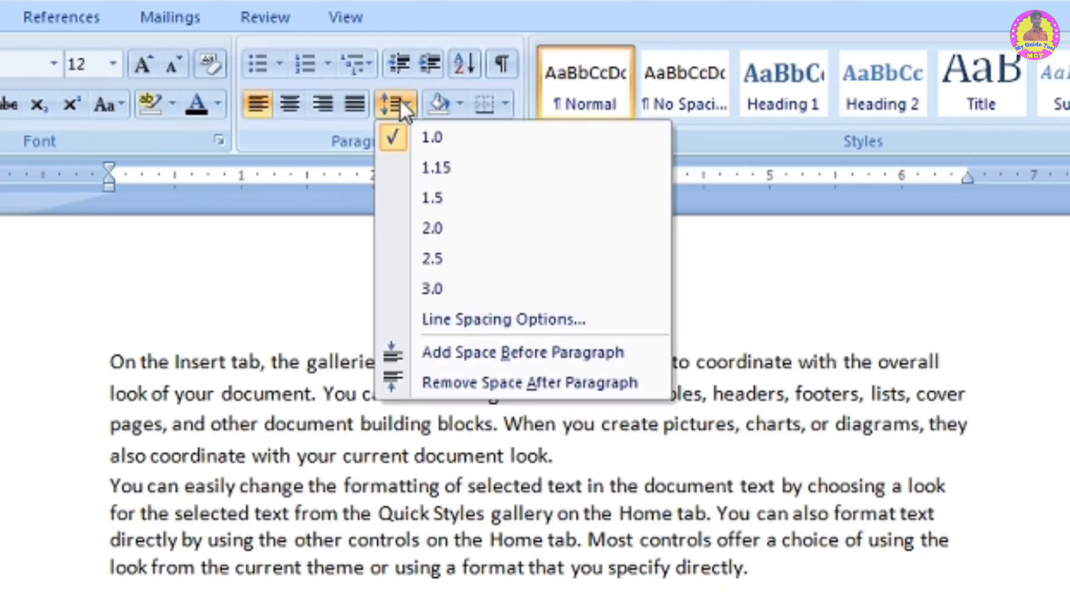
click(536, 358)
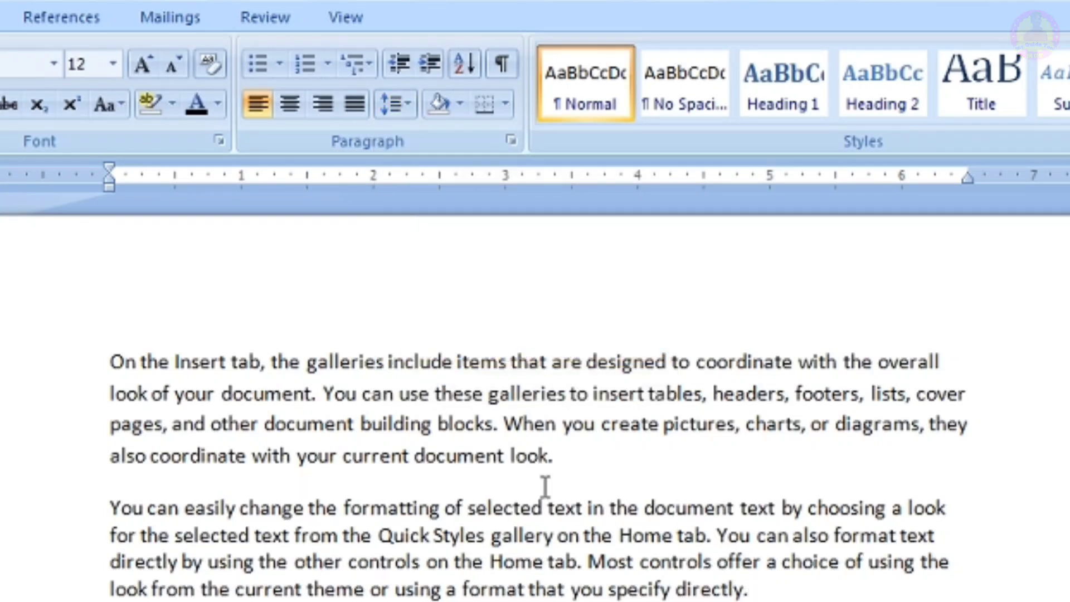
- Apply dark blue paragraph shading to the first two paragraphs
click(394, 110)
drag(747, 589, 126, 351)
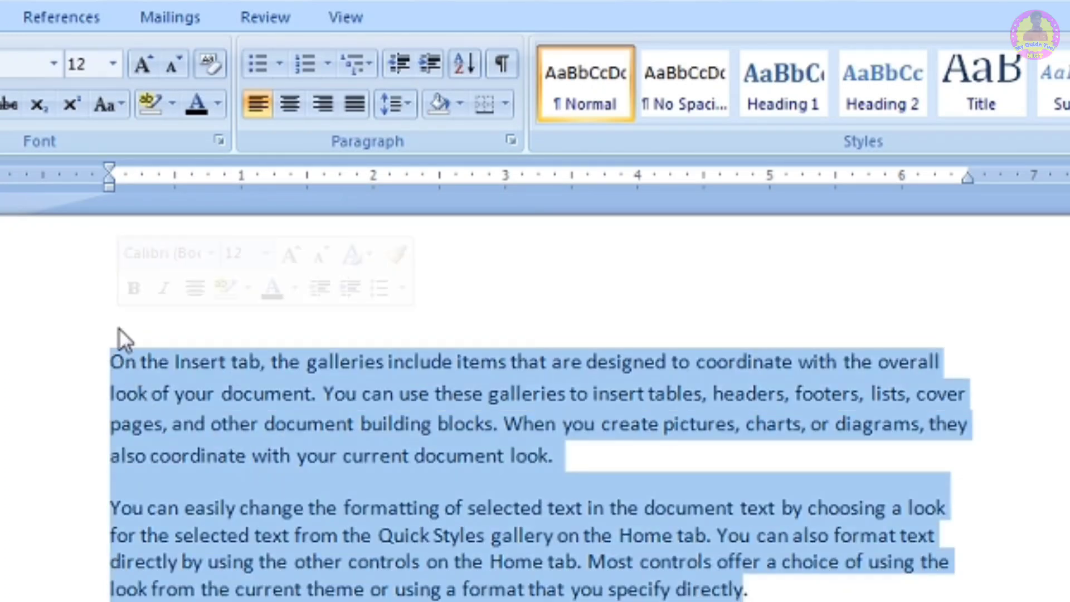
click(460, 101)
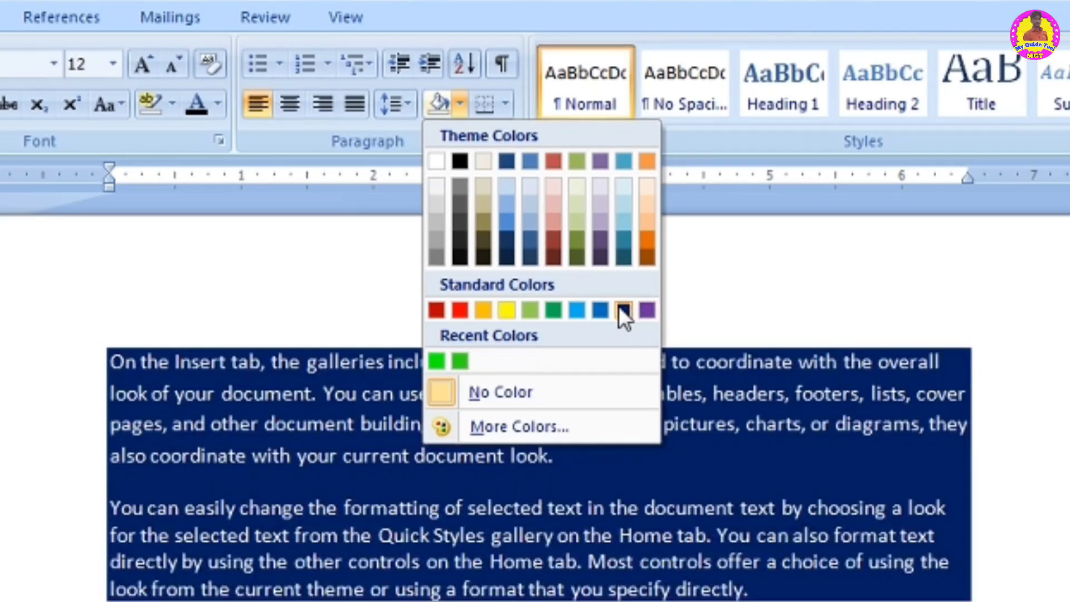
click(621, 310)
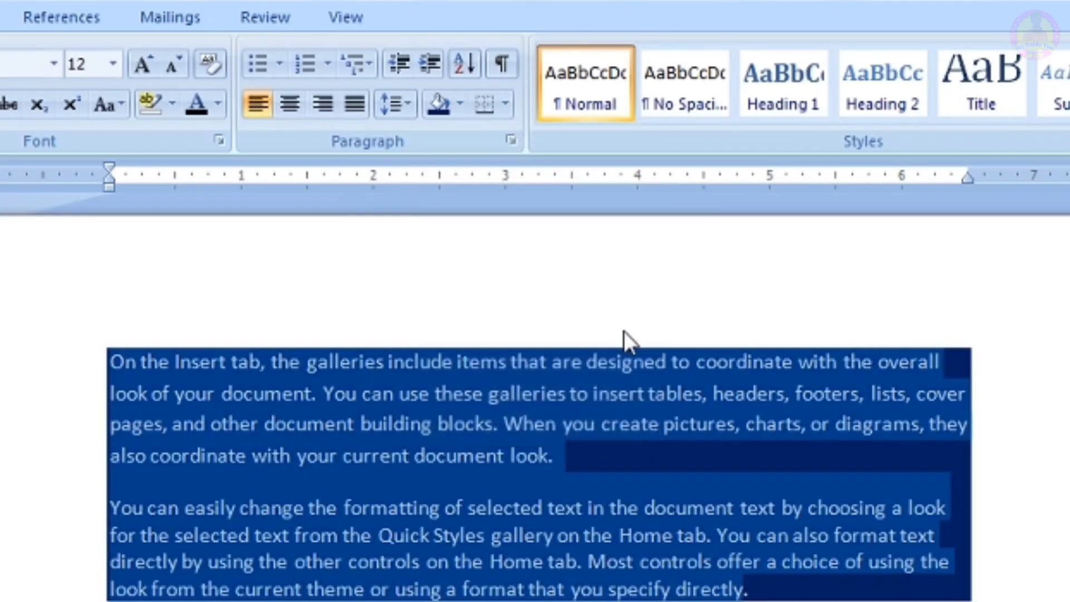
click(662, 535)
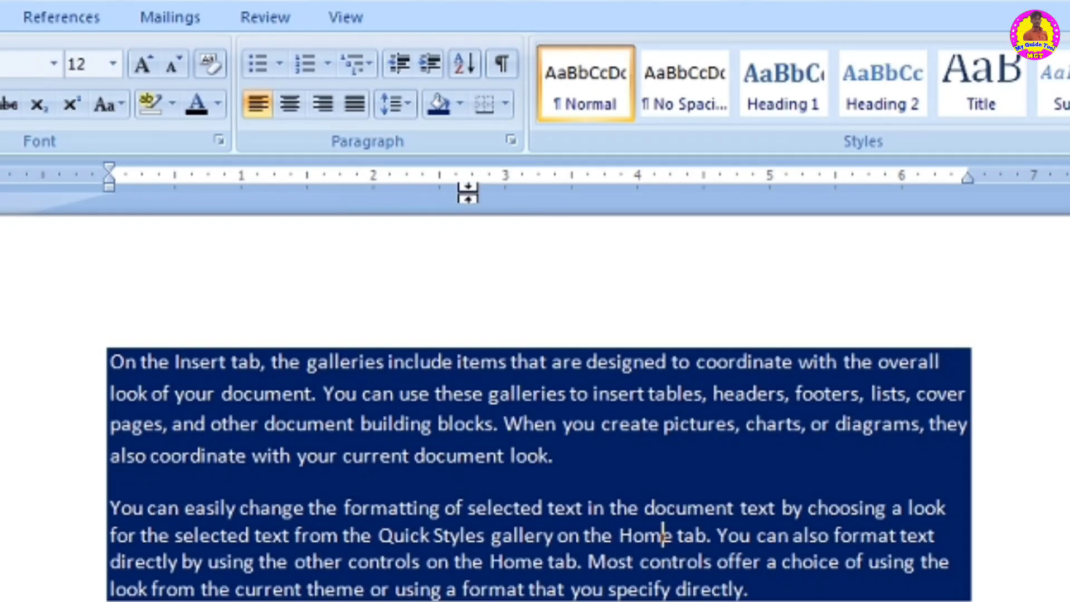
click(461, 107)
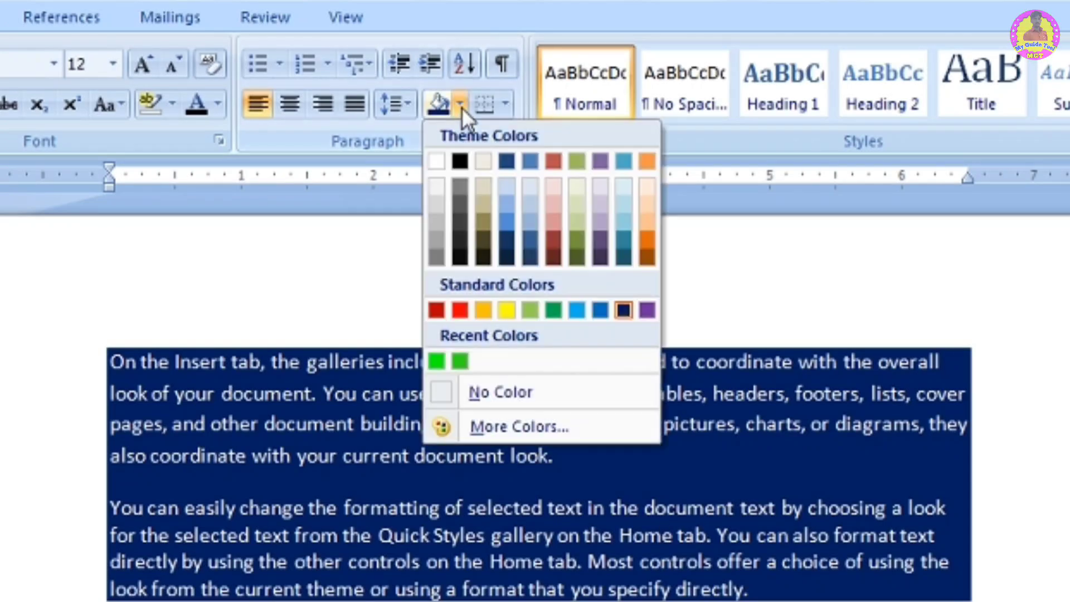
click(365, 240)
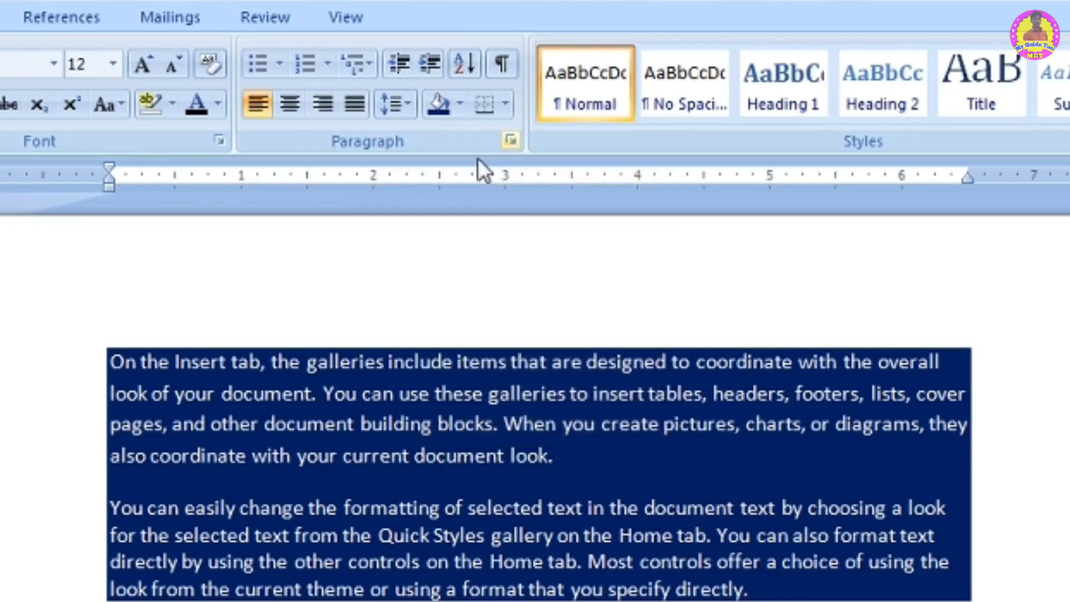
click(504, 102)
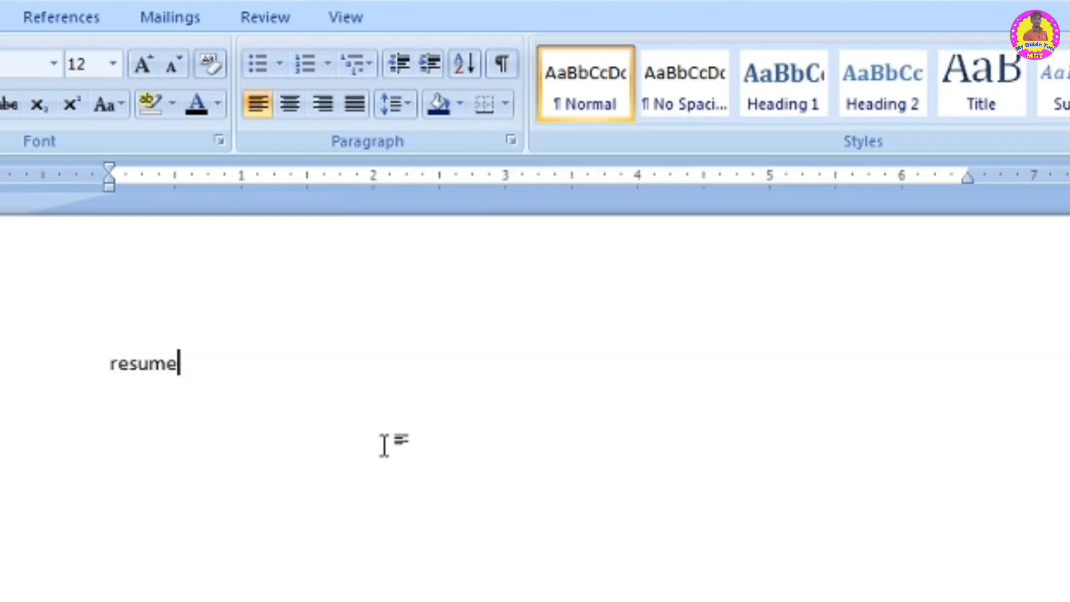
- Center the resume text and grow its font to 20 pt
drag(215, 387, 110, 365)
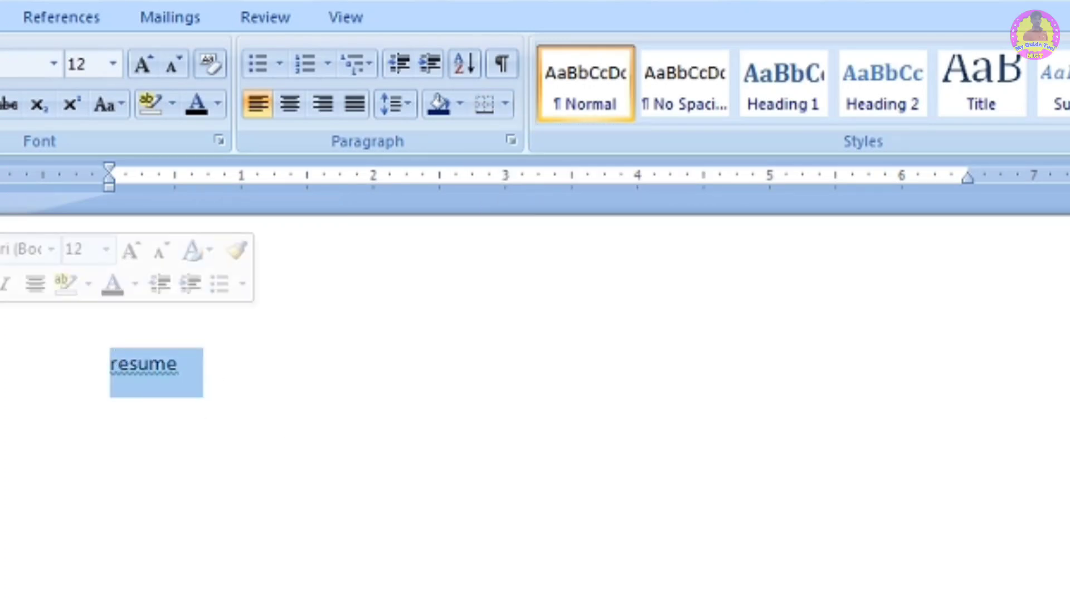
click(290, 103)
click(145, 62)
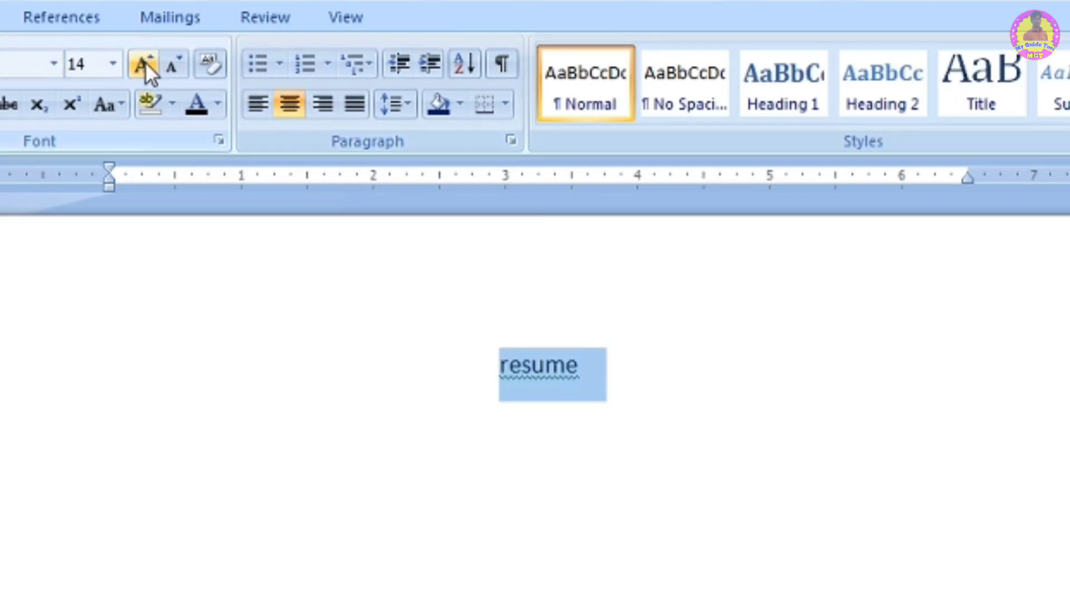
click(144, 62)
click(145, 62)
click(145, 62)
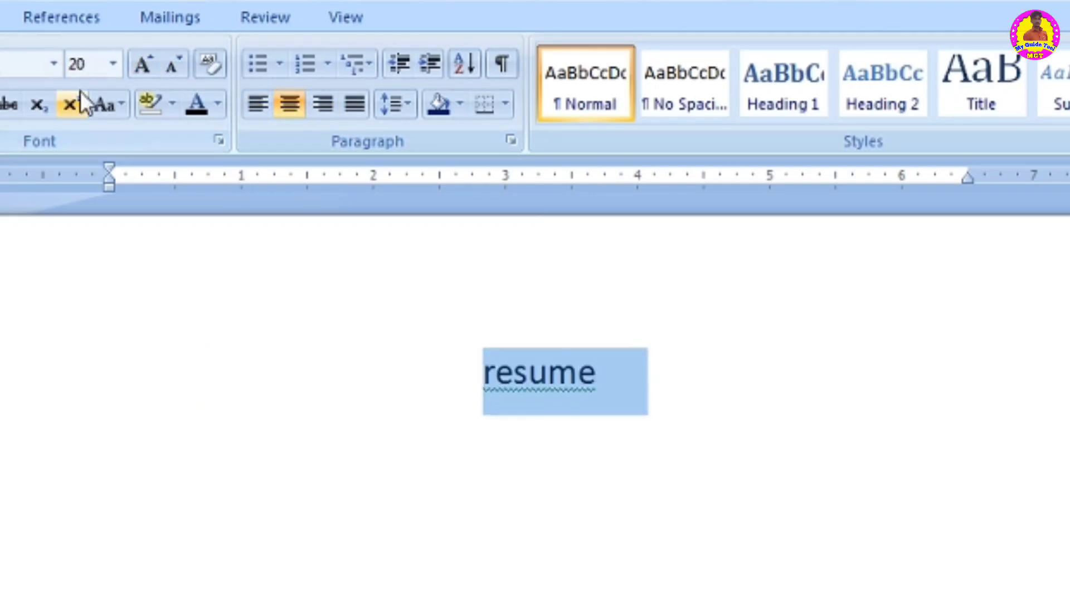
- Change the resume heading to Sentence case
click(104, 105)
click(175, 142)
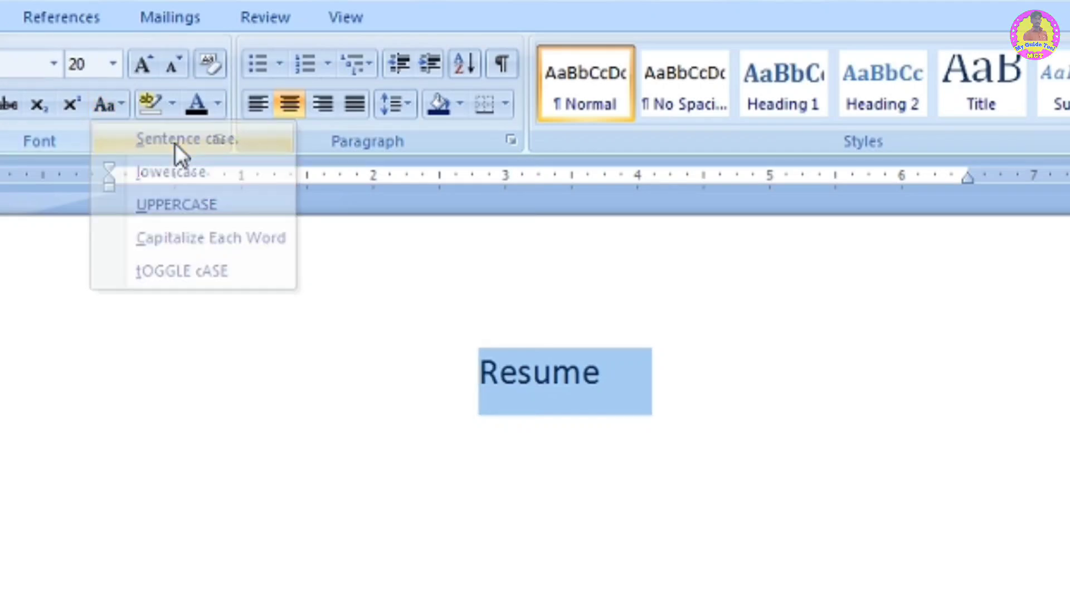
click(624, 375)
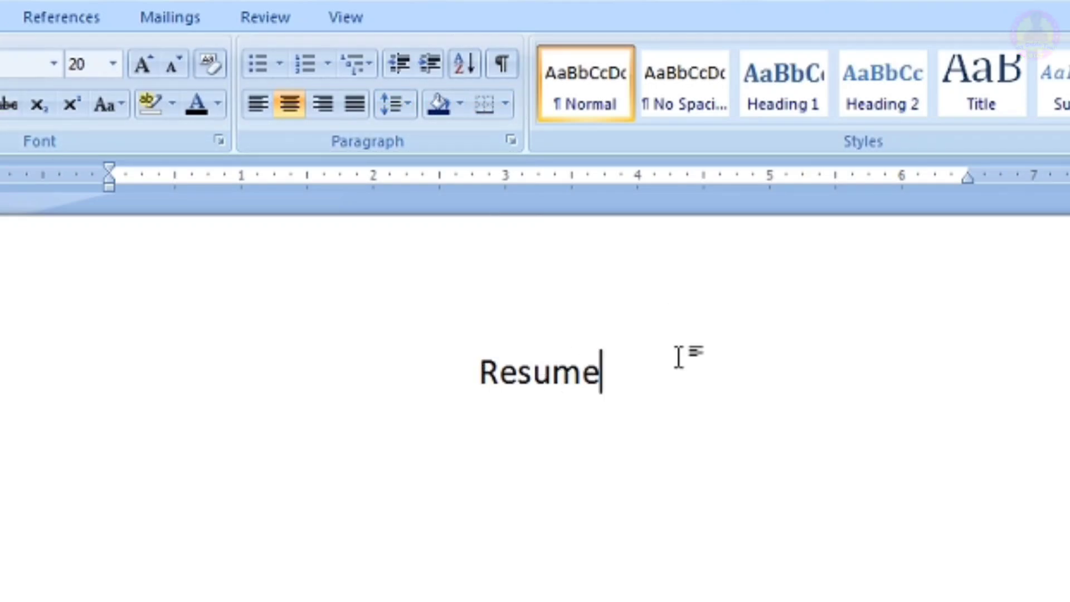
- Add a bottom border and a top border to the Resume heading
click(505, 104)
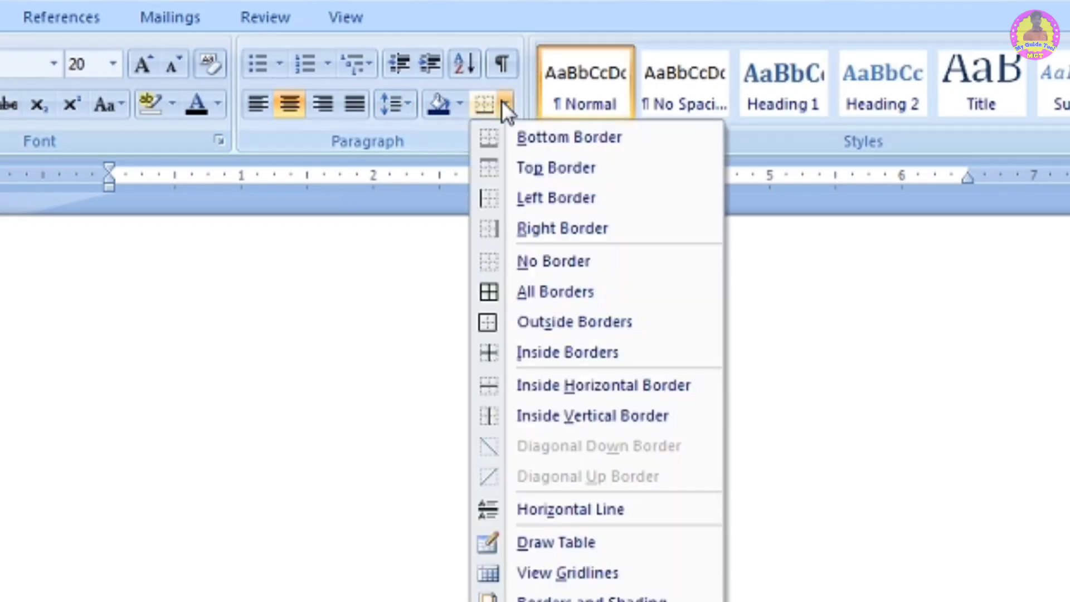
click(546, 134)
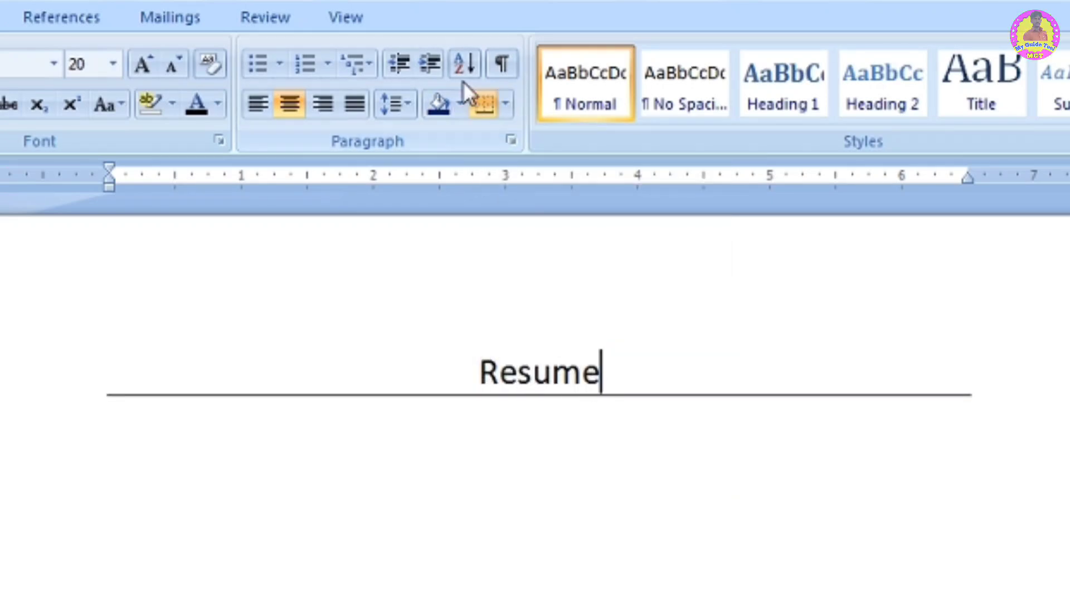
click(505, 107)
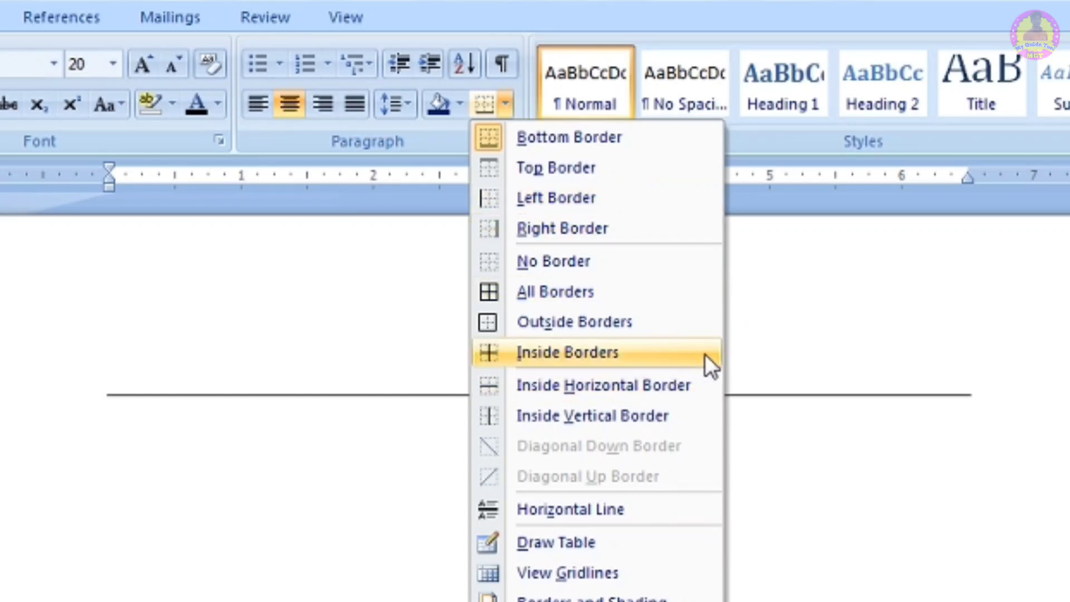
click(563, 179)
- Add a left border and a right border to the Resume heading
click(506, 103)
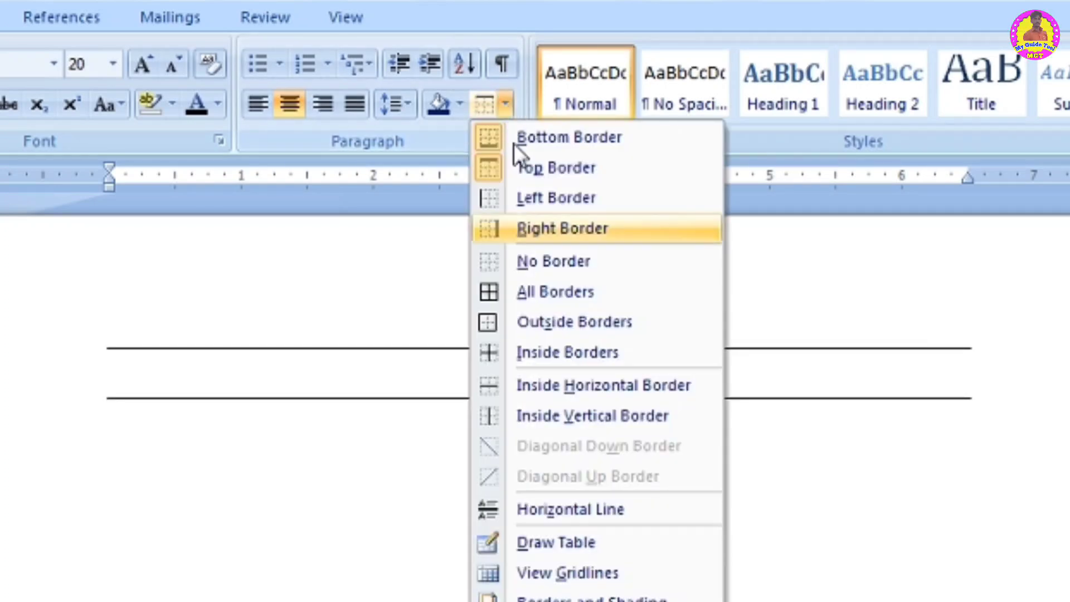
click(538, 199)
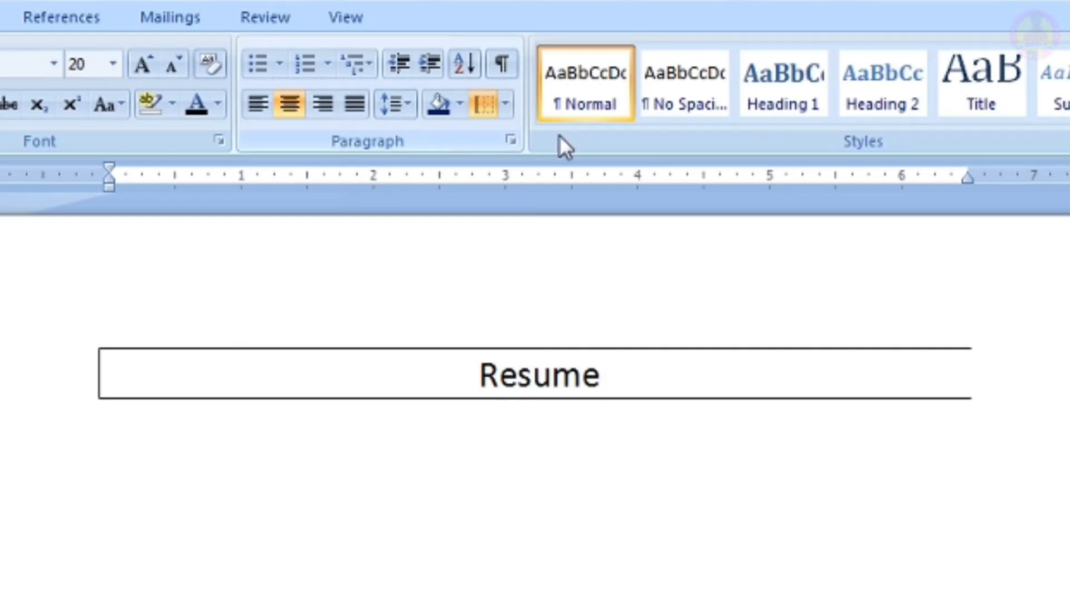
click(504, 105)
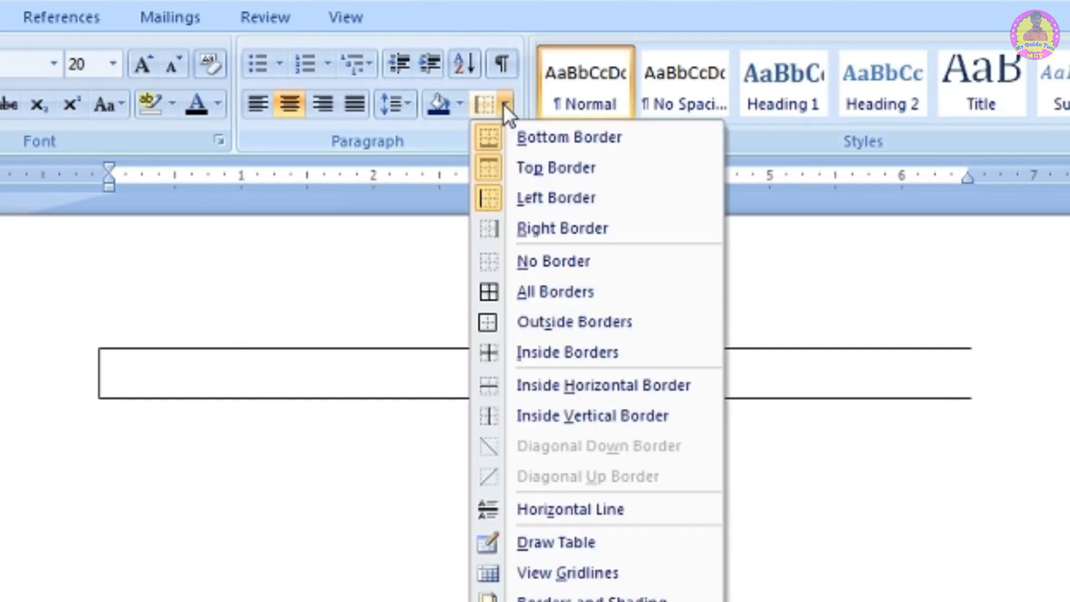
click(600, 229)
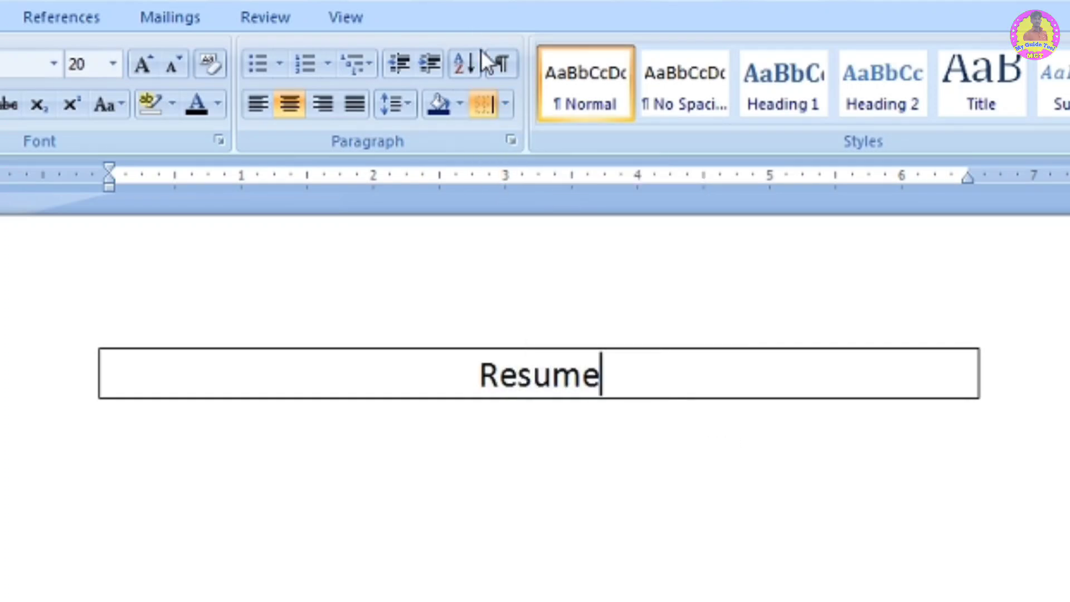
- Remove all borders from the Resume heading
click(505, 103)
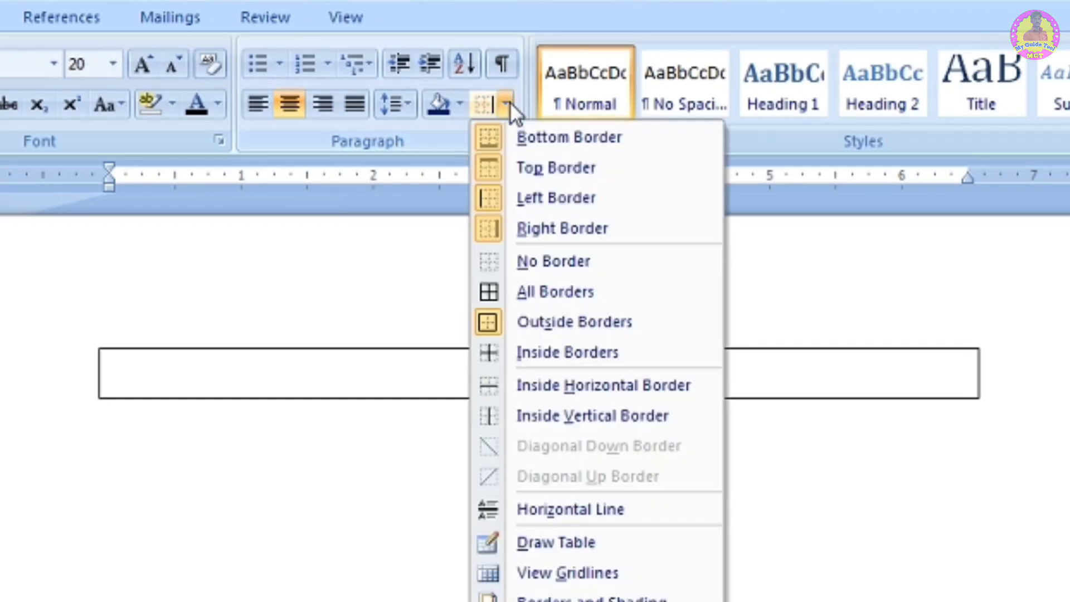
click(524, 267)
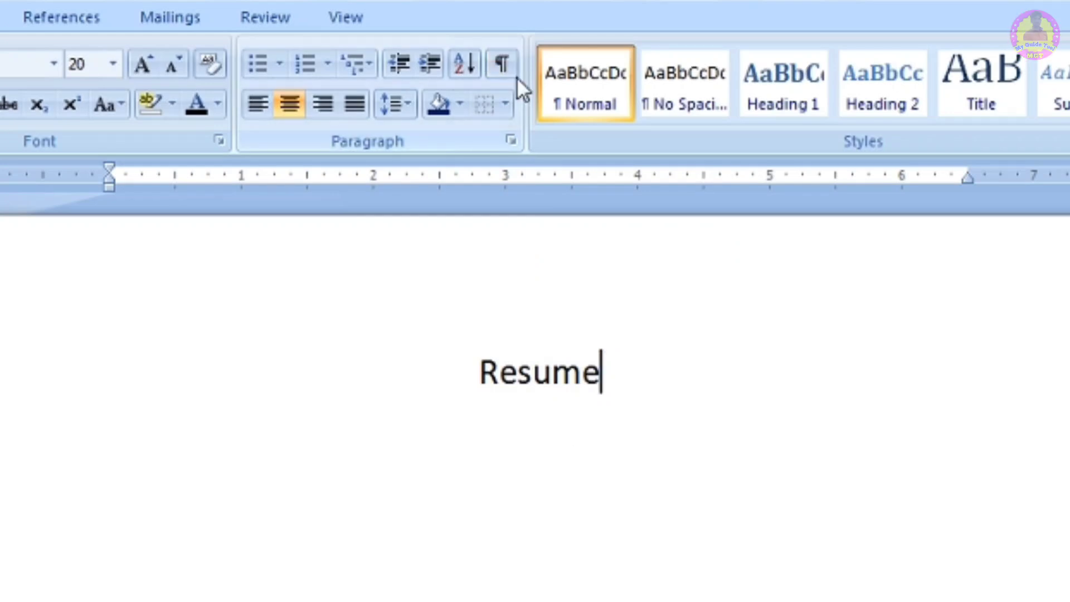
- Draw a table cell around the Resume heading with the Draw Table tool
click(506, 103)
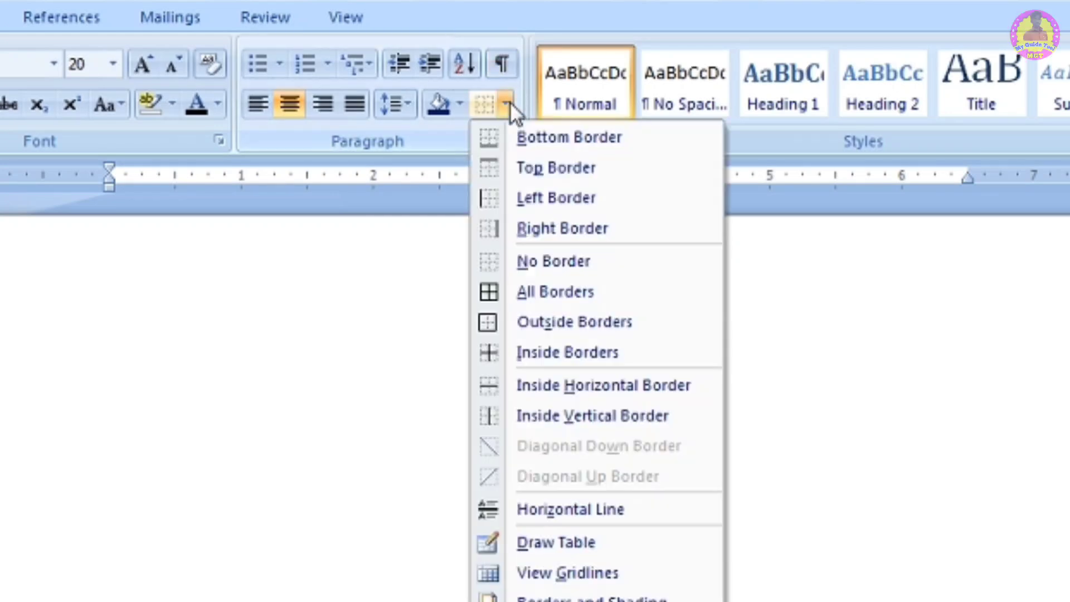
click(555, 546)
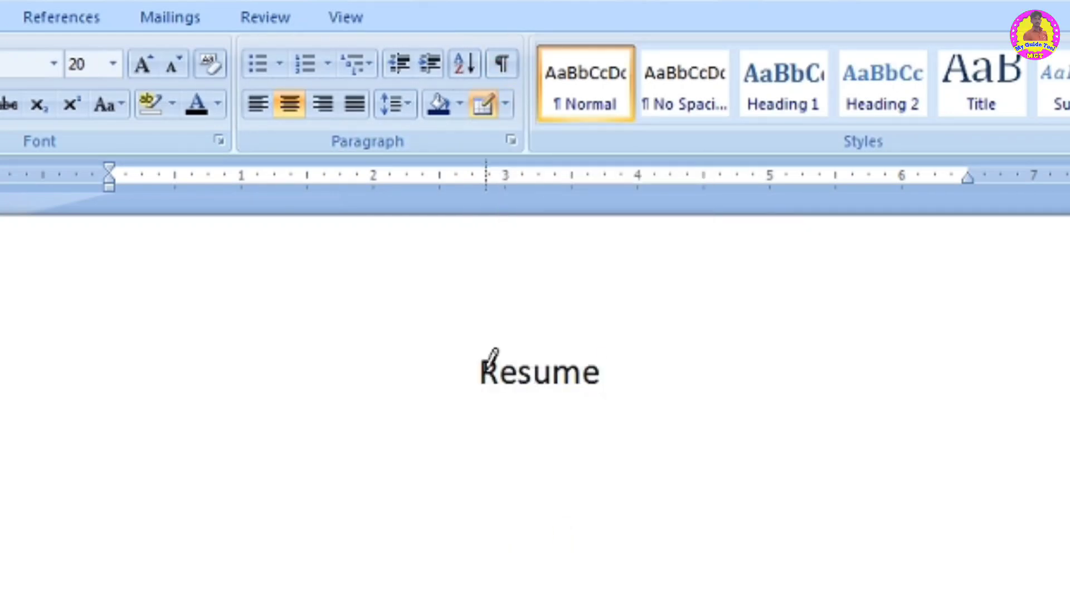
mouse_move(460, 350)
mouse_down()
mouse_move(577, 405)
mouse_move(616, 400)
mouse_up()
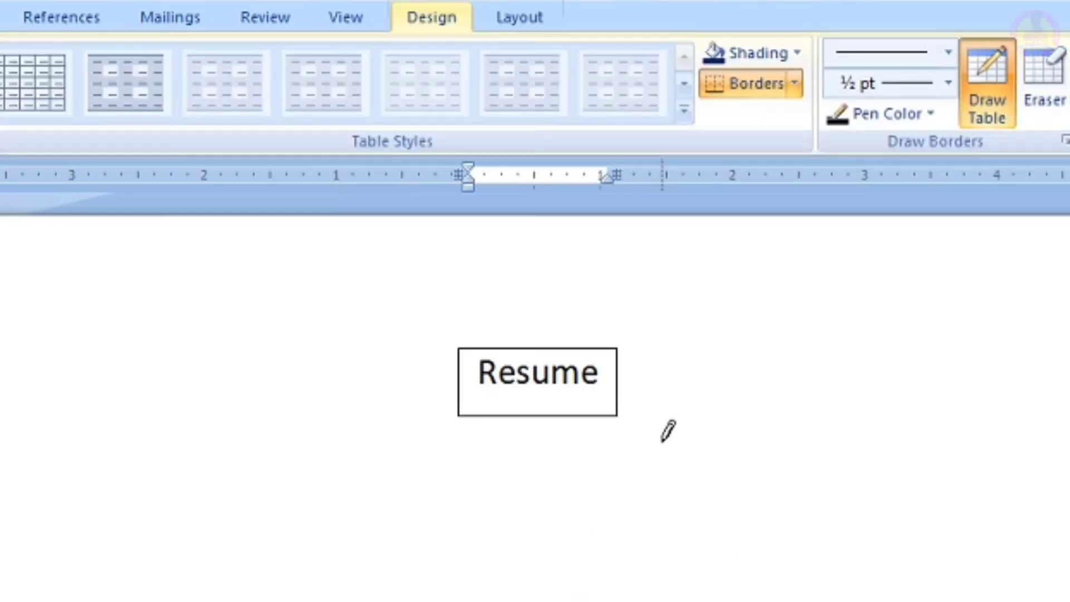
key(Escape)
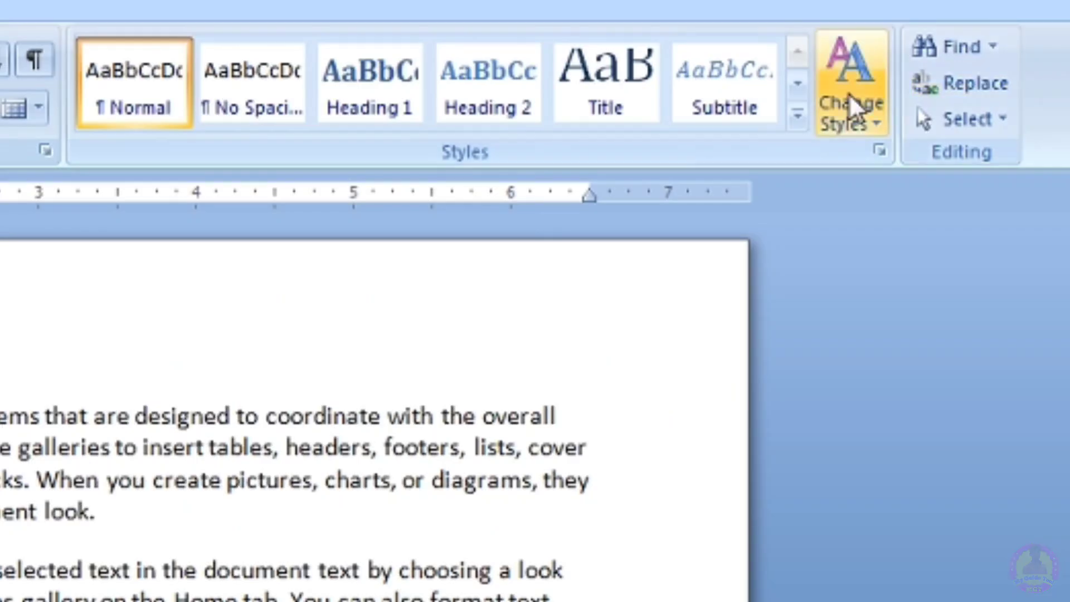
- Apply the Title quick style to the first paragraph
click(852, 106)
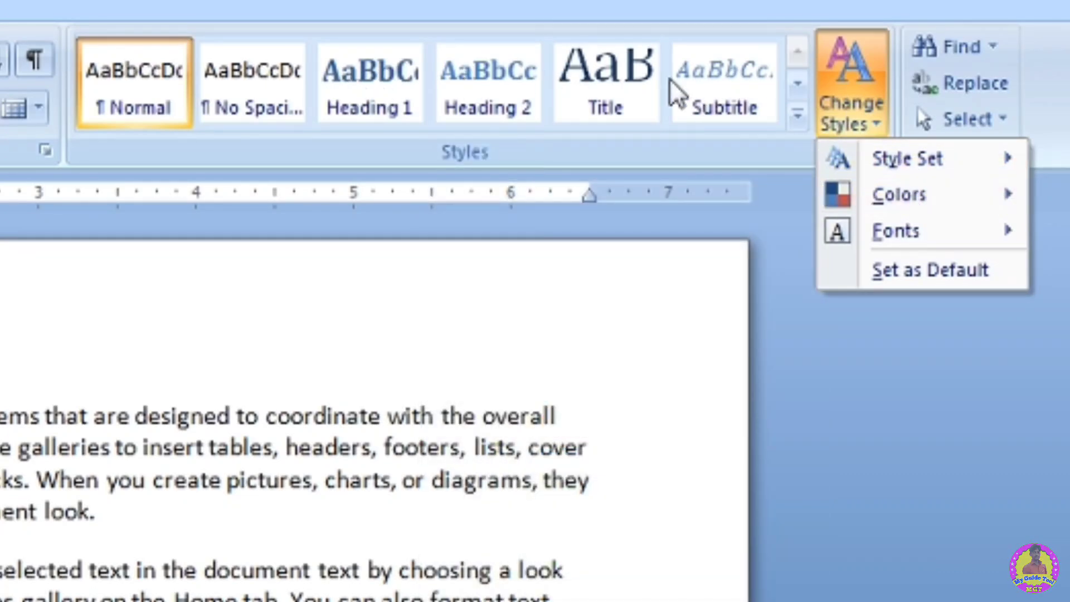
click(797, 117)
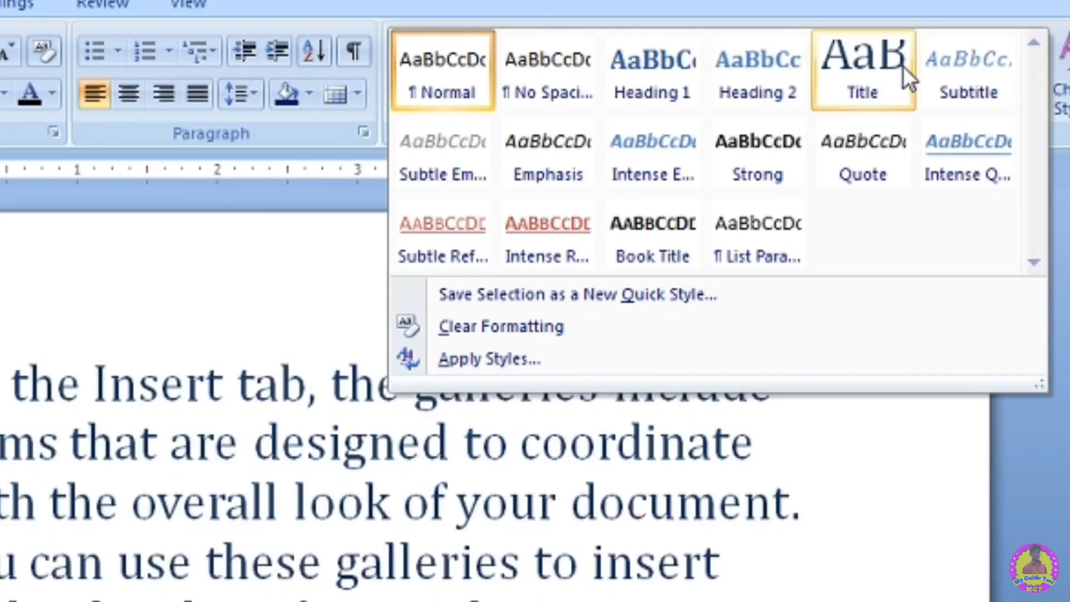
click(869, 80)
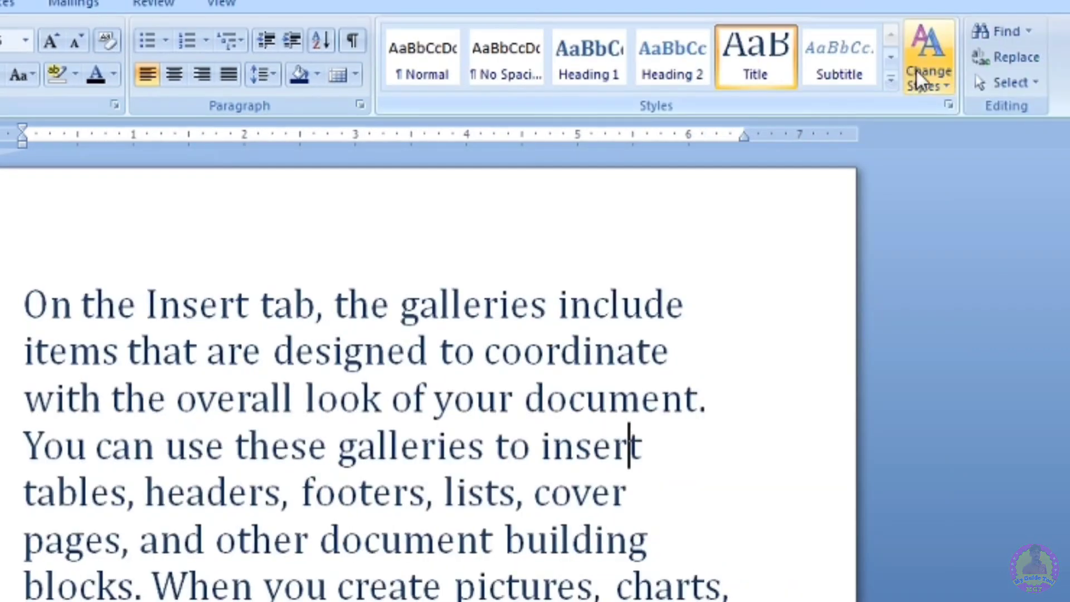
- Browse the Change Styles style sets and colour schemes without applying any
click(917, 70)
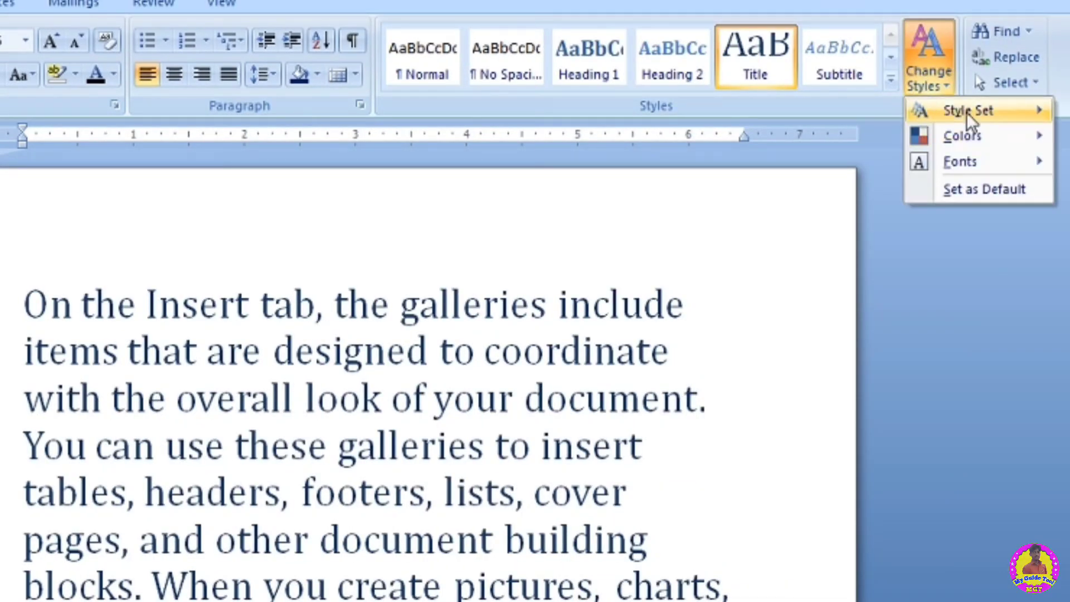
mouse_move(966, 112)
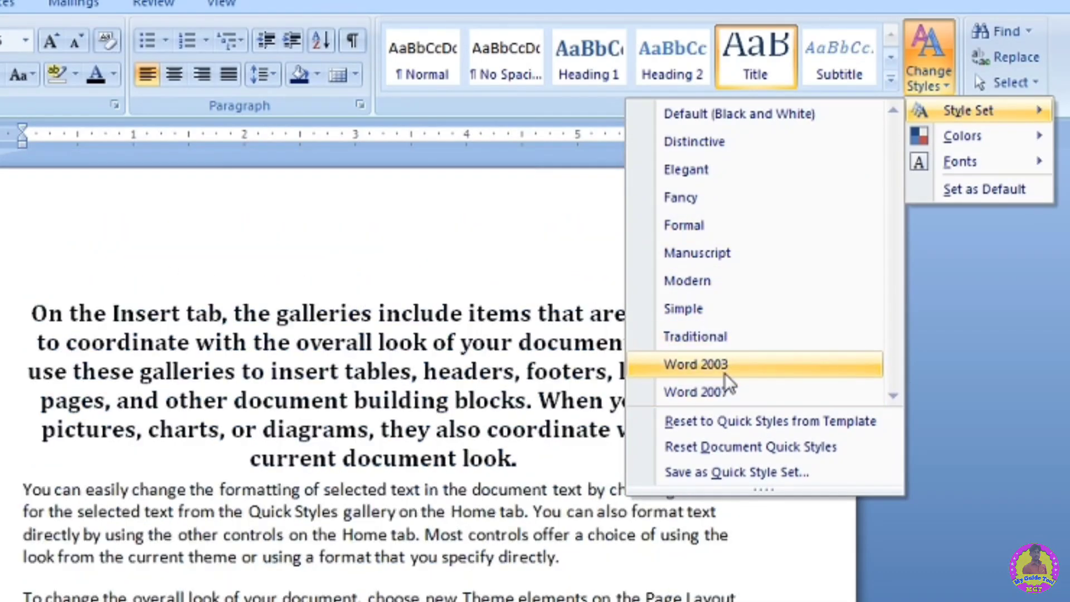
click(539, 269)
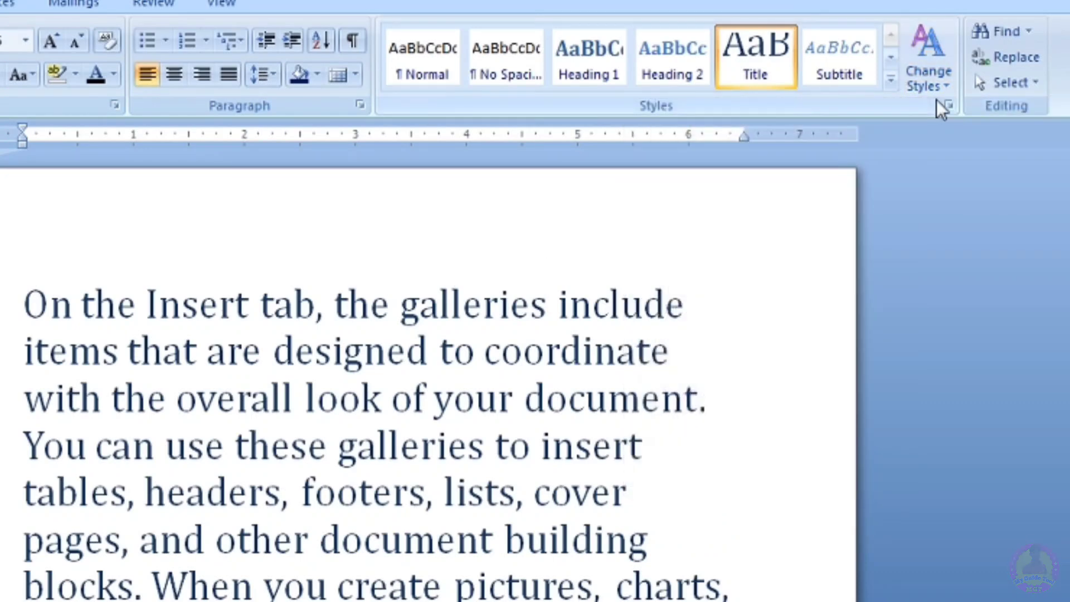
click(928, 86)
mouse_move(980, 138)
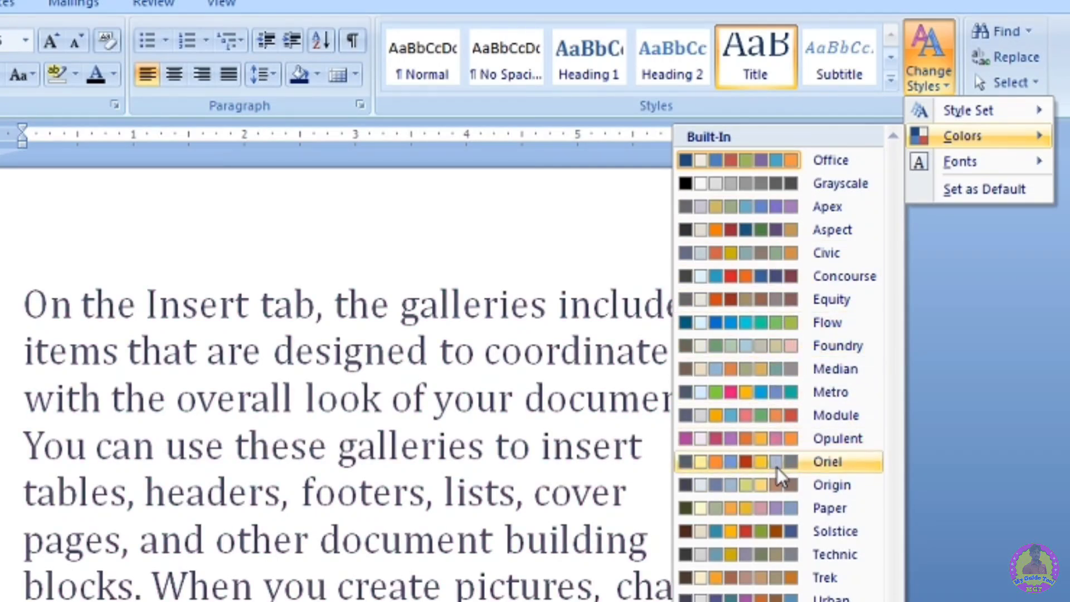
click(614, 209)
- Apply the Heading 1 quick style to the first paragraph and browse the Change Styles colour and font lists
click(604, 72)
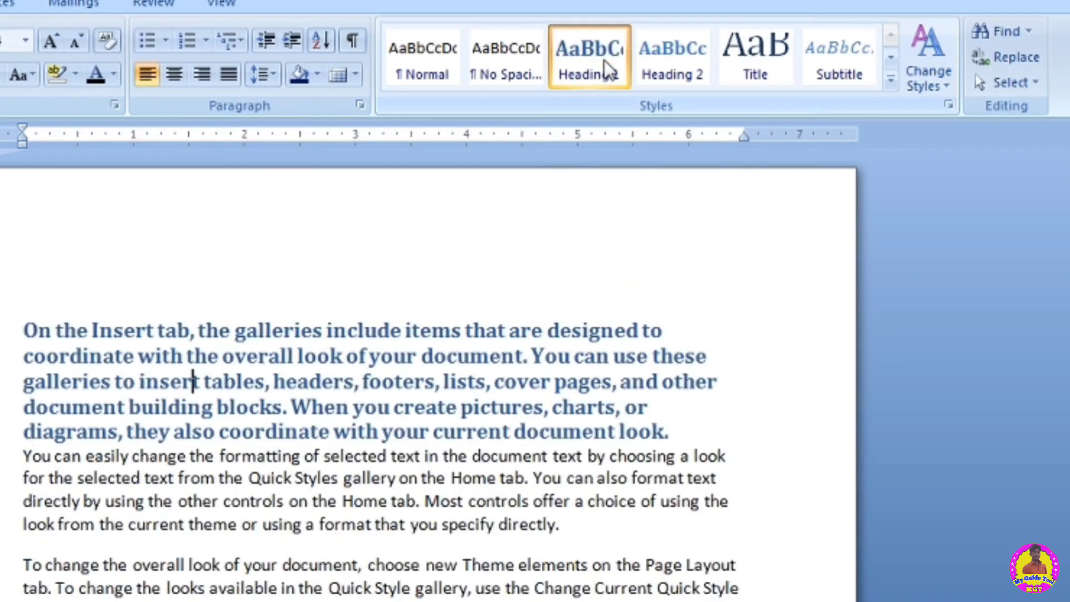
click(926, 52)
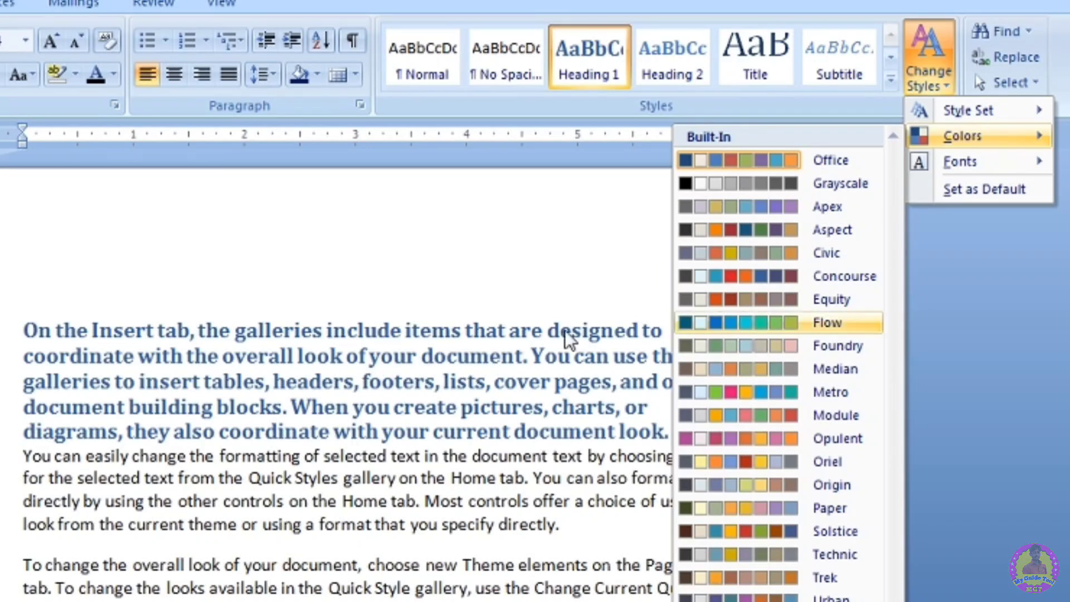
click(602, 270)
click(936, 74)
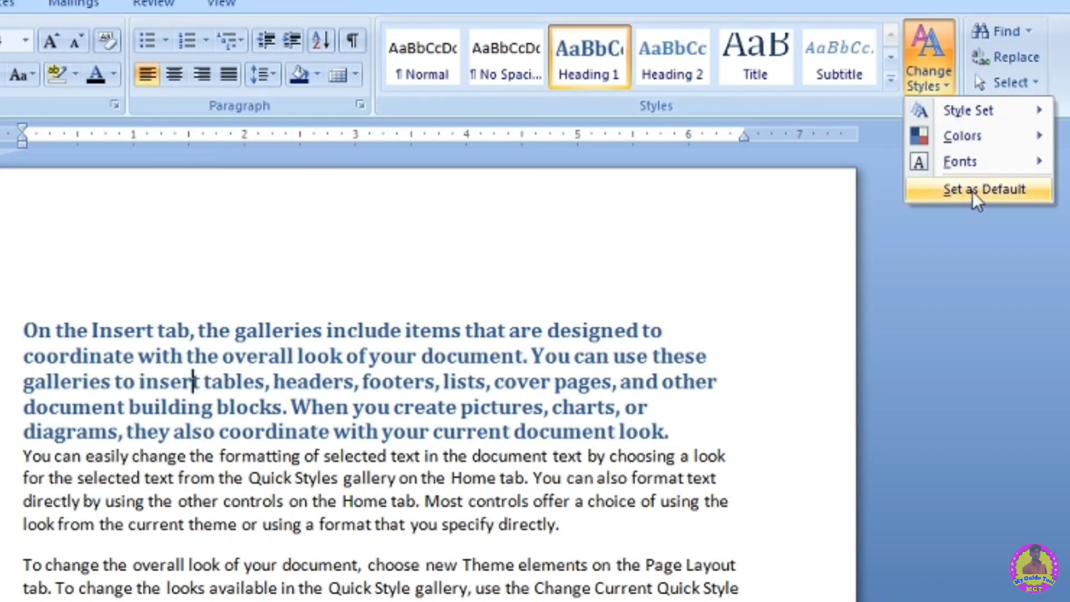
mouse_move(973, 160)
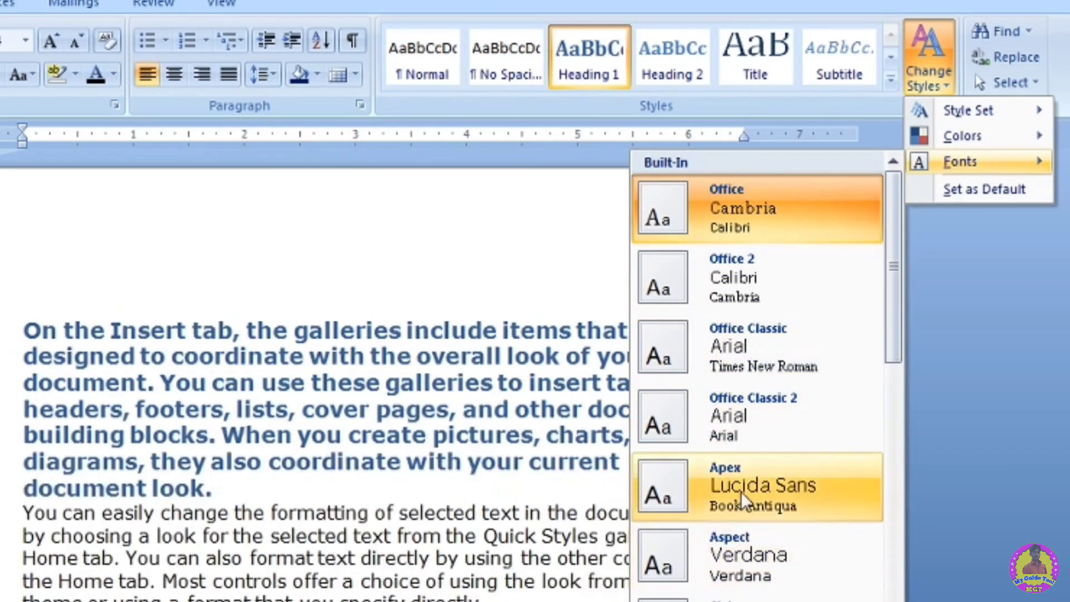
click(526, 246)
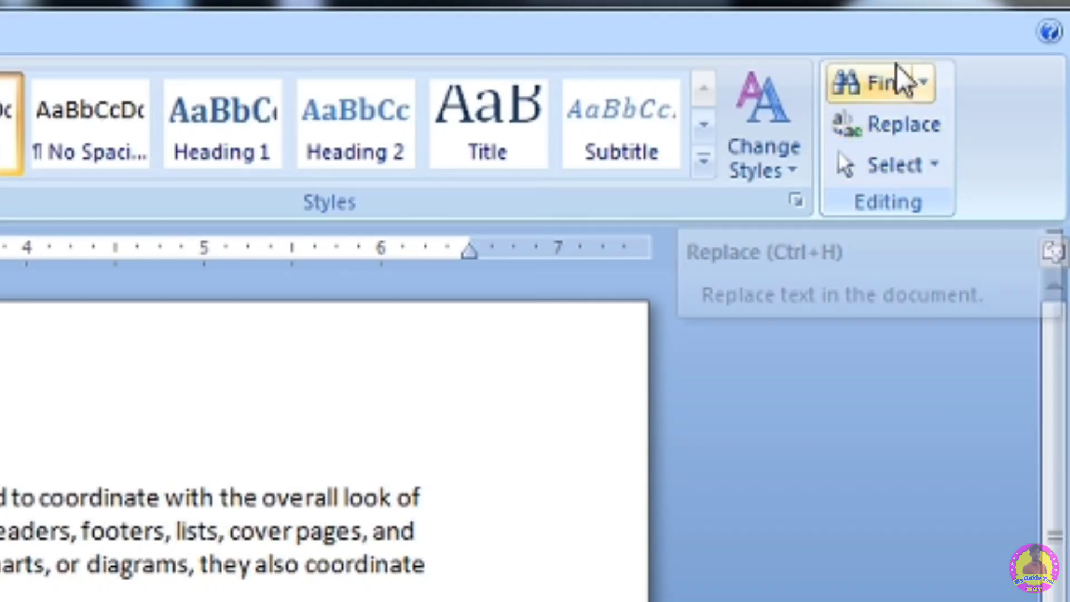
- Search the document for the letter o and step through the matches one by one
click(888, 75)
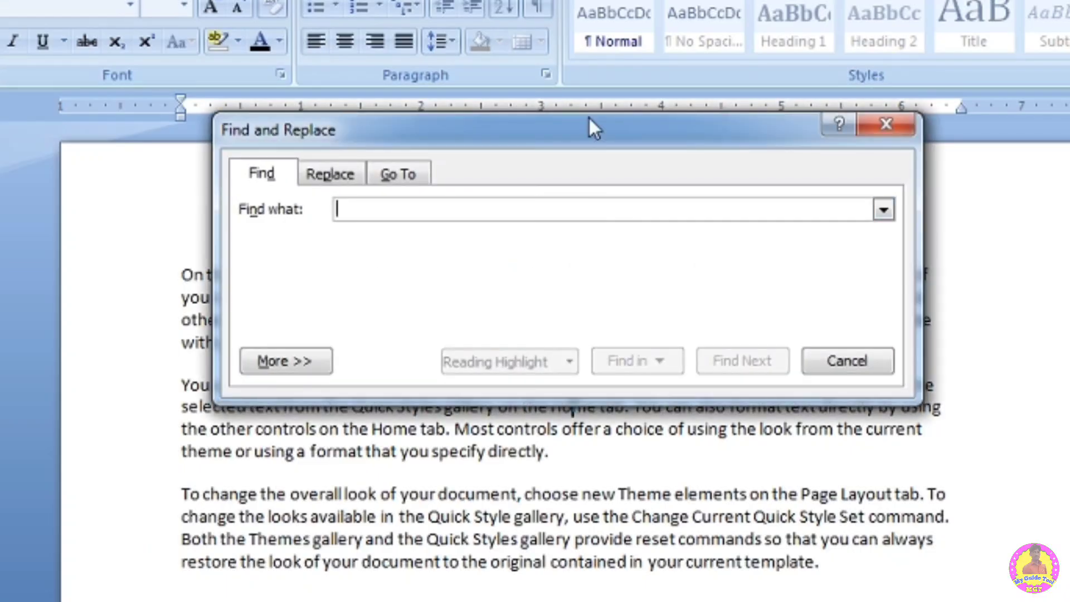
drag(588, 118, 873, 312)
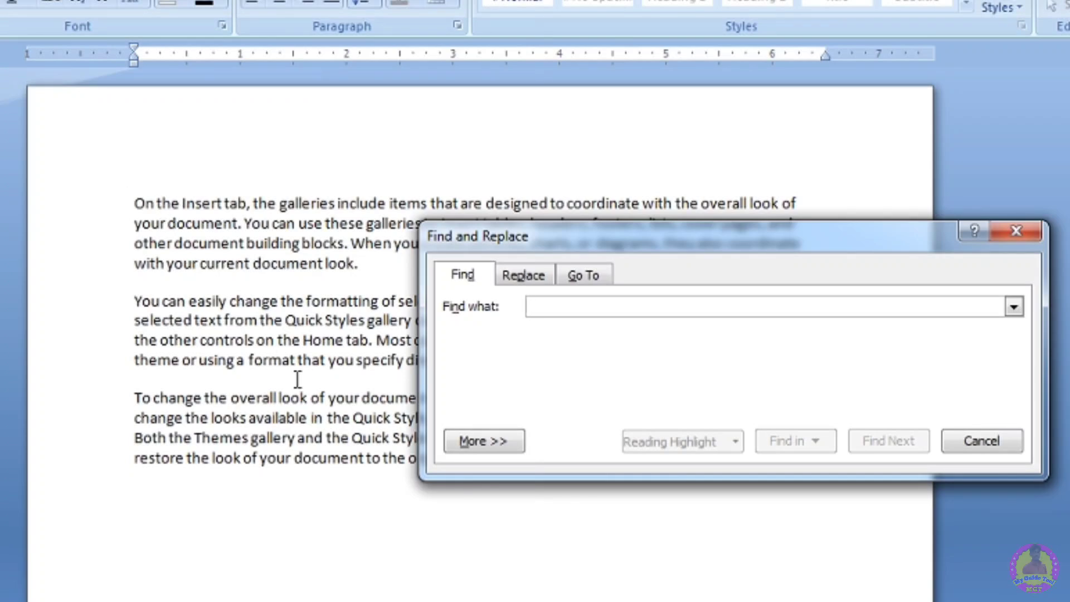
text(o)
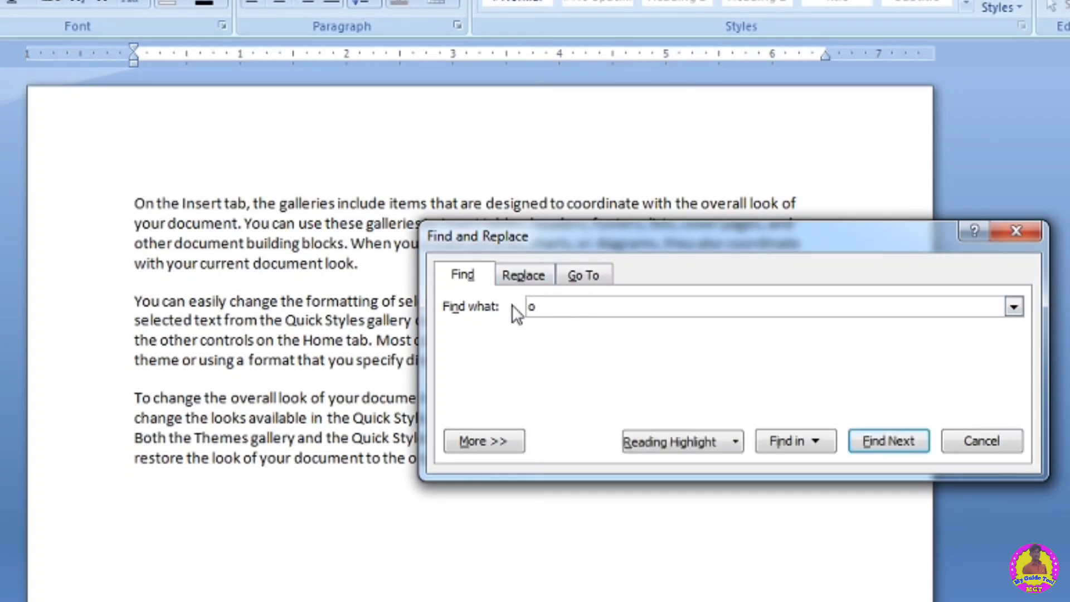
click(896, 437)
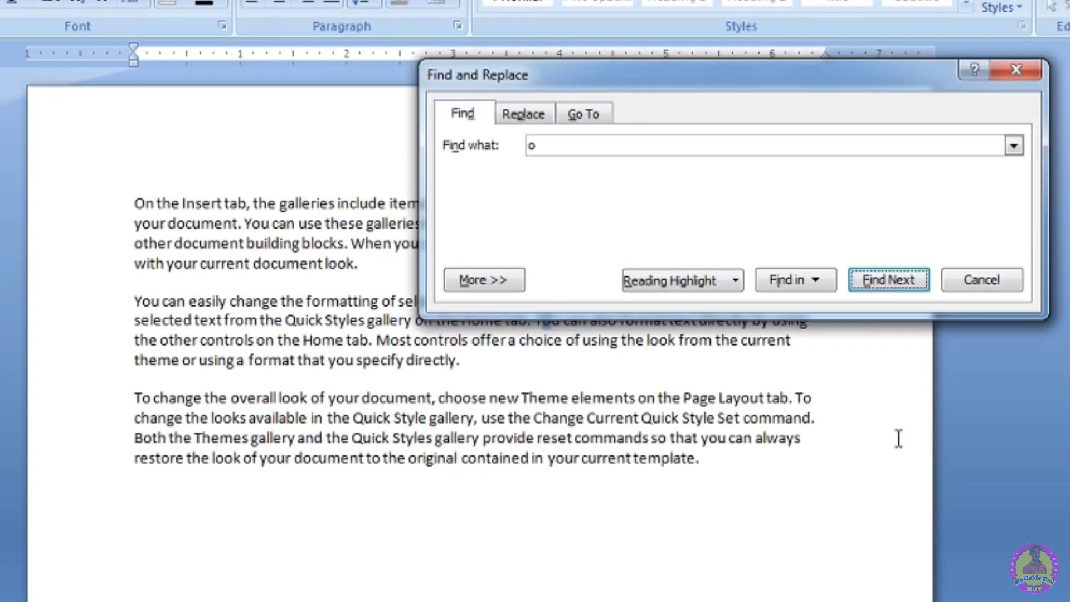
click(877, 275)
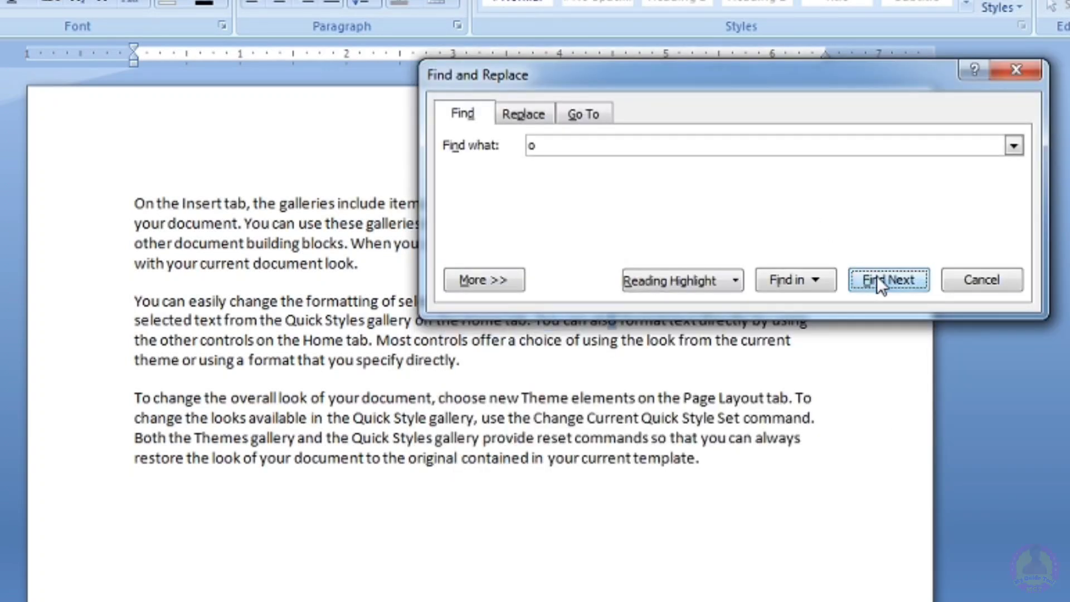
click(877, 276)
click(877, 276)
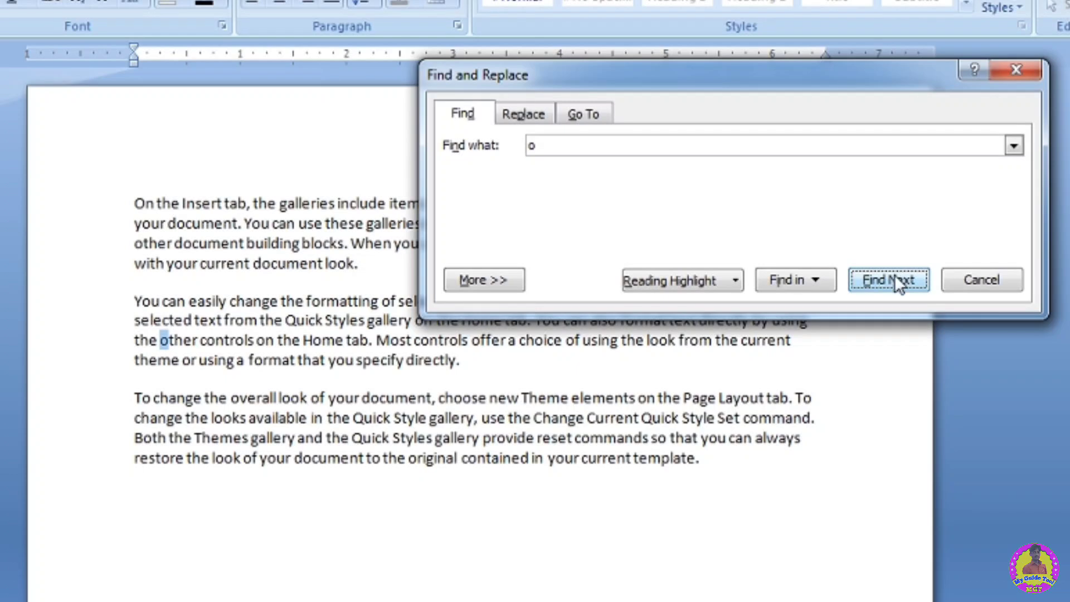
click(893, 276)
click(893, 276)
click(894, 276)
click(894, 276)
click(894, 276)
click(894, 275)
click(894, 275)
click(894, 275)
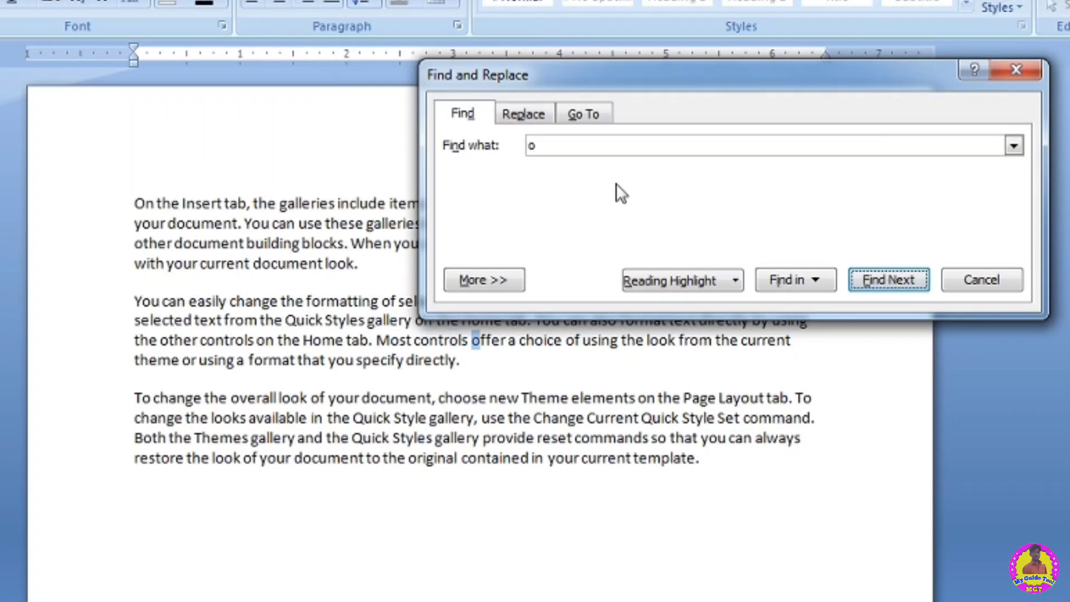
- Replace the next occurrence of o with z
click(524, 114)
drag(598, 73, 596, 18)
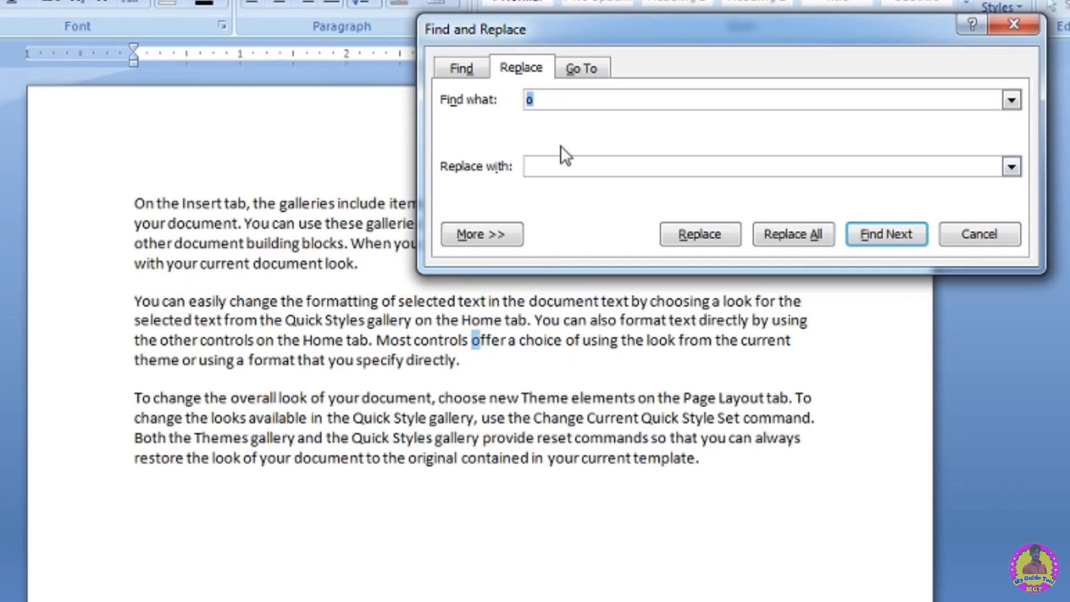
click(551, 163)
text(z)
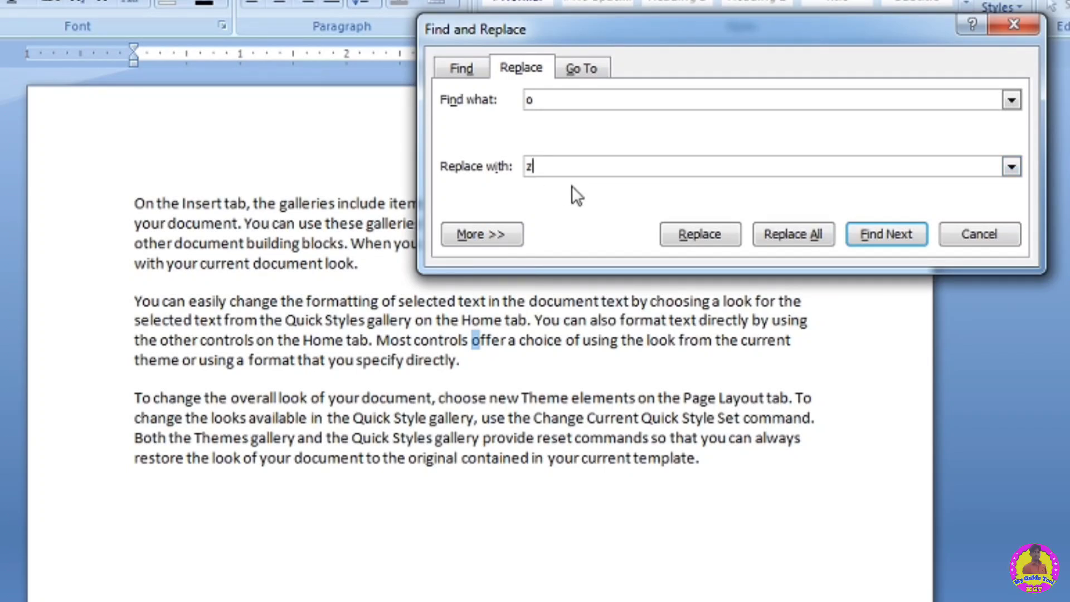
click(714, 235)
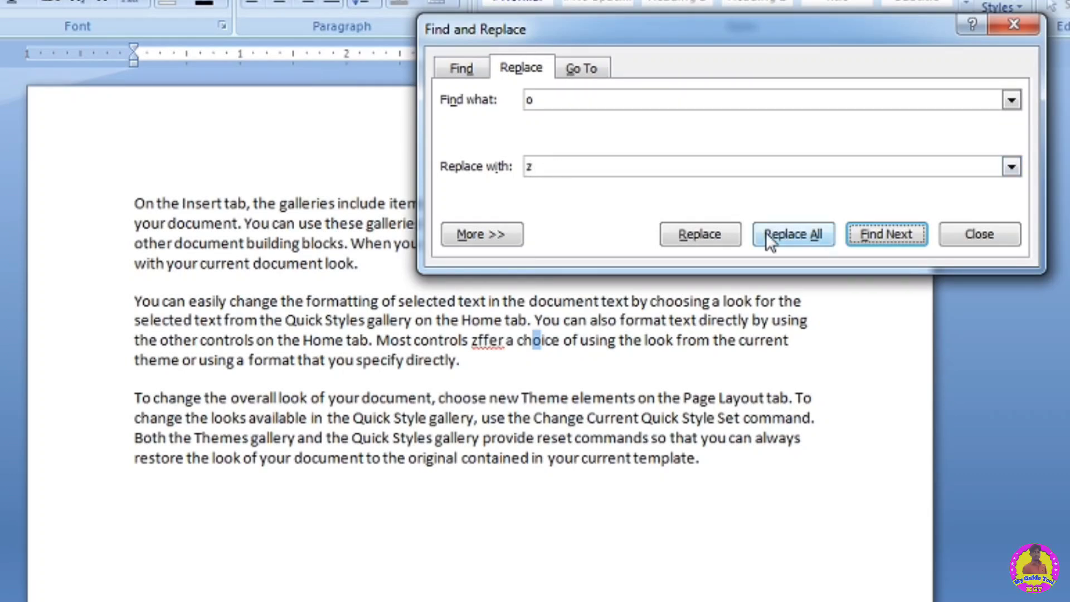
- Replace all occurrences of o with z throughout the document
click(788, 232)
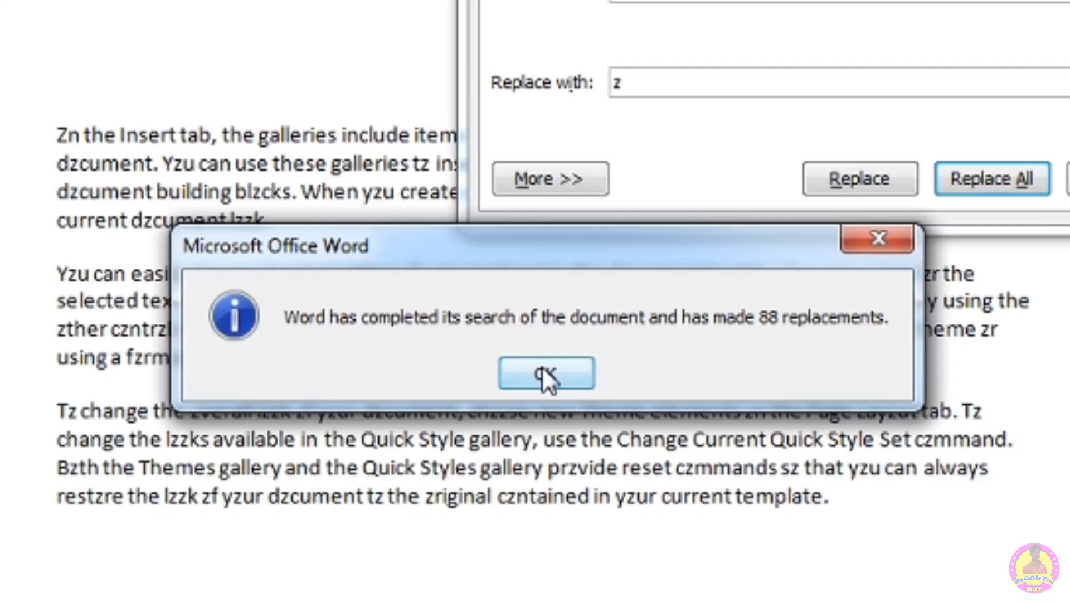
click(479, 372)
scroll(310, 213, up, 4)
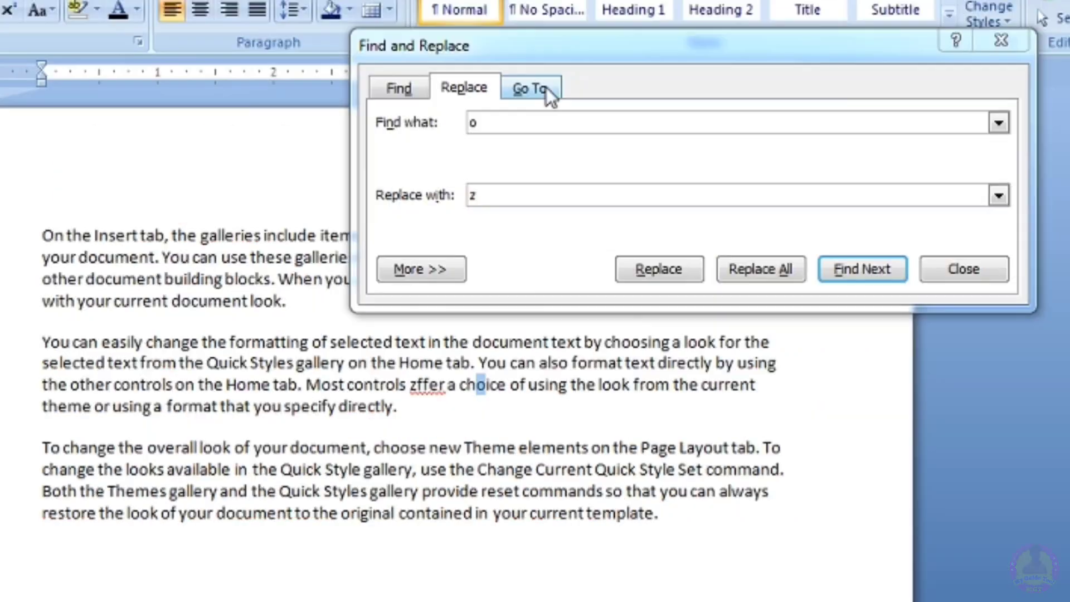
- Explore the Go To targets, switching between Page, Section, Line and Comment
click(532, 88)
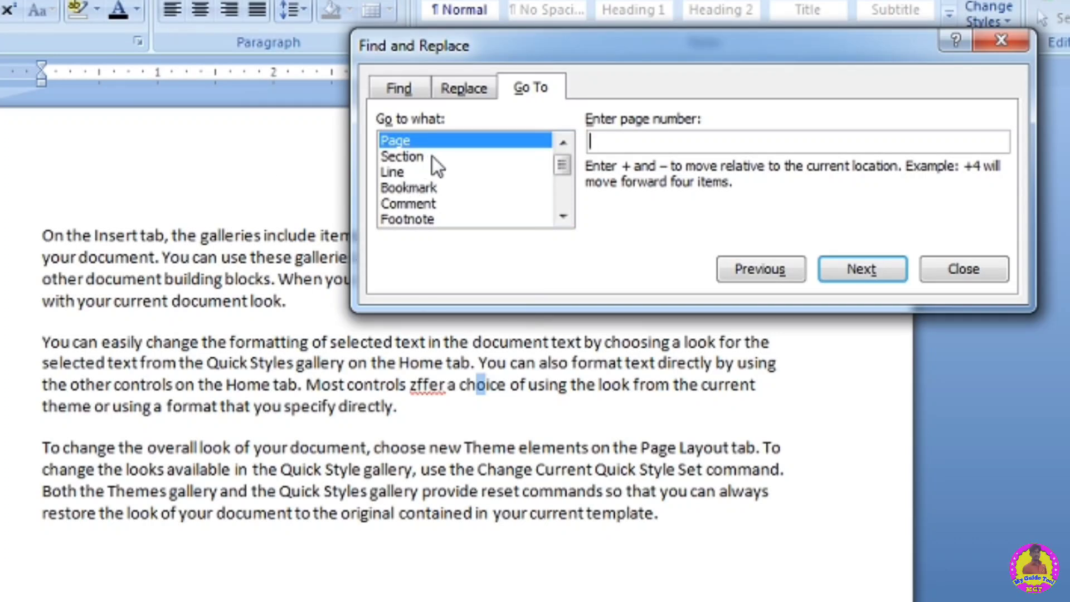
click(433, 156)
click(407, 170)
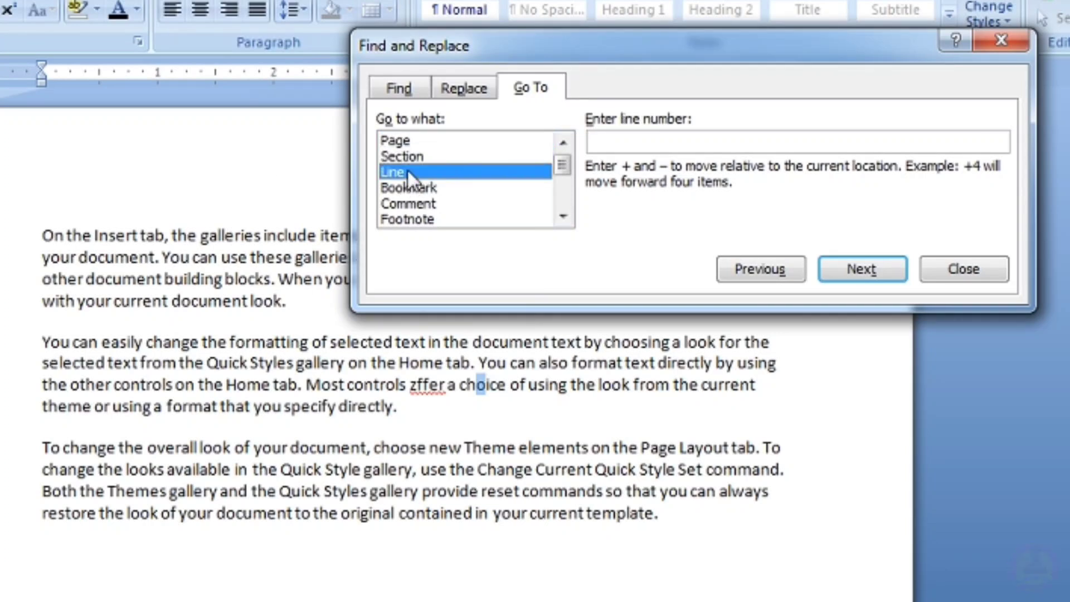
click(413, 203)
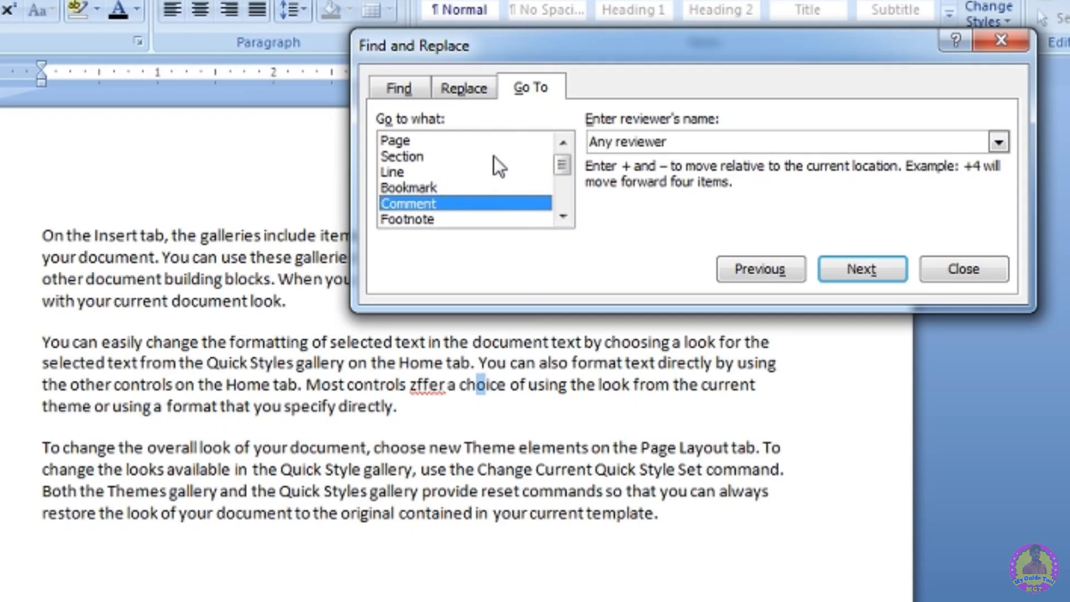
drag(562, 162, 559, 122)
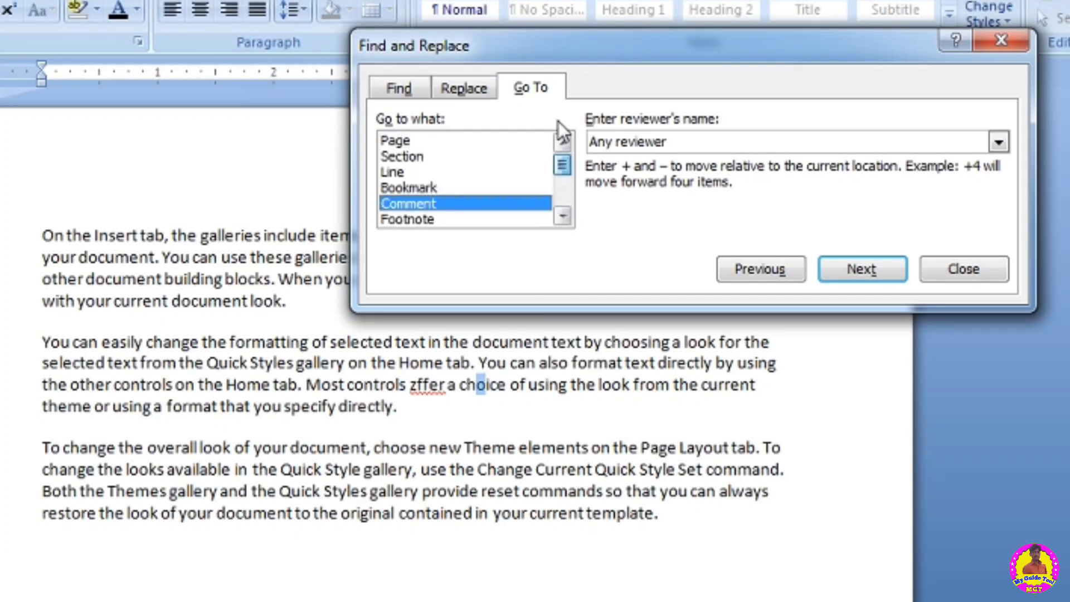
click(420, 140)
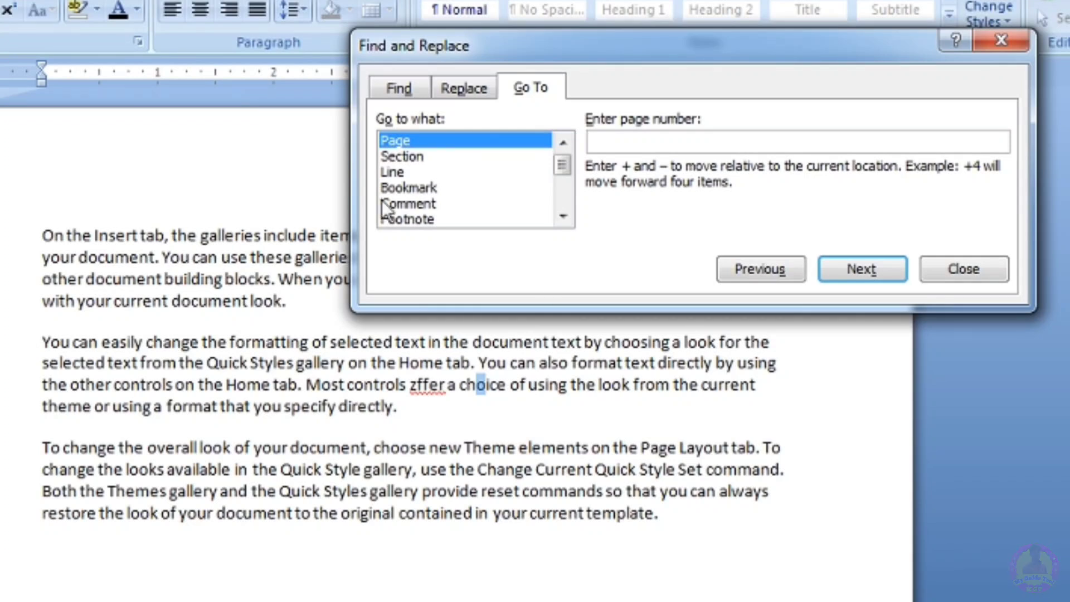
click(407, 172)
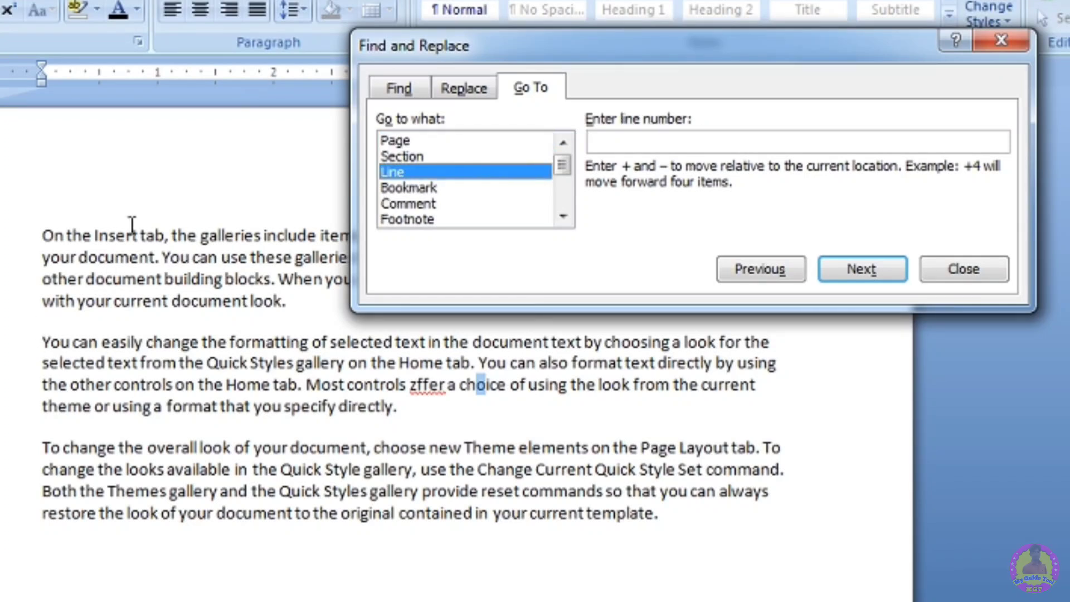
click(440, 502)
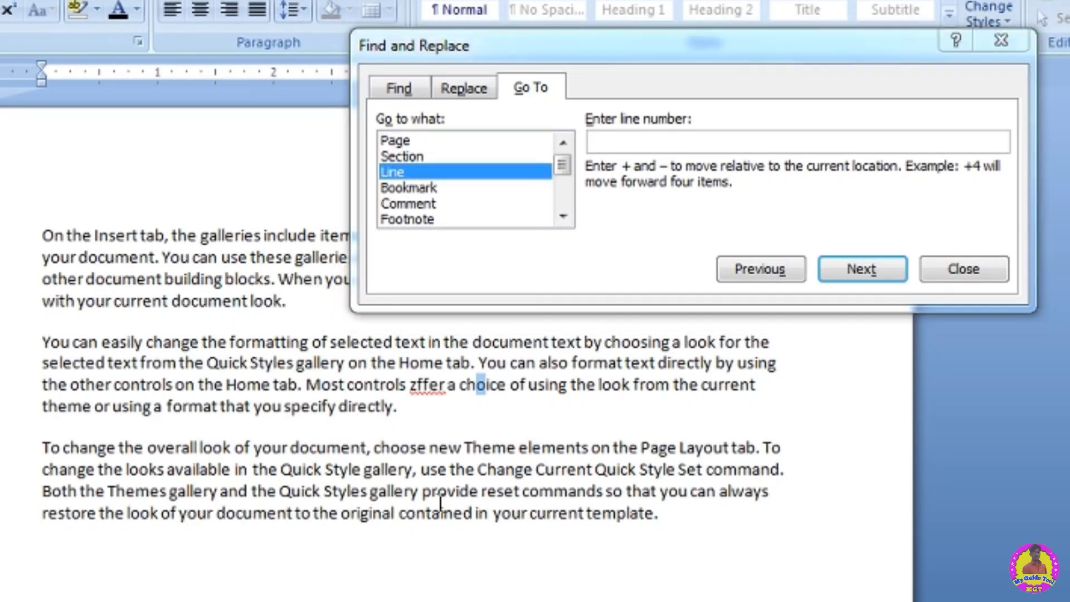
- Jump to line 2 of the document with Go To
click(673, 534)
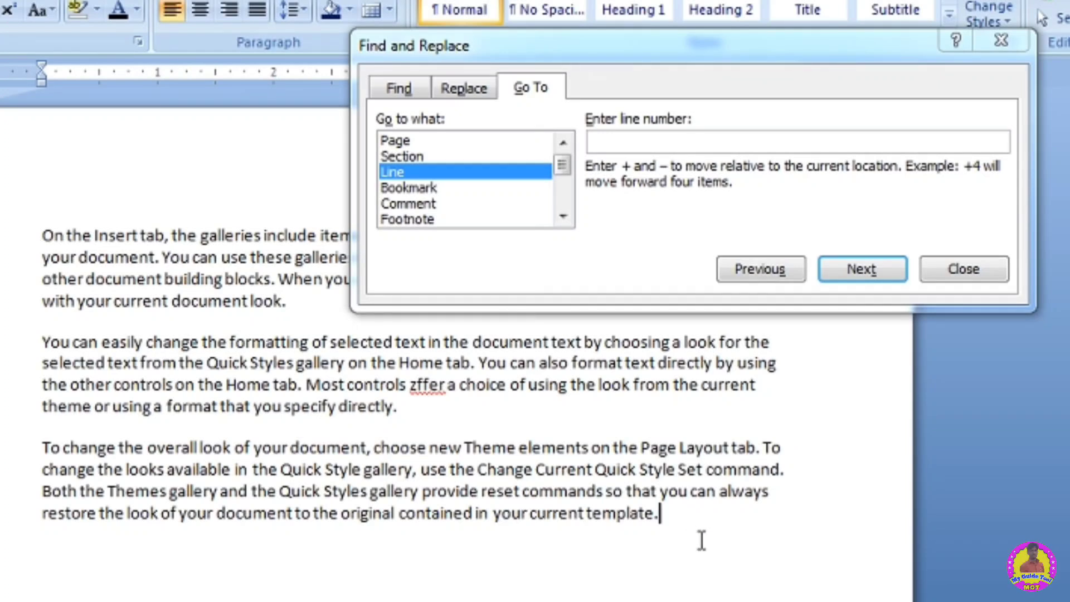
click(636, 140)
text(2)
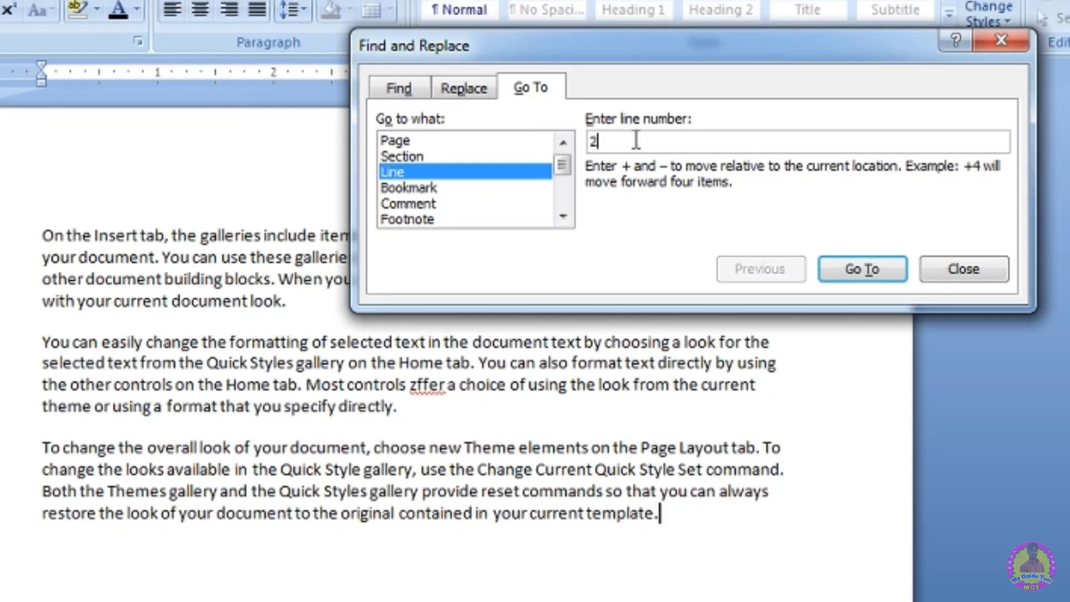
click(864, 272)
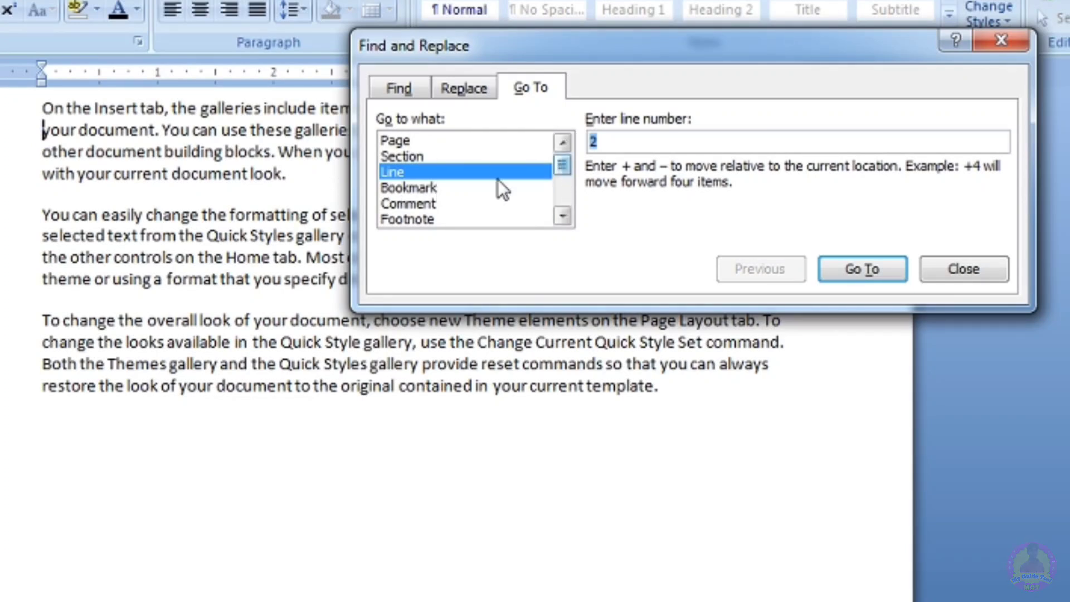
click(563, 216)
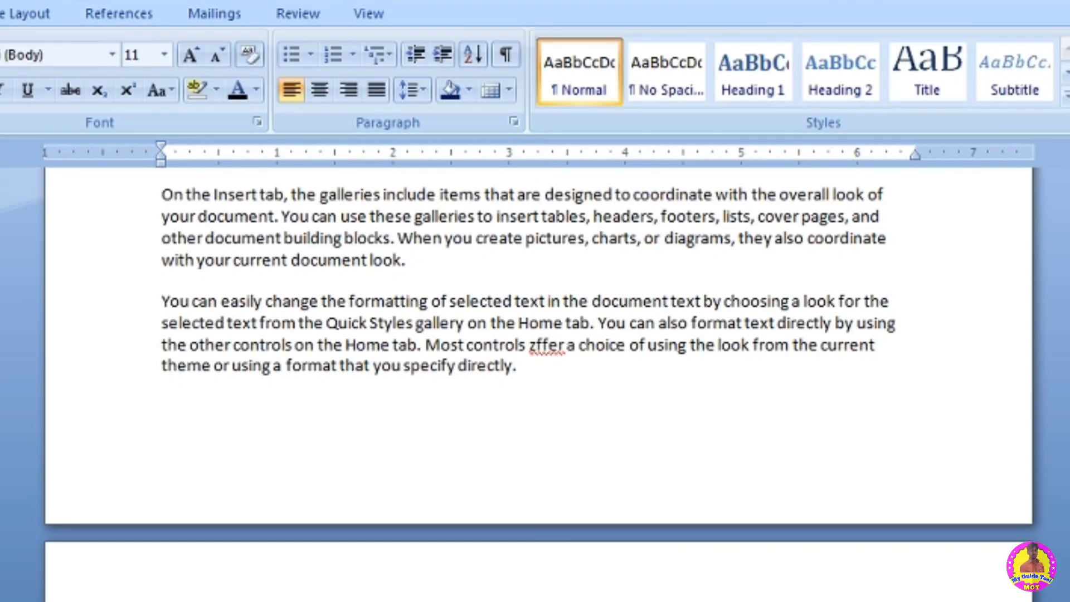
- Reopen Go To, jump to line 1, and close the dialog
key(ctrl+g)
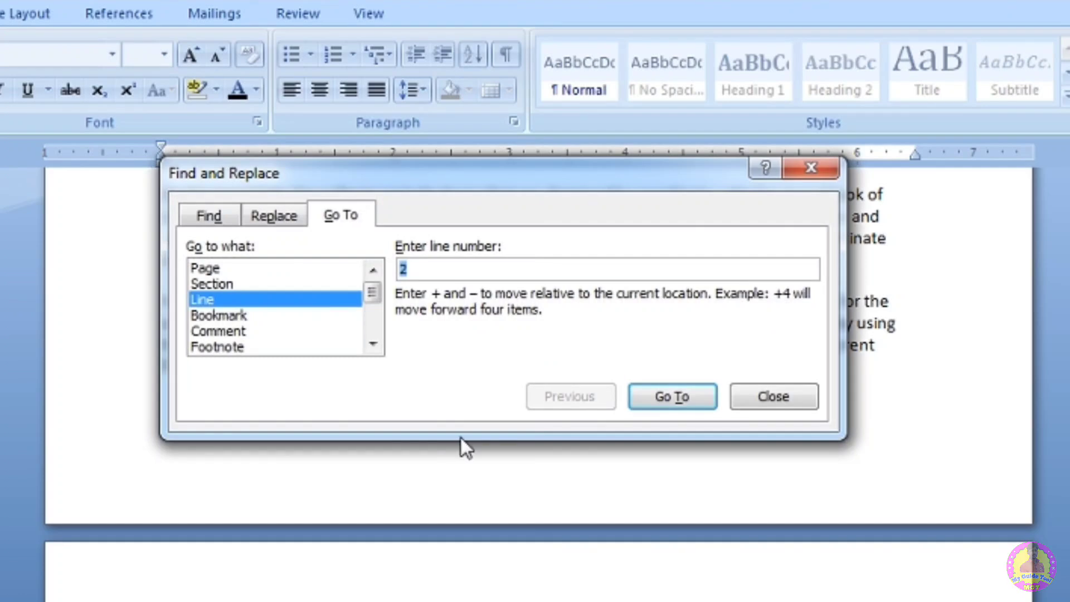
key(BackSpace)
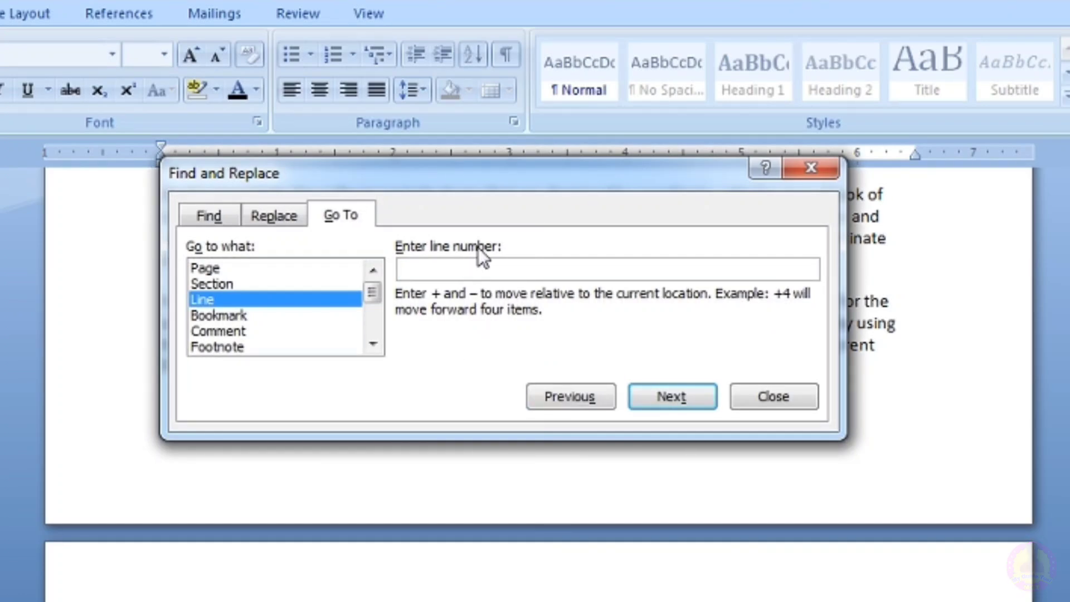
text(1)
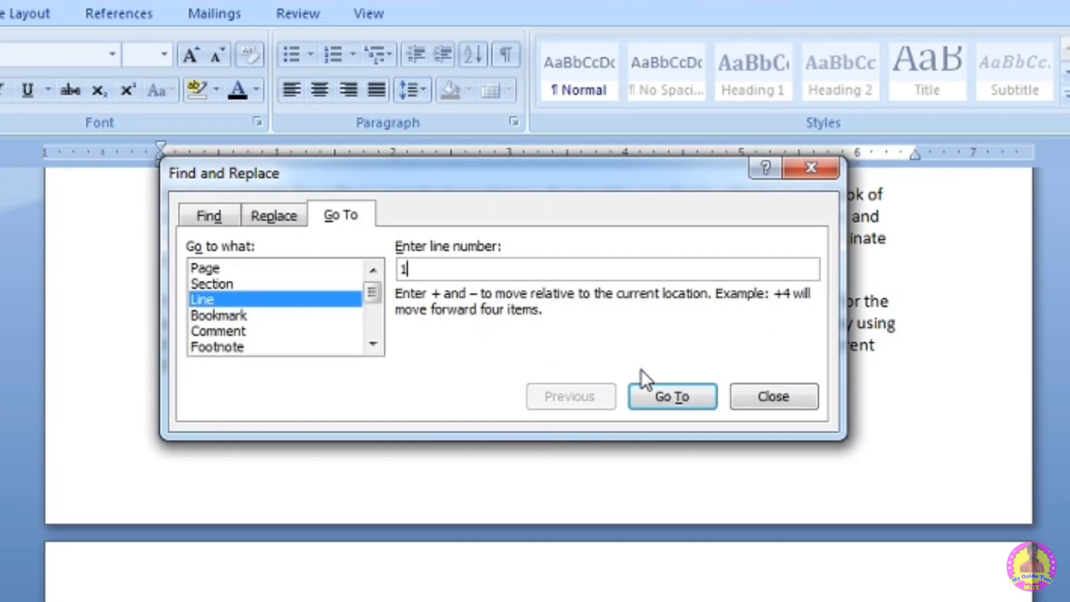
click(654, 394)
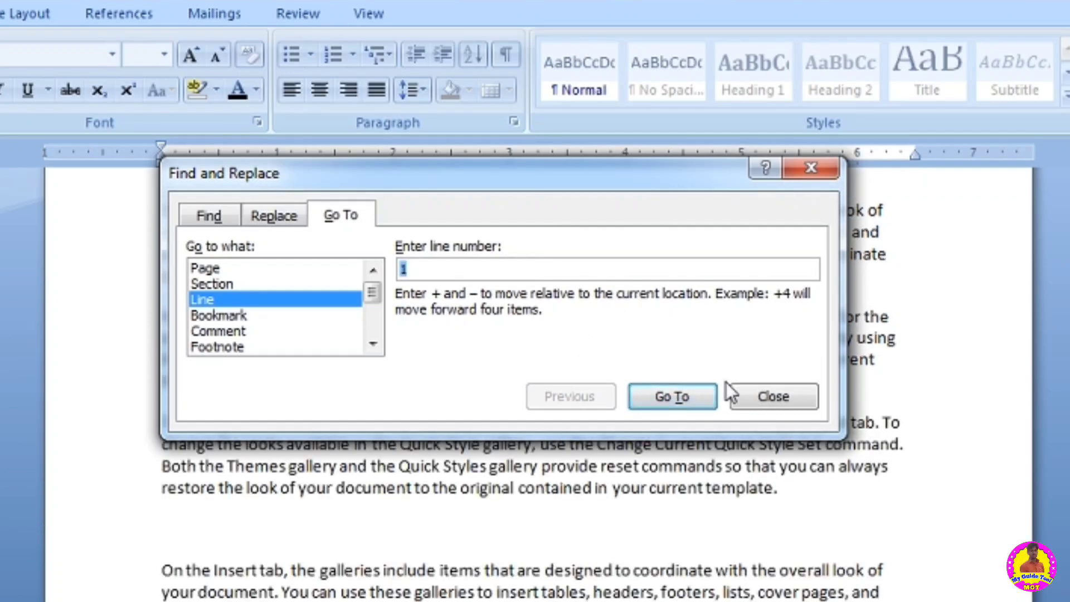
click(754, 389)
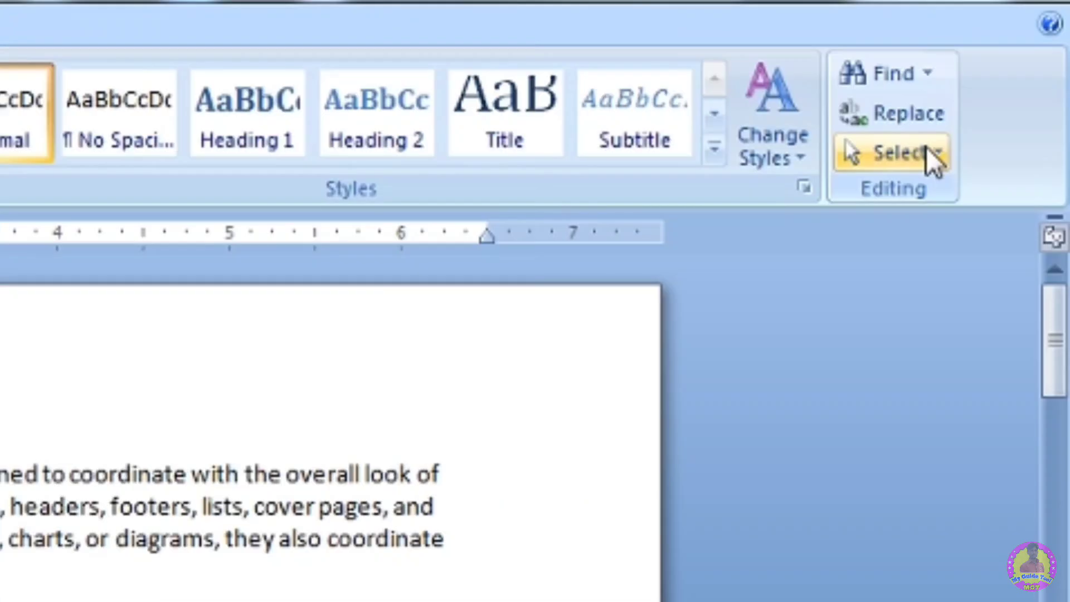
- Select all the document text, then deselect it
click(928, 152)
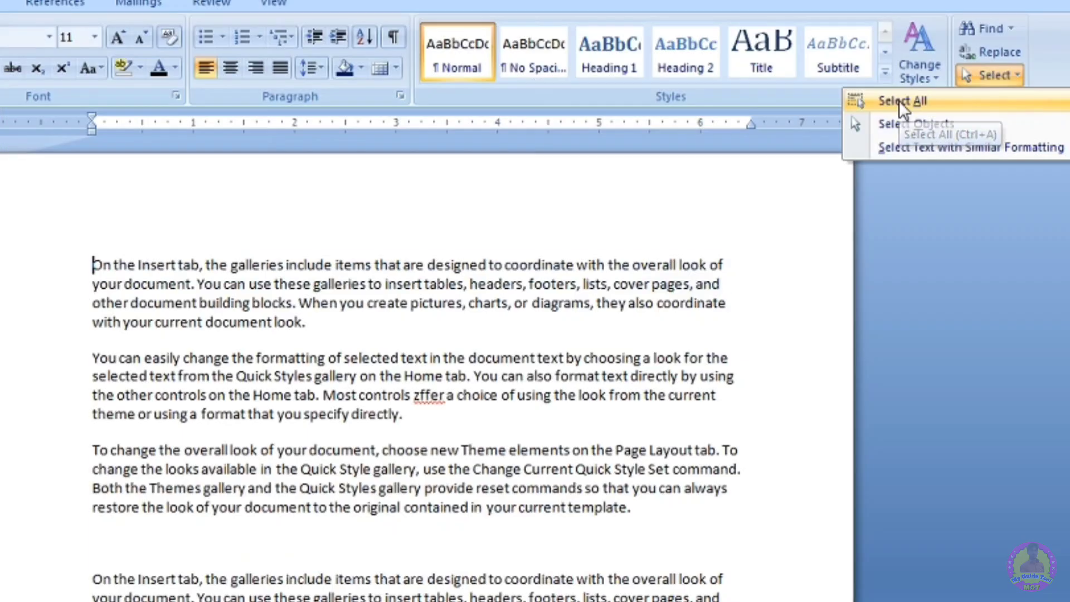
click(902, 102)
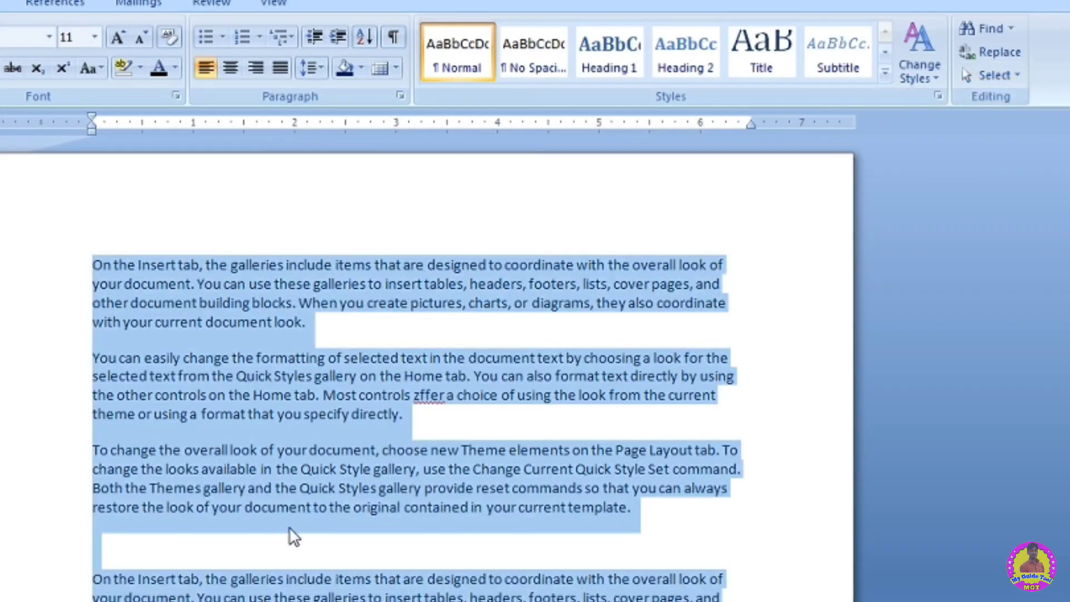
click(419, 317)
- Switch to Select Objects mode and reopen the selection options
click(990, 76)
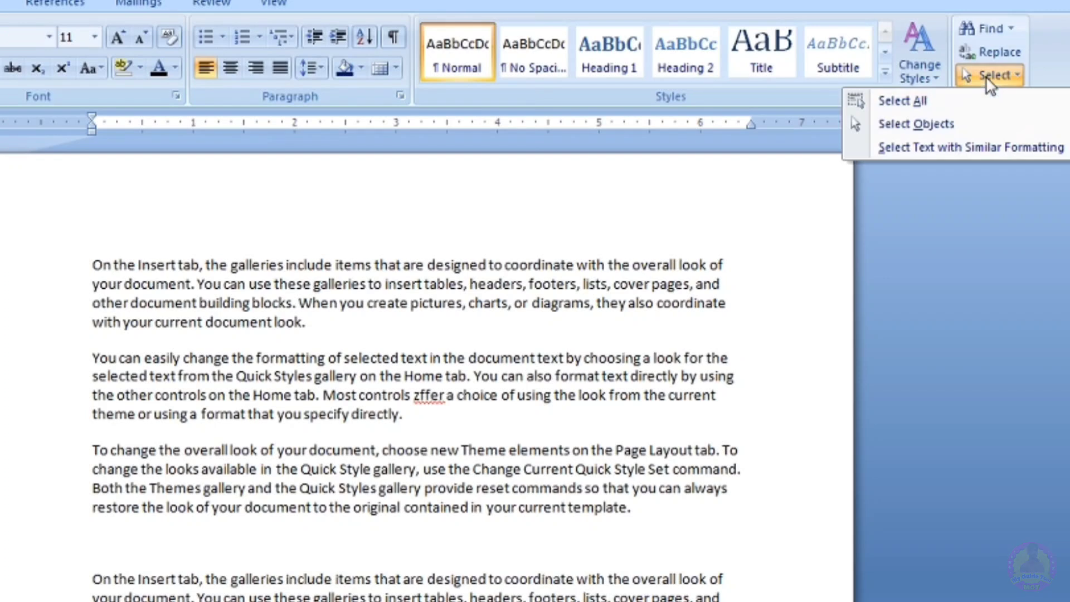
click(915, 123)
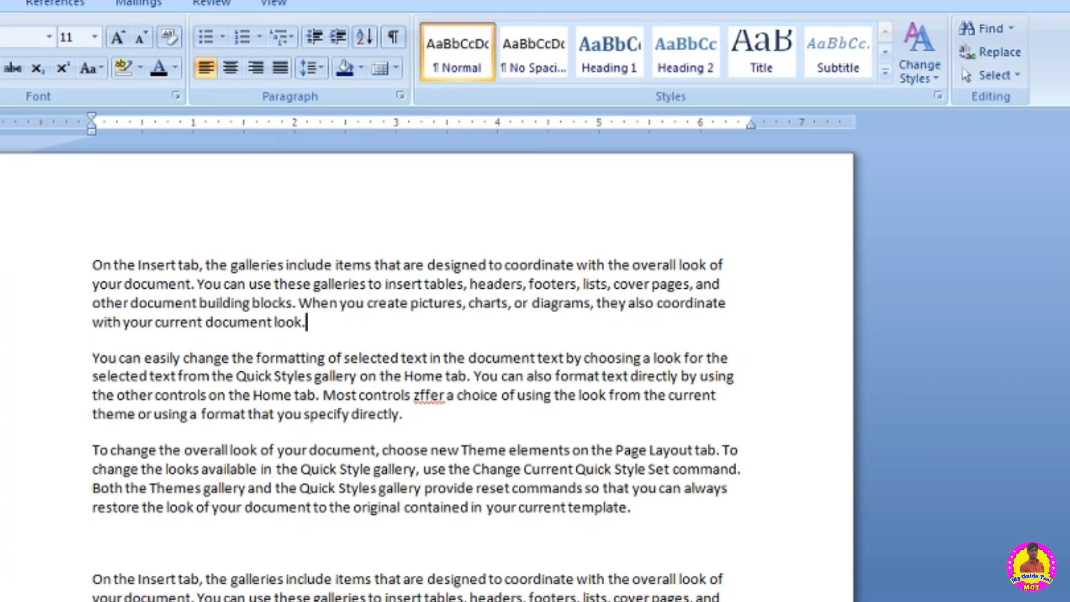
click(1001, 75)
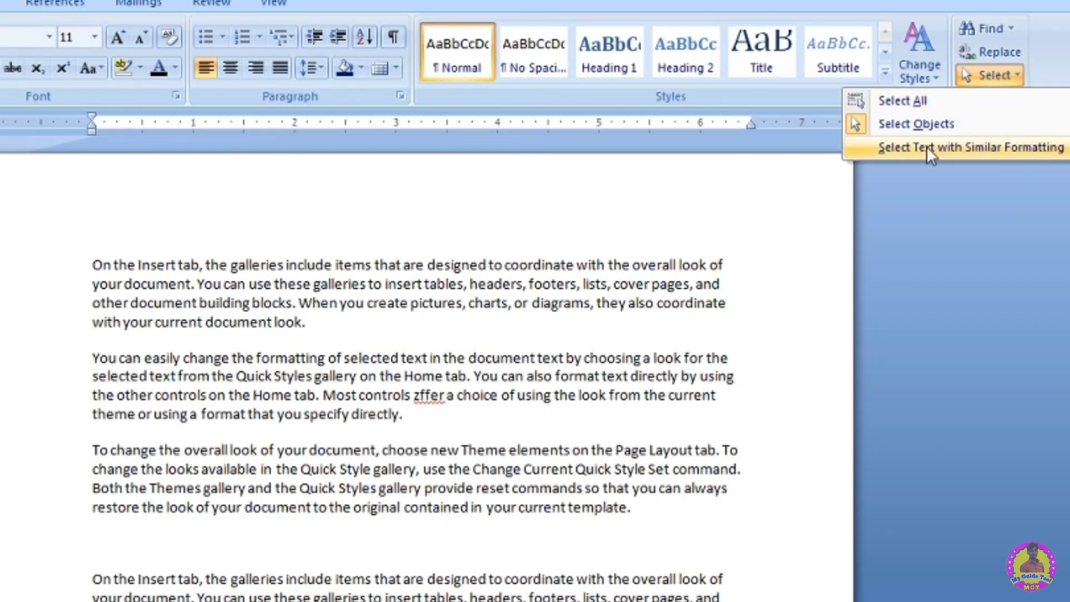